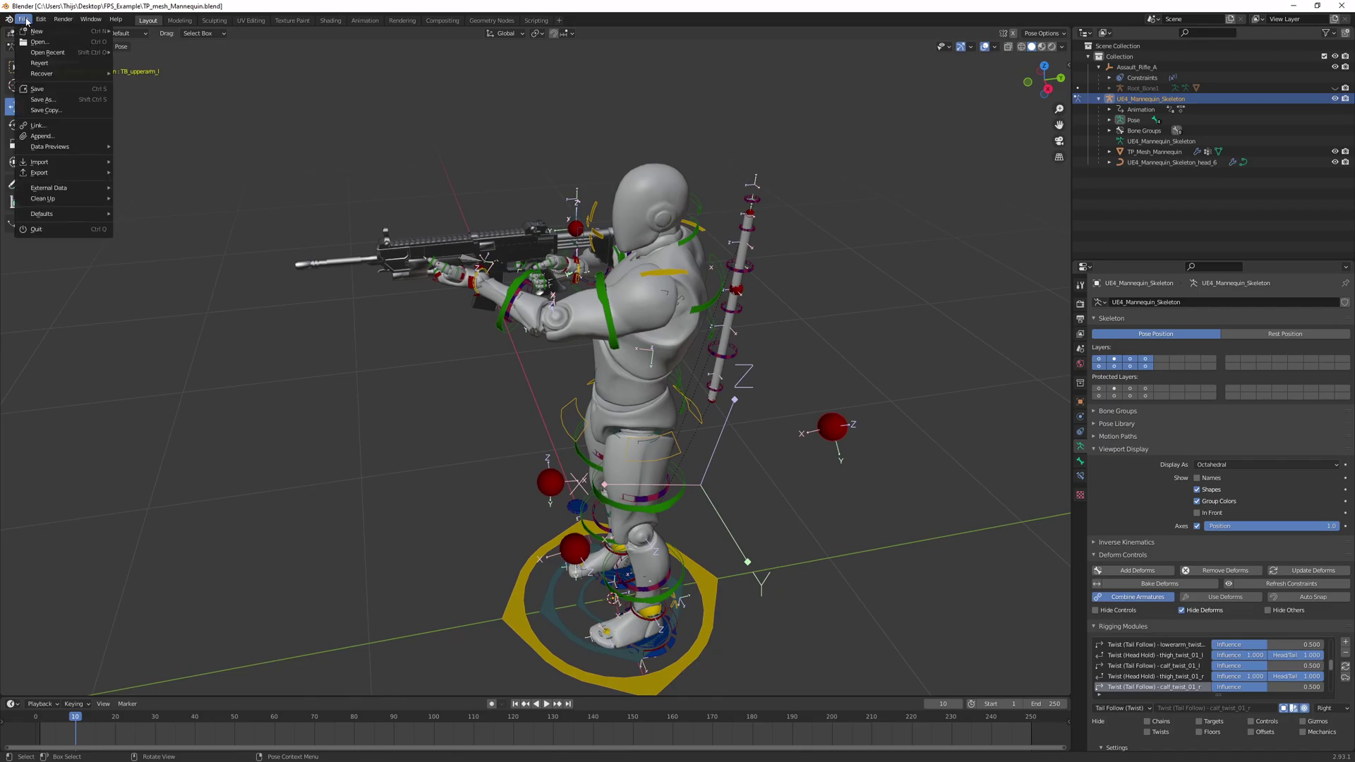
- Save the scene as a new file named TP_Rifle_animations.blend in the FPS_Example folder
click(41, 99)
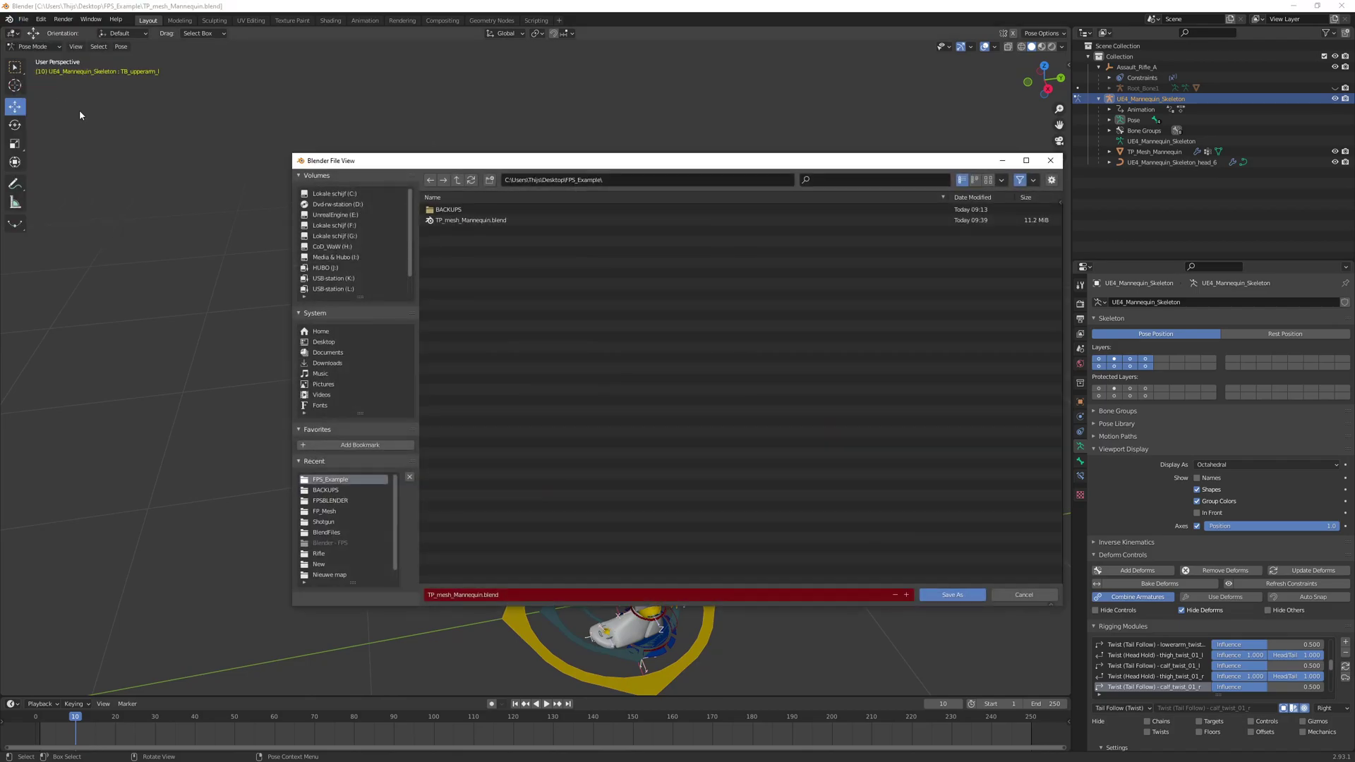
drag(547, 155, 596, 186)
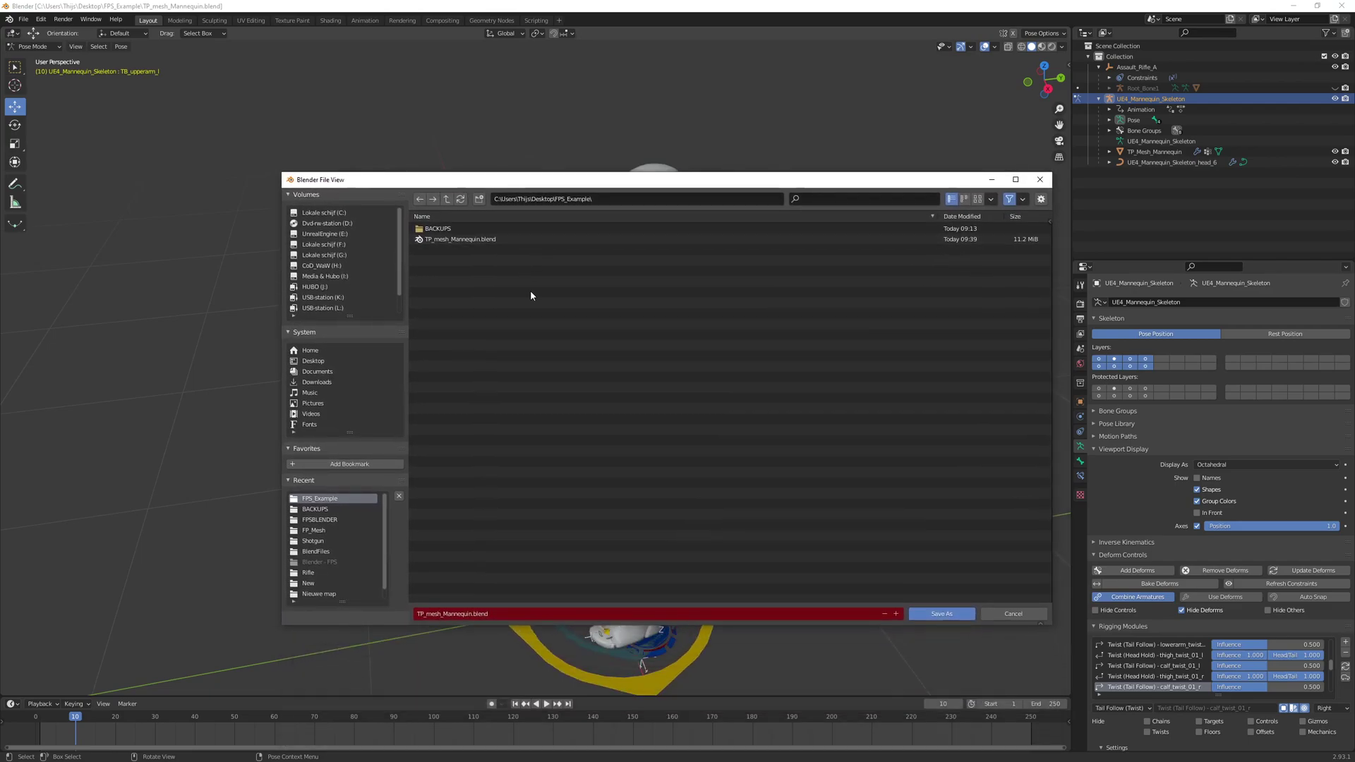
click(468, 616)
drag(427, 615, 513, 618)
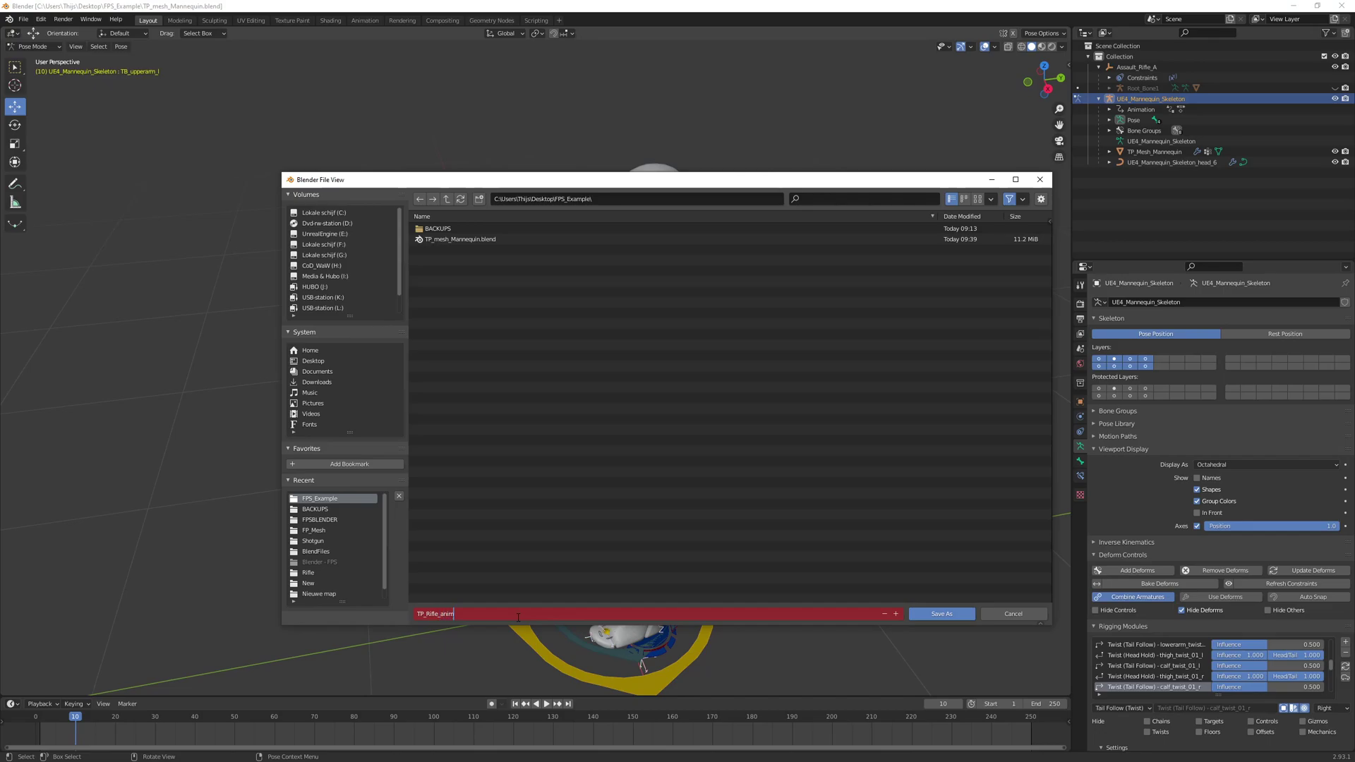
key(Return)
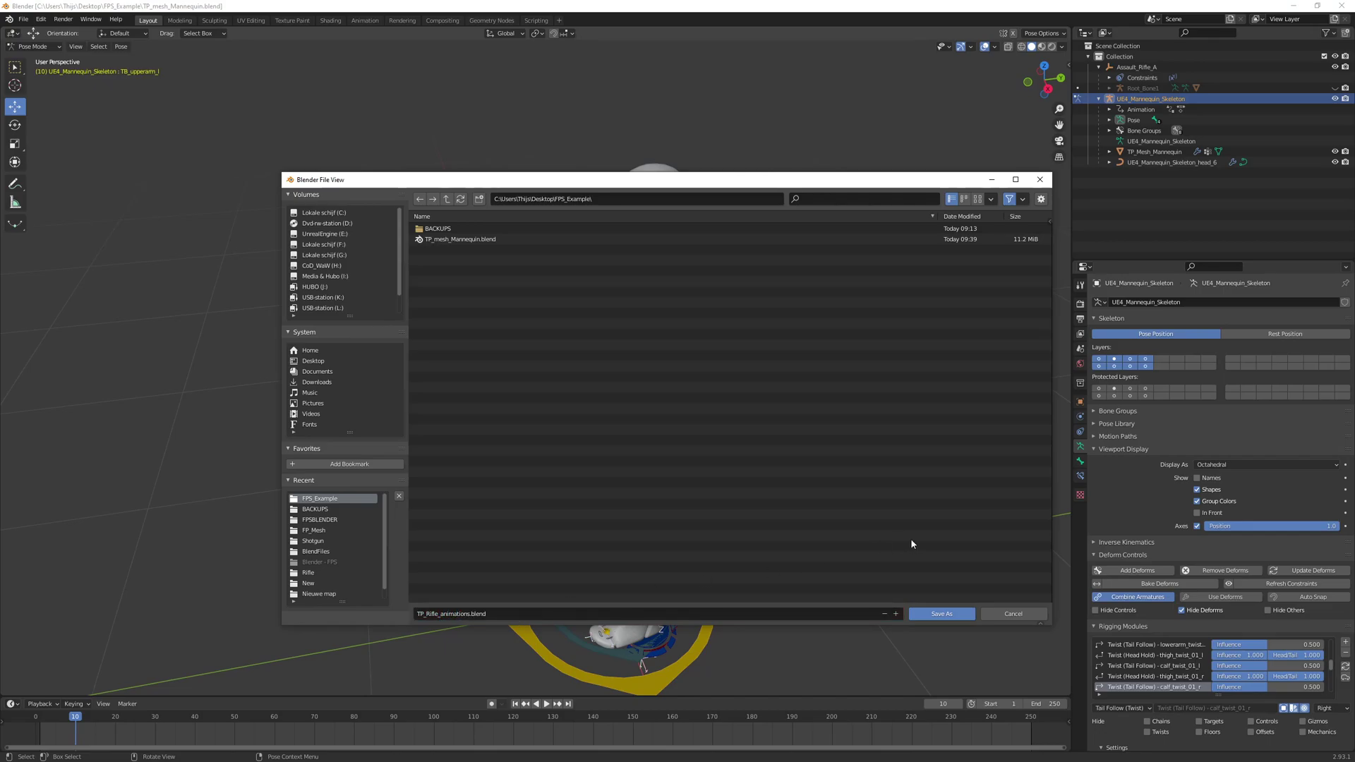
click(942, 614)
- Switch from Pose Mode to Object Mode and select the UE4_Mannequin_Skeleton armature
middle_drag(501, 424, 716, 380)
click(42, 48)
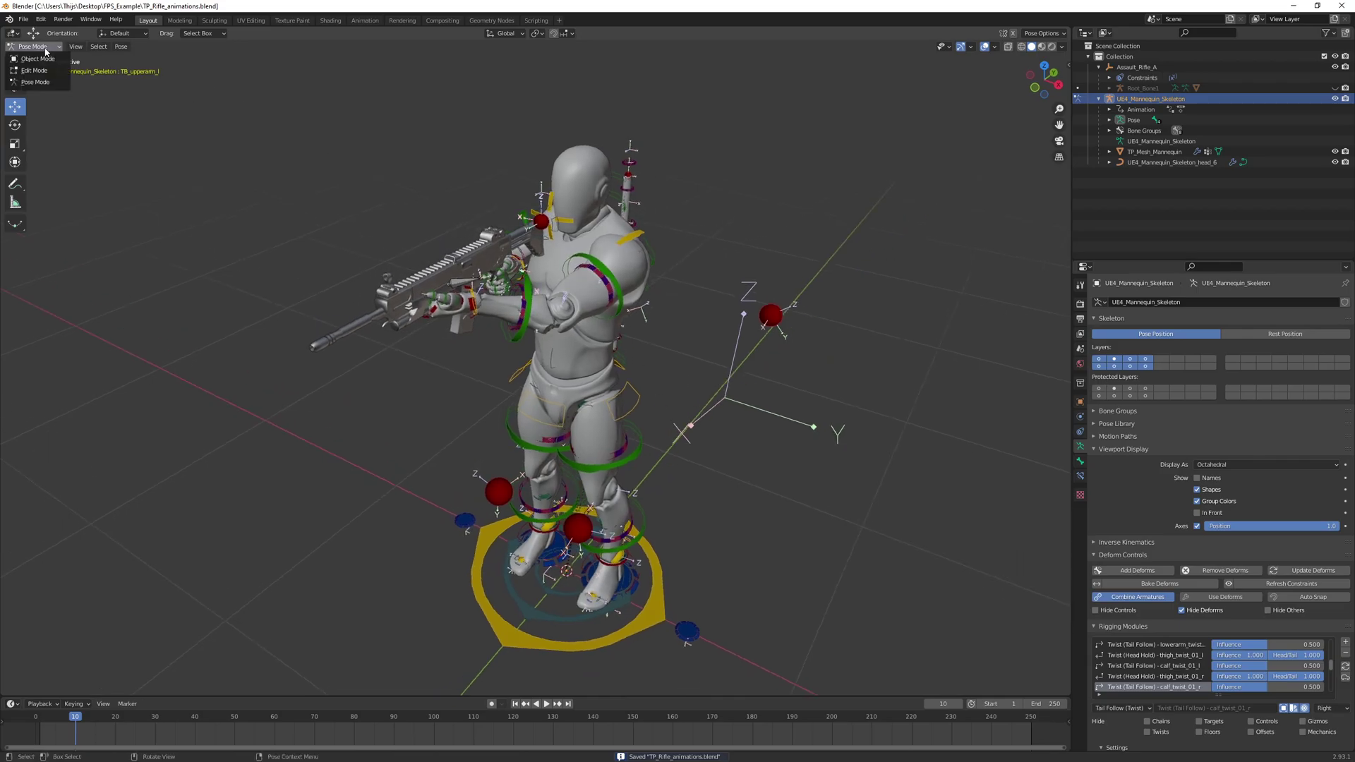
click(43, 59)
click(356, 204)
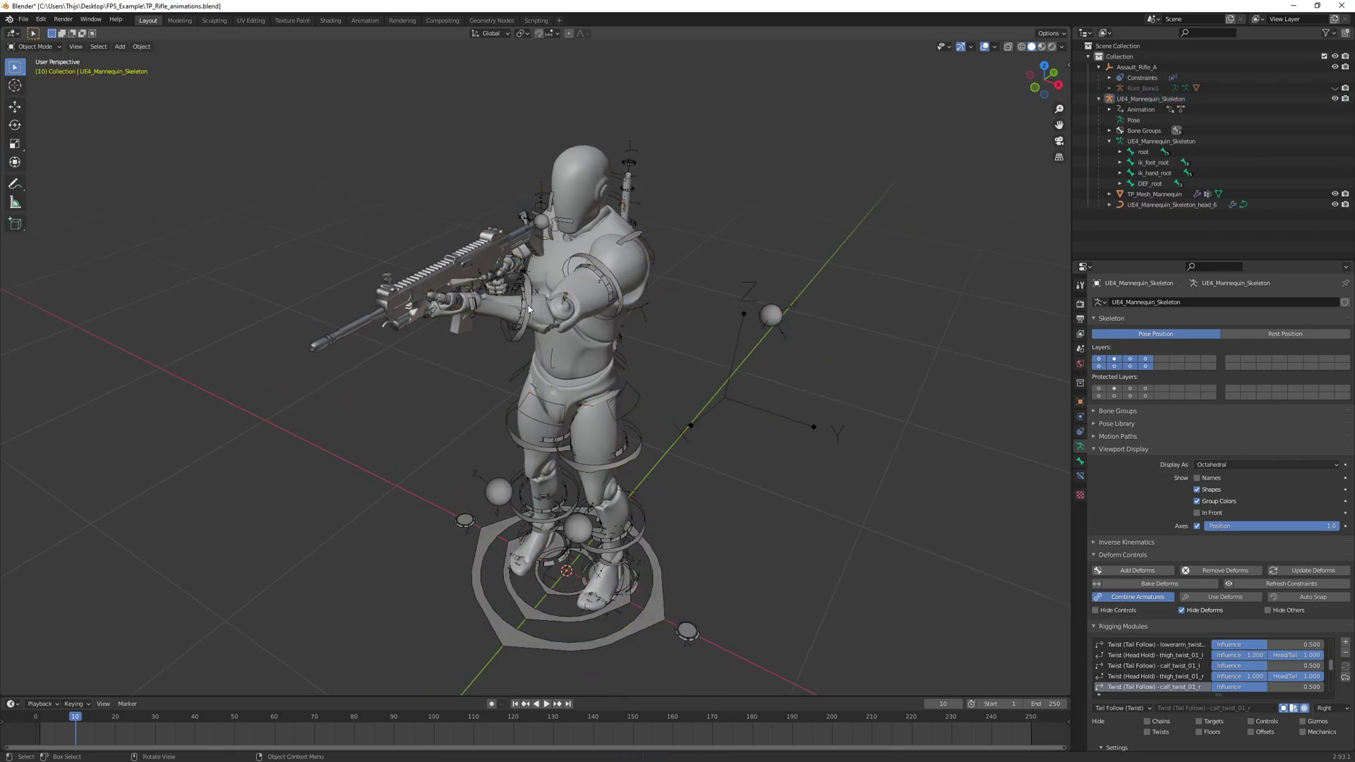
click(528, 308)
- Export the armature's action as Mr Mannequins FBX, using the FPS_Example folder as the action folder
click(23, 19)
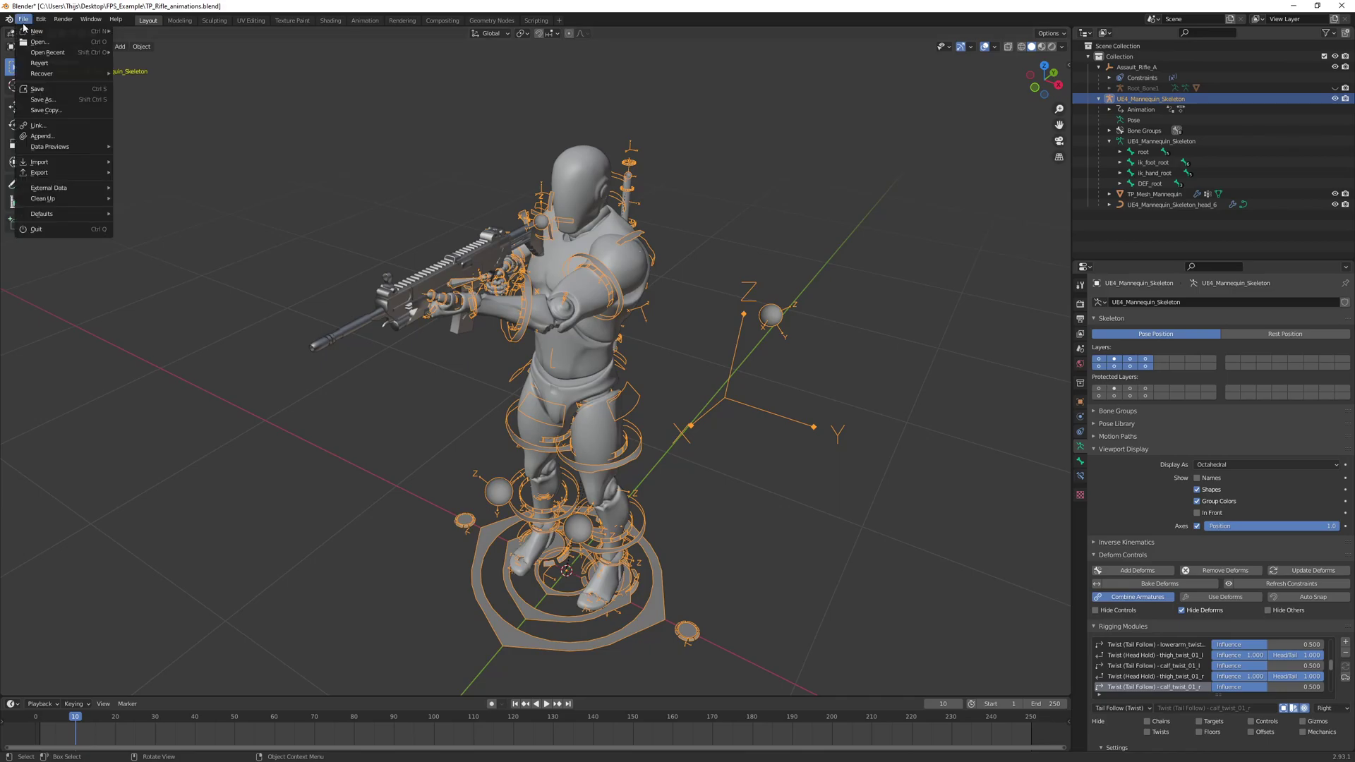
mouse_move(47, 171)
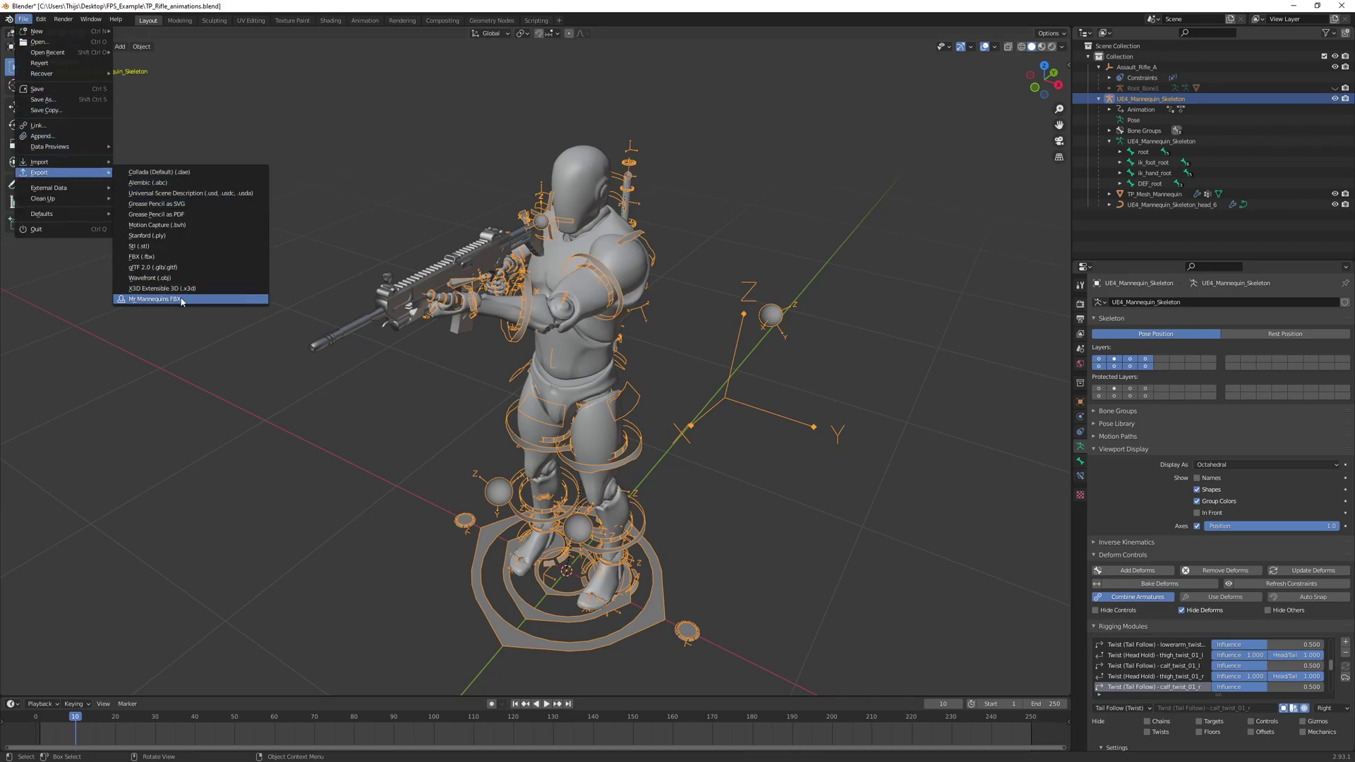
click(154, 299)
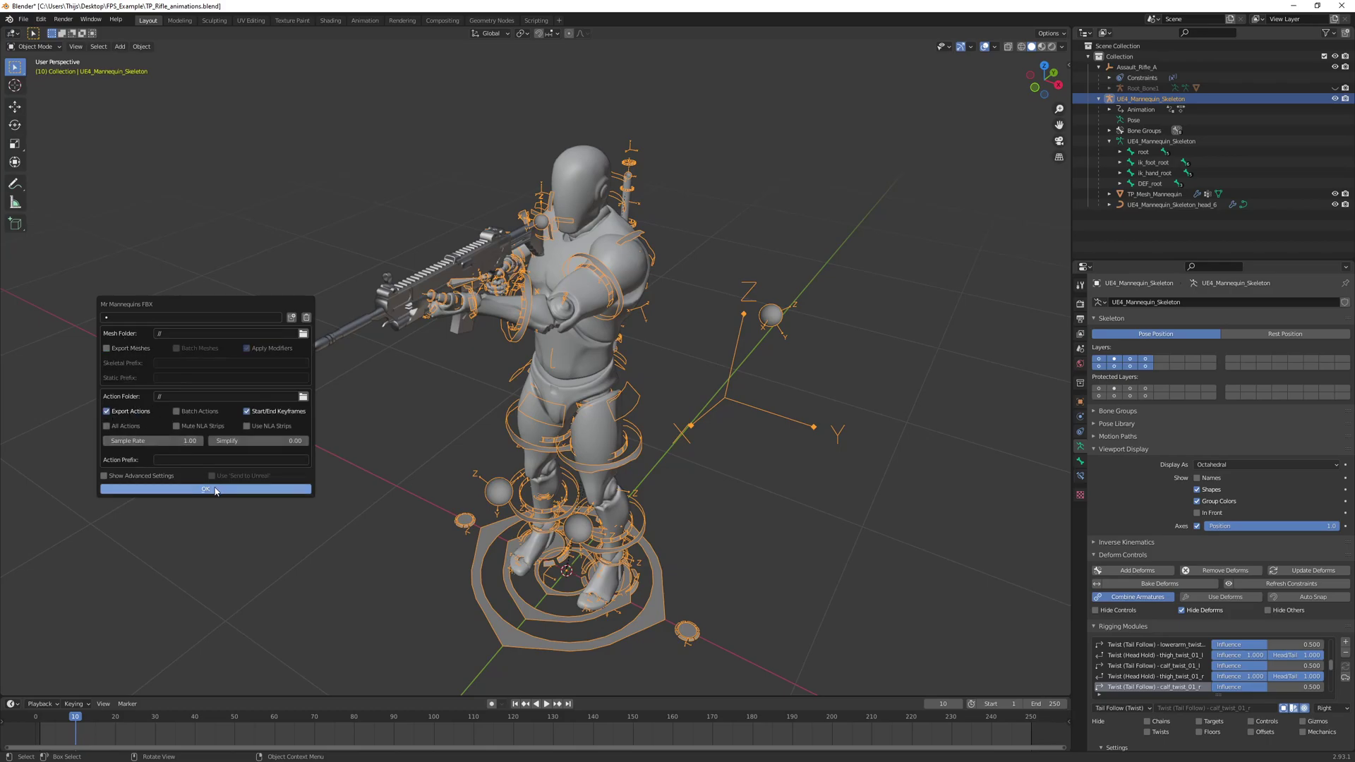
click(302, 397)
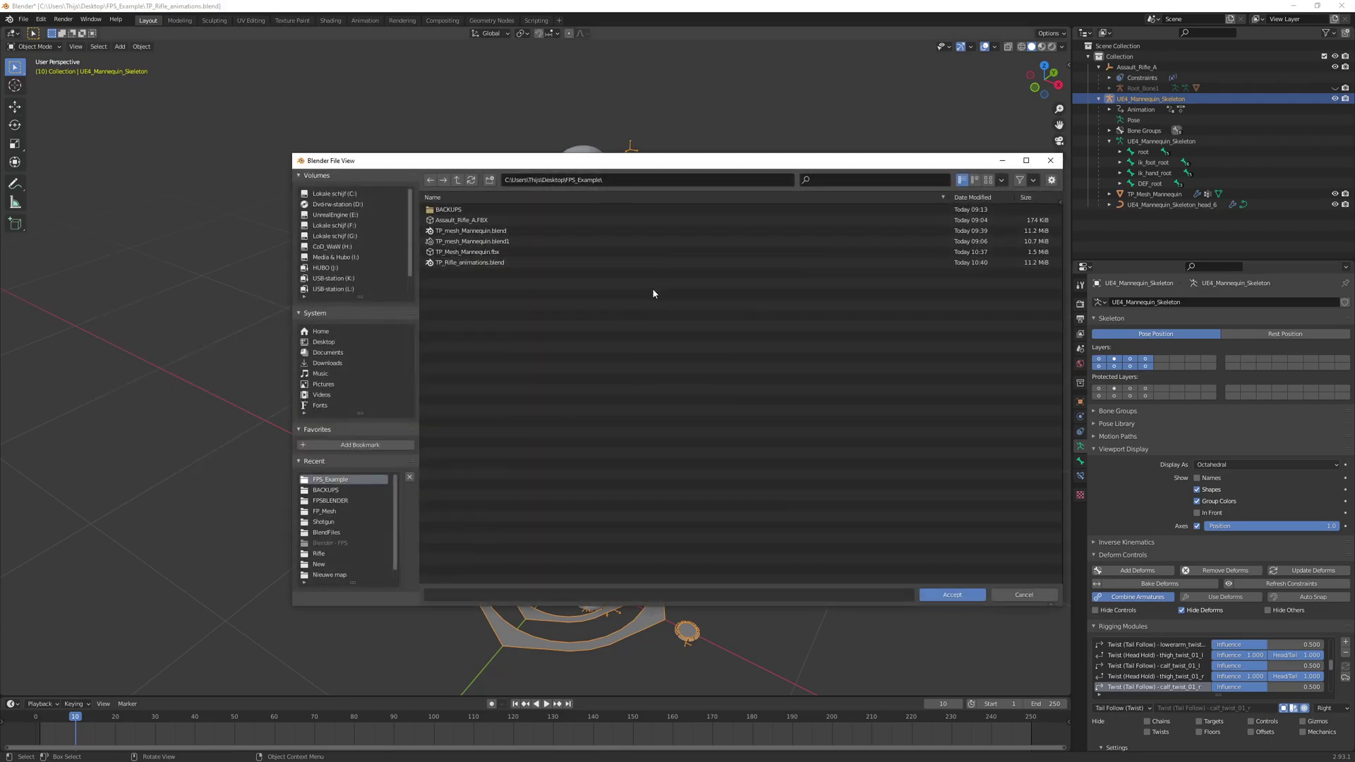
click(961, 595)
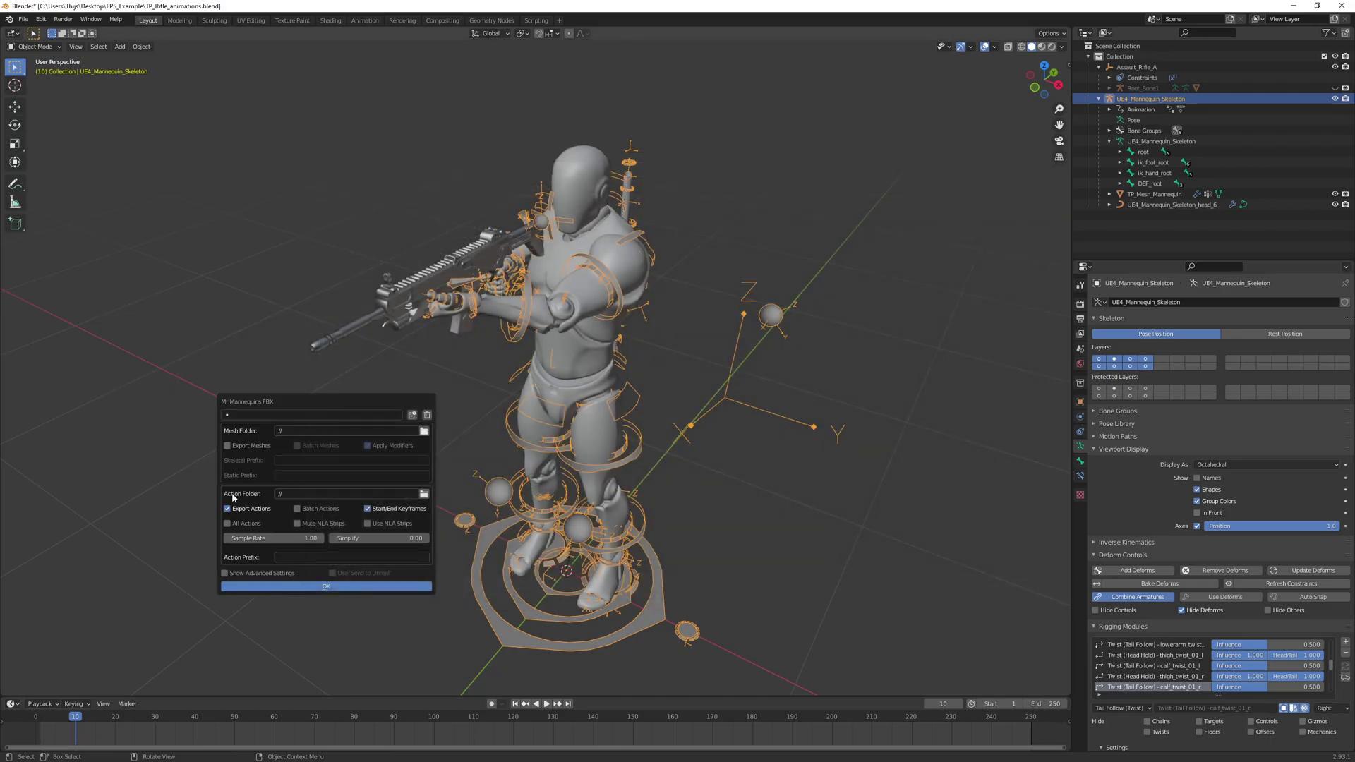
click(359, 587)
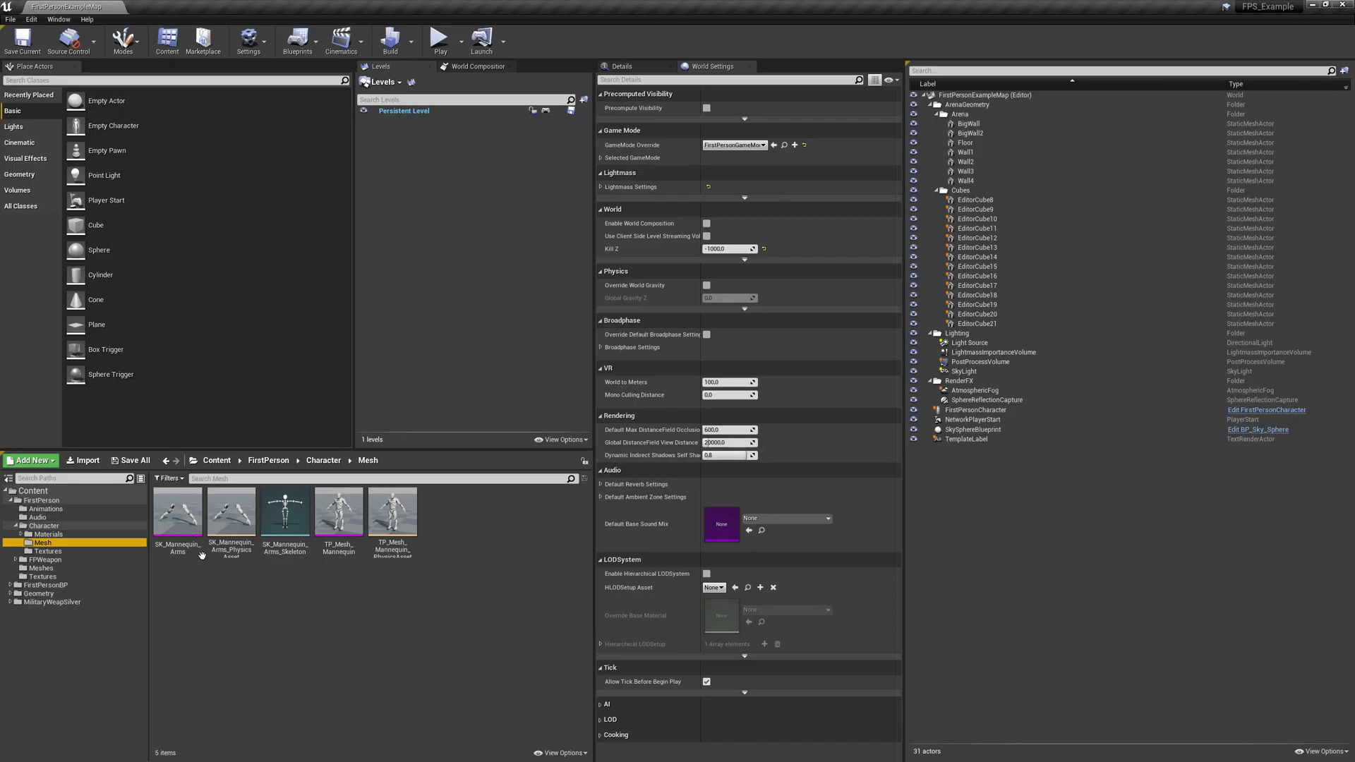
- In Unreal Editor, import TP_Rifle_Pose.fbx into the FirstPerson Animations folder with SK_Mannequin_Arms_Skeleton as its skeleton
click(60, 509)
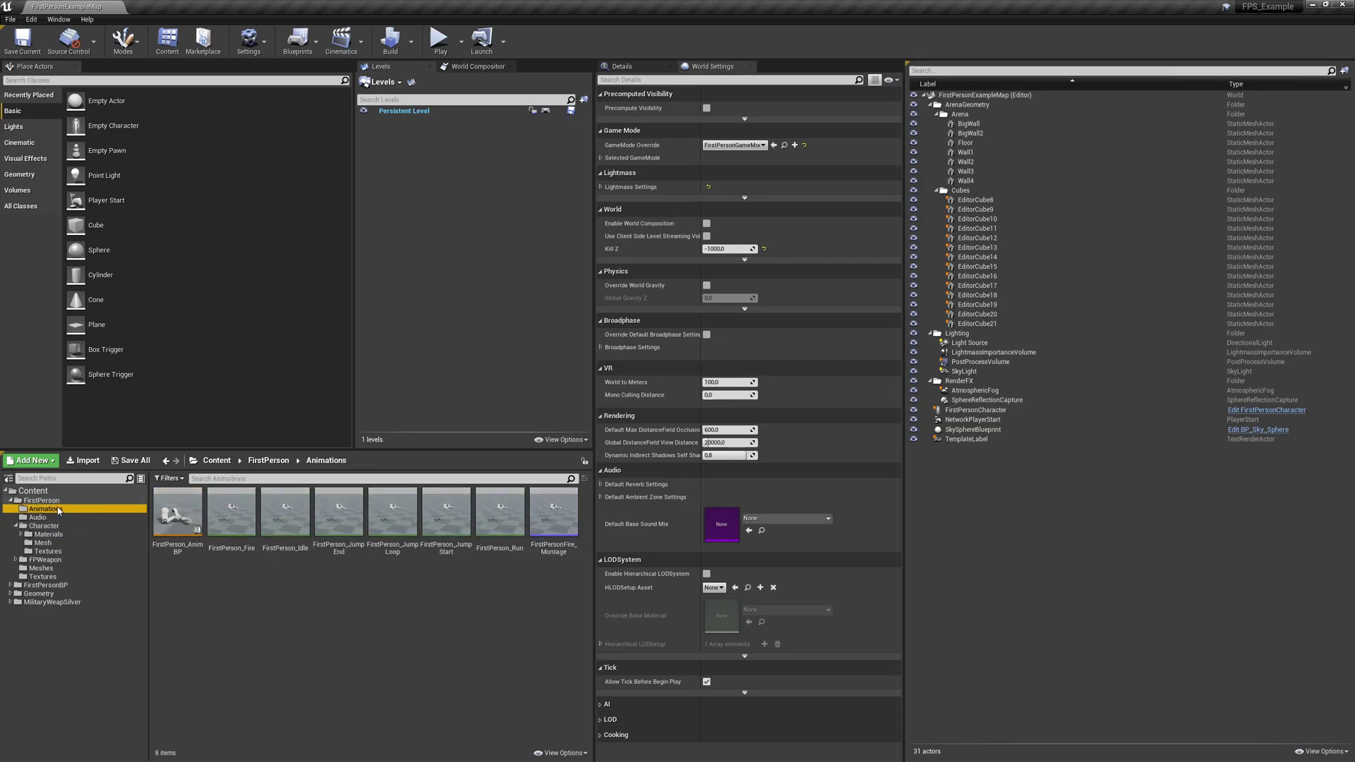
key(alt+Tab)
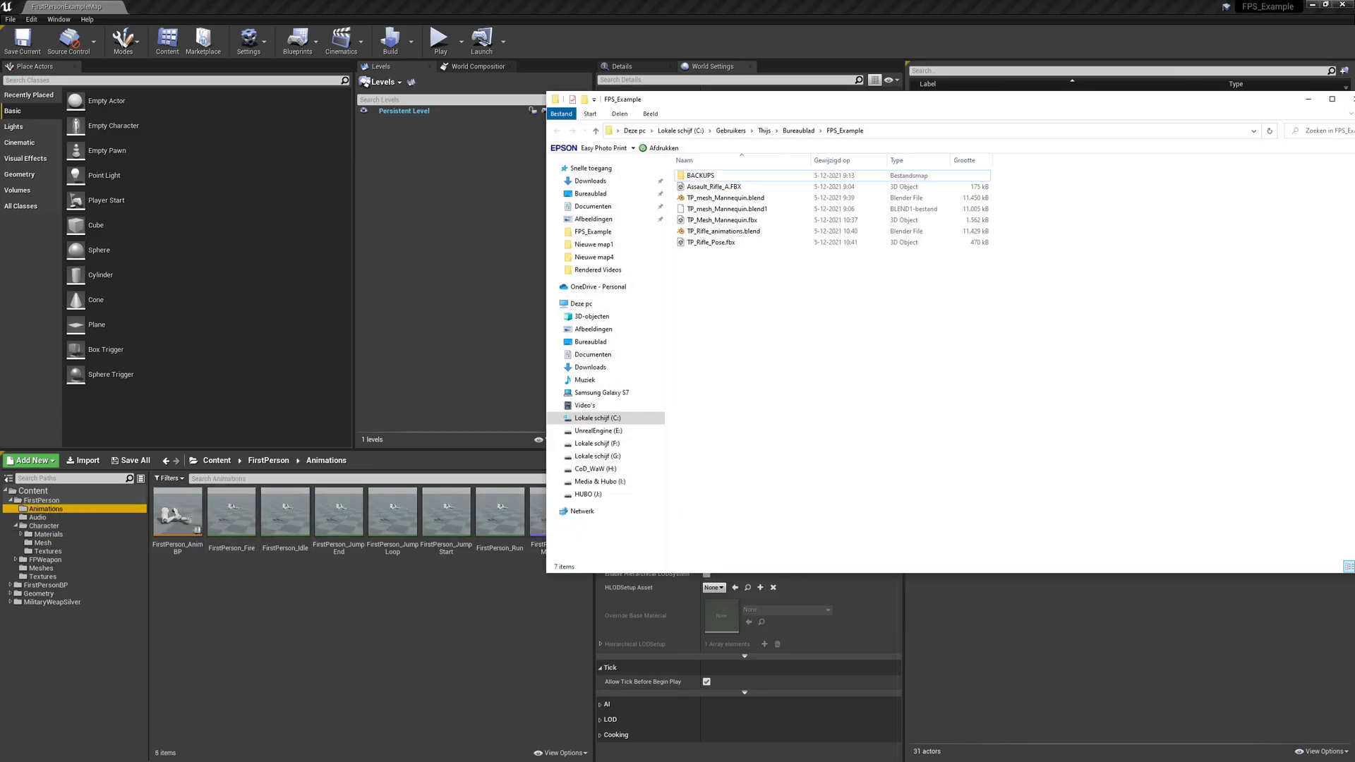
drag(711, 244, 291, 683)
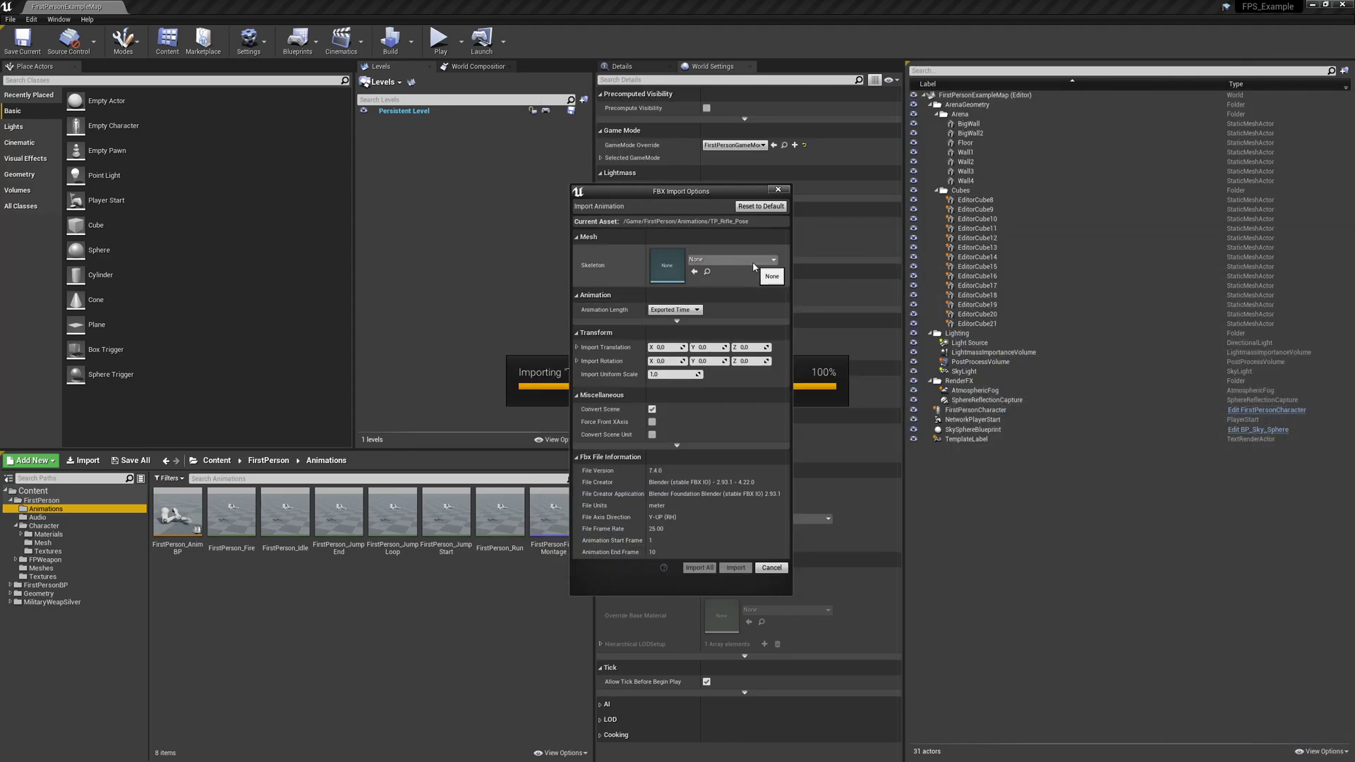
click(733, 259)
scroll(753, 409, down, 5)
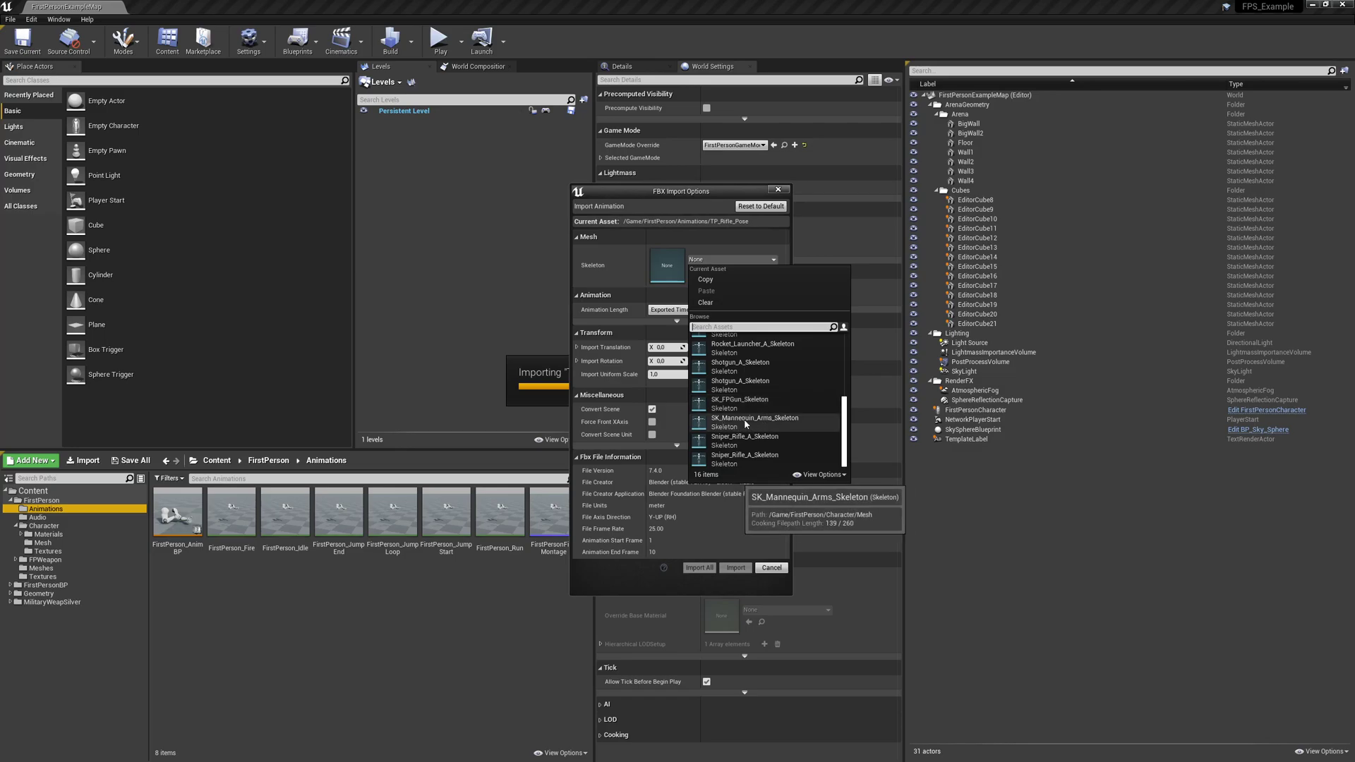
click(752, 422)
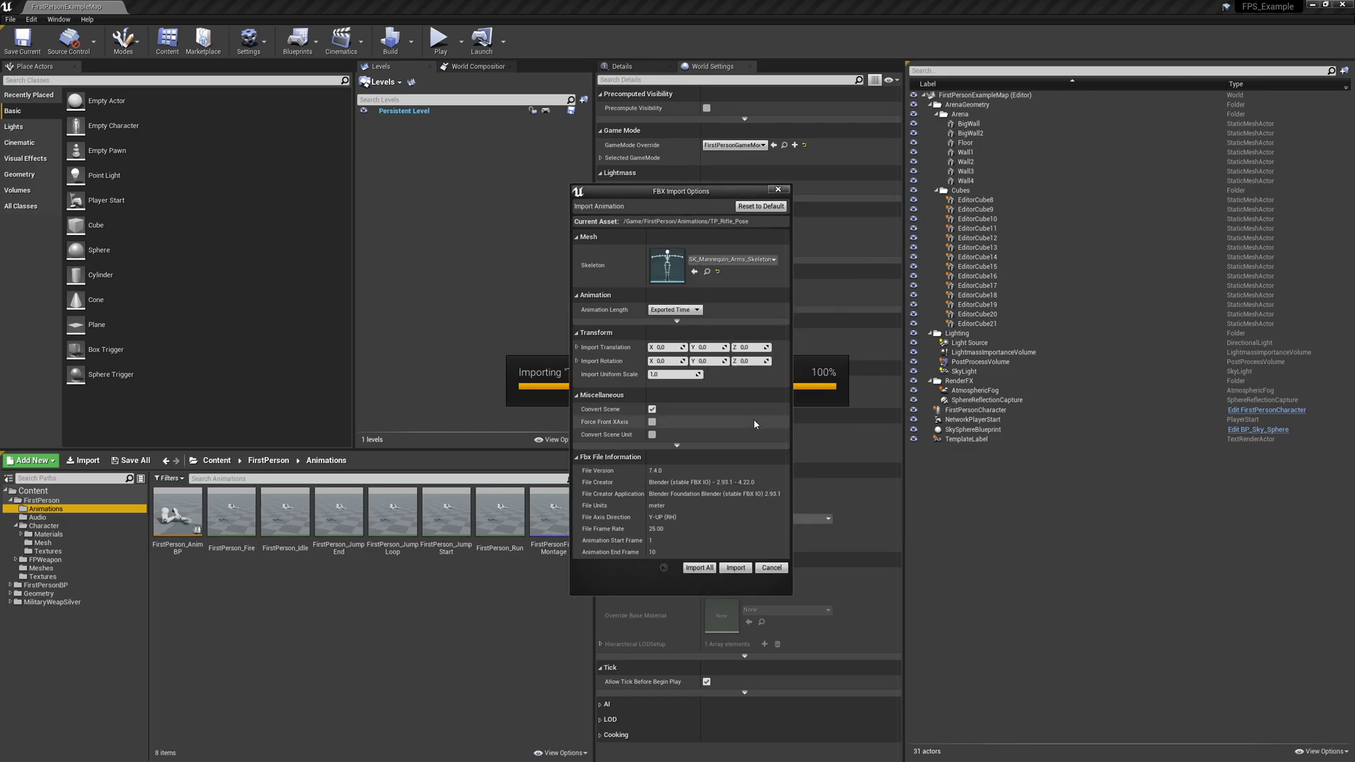
click(735, 567)
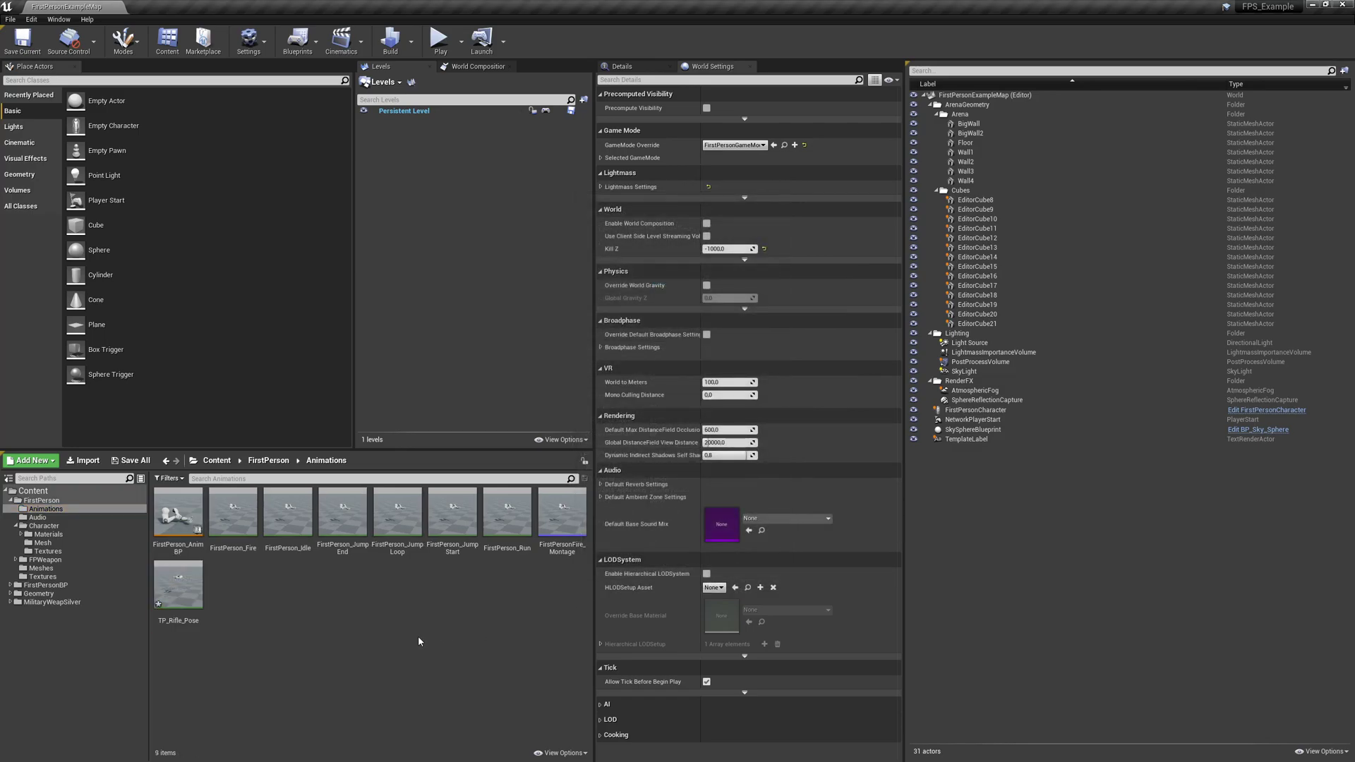
- Open the FirstPersonCharacter blueprint from the FirstPersonBP Blueprints folder
click(10, 585)
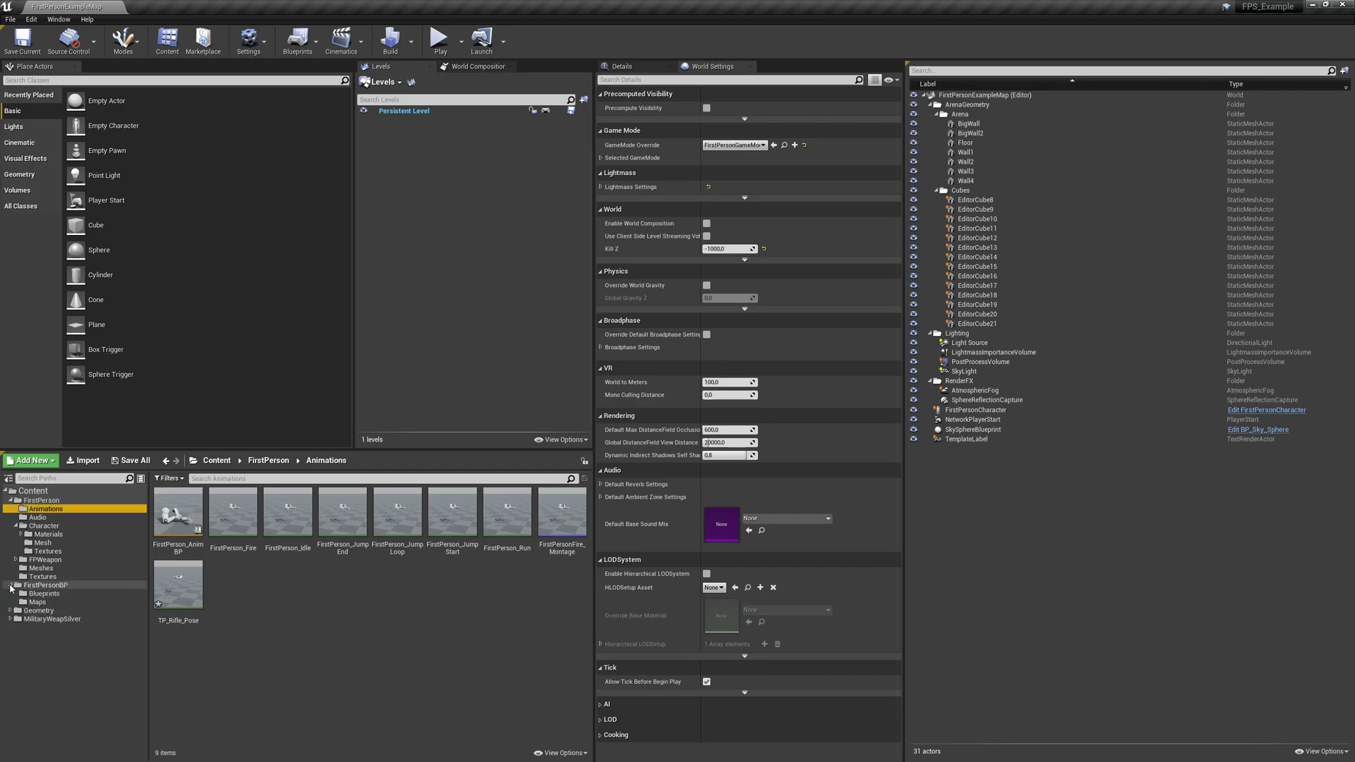
click(38, 595)
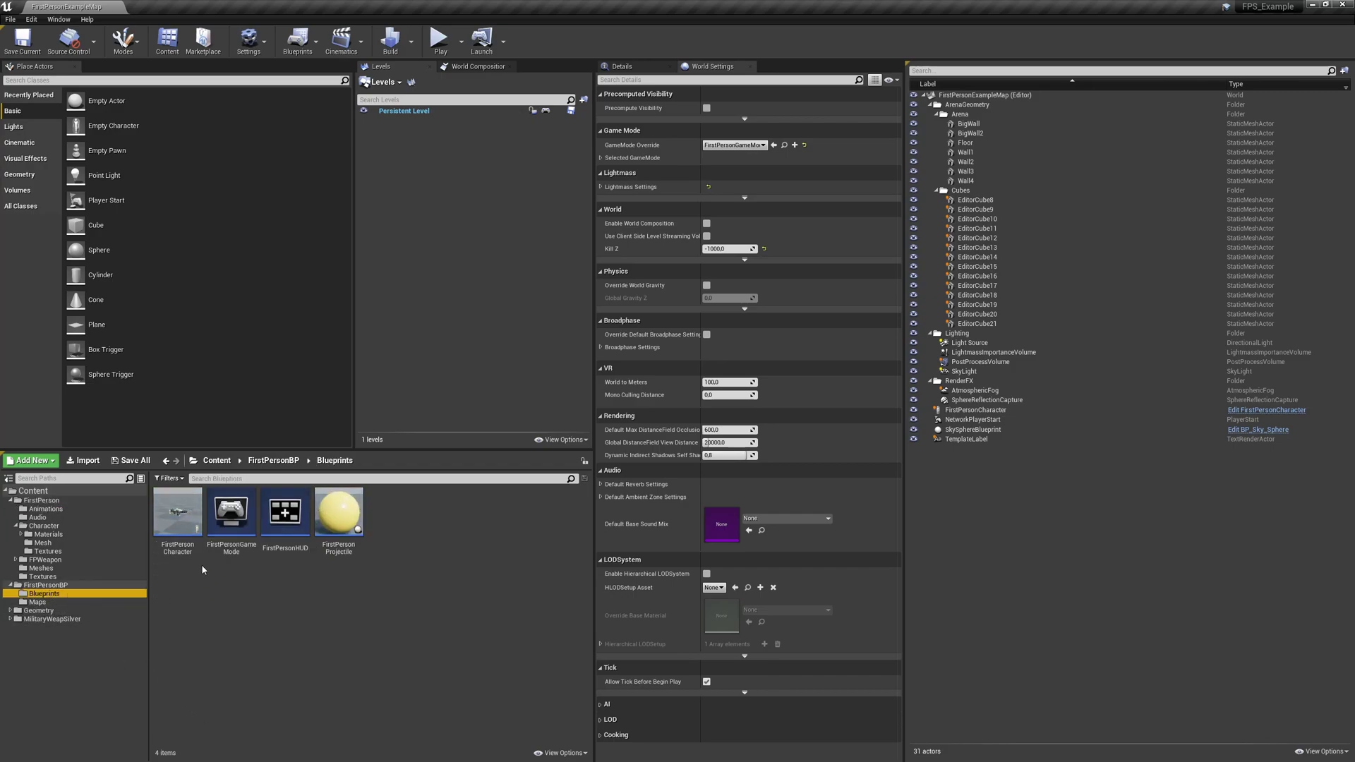
double_click(178, 514)
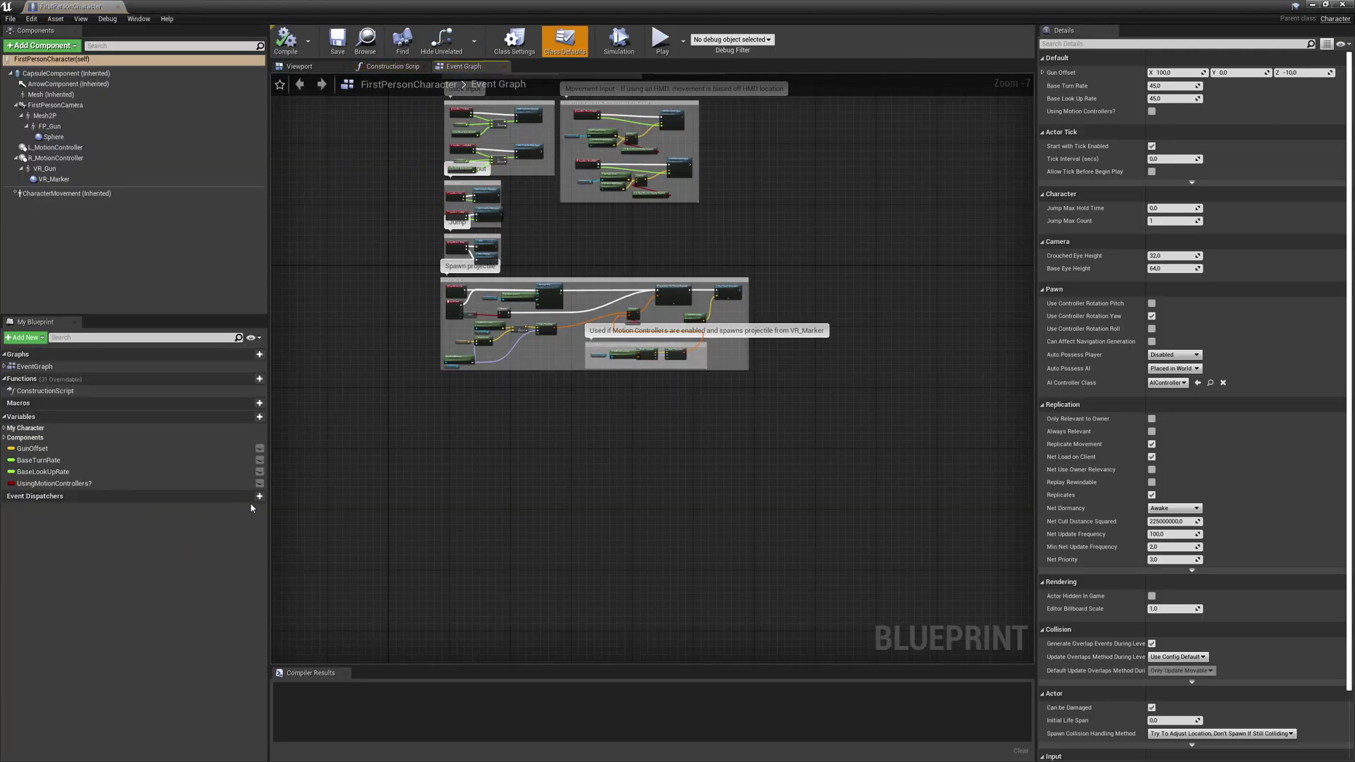
- Delete the Sphere, L_MotionController, R_MotionController, VR_Gun and VR_Marker components from the character
right_drag(476, 397, 508, 484)
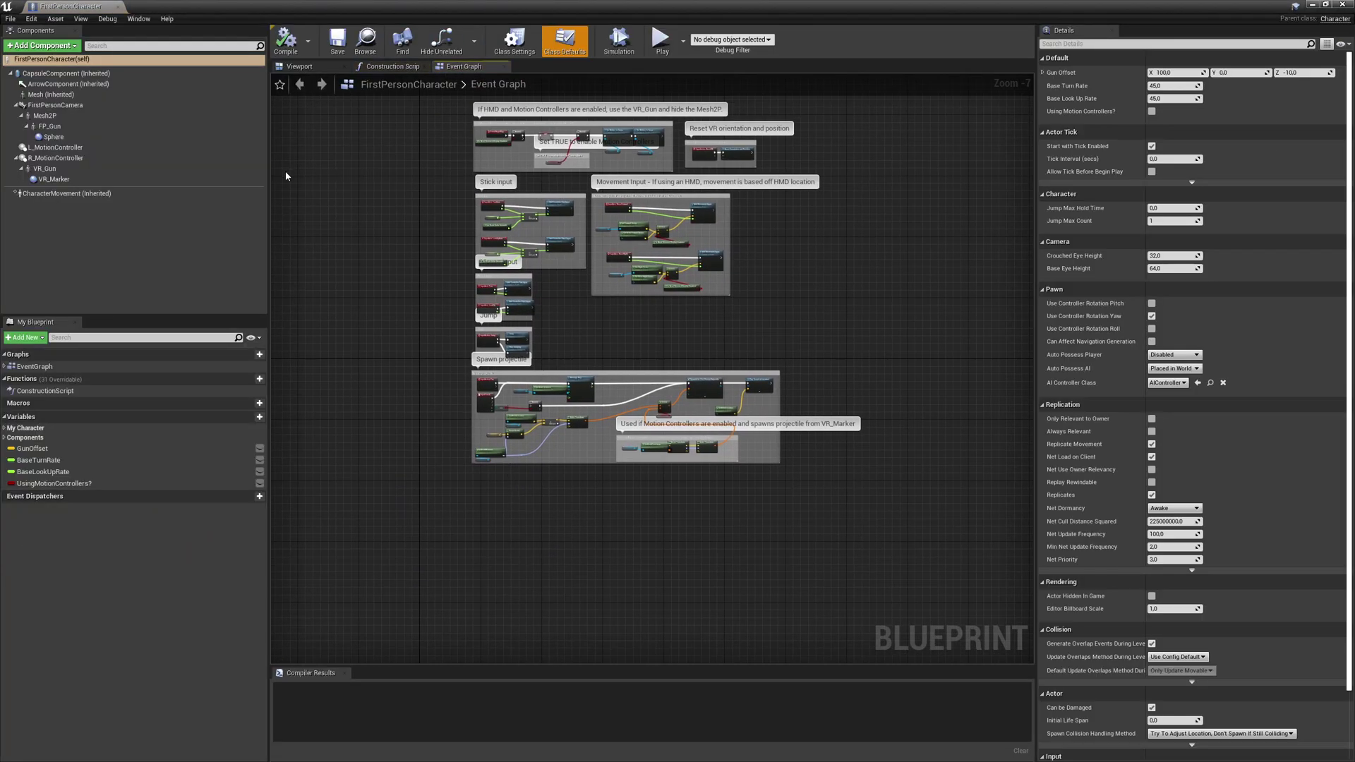
click(60, 137)
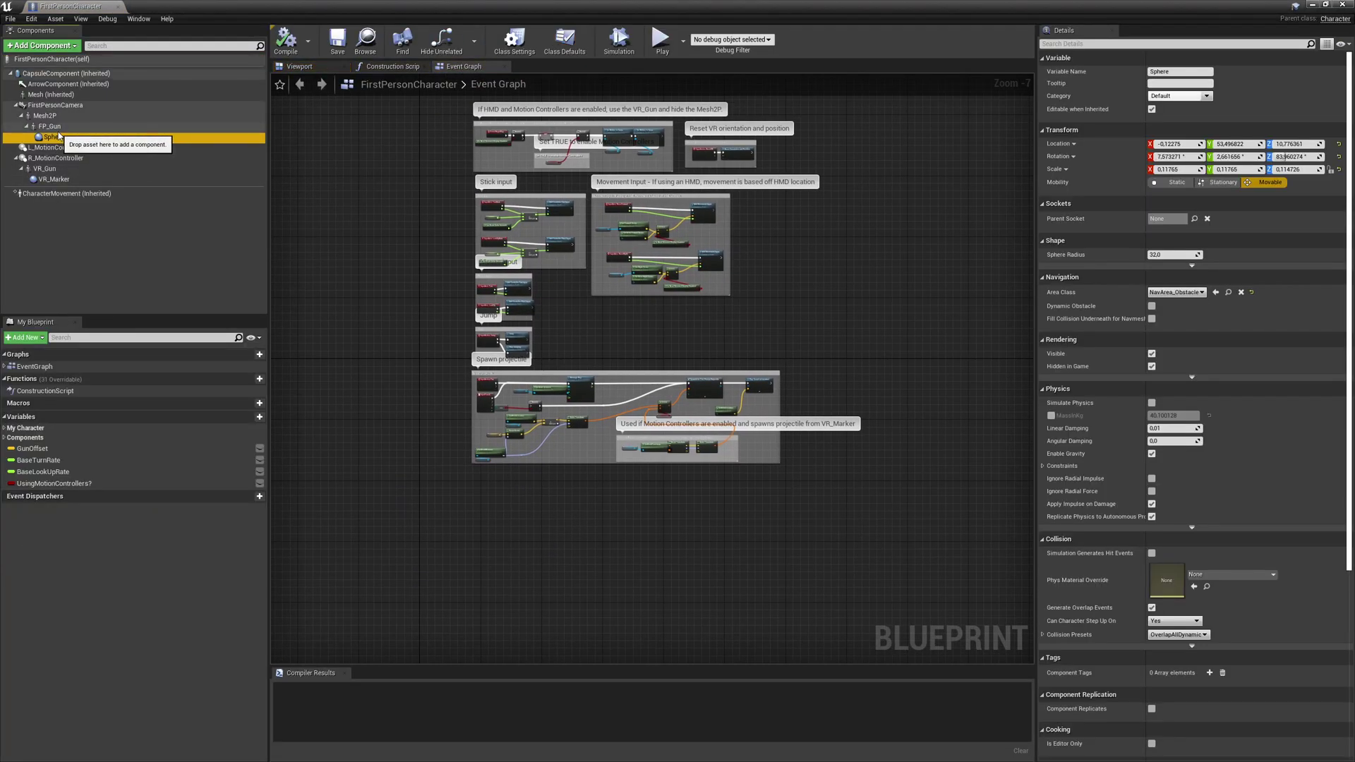
key(Delete)
click(55, 140)
key(Delete)
key(Delete)
click(51, 142)
key(Delete)
click(52, 141)
key(Delete)
- Delete the HMD and motion controller setup nodes and the Reset VR orientation group from the Event Graph
right_drag(375, 176, 357, 227)
scroll(494, 185, up, 2)
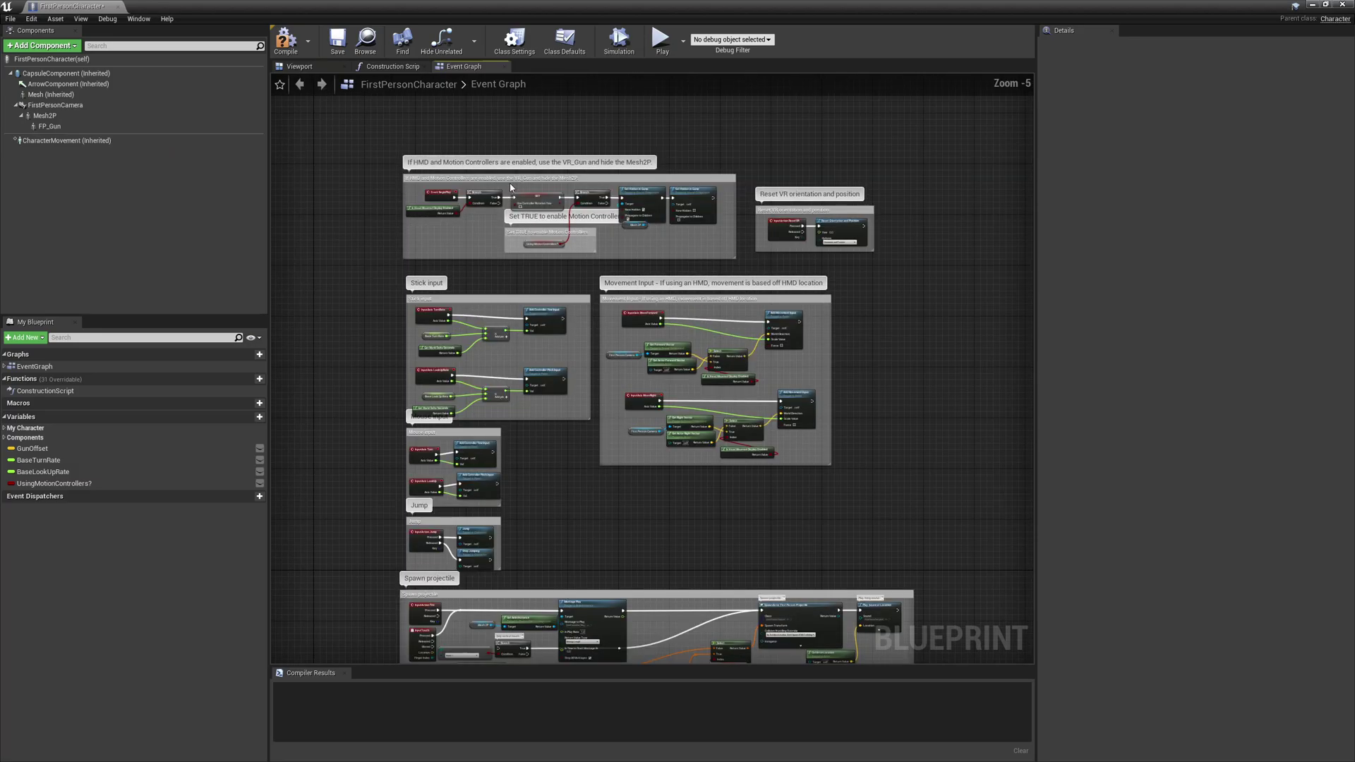
right_drag(494, 185, 489, 194)
drag(372, 289, 933, 178)
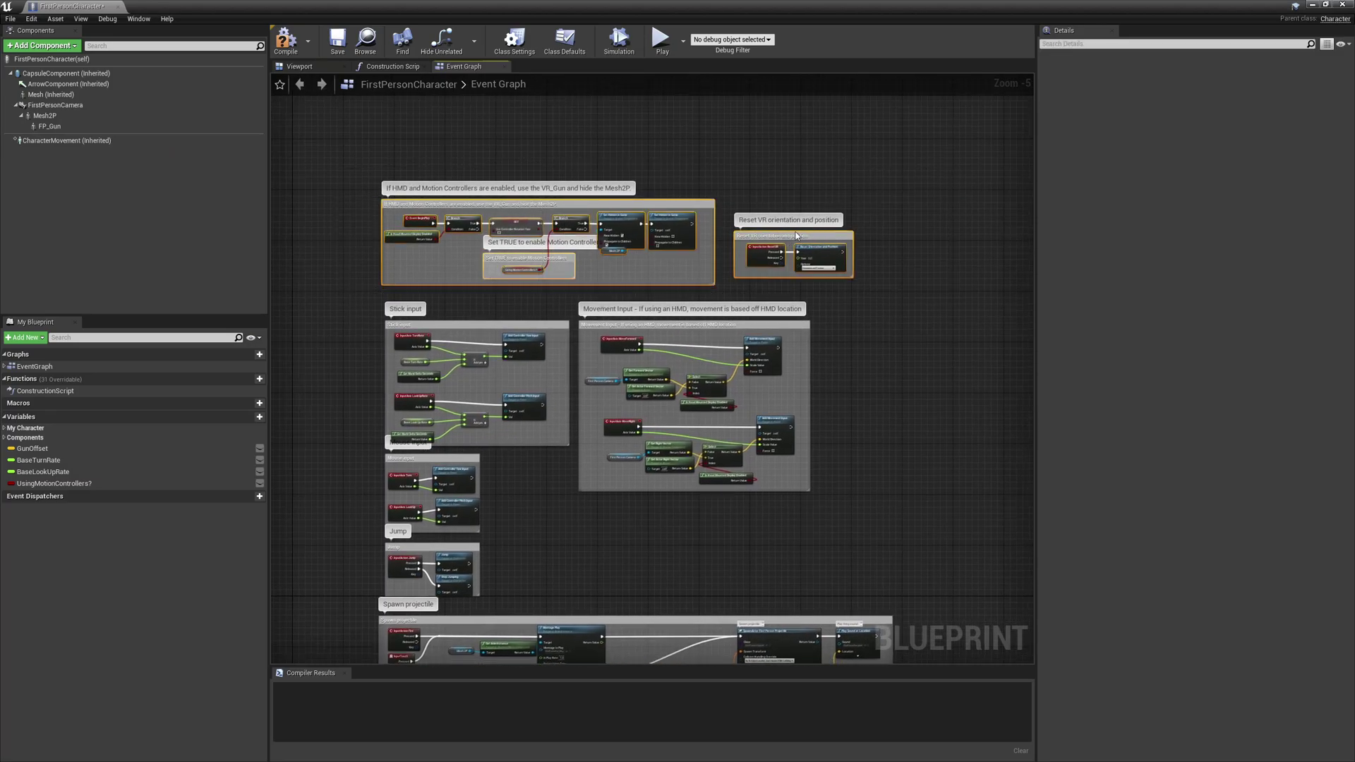
key(Delete)
- Delete the whole Spawn projectile node group from the Event Graph
right_drag(544, 463, 560, 171)
drag(704, 392, 974, 322)
key(Delete)
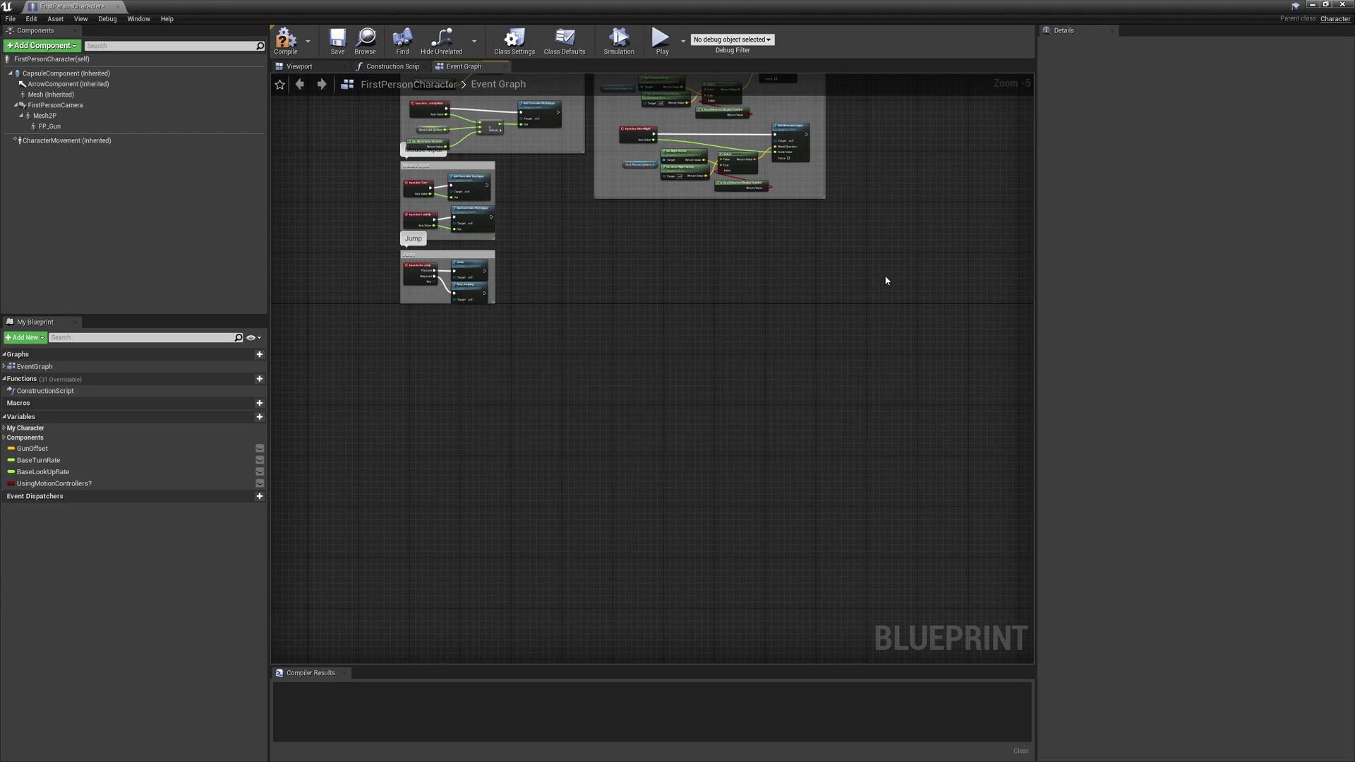
- Delete the AttachComponentToComponent node and its FP Gun and Mesh 2P inputs from the Construction Script
right_drag(887, 281, 903, 364)
click(396, 65)
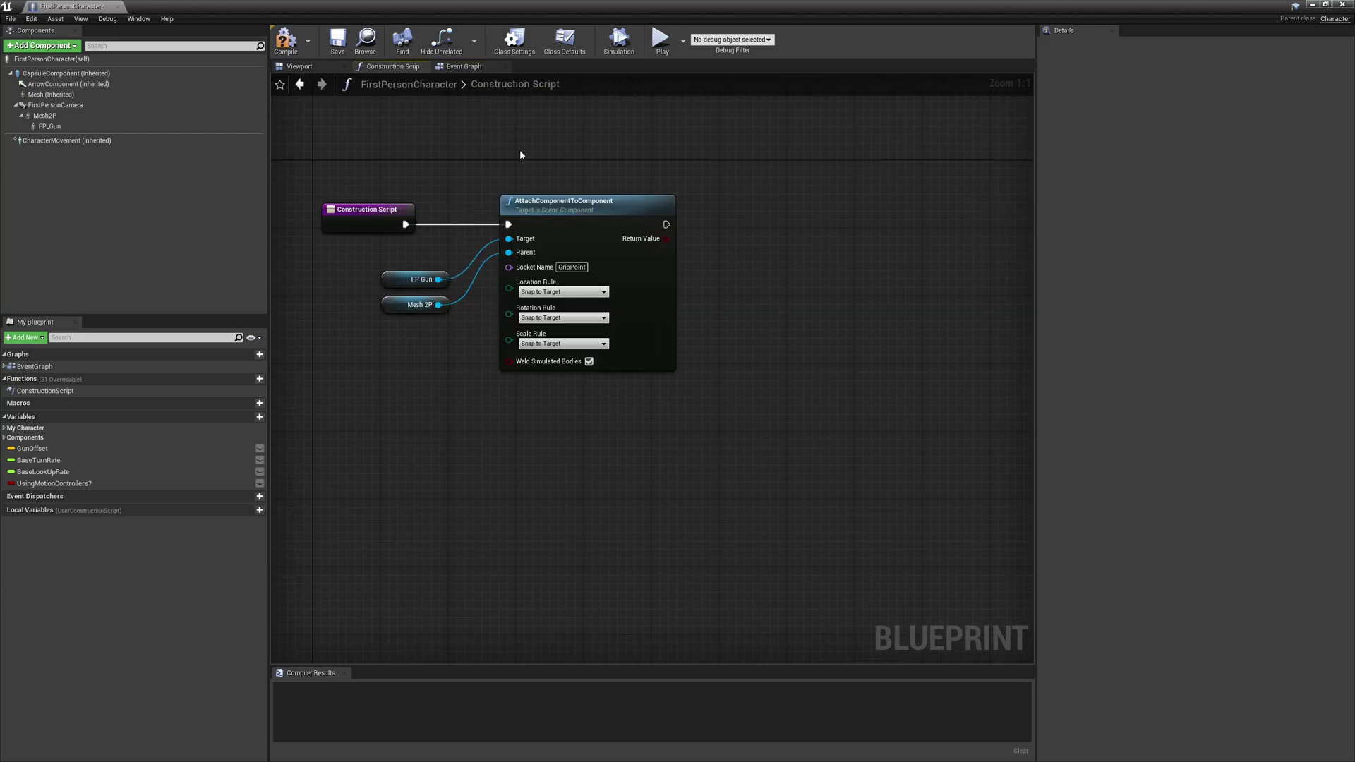
drag(439, 384, 636, 248)
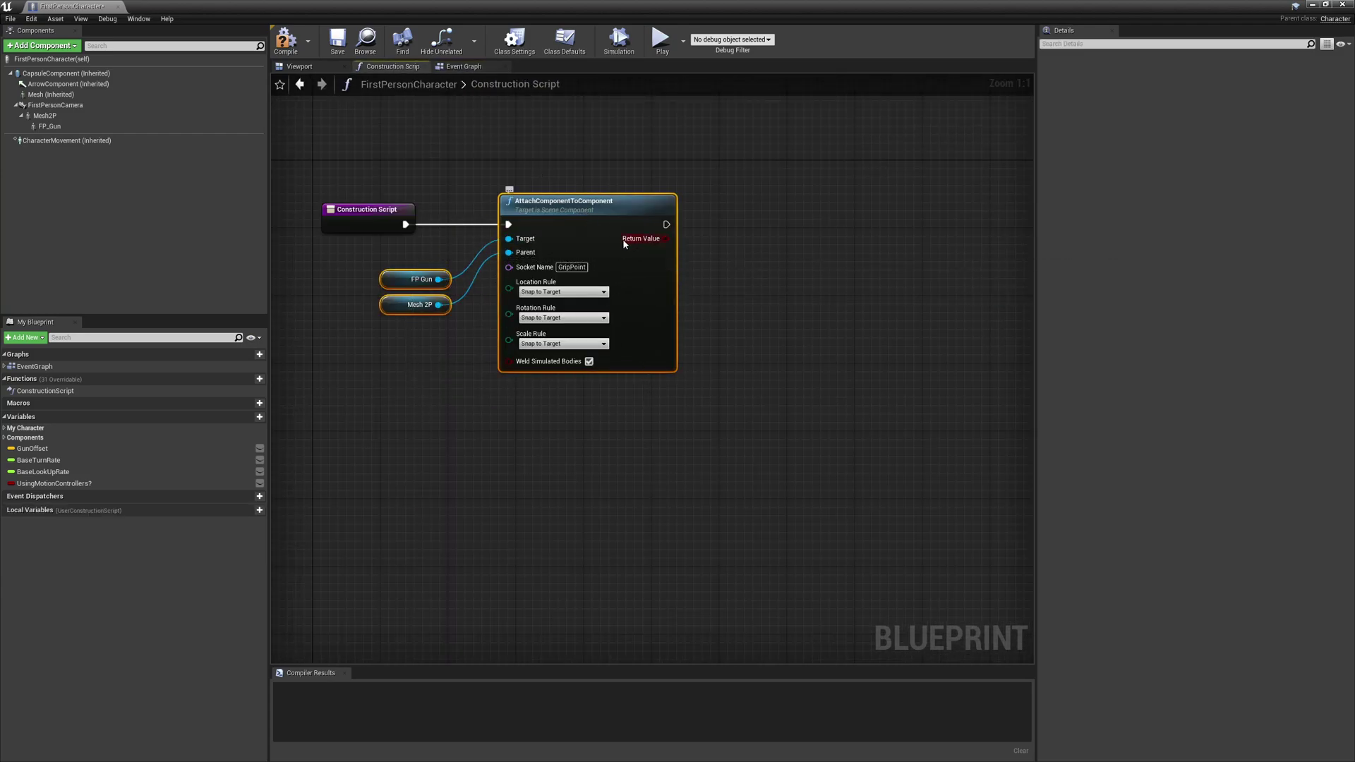
key(Delete)
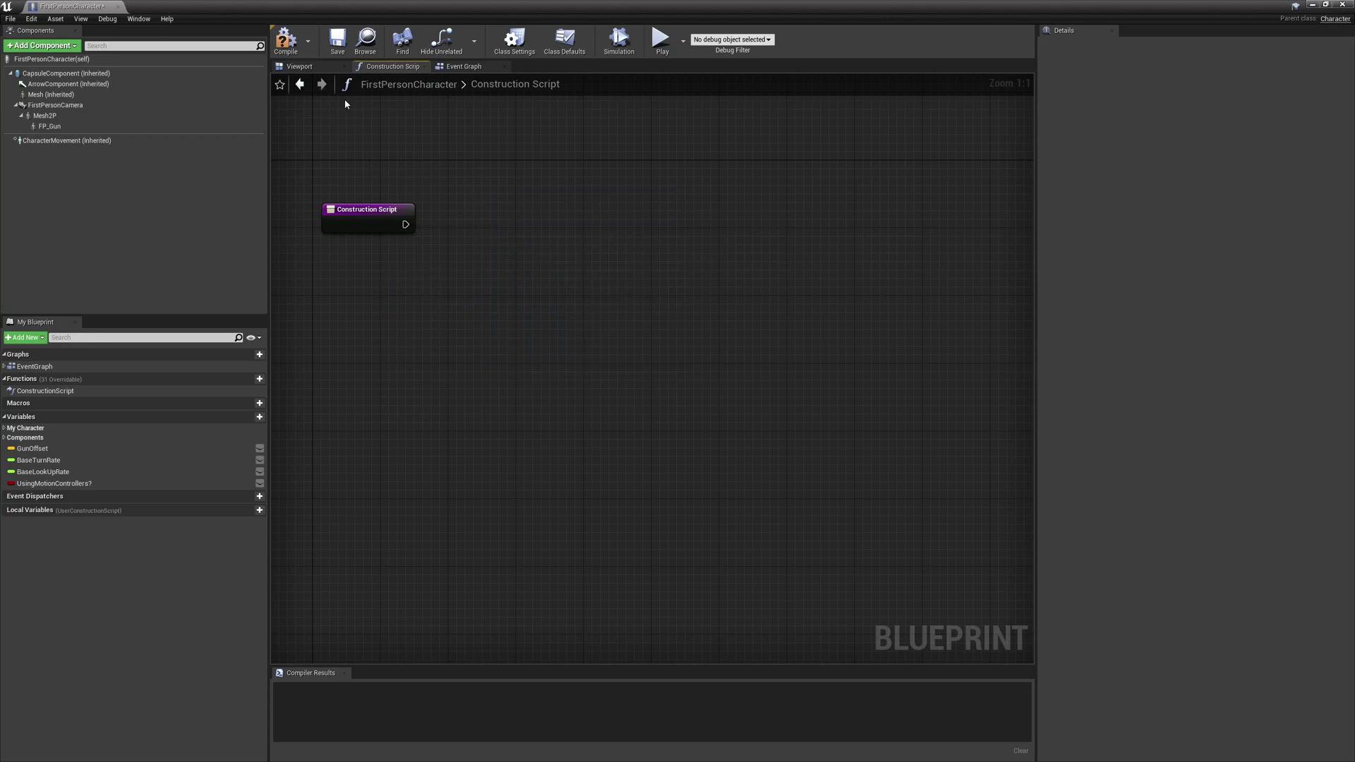
- Set the Mesh2P component's skeletal mesh to TP_Mesh_Mannequin
click(304, 66)
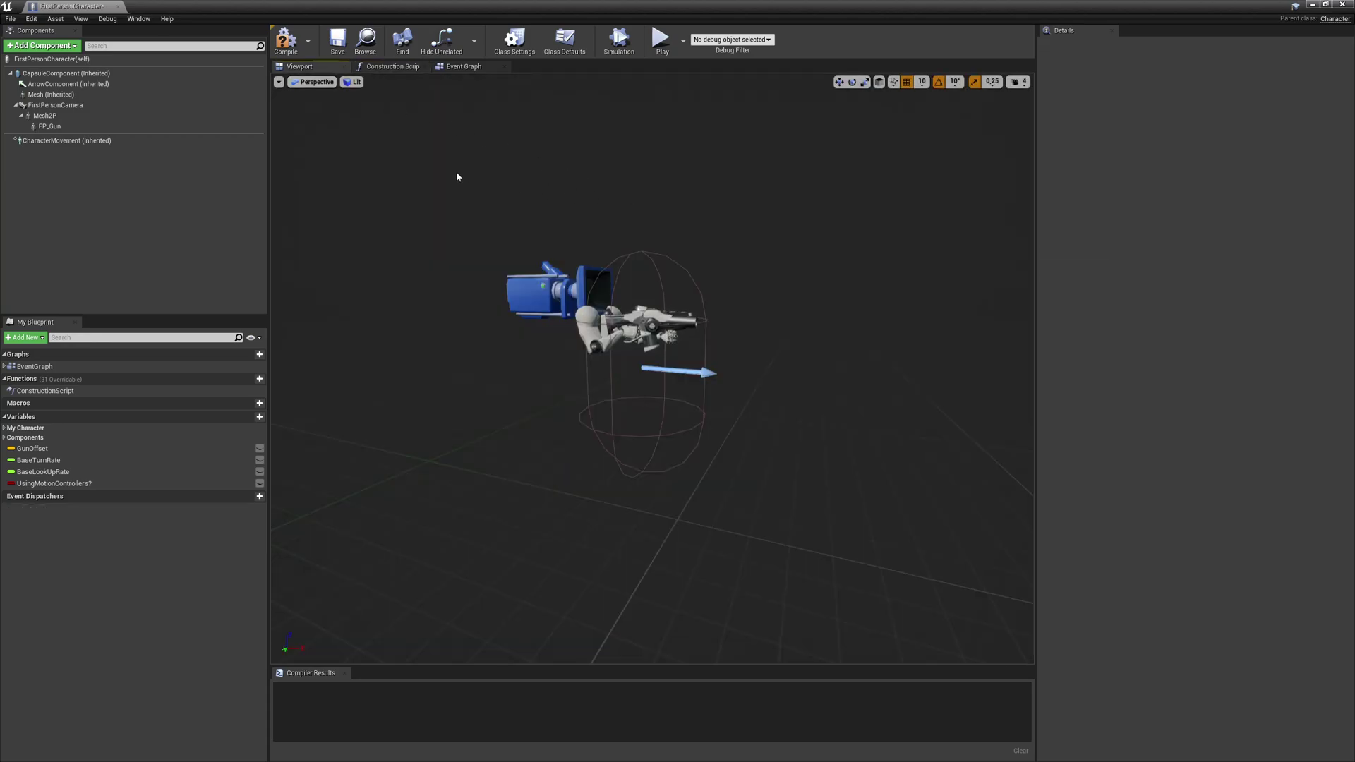
click(45, 115)
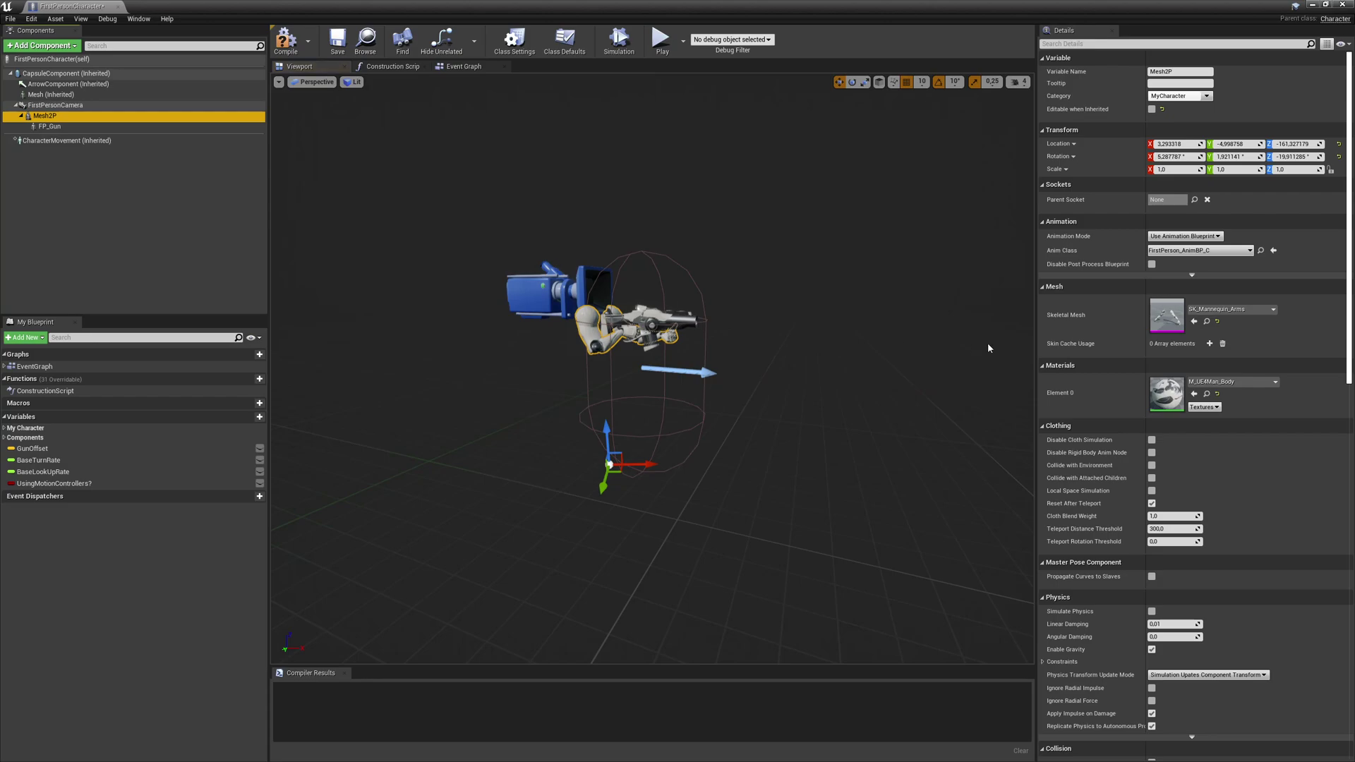
click(1232, 309)
scroll(1239, 465, down, 2)
click(1236, 519)
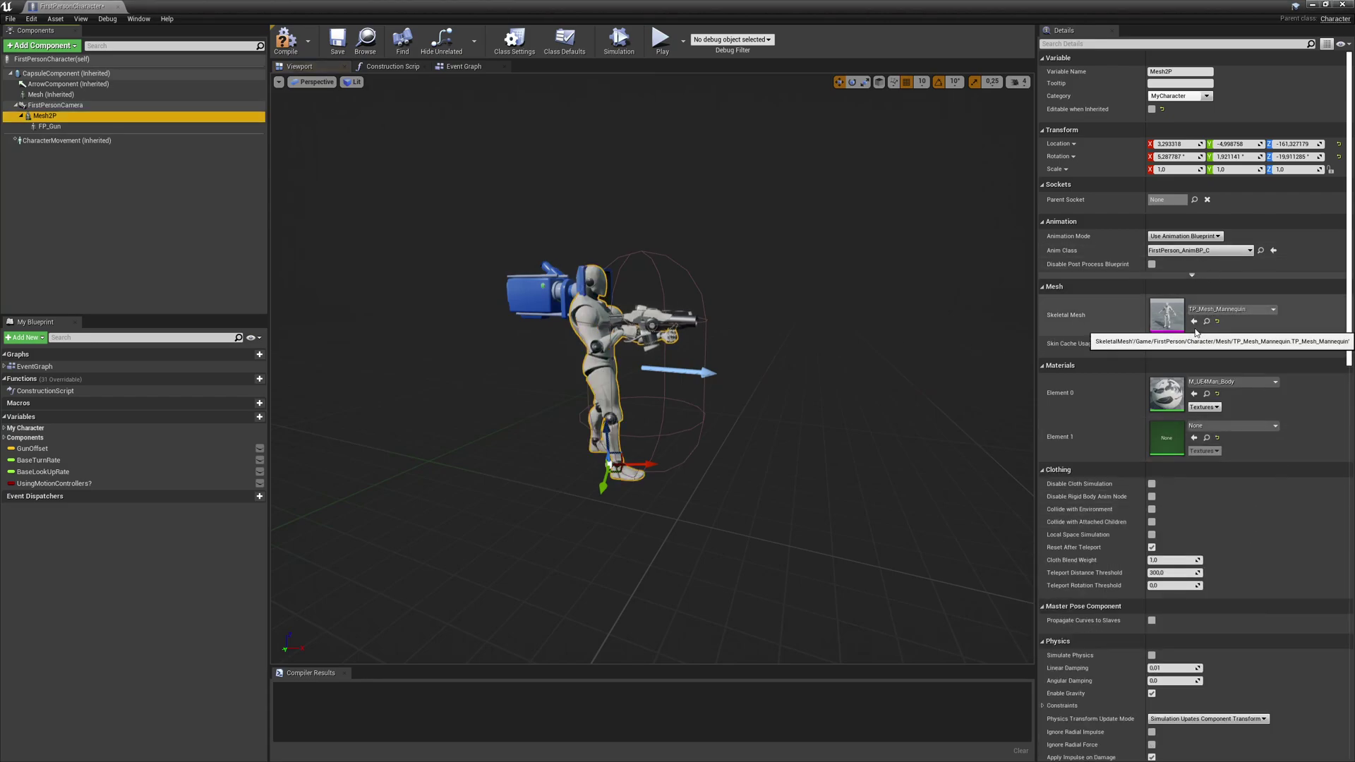
- Switch Mesh2P's animation mode to Use Animation Asset and set TP_Rifle_Pose as the animation to play
click(1183, 236)
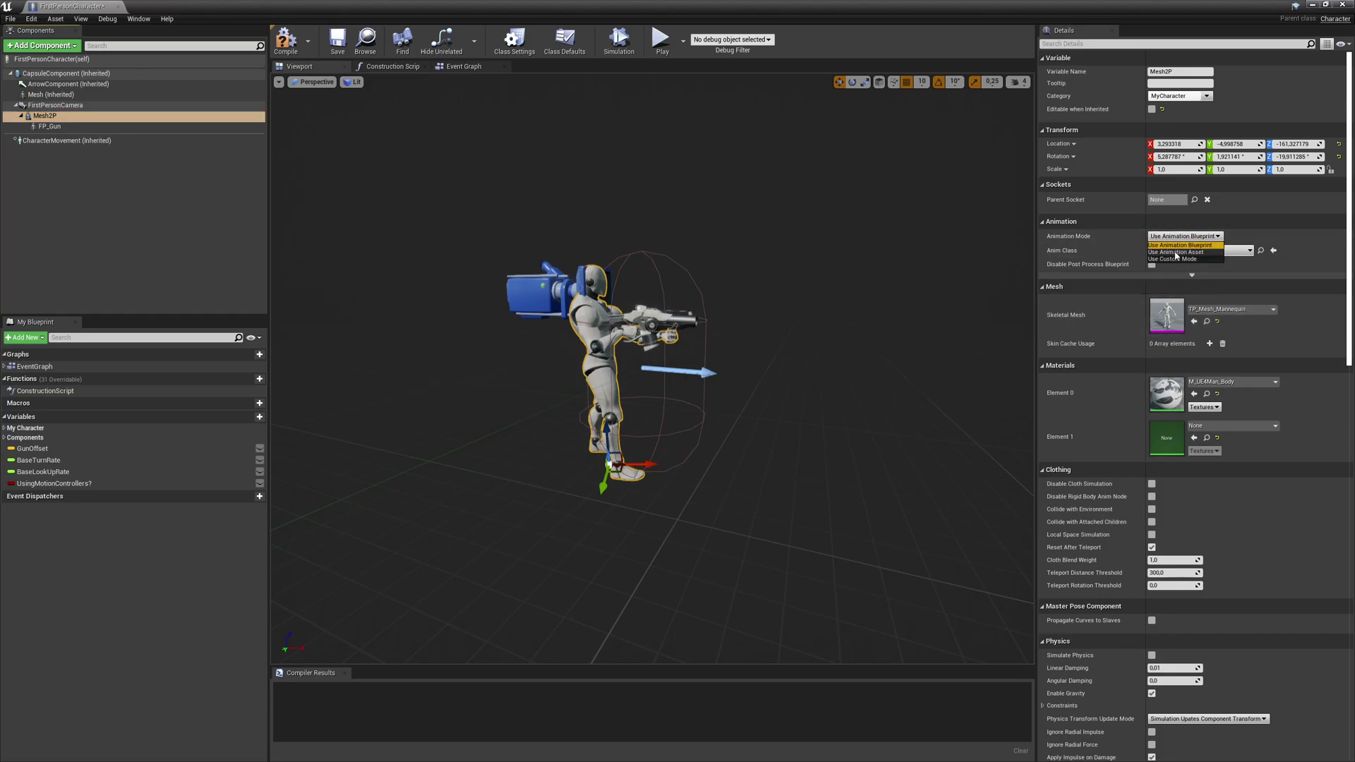
click(1174, 252)
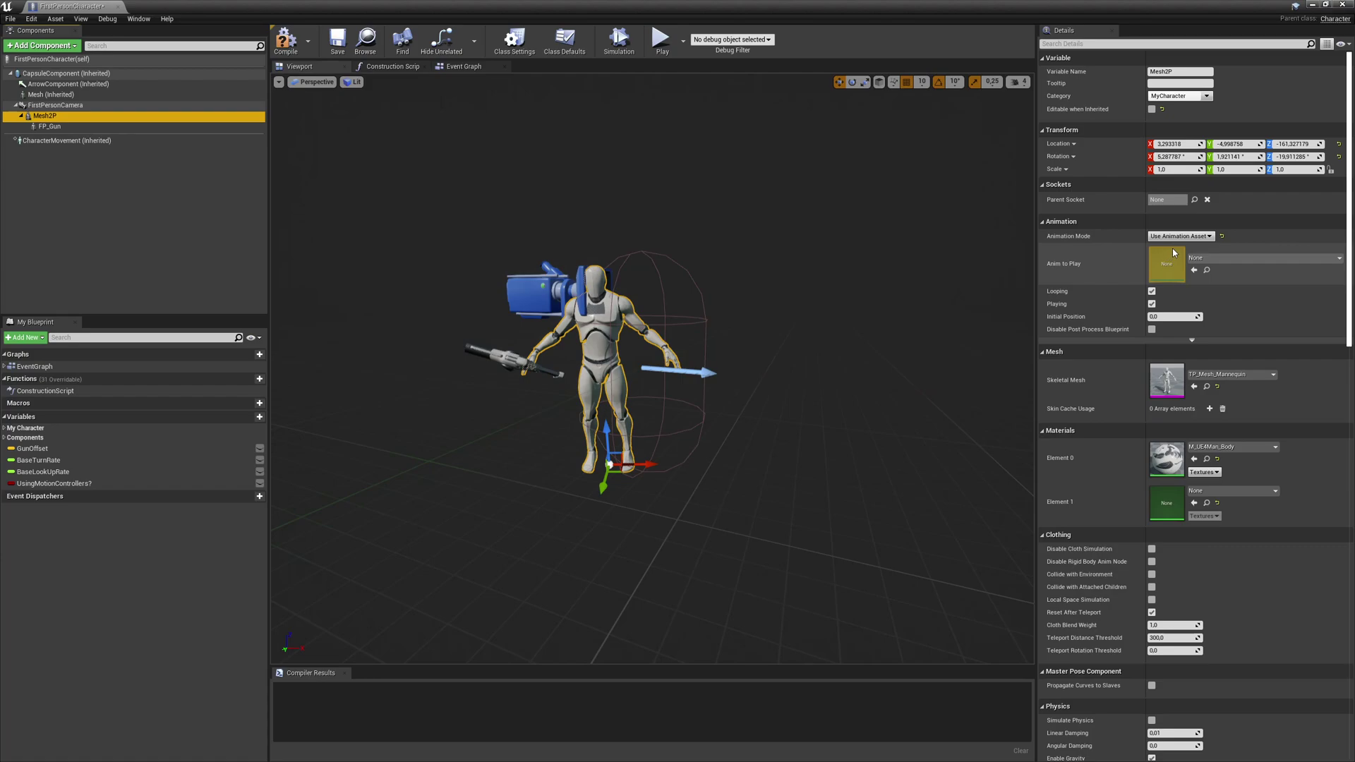
click(1250, 258)
scroll(1245, 537, down, 1)
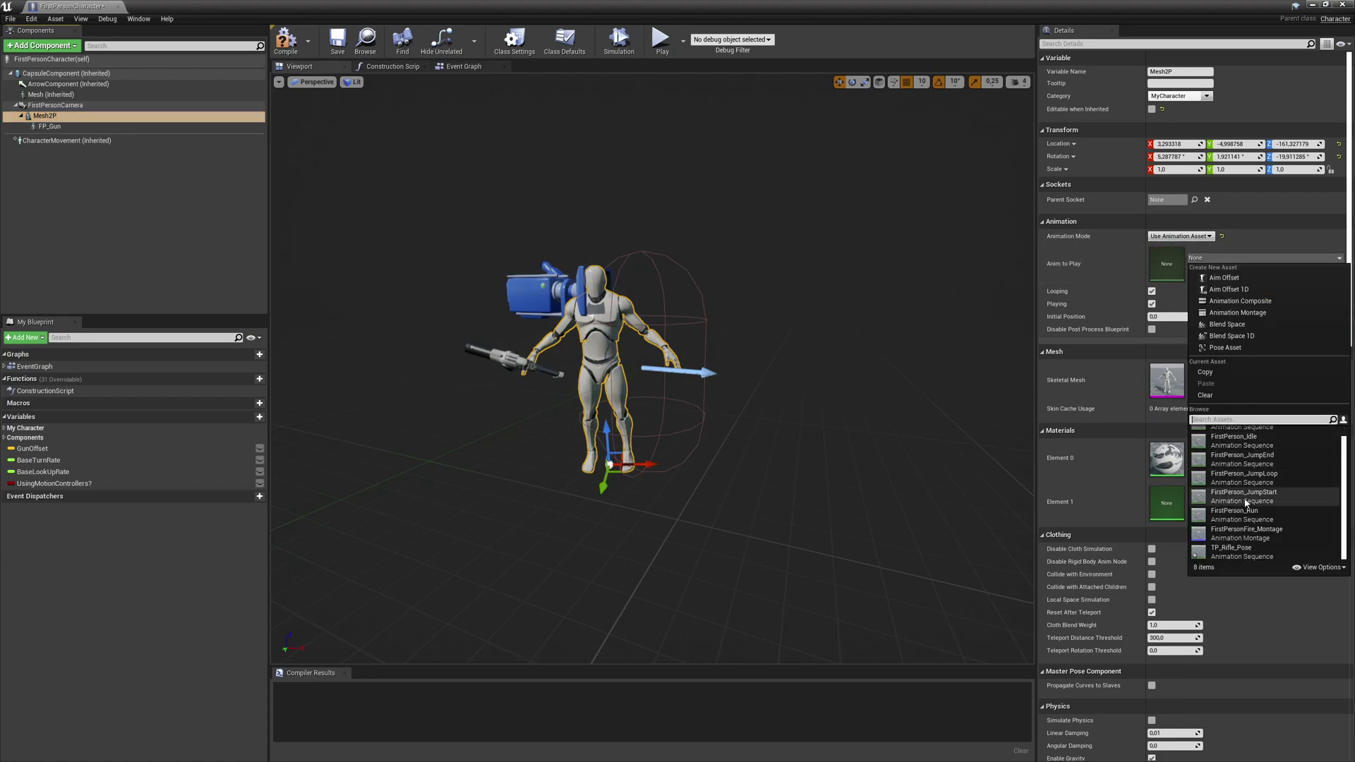
click(1232, 550)
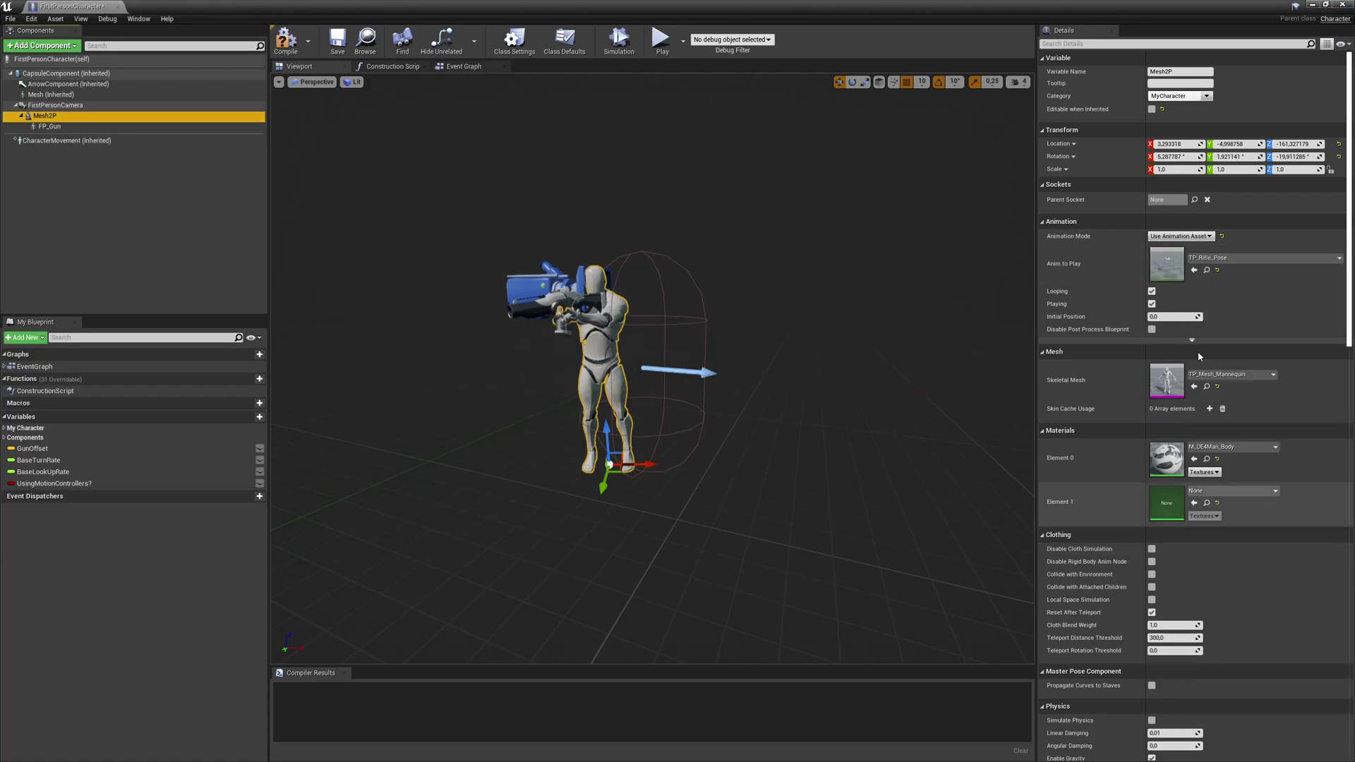
- Set Mesh2P's rotation to 0° on X, 0° on Y and -90° on Z
click(1172, 157)
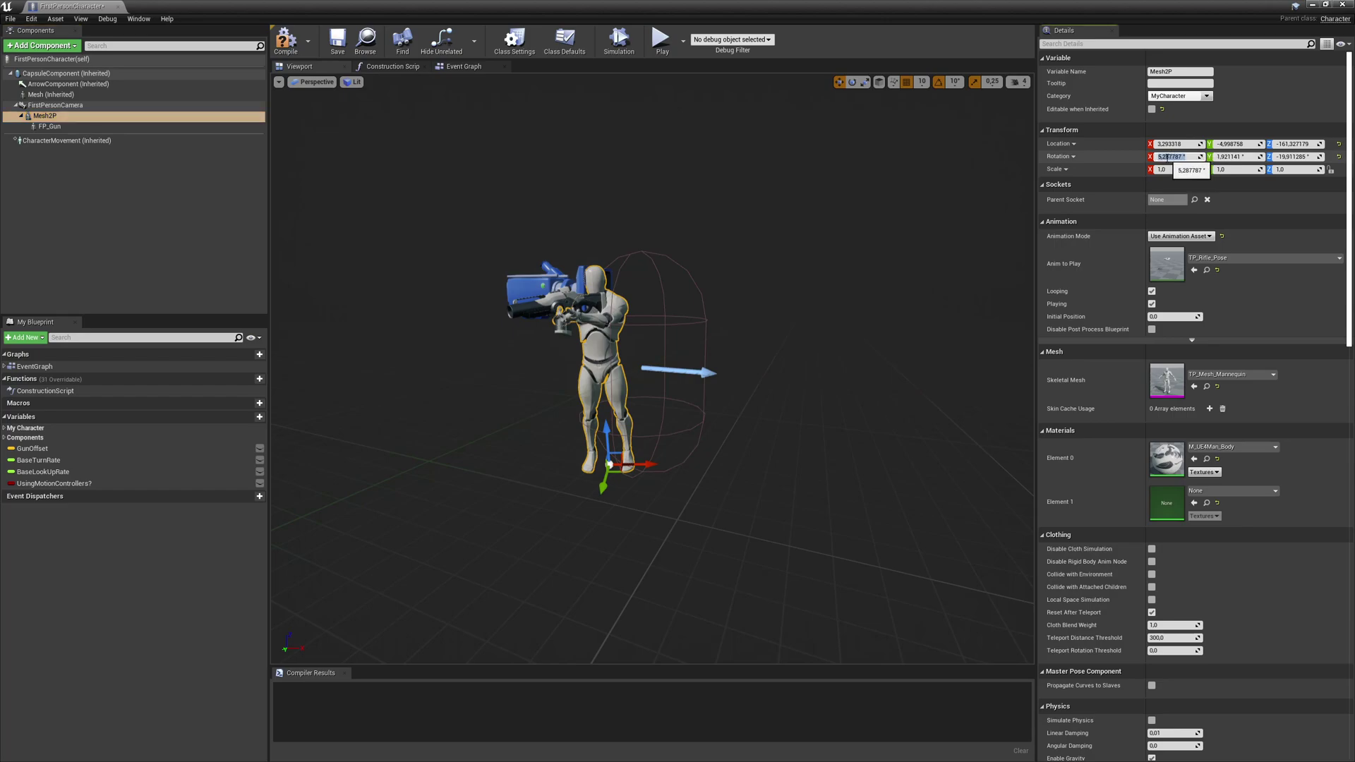
text(0)
key(Tab)
text(0)
key(Tab)
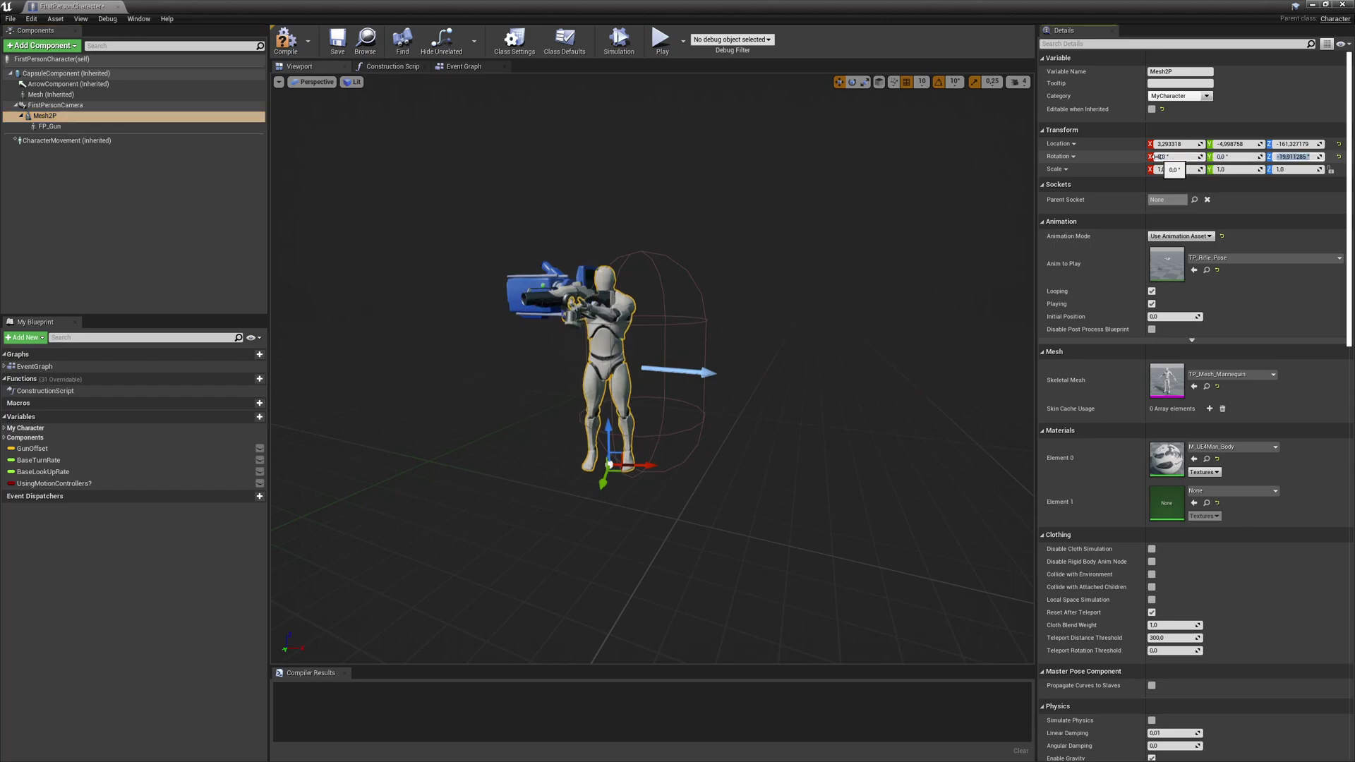
key(Return)
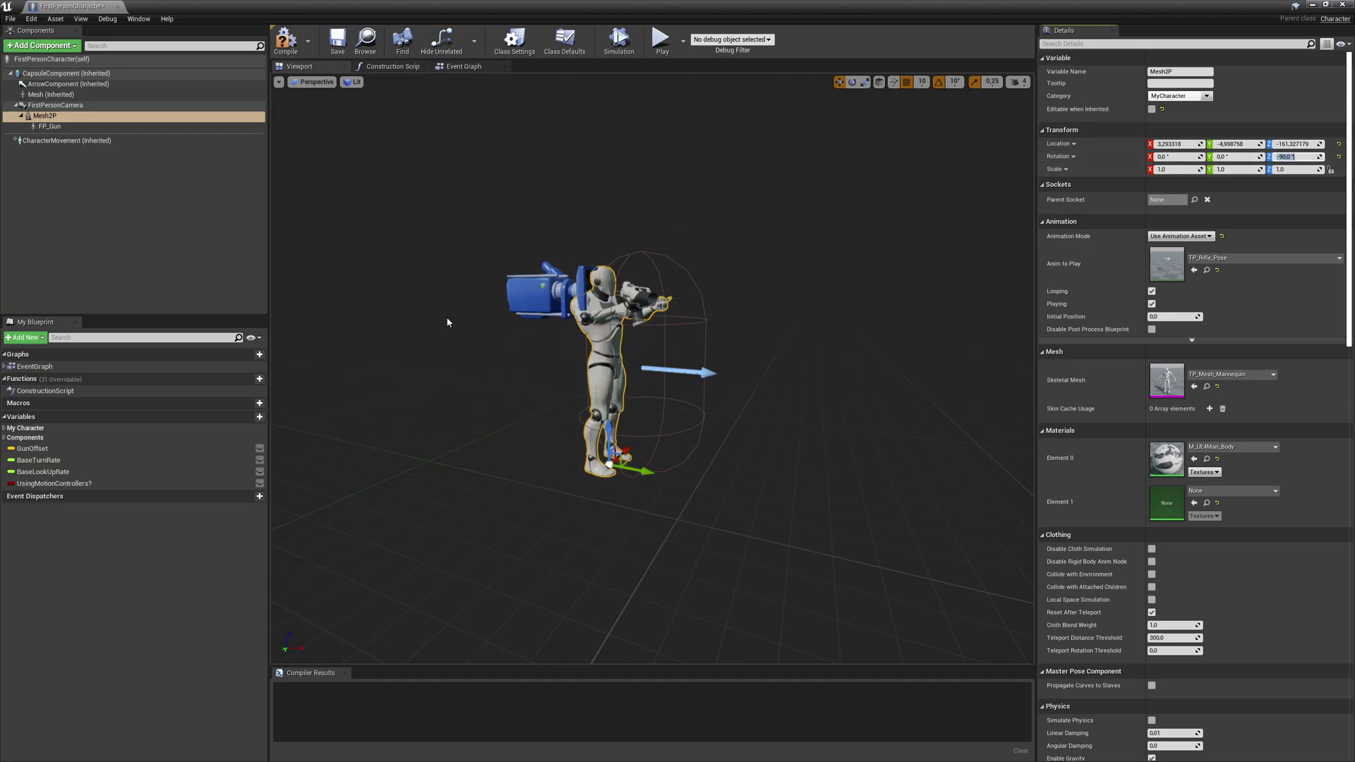
- Set the FP_Gun component's skeletal mesh to Assault_Rifle_A
click(49, 126)
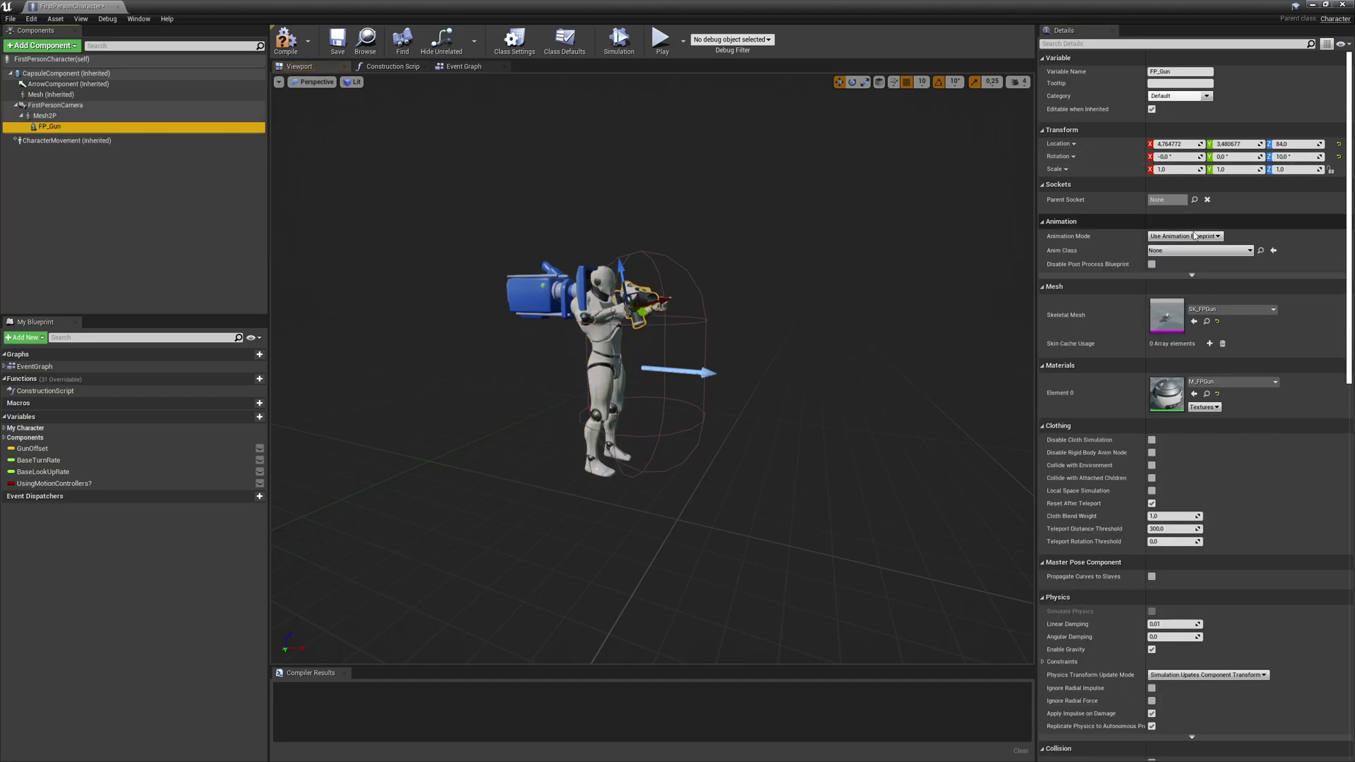
click(1232, 309)
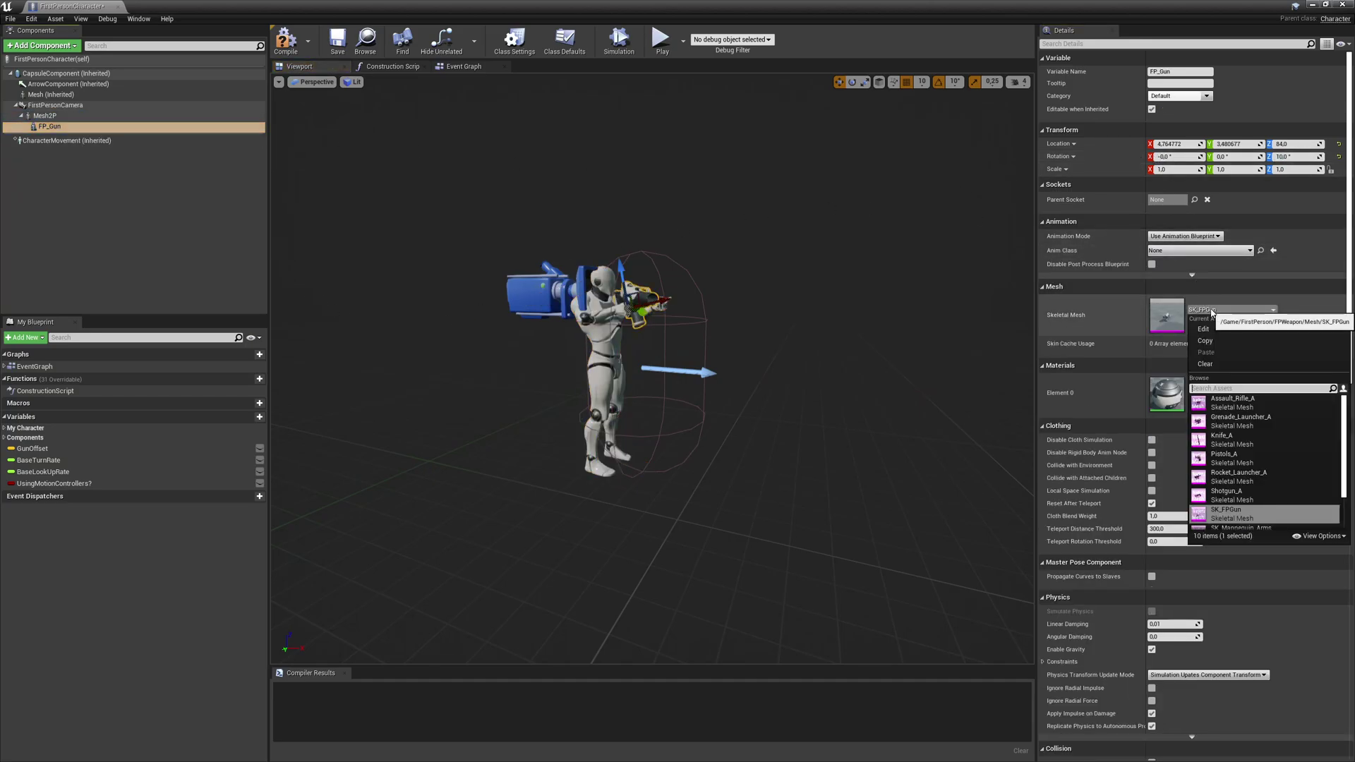
click(1253, 407)
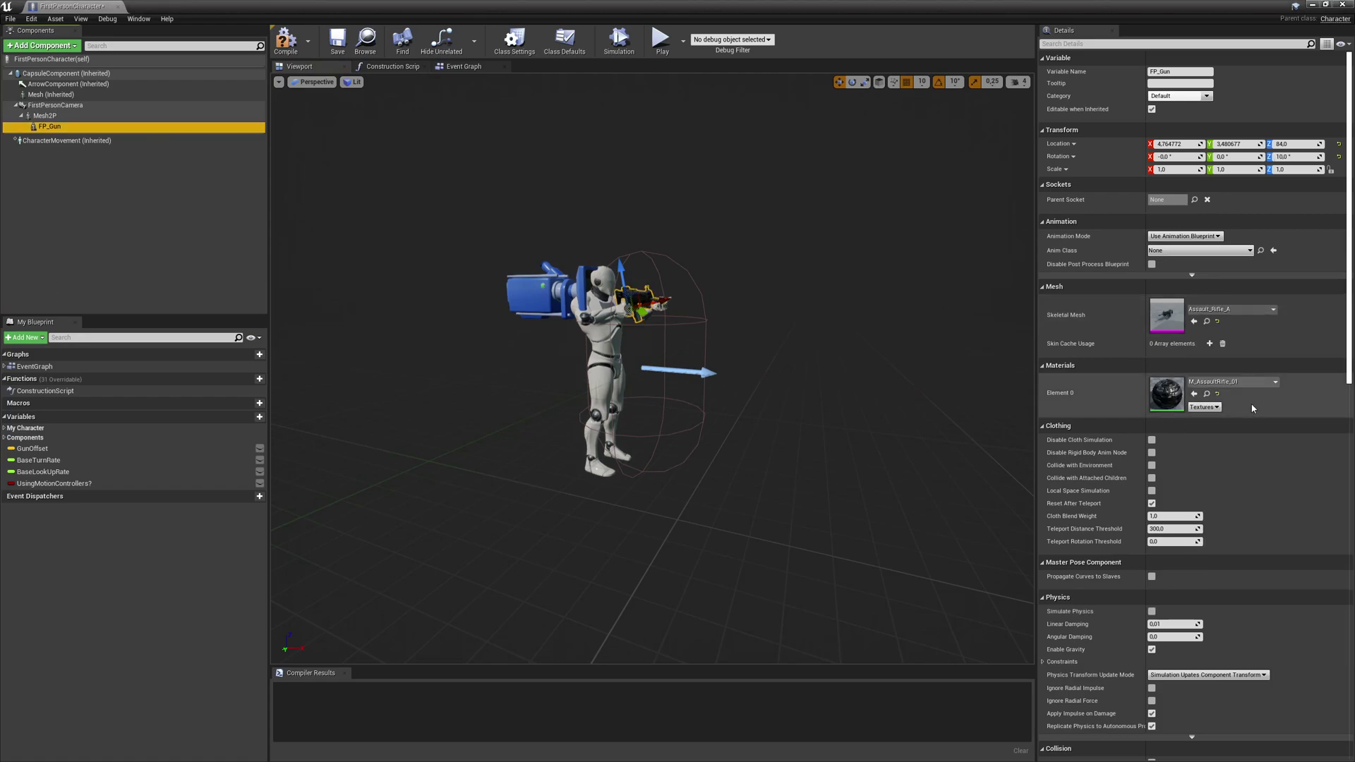
- Attach FP_Gun to the weaponsocket_r parent socket
click(1194, 199)
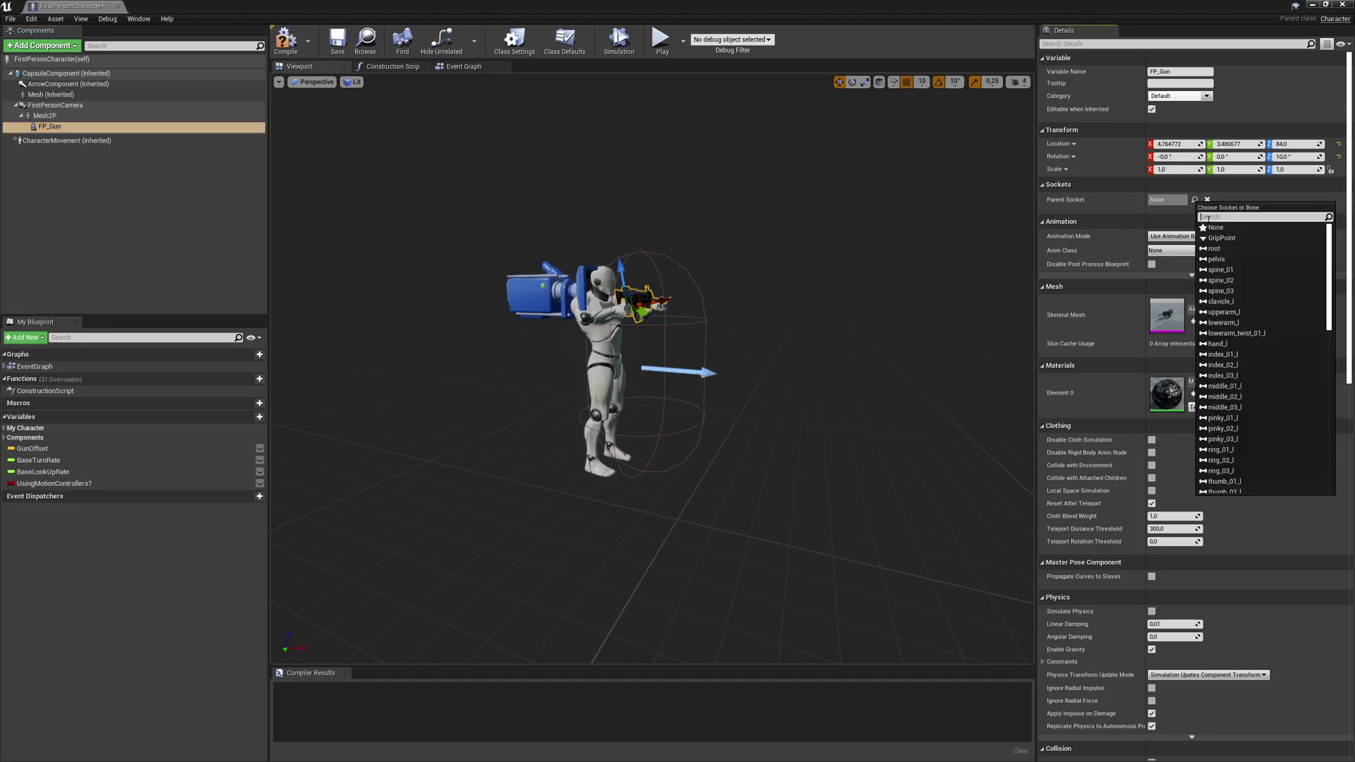
text(we)
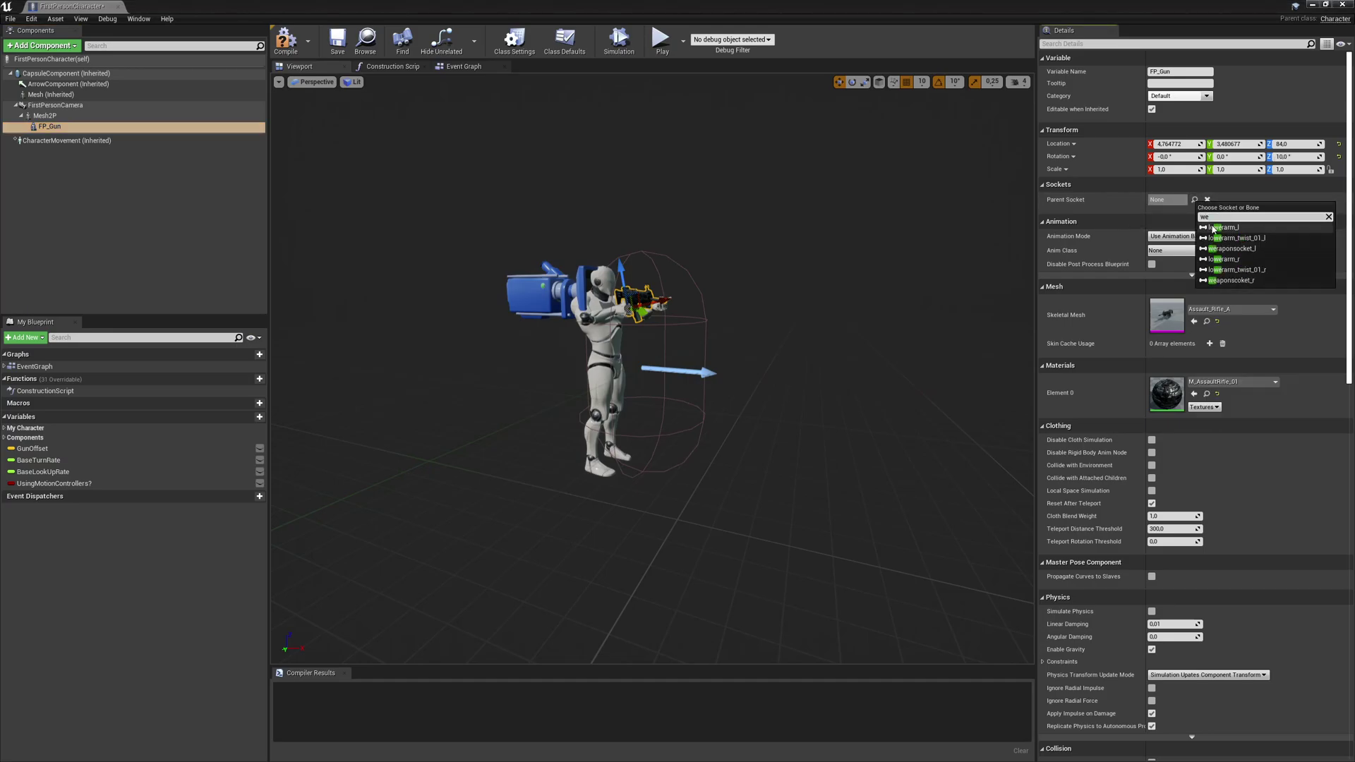
click(1231, 280)
- Set FP_Gun's Z rotation to 0° and its X, Y and Z location to 0, and compile the blueprint
click(1288, 157)
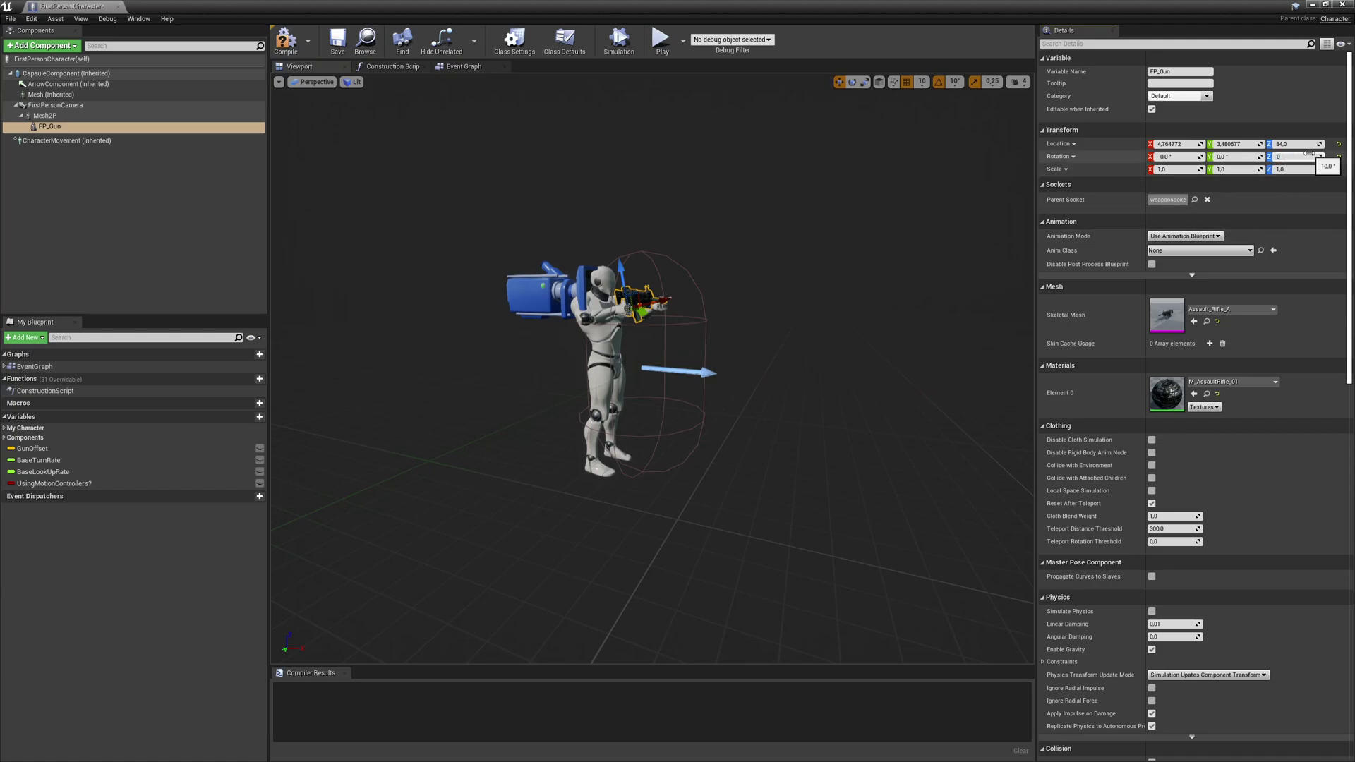
click(1171, 144)
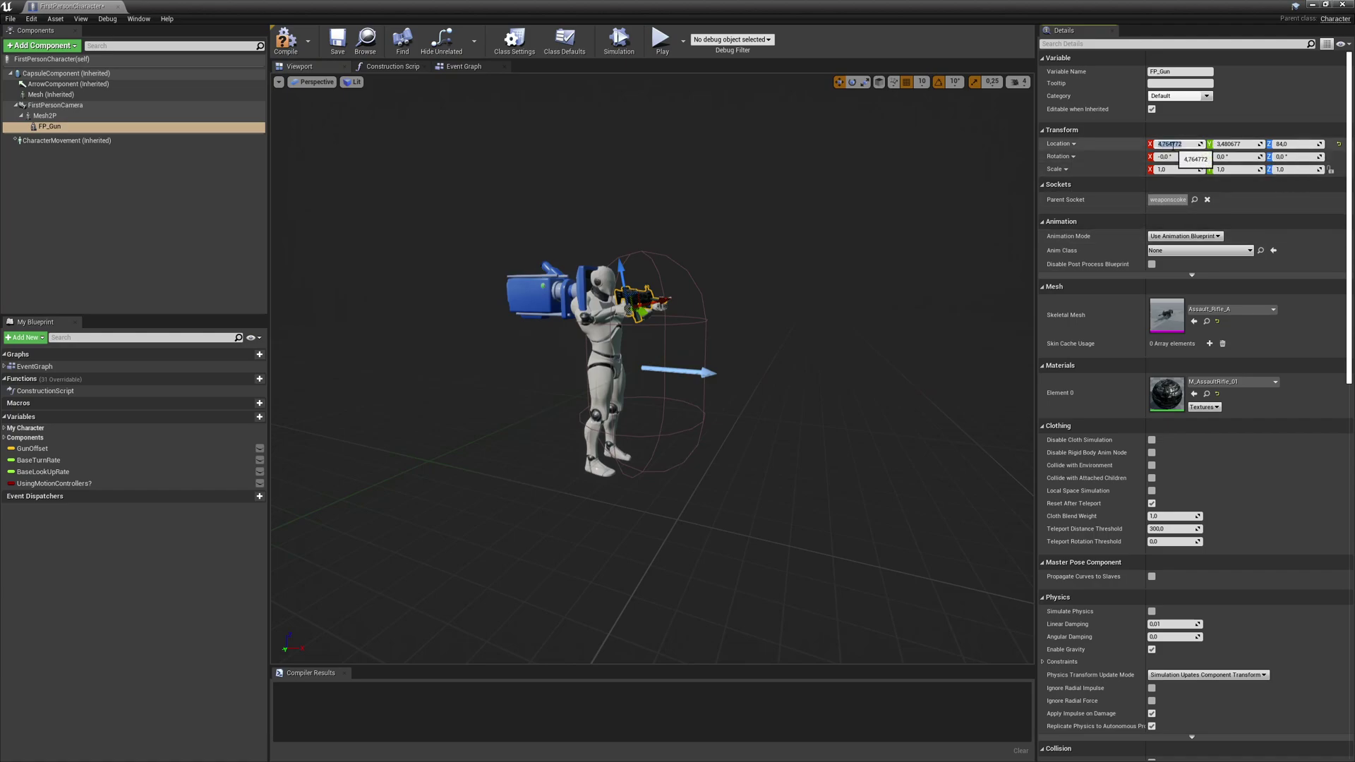
text(0)
key(Tab)
click(286, 42)
right_drag(653, 367, 774, 294)
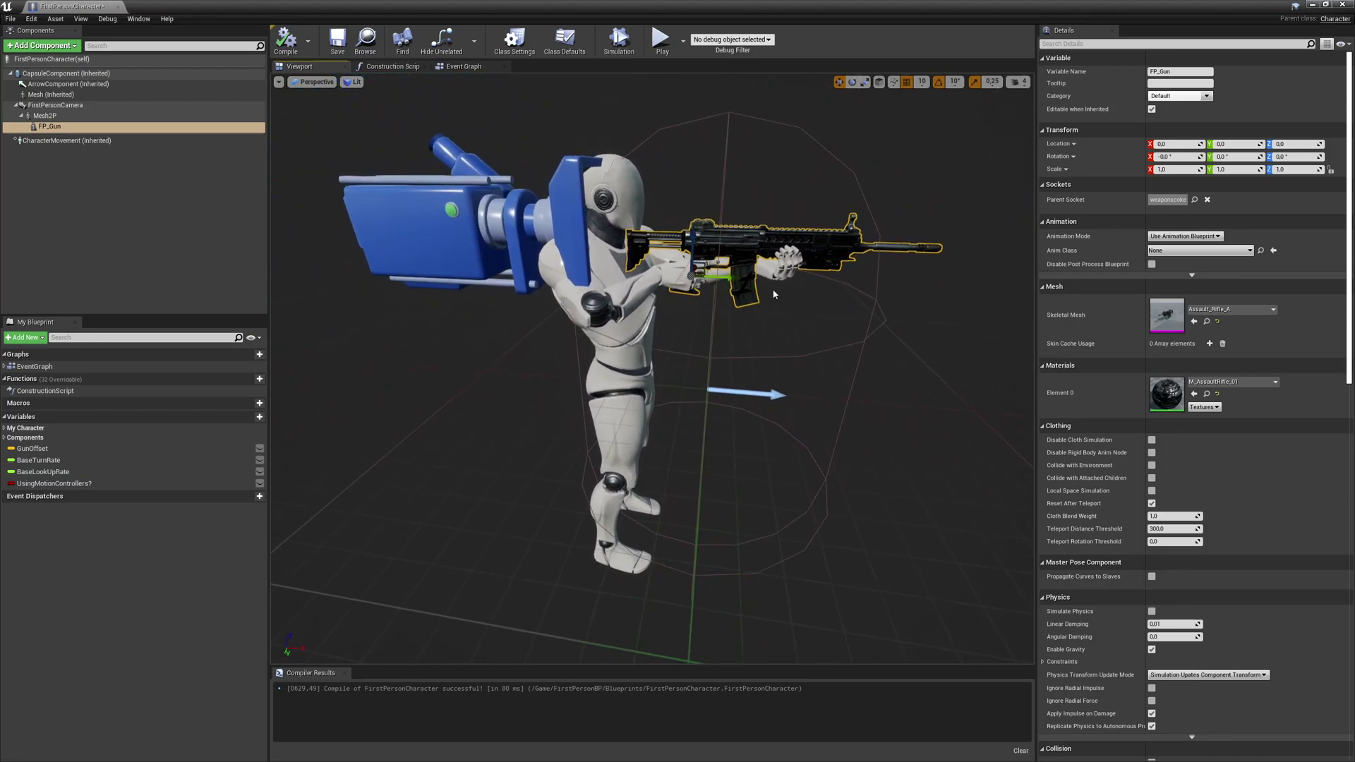
- Move Mesh2P backward to X about -26.7 and FirstPersonCamera forward to X about 10.5, and compile the blueprint
click(626, 368)
drag(667, 540, 621, 530)
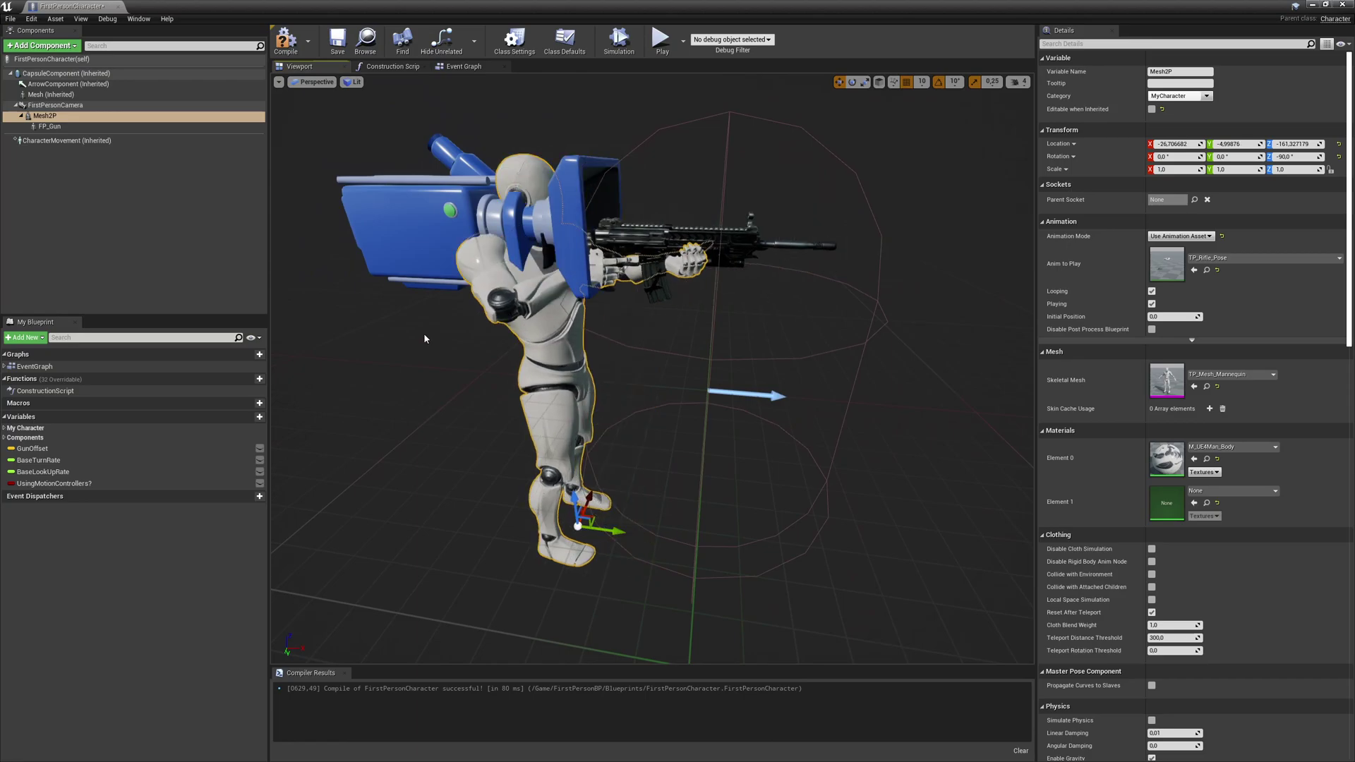
click(55, 105)
drag(651, 224, 780, 239)
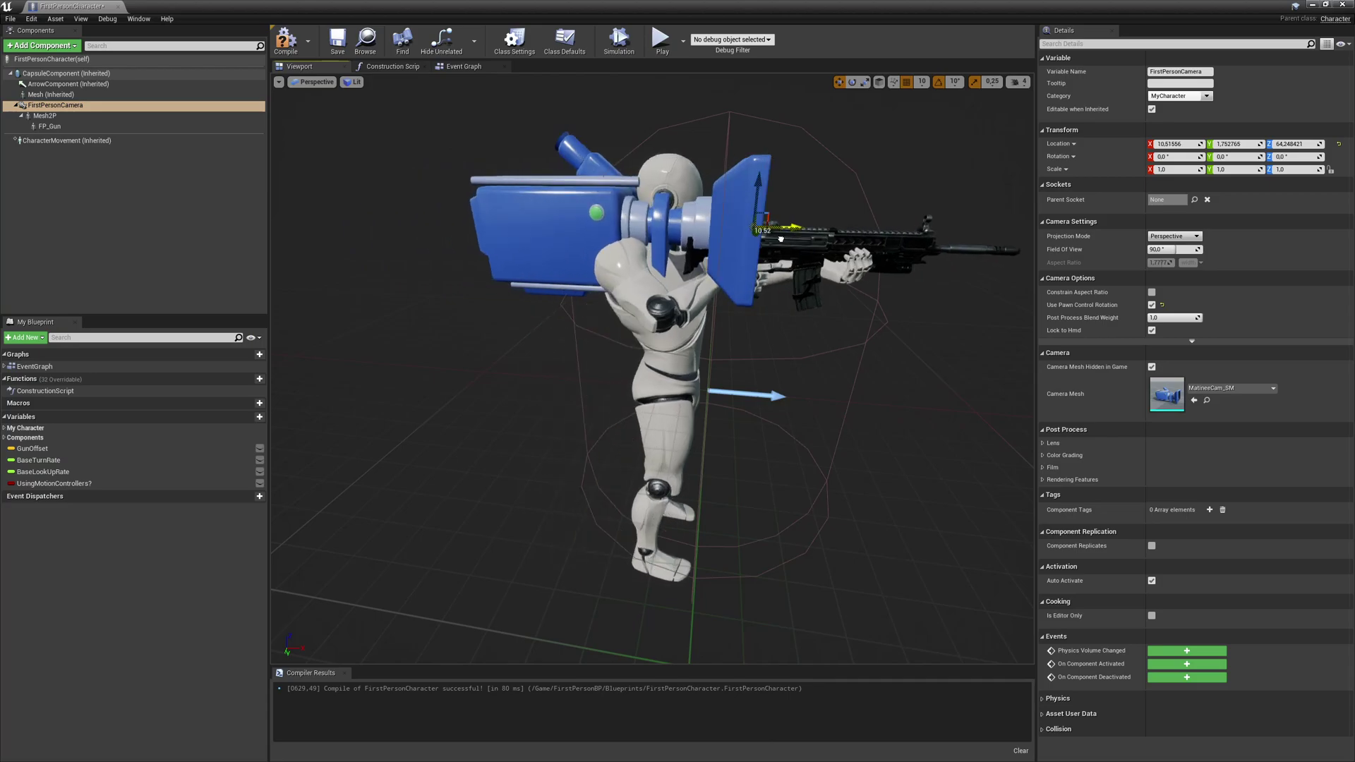
click(286, 39)
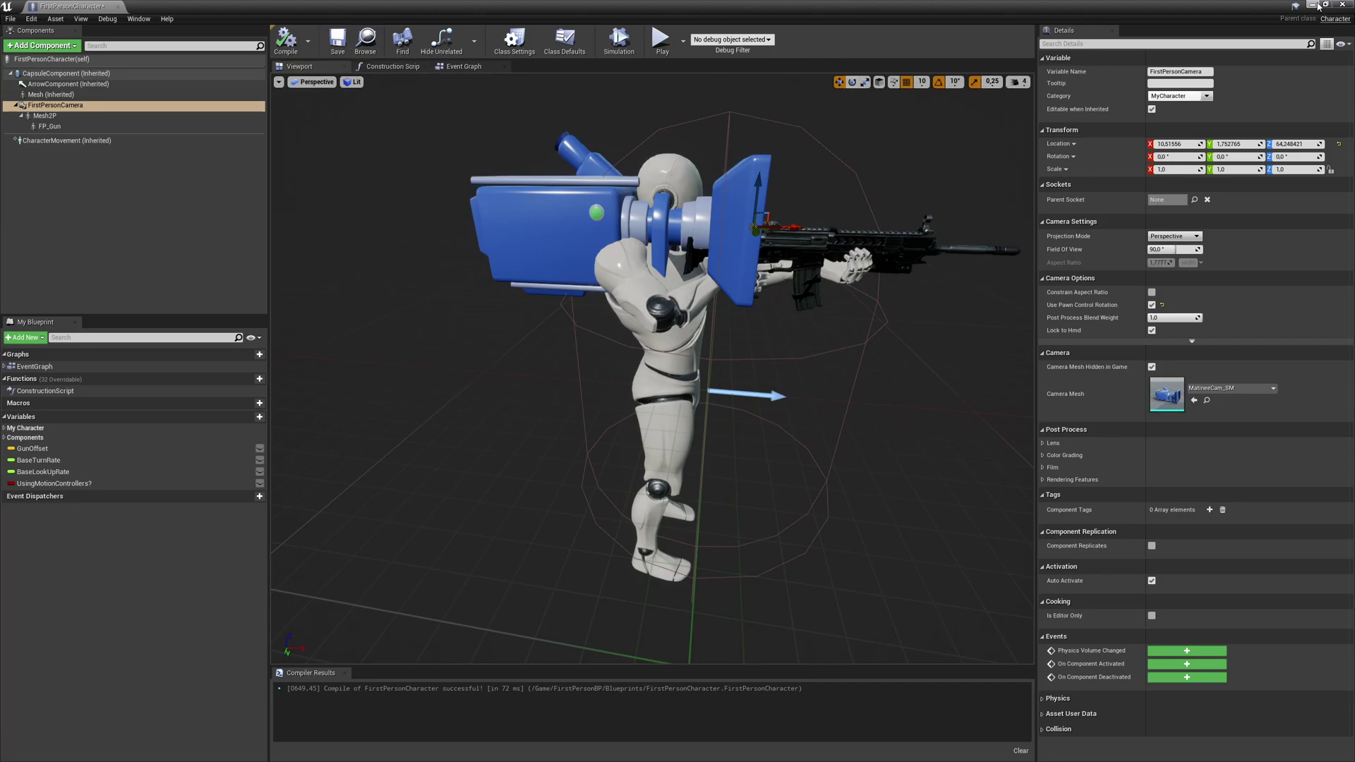
- Leave the blueprint window and open the level's Viewport 1 from the level editor
click(1317, 5)
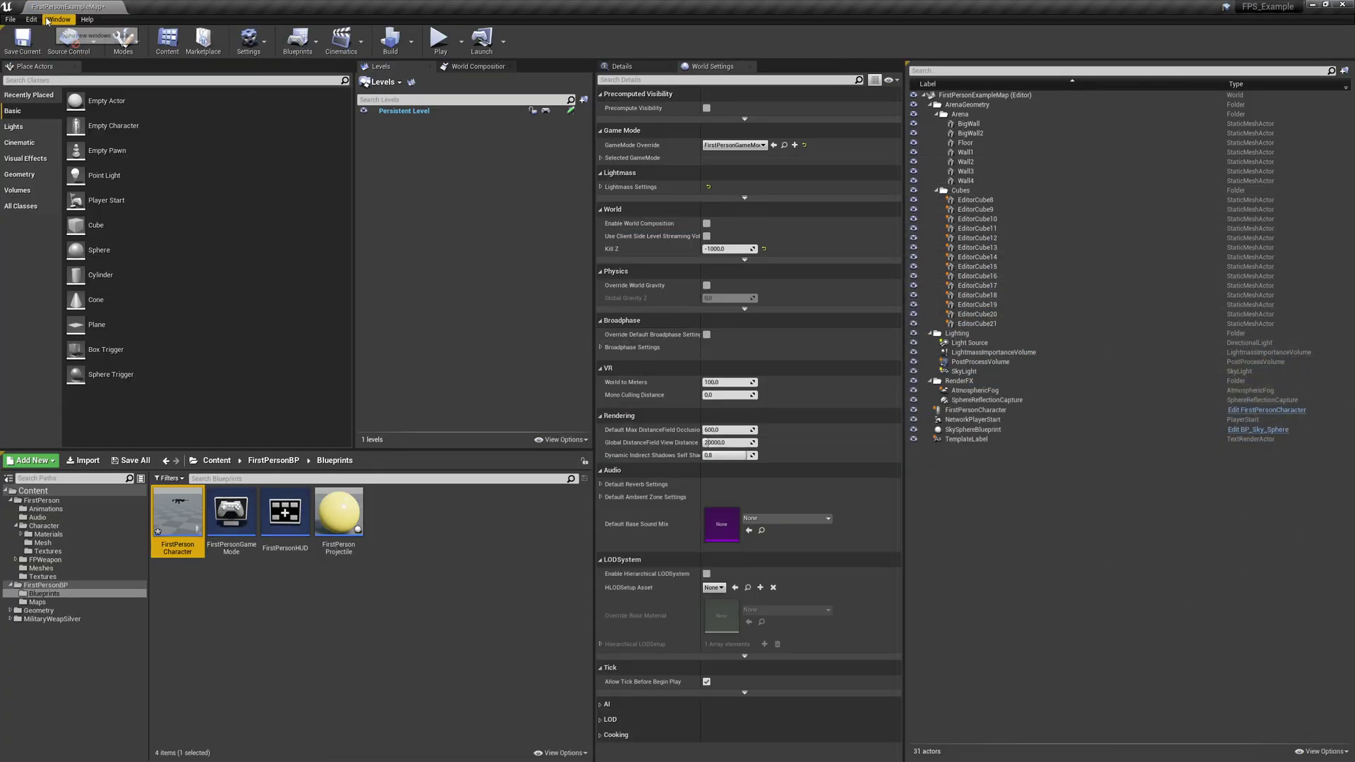
click(48, 20)
mouse_move(99, 74)
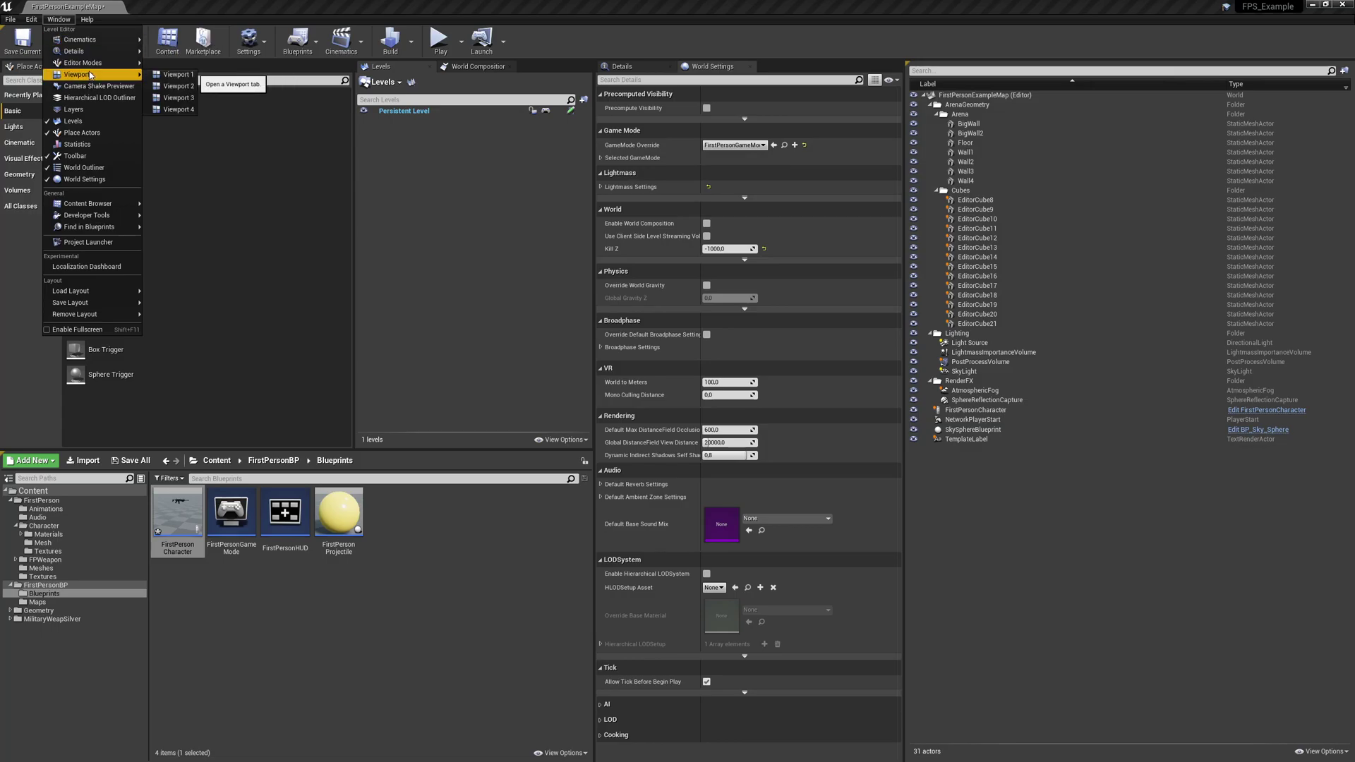
click(189, 85)
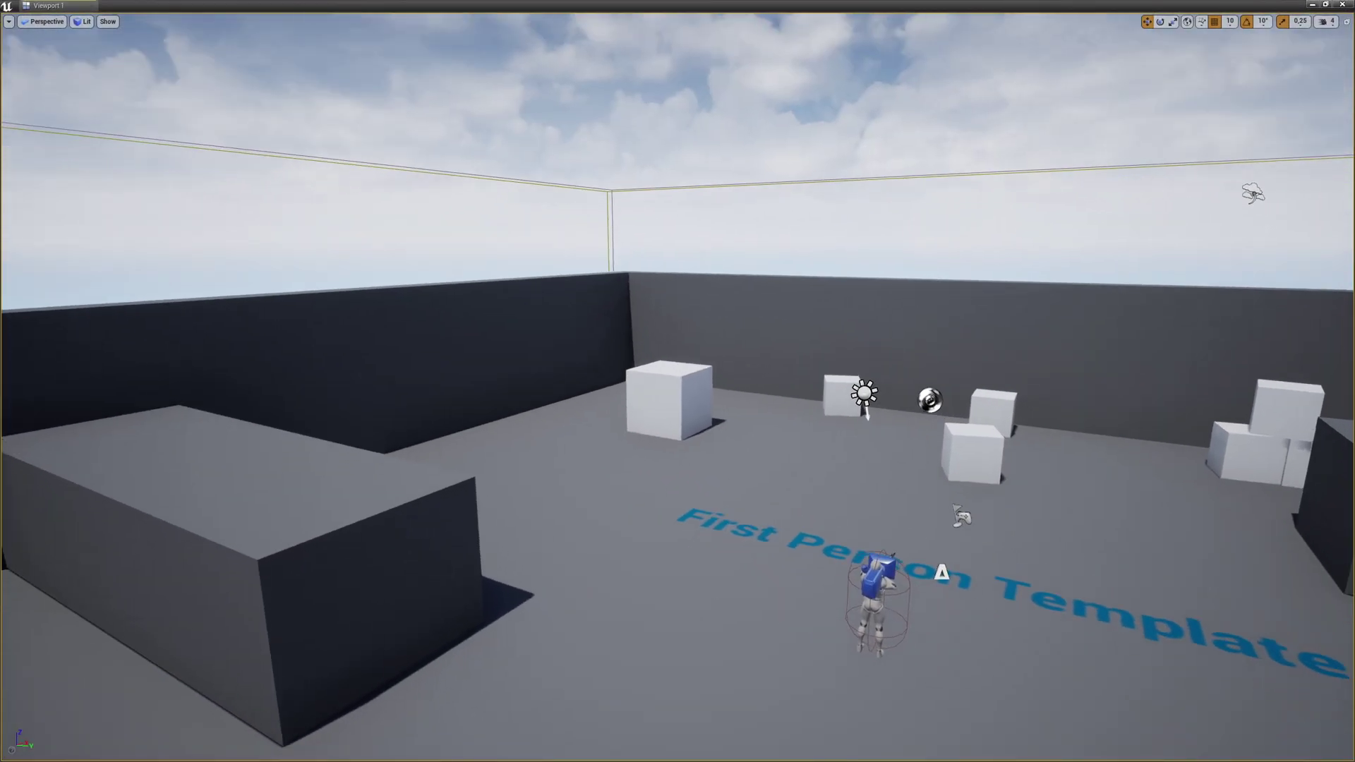
- Select the FirstPersonCharacter in the level and examine its camera preview with the rifle
middle_drag(588, 447, 616, 511)
click(653, 381)
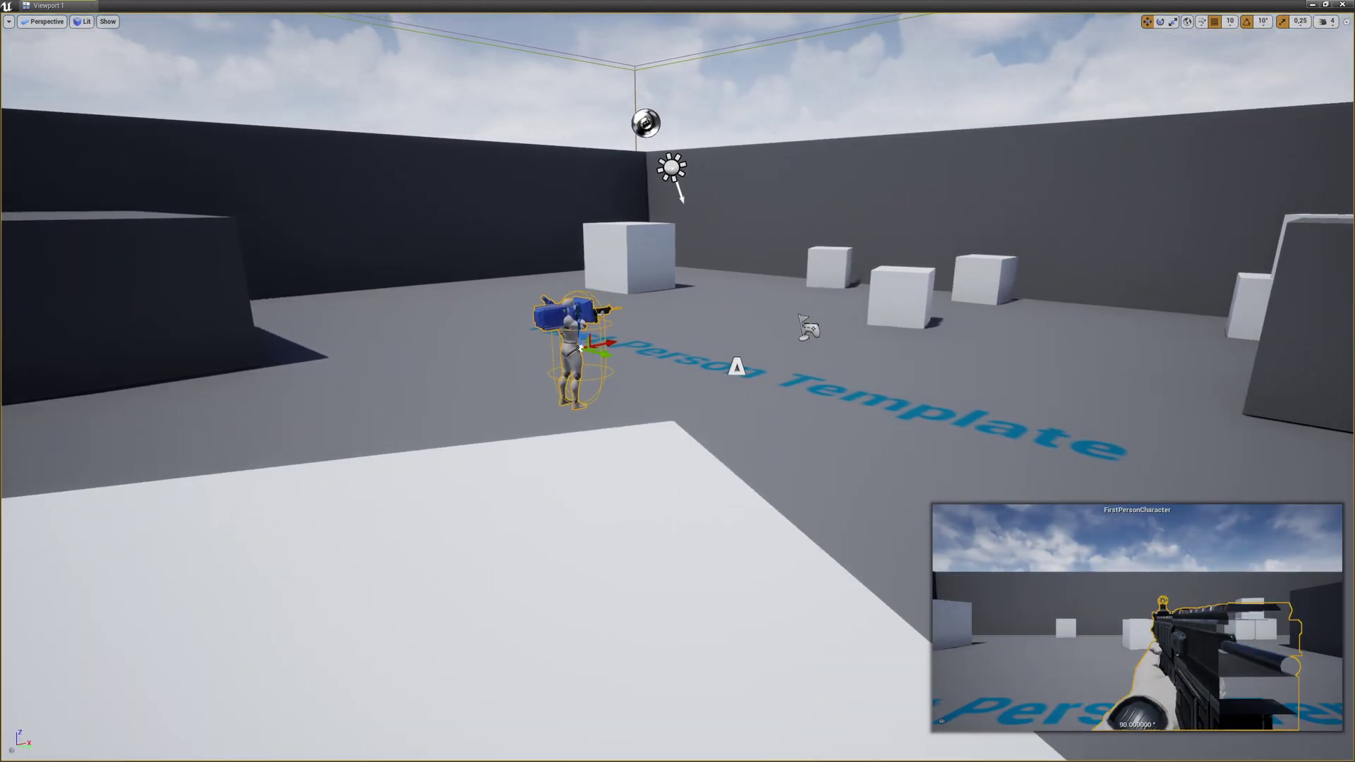
right_drag(654, 381, 765, 346)
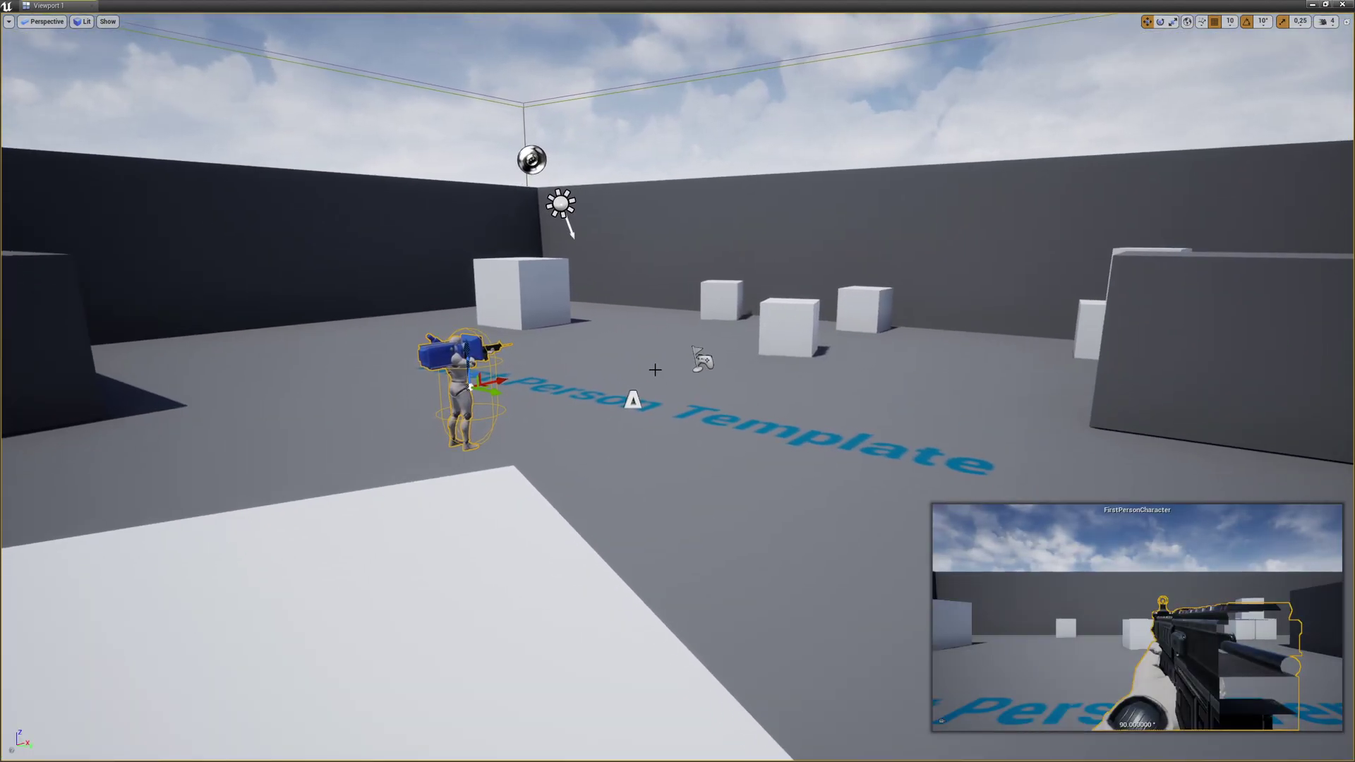
- Play the level in the editor, walk around to check the first-person rifle view, and stop the session
click(1313, 5)
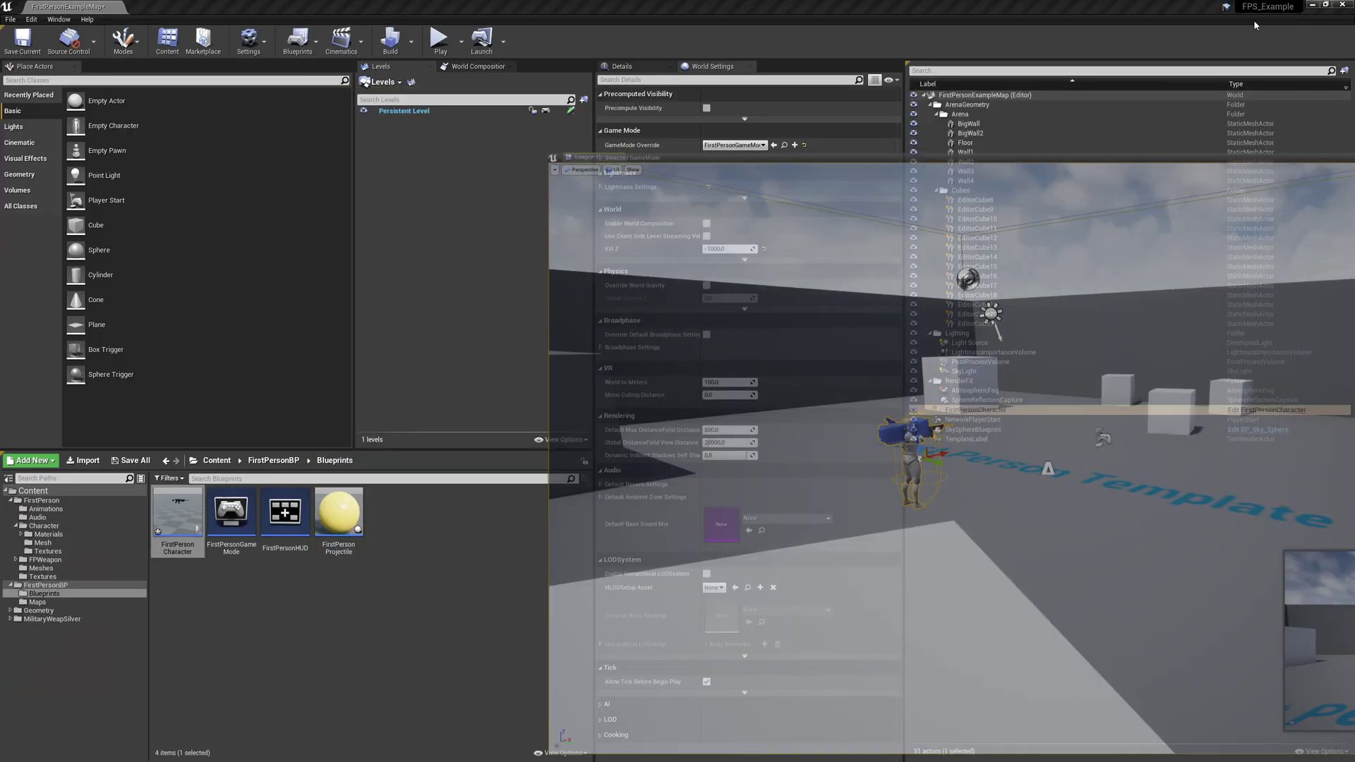
click(439, 41)
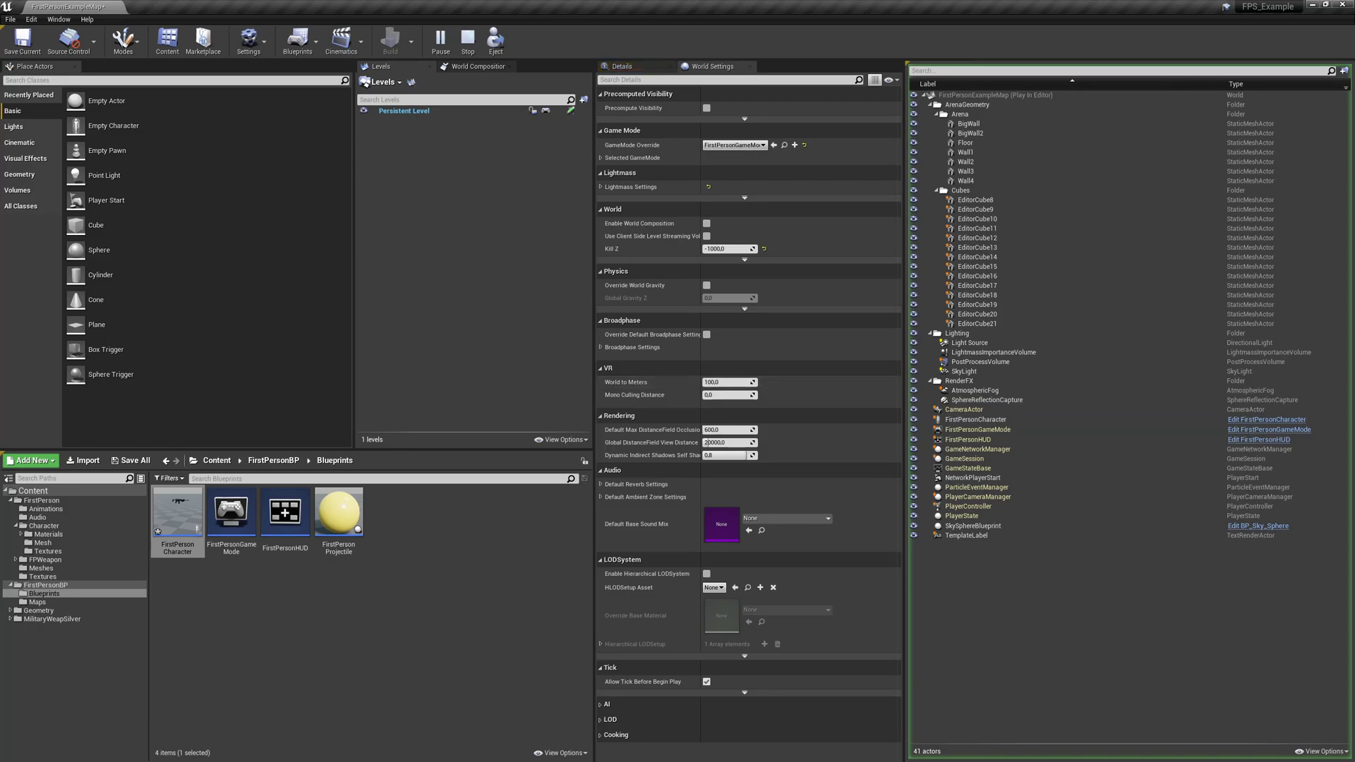
key(alt+Tab)
click(765, 279)
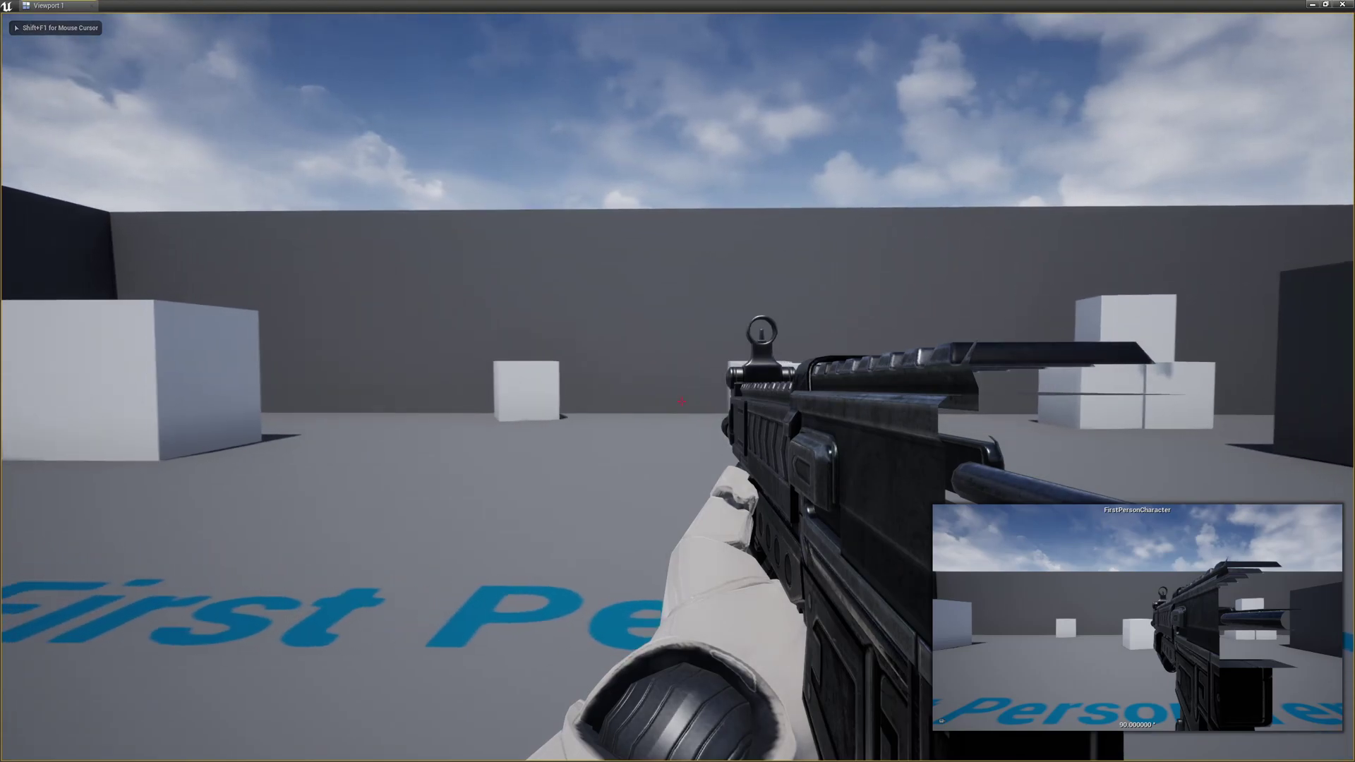
key(a)
key(w)
key(a)
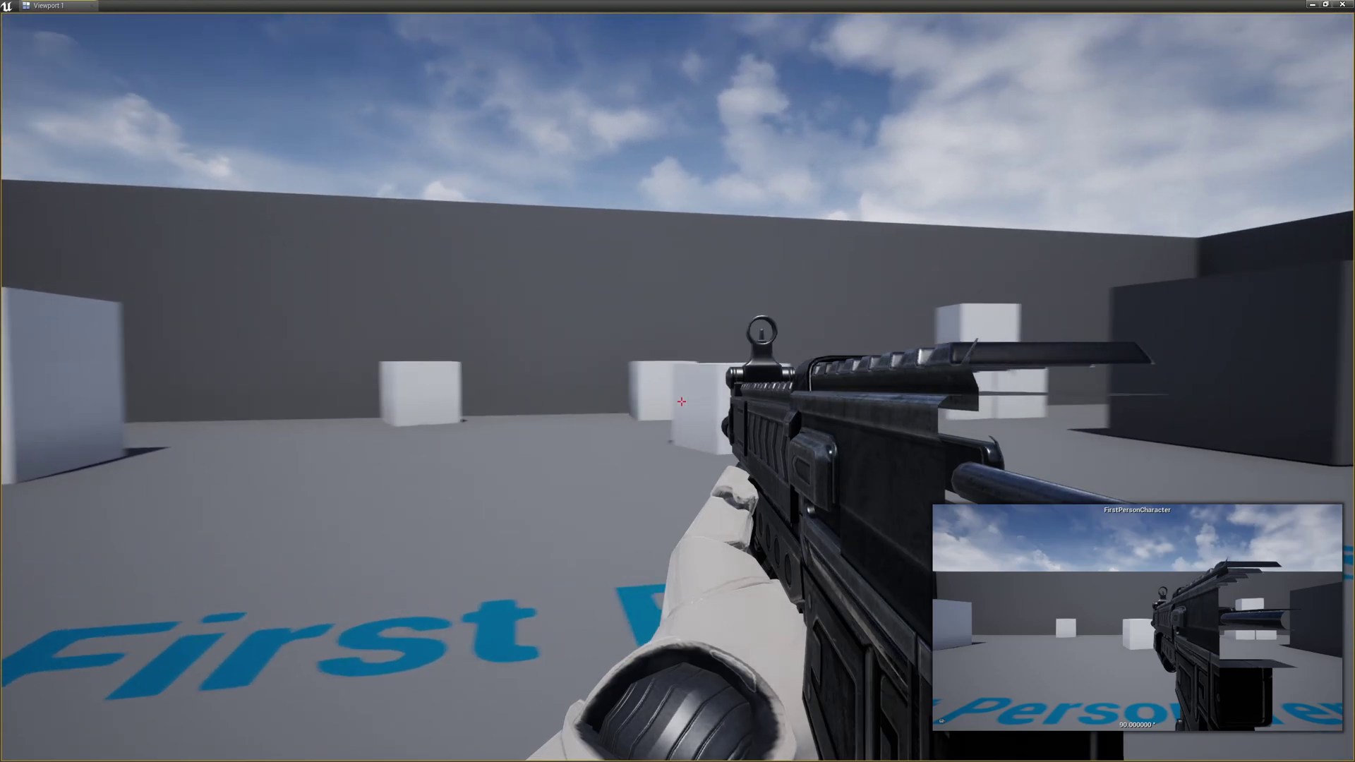
key(d)
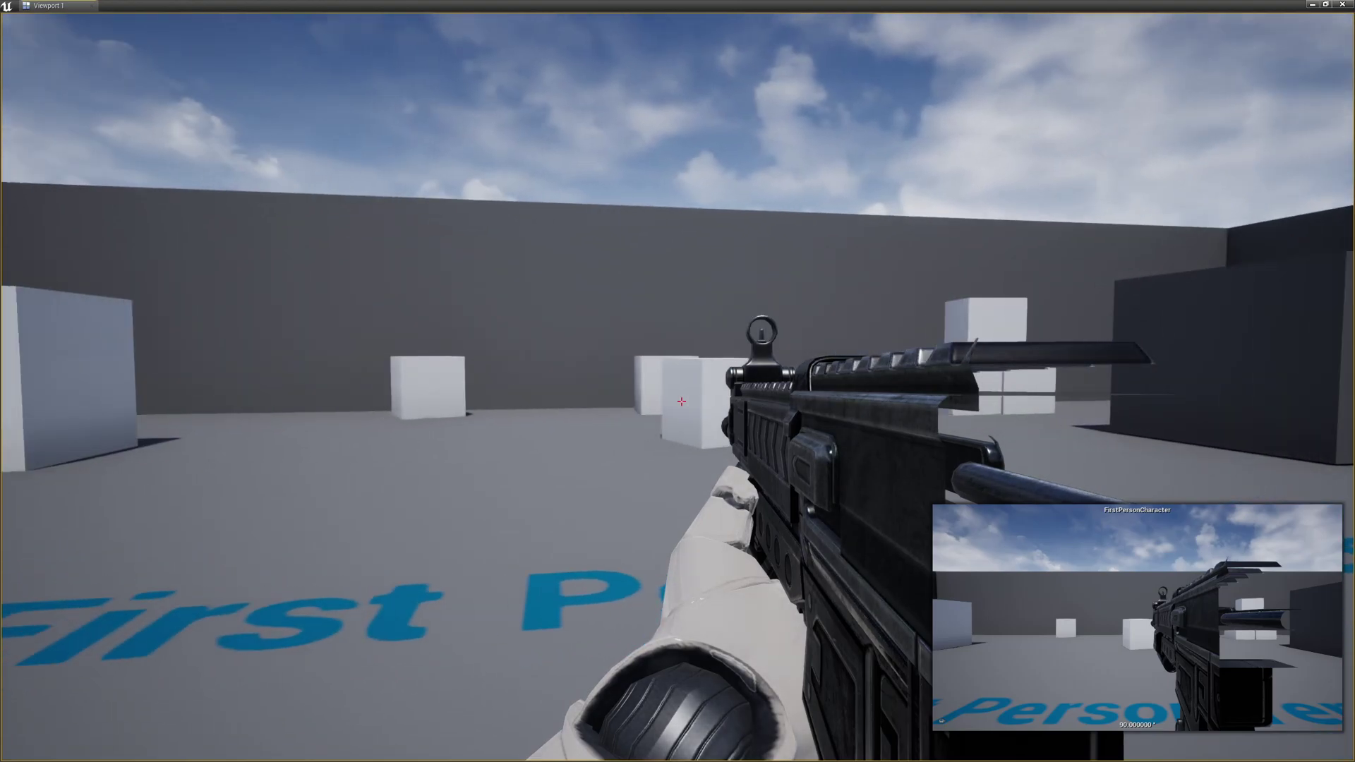
key(d)
key(d)
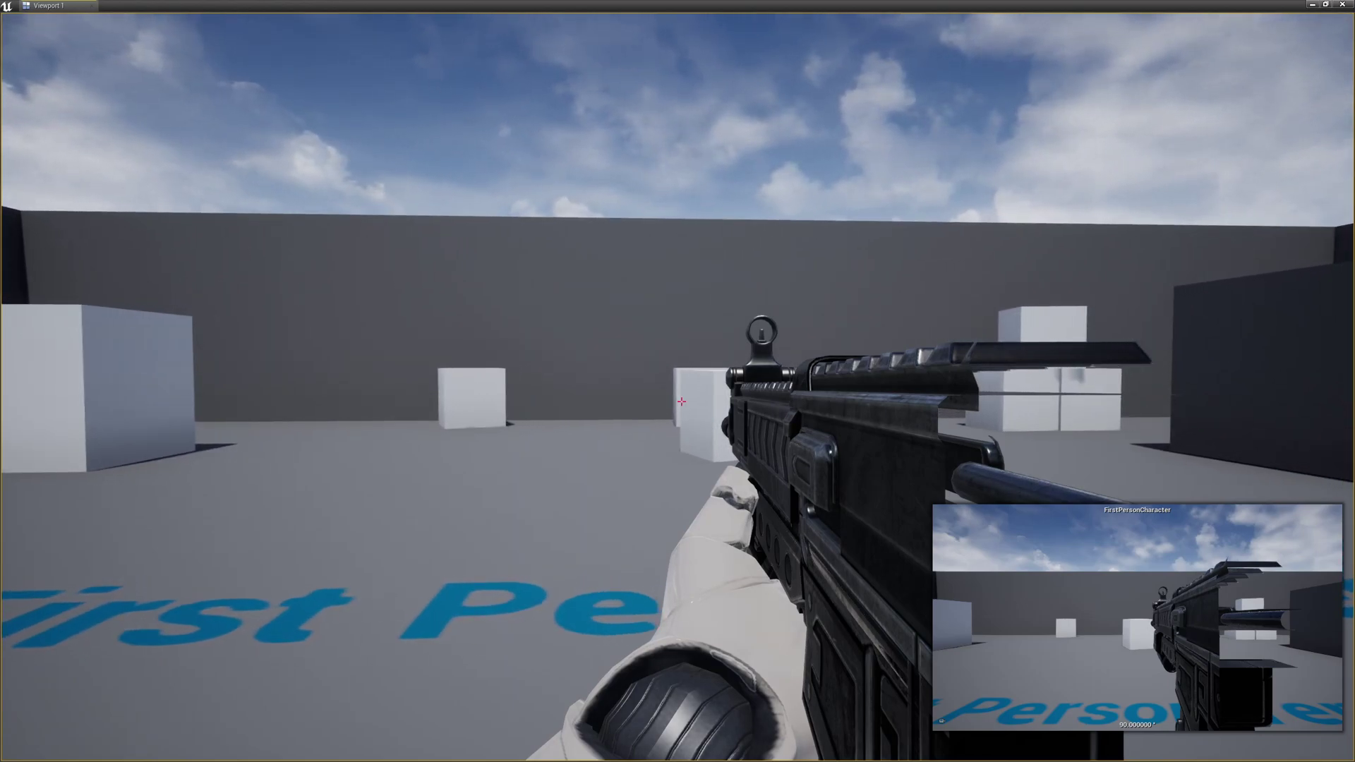
key(d)
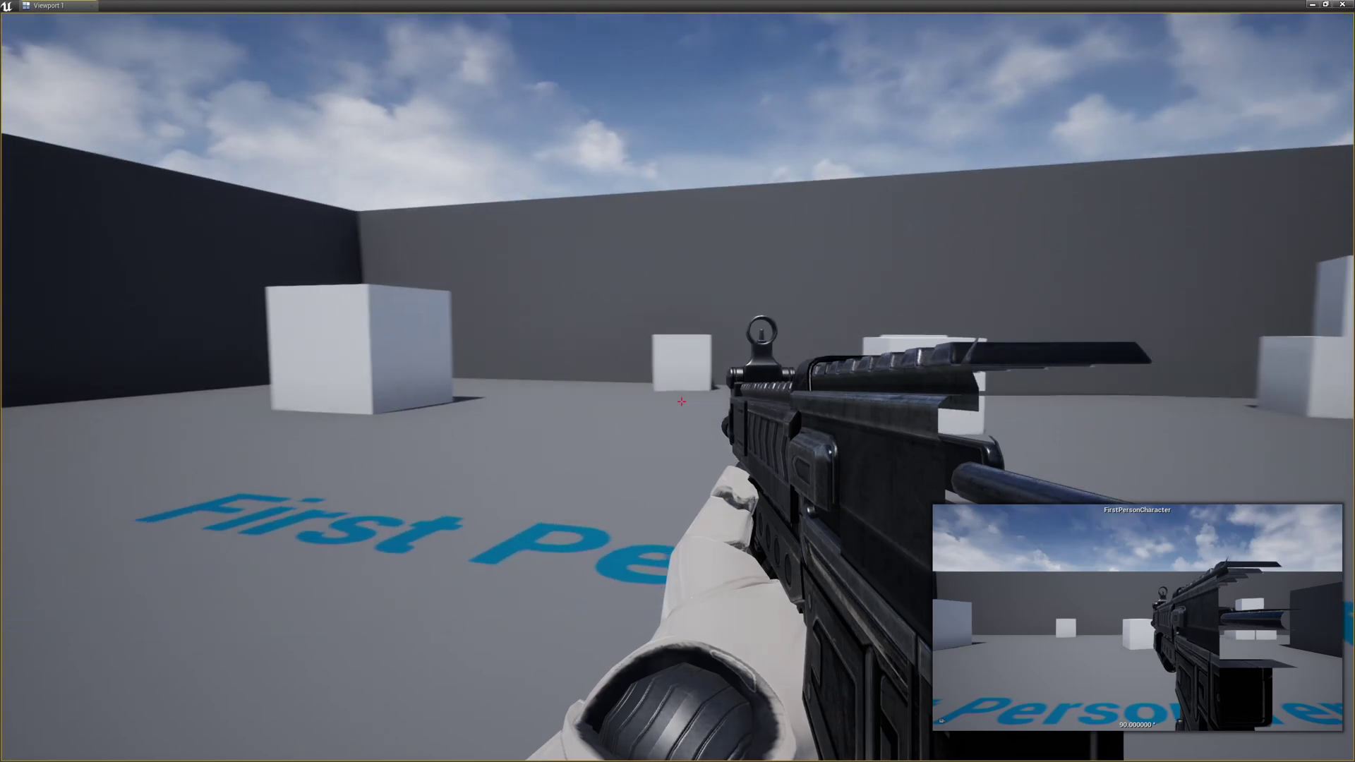
key(d)
key(d)
key(Escape)
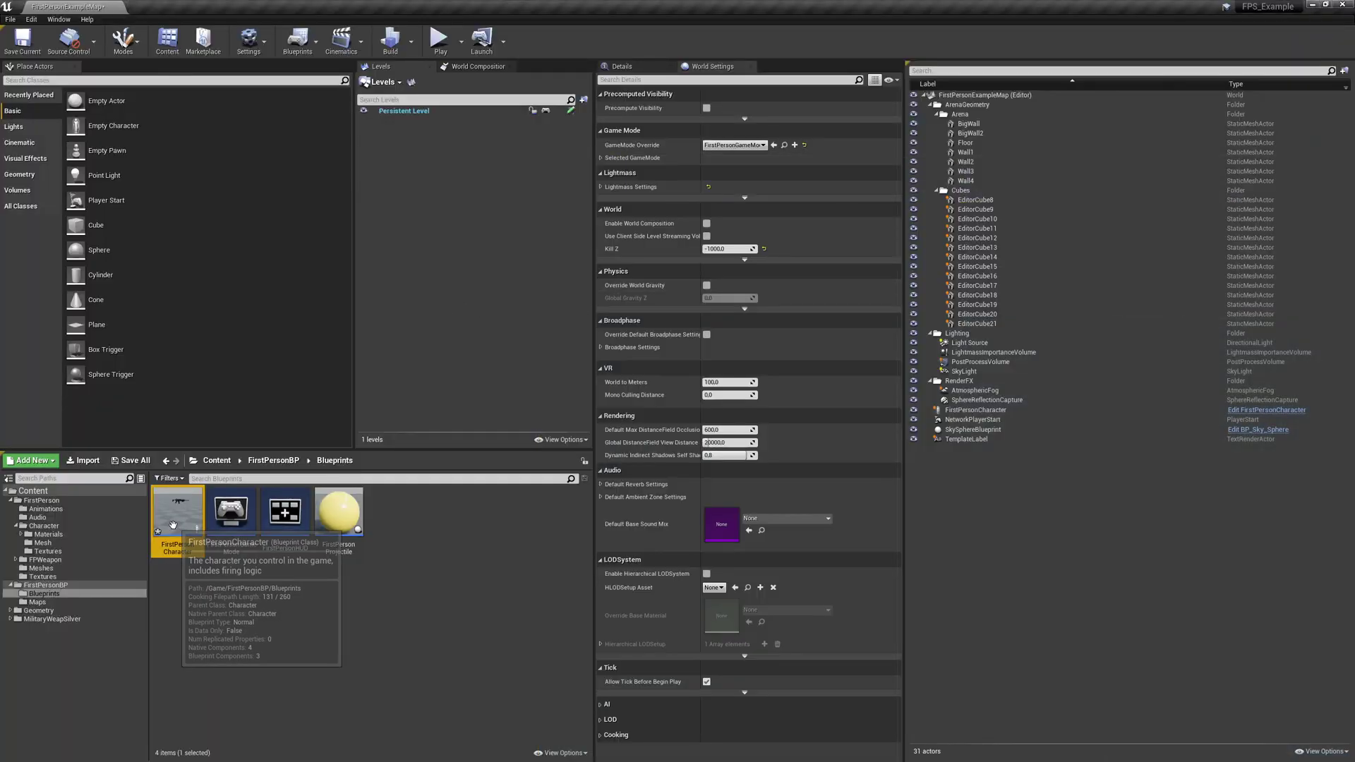
- Reopen the FirstPersonCharacter blueprint, move Mesh2P forward to X about -16.7, and compile
double_click(173, 525)
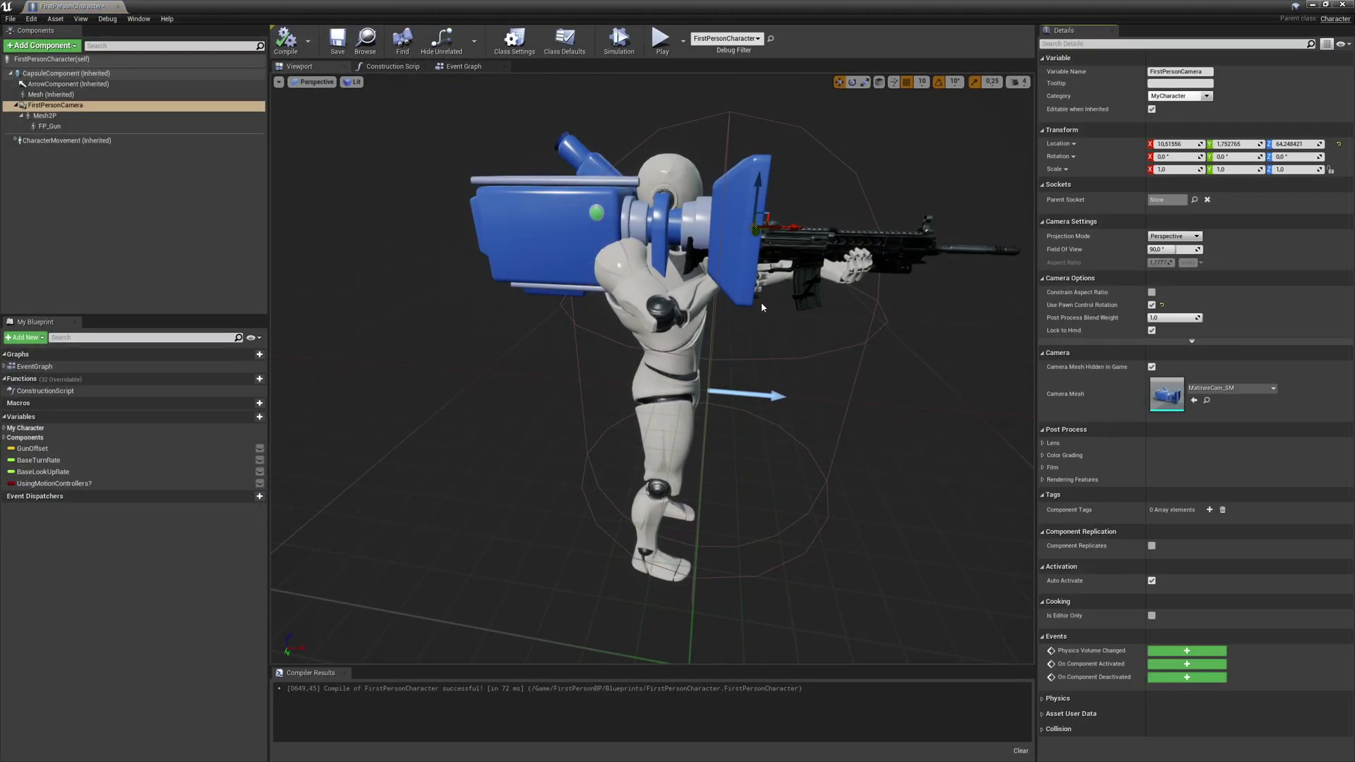
click(661, 181)
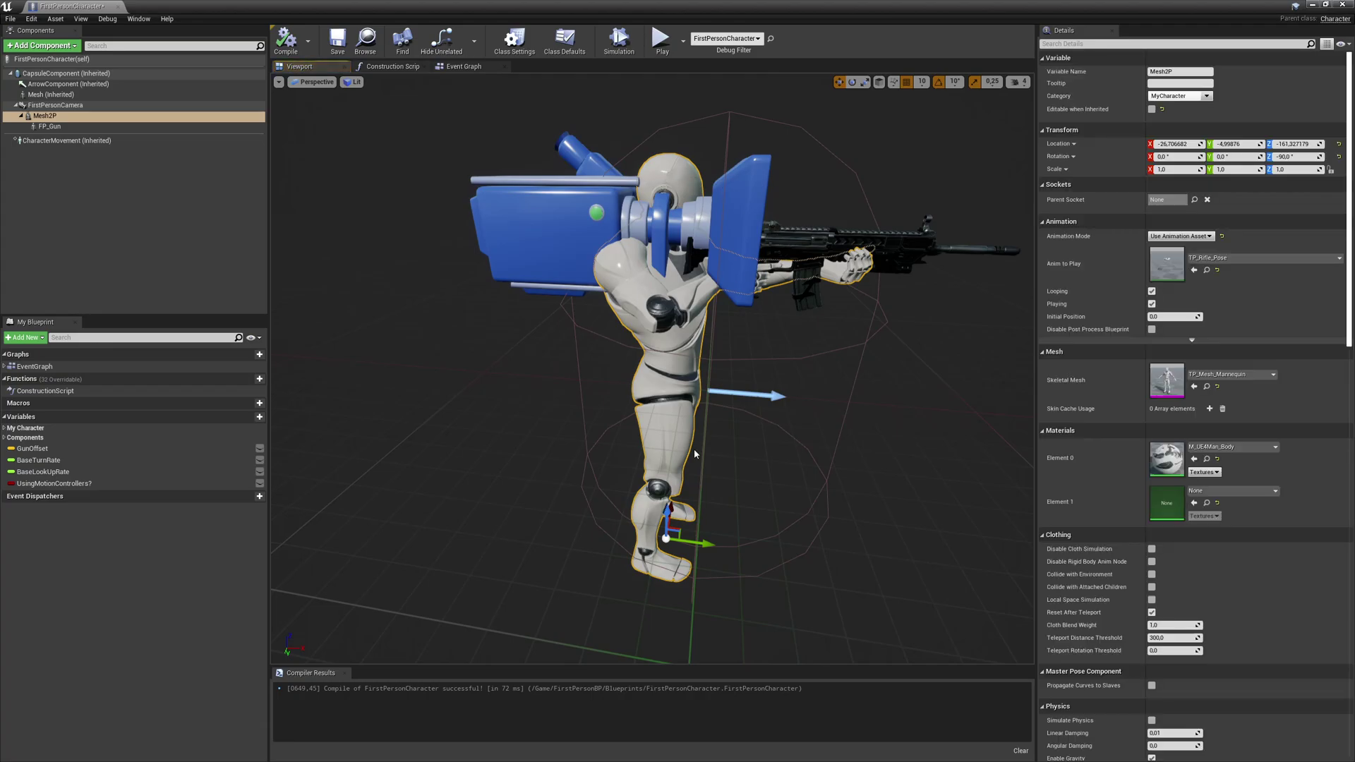
drag(706, 537, 727, 542)
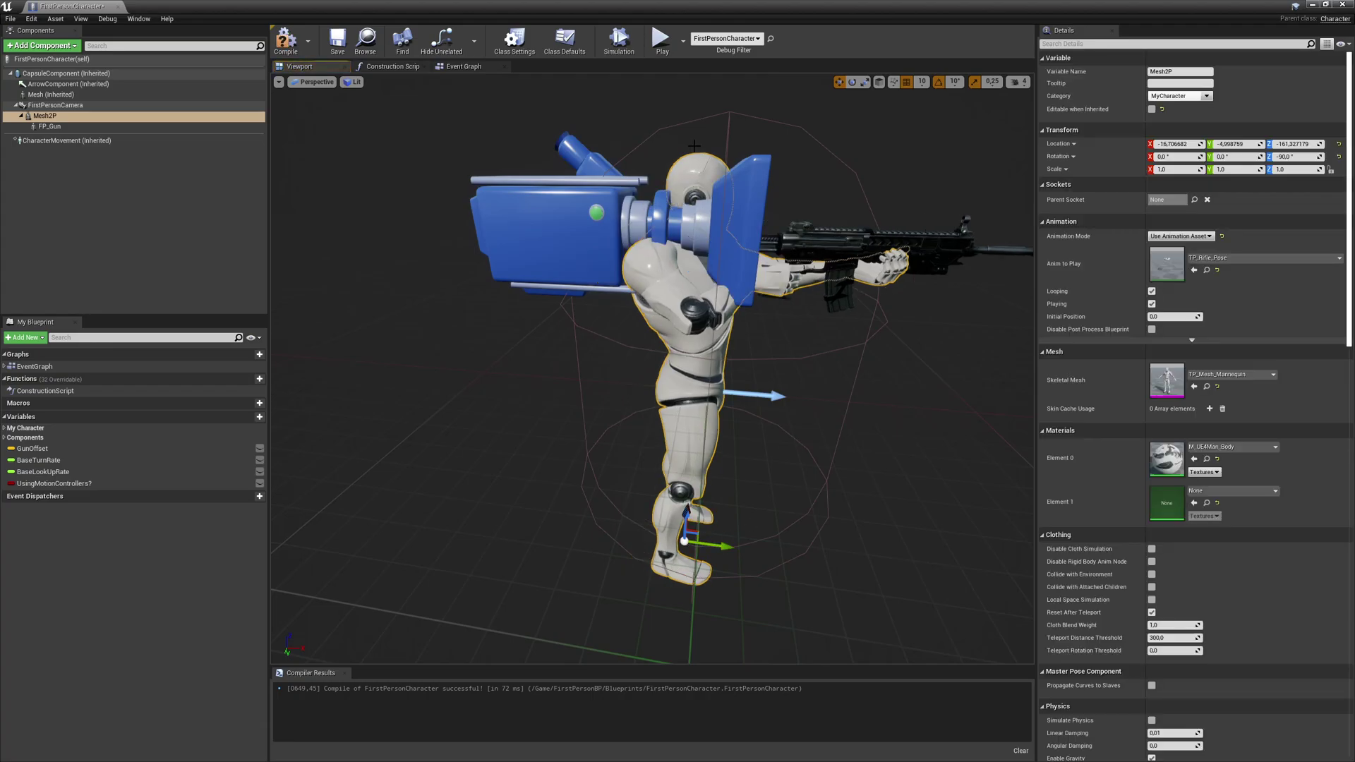
click(286, 41)
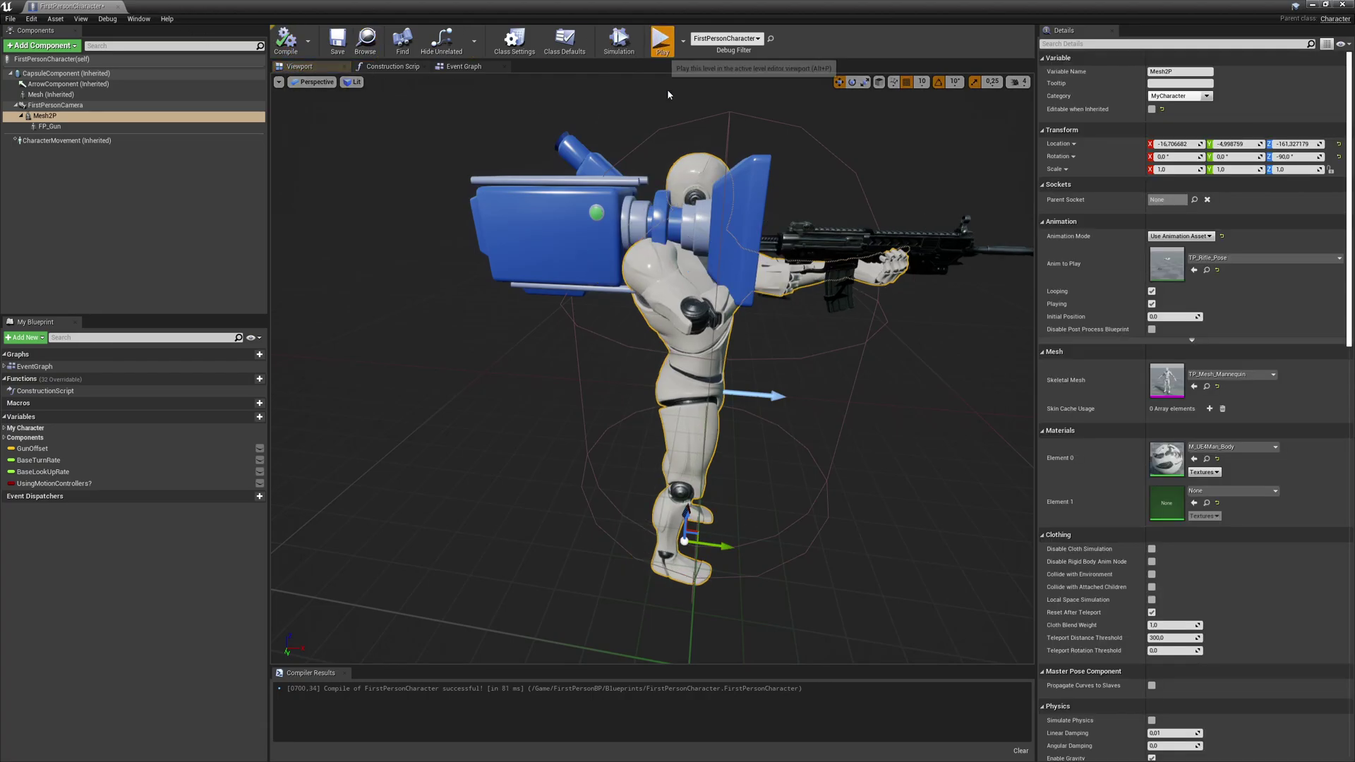
- Play the level to check the rifle's first-person view with the adjusted Mesh2P position, and stop the session
click(661, 41)
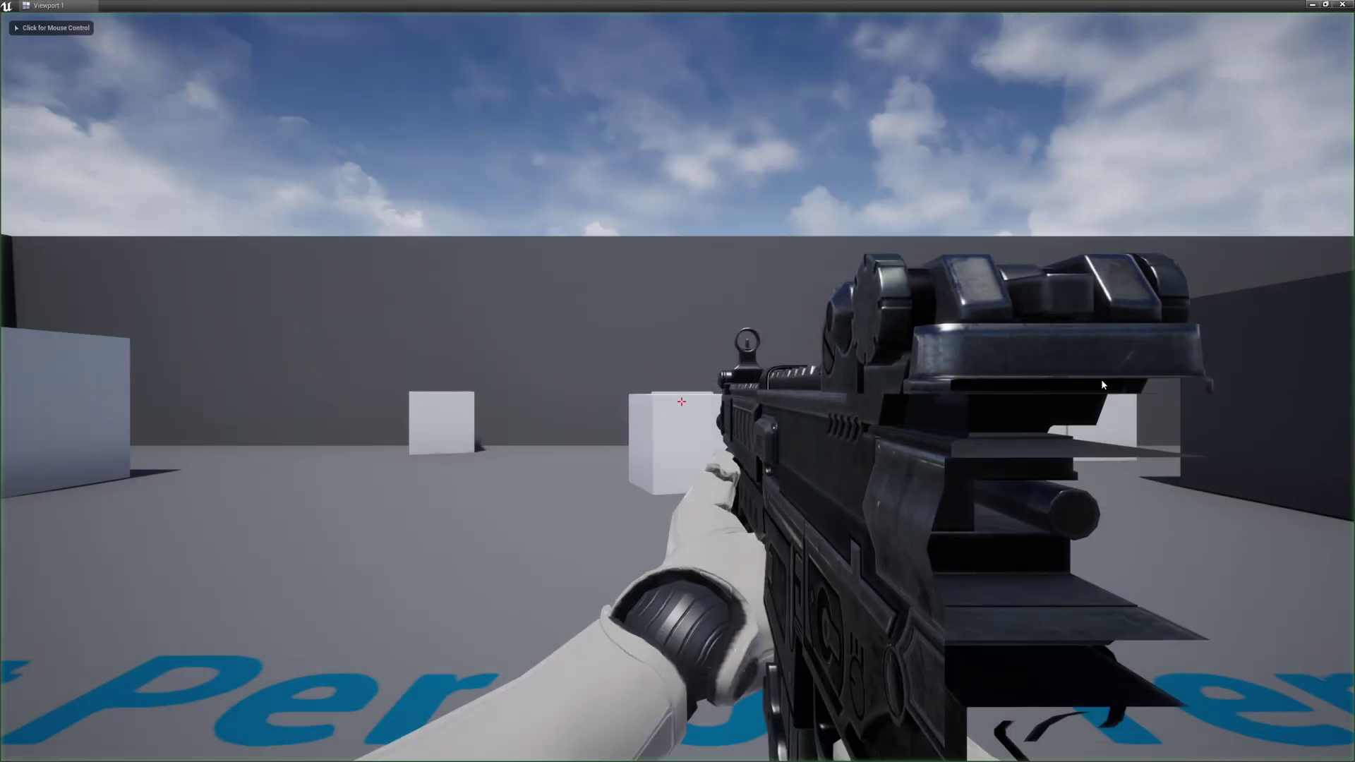
click(678, 386)
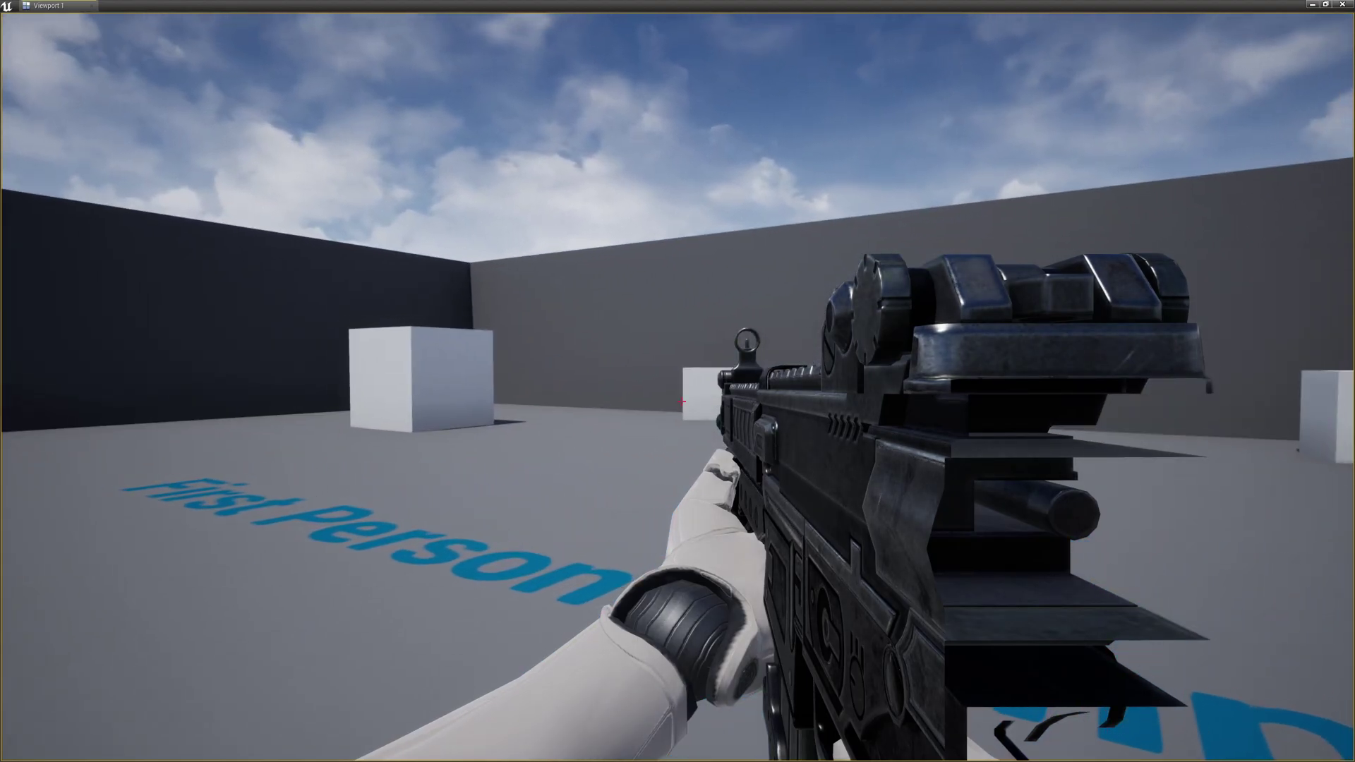
key(Escape)
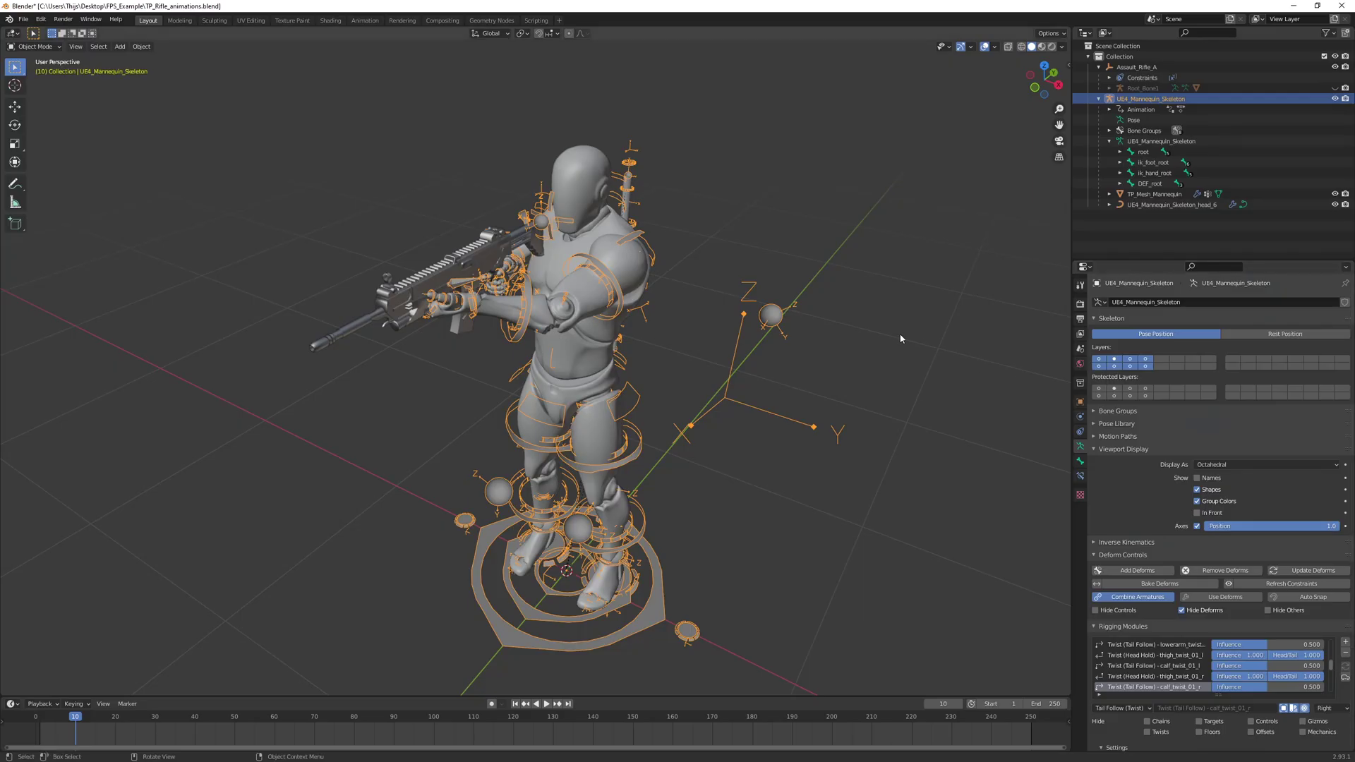
- Switch to Blender and put UE4_Mannequin_Skeleton into Pose Mode
right_click(757, 295)
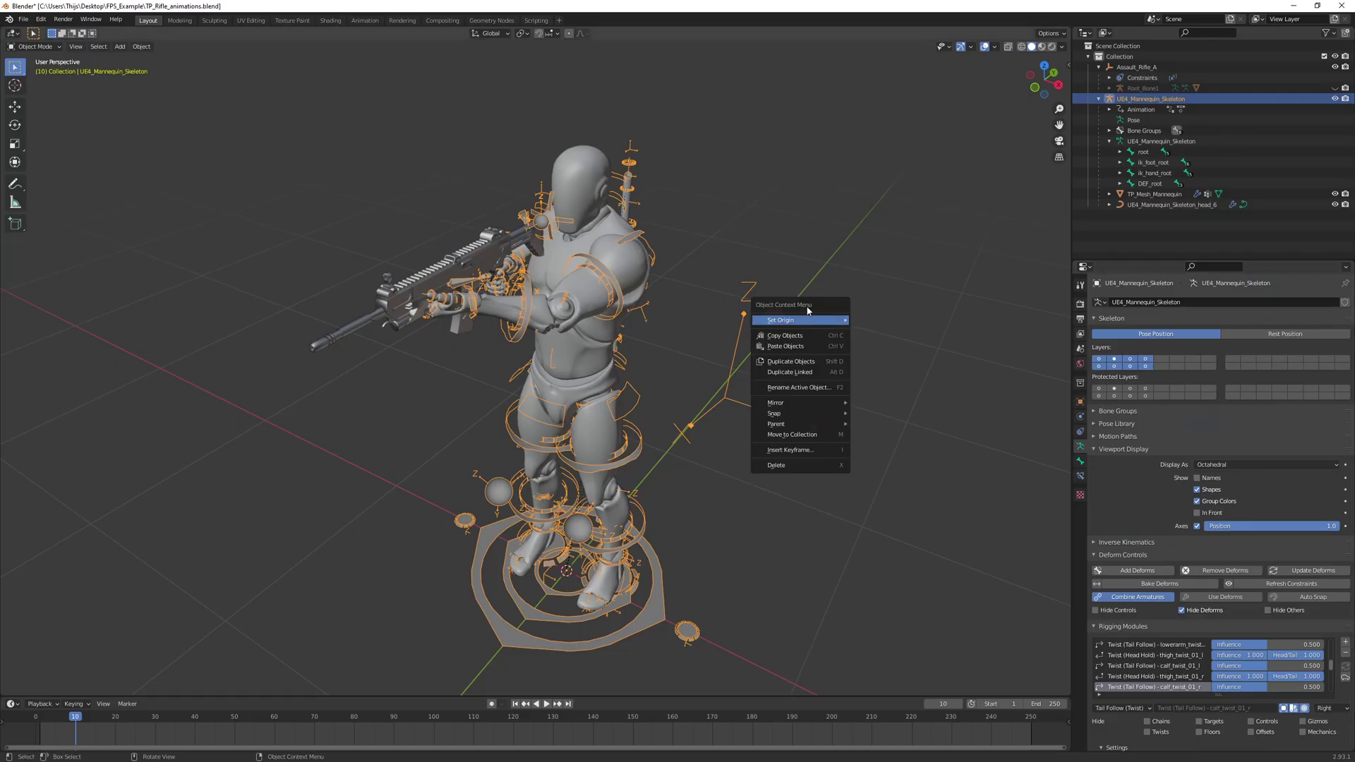
middle_drag(763, 266, 735, 259)
scroll(736, 259, up, 2)
click(48, 46)
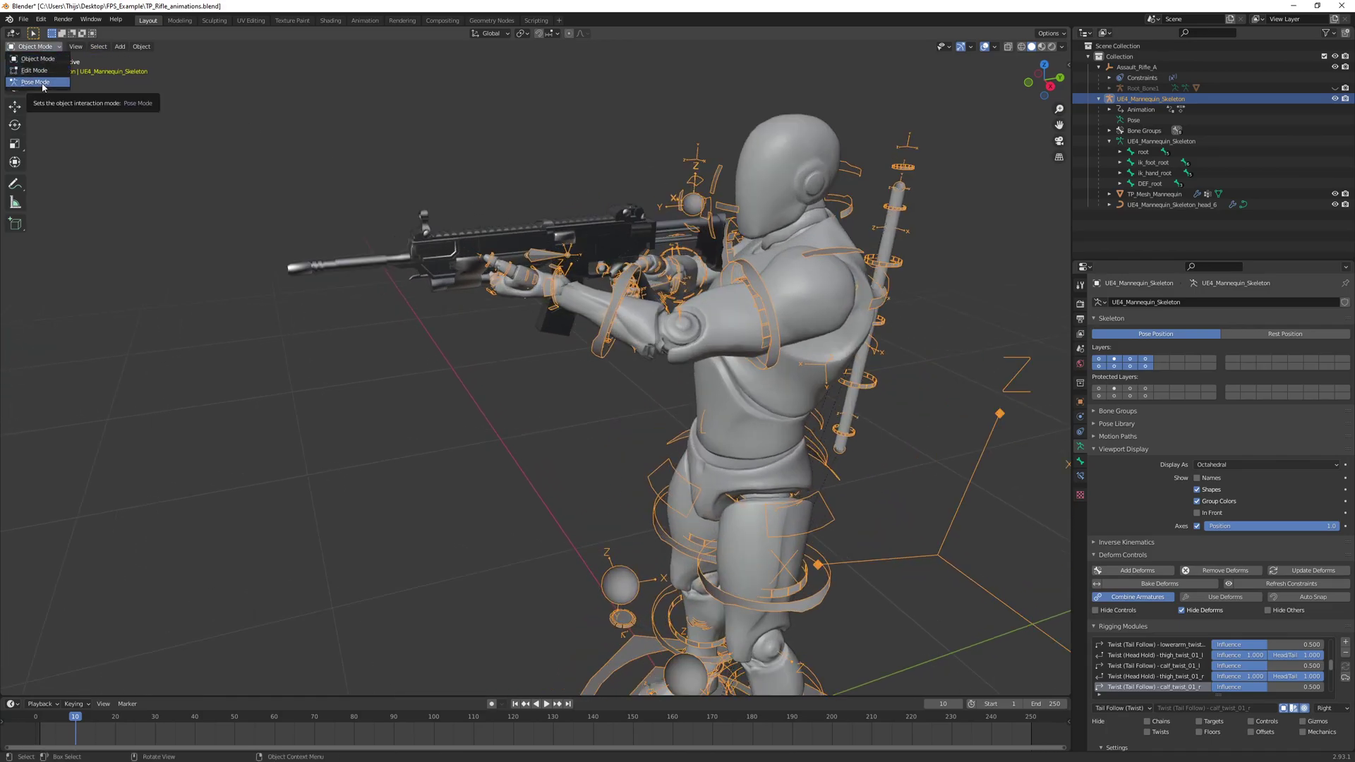
click(35, 82)
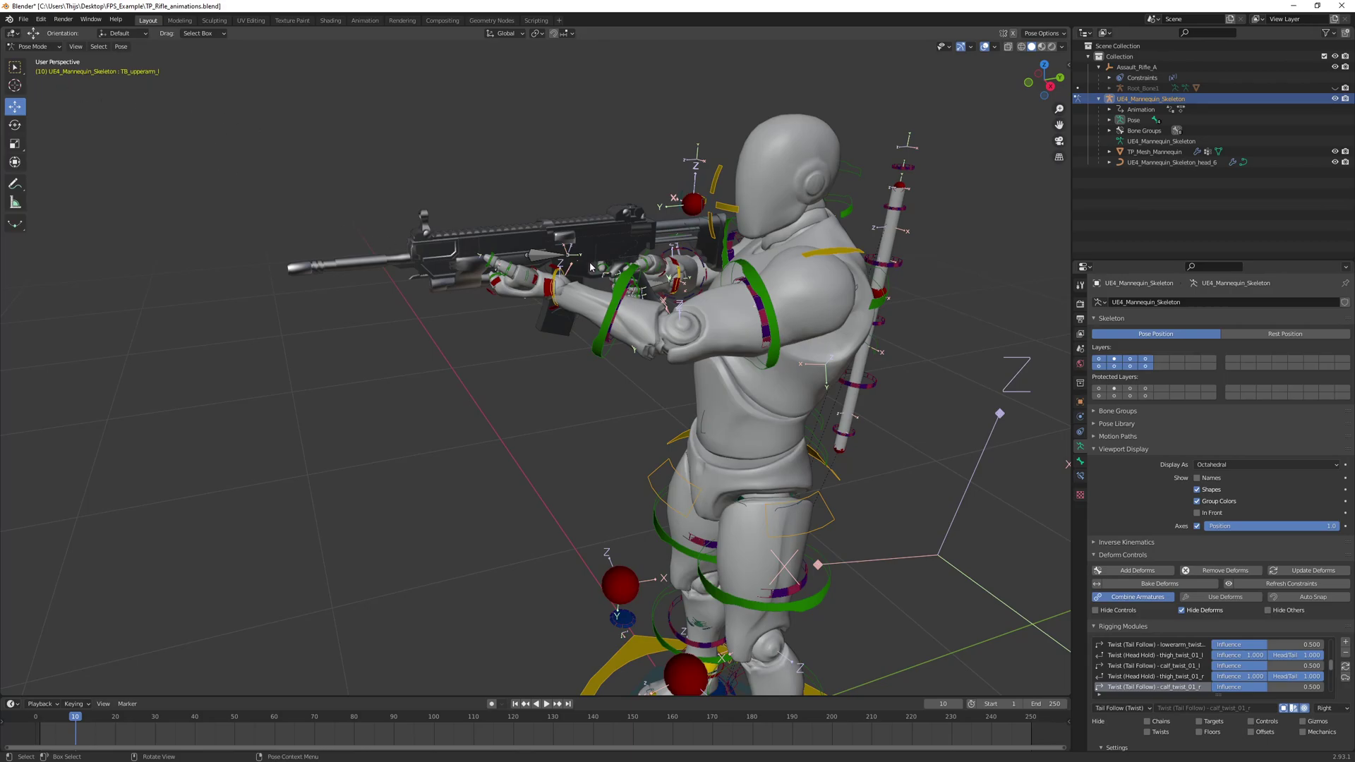
- Select both hand control bones, TB_hand_l and TB_hand_r, and move them down vertically to lower the rifle
scroll(515, 302, up, 4)
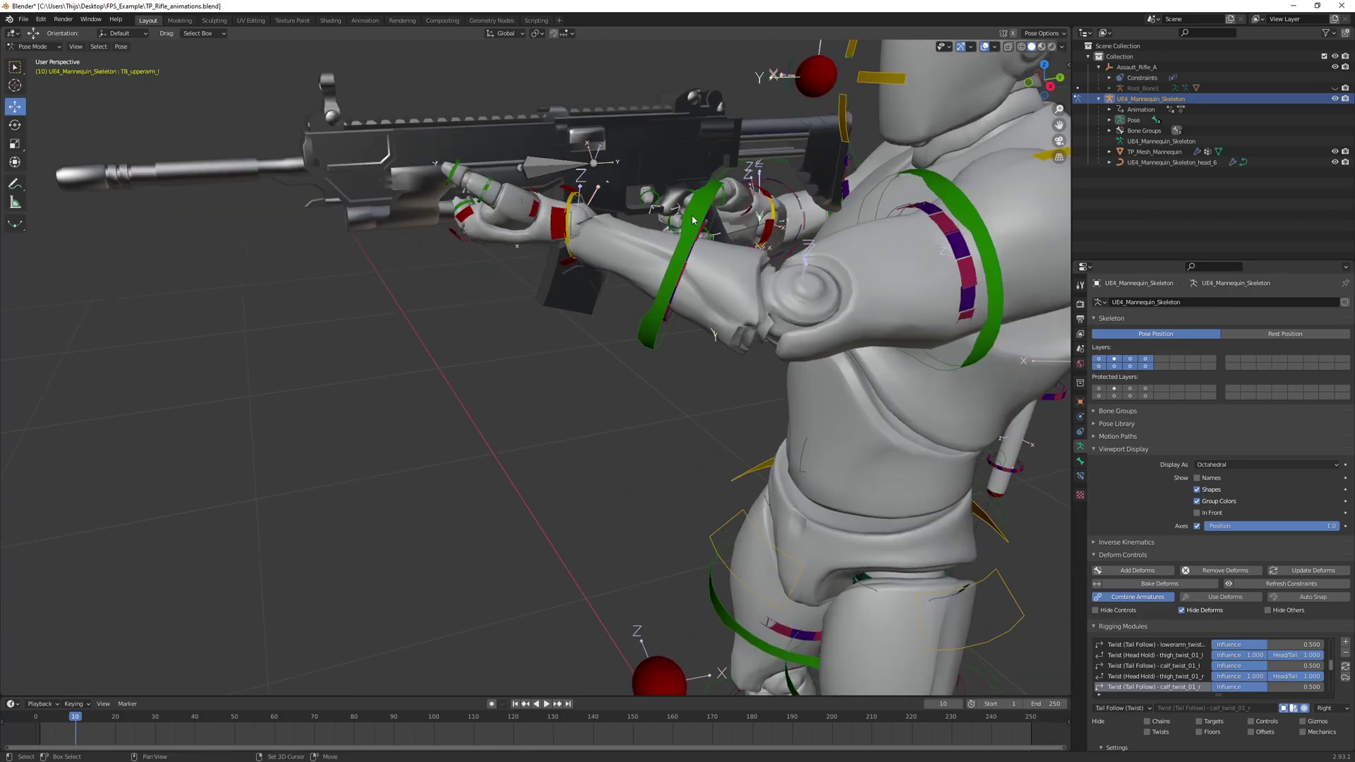
click(494, 316)
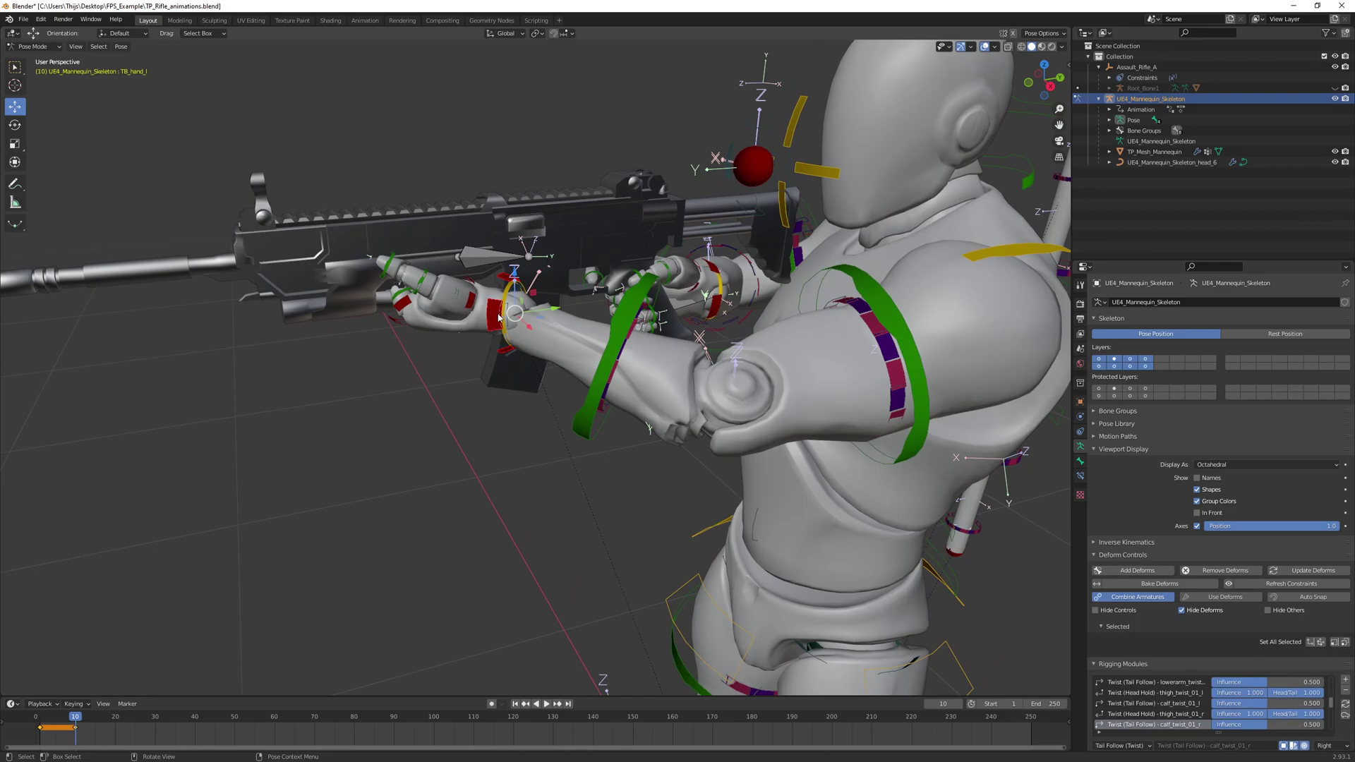
click(718, 312)
drag(624, 264, 643, 330)
middle_drag(642, 329, 674, 325)
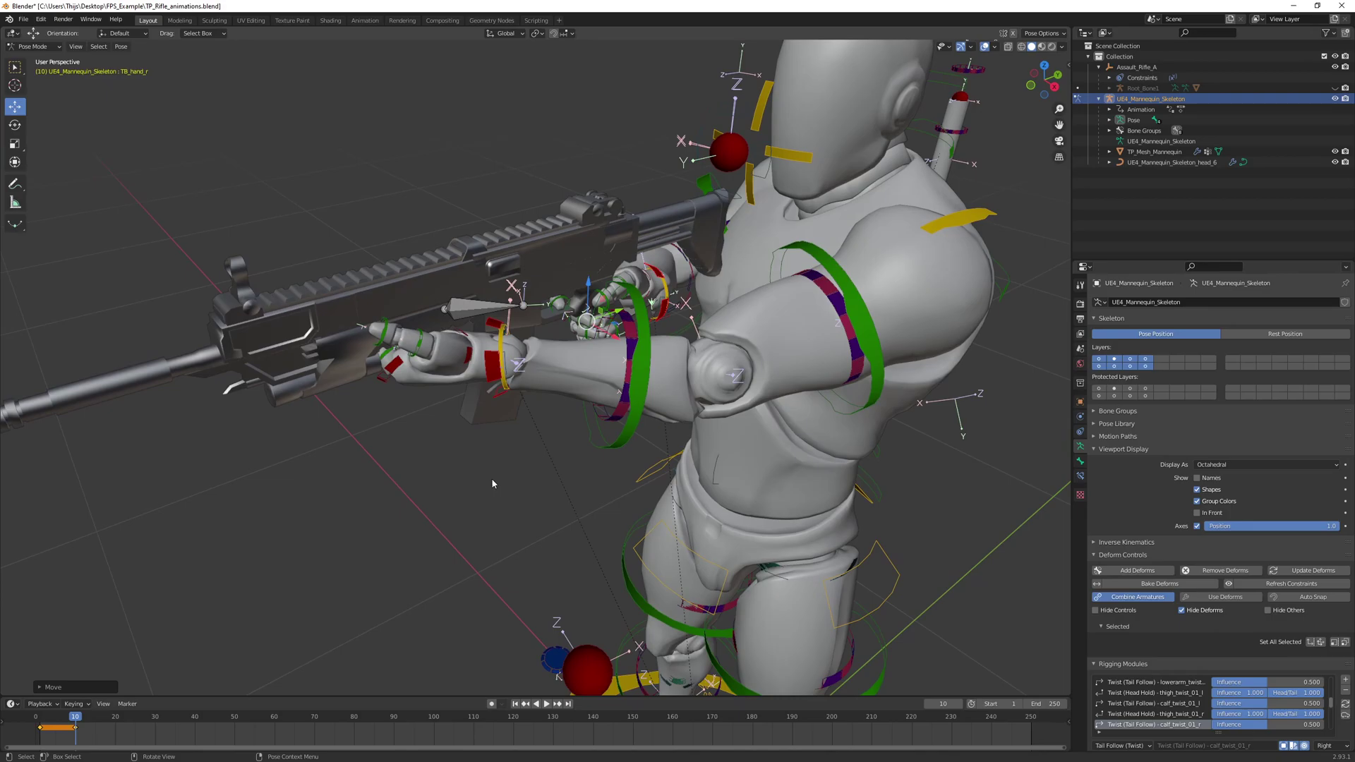
- Select all bones and insert a Location & Rotation keyframe at frame 10
key(a)
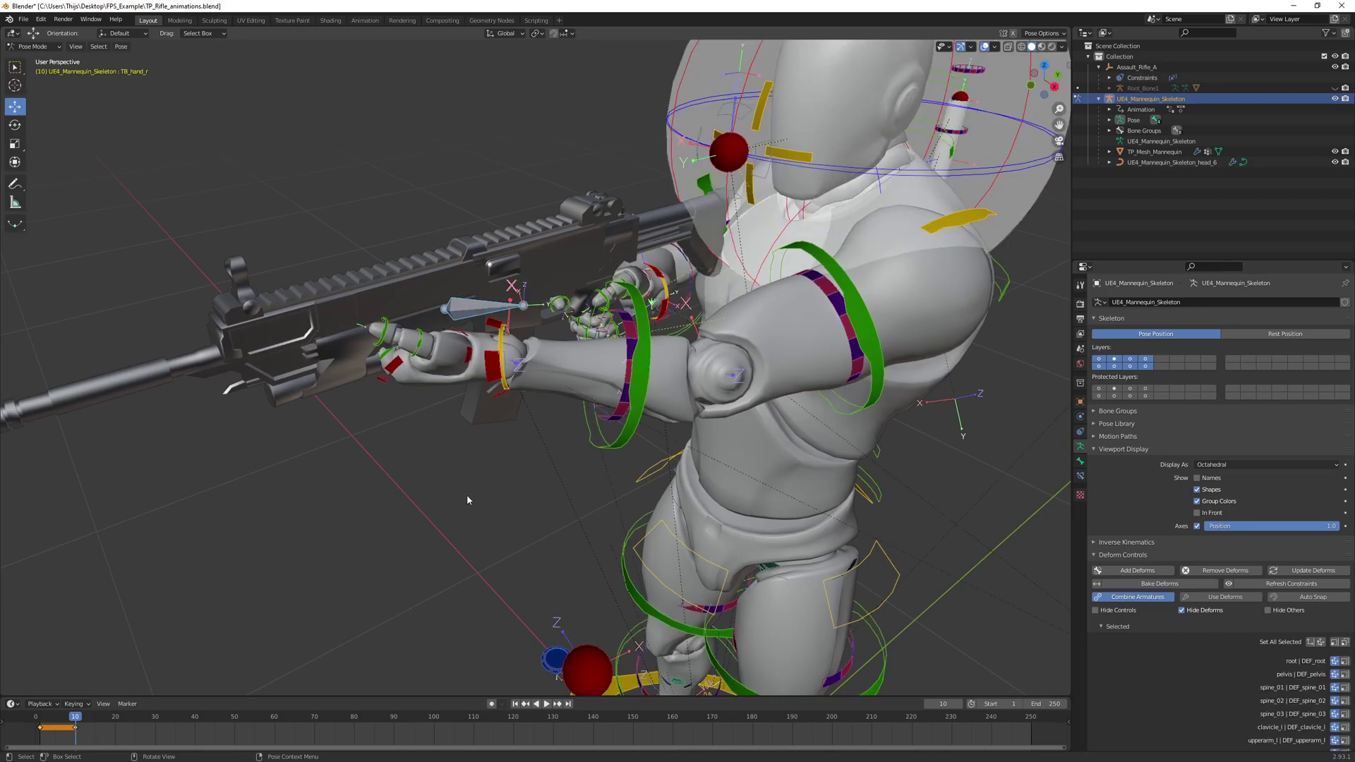
key(i)
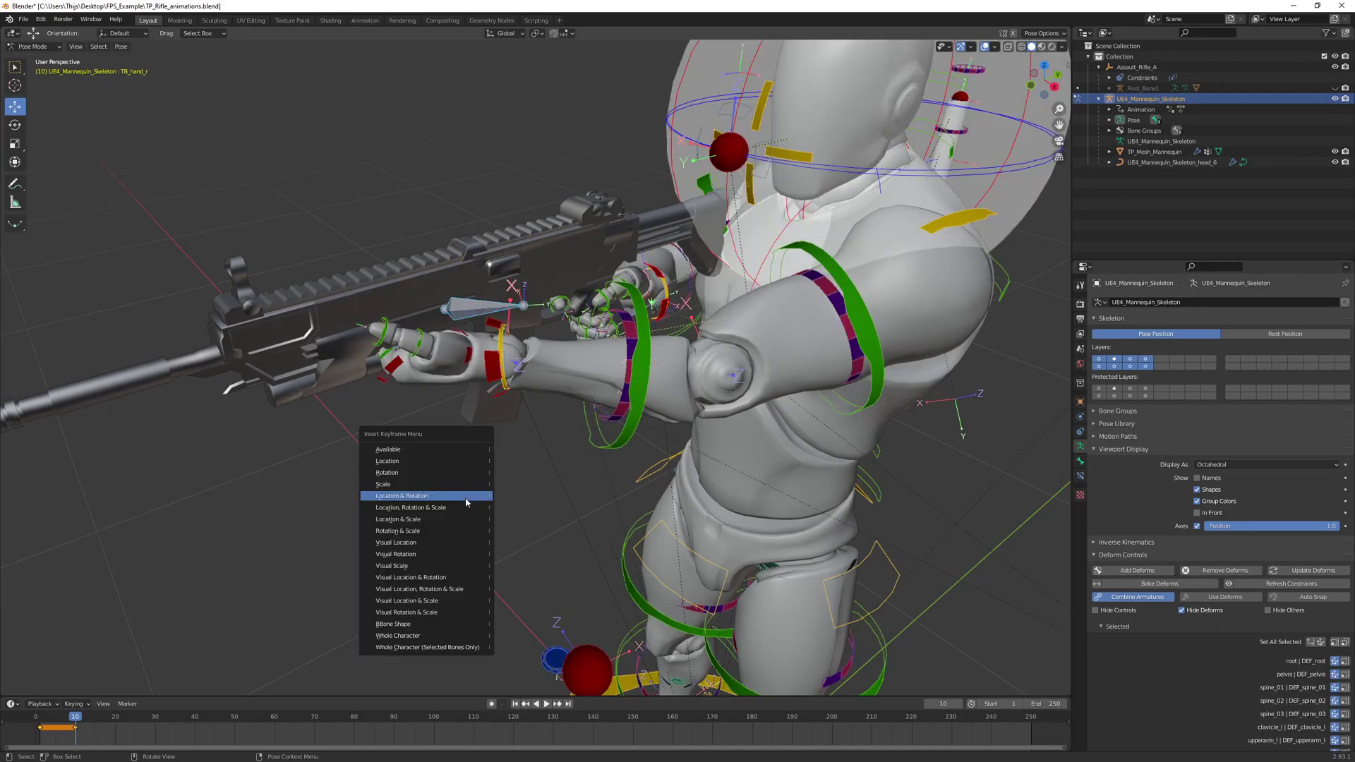
click(415, 498)
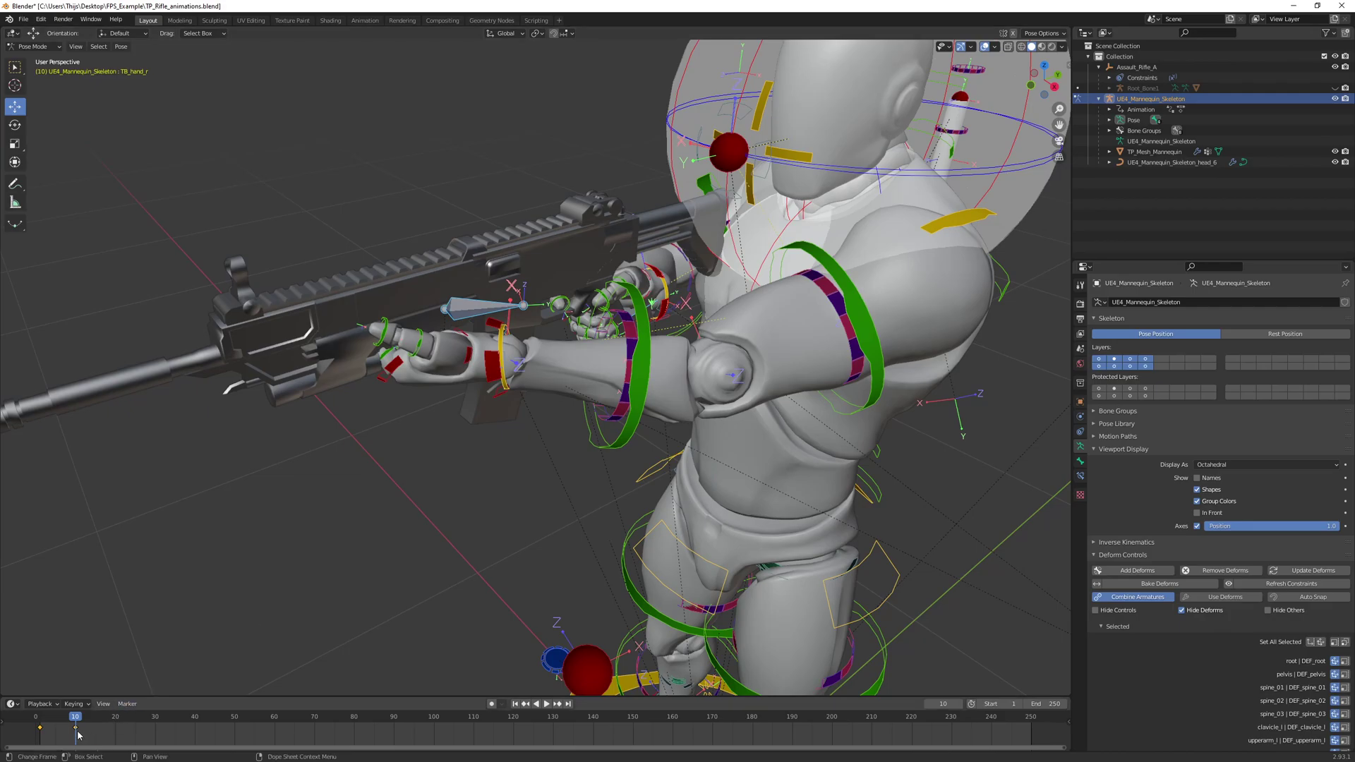
- Copy the frame 10 pose keyframe and paste it at frames 5 and 1
mouse_move(74, 720)
mouse_down()
mouse_move(40, 724)
mouse_move(83, 725)
mouse_up()
key(b)
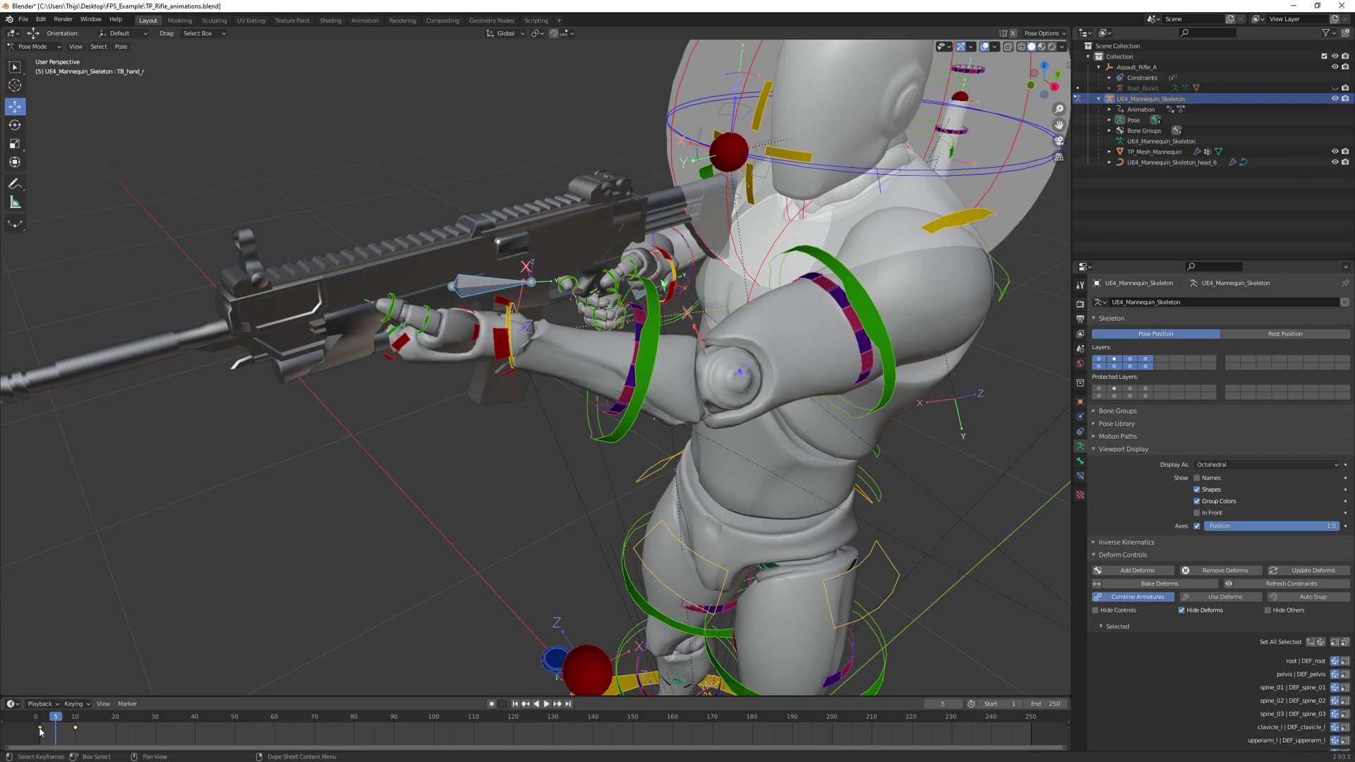
key(ctrl+v)
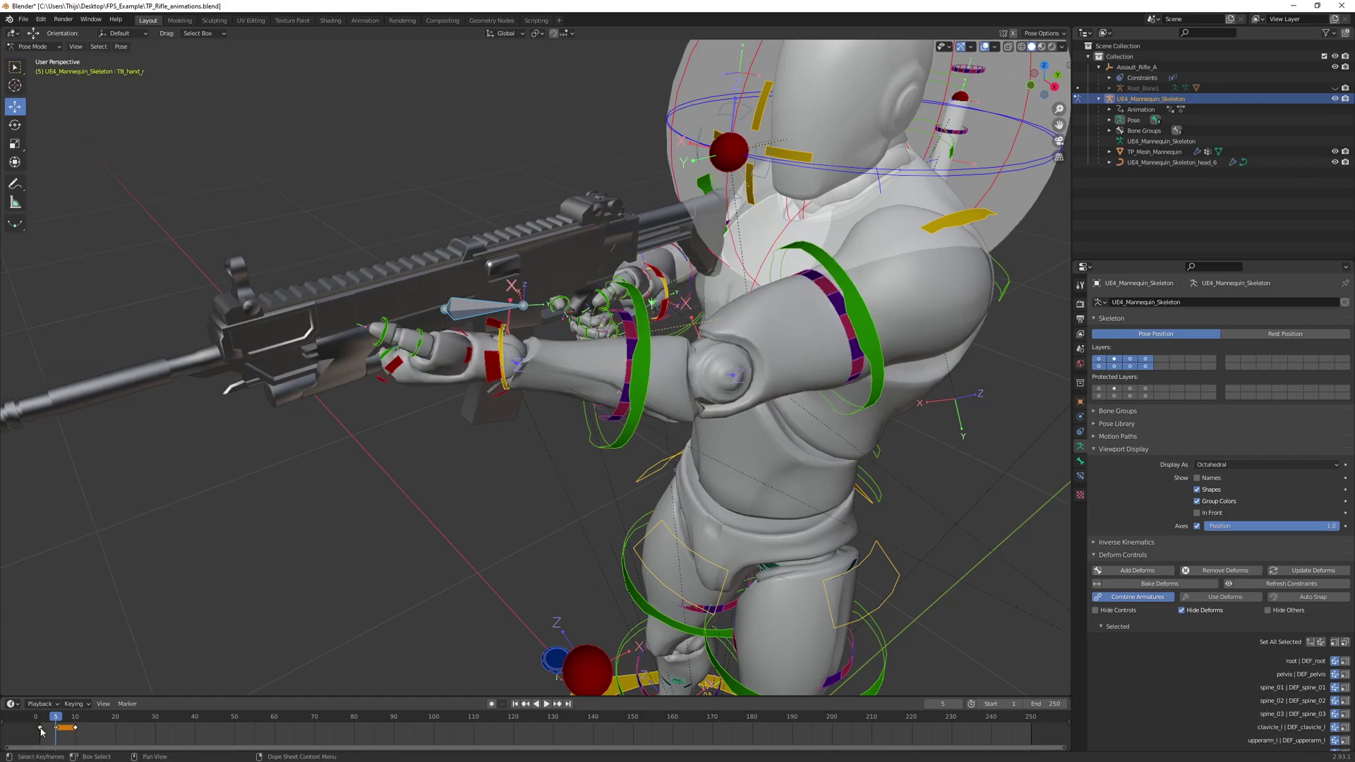
drag(56, 718, 40, 721)
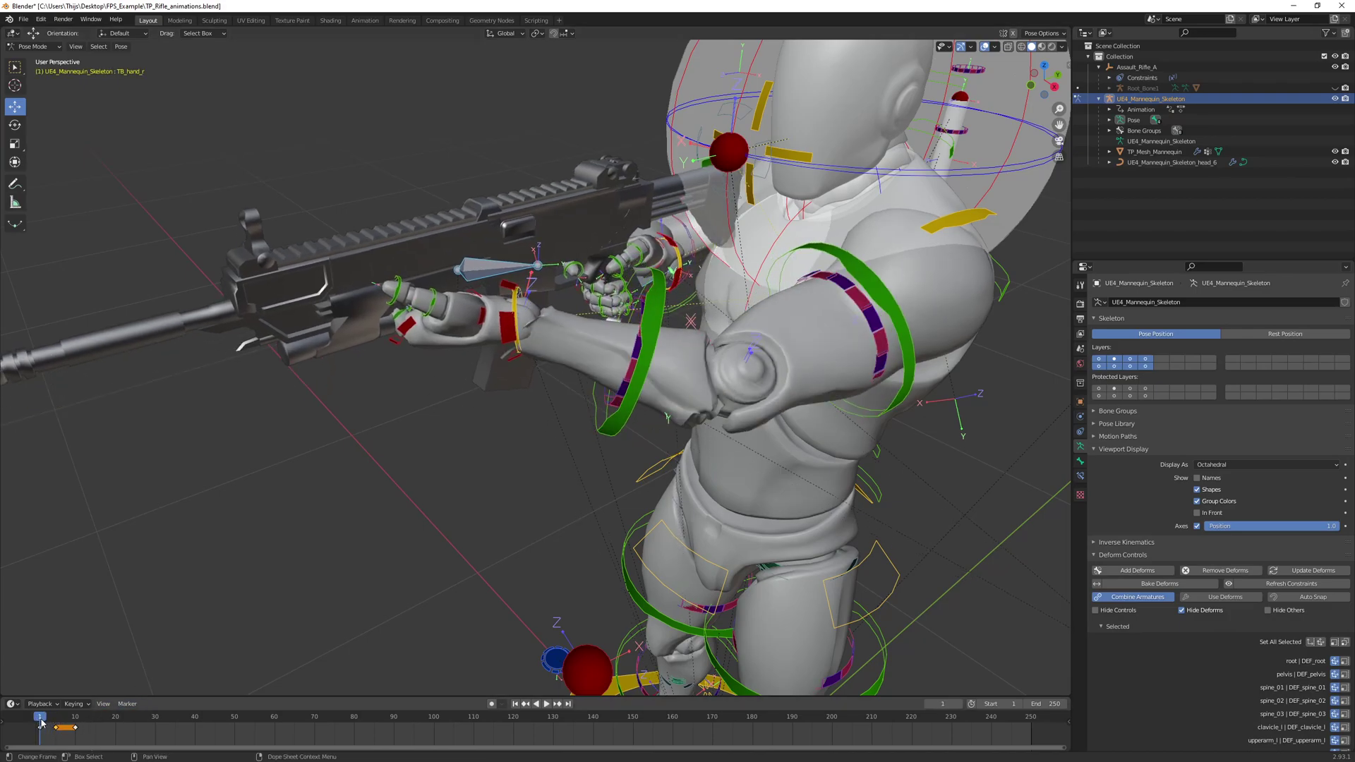
key(ctrl+v)
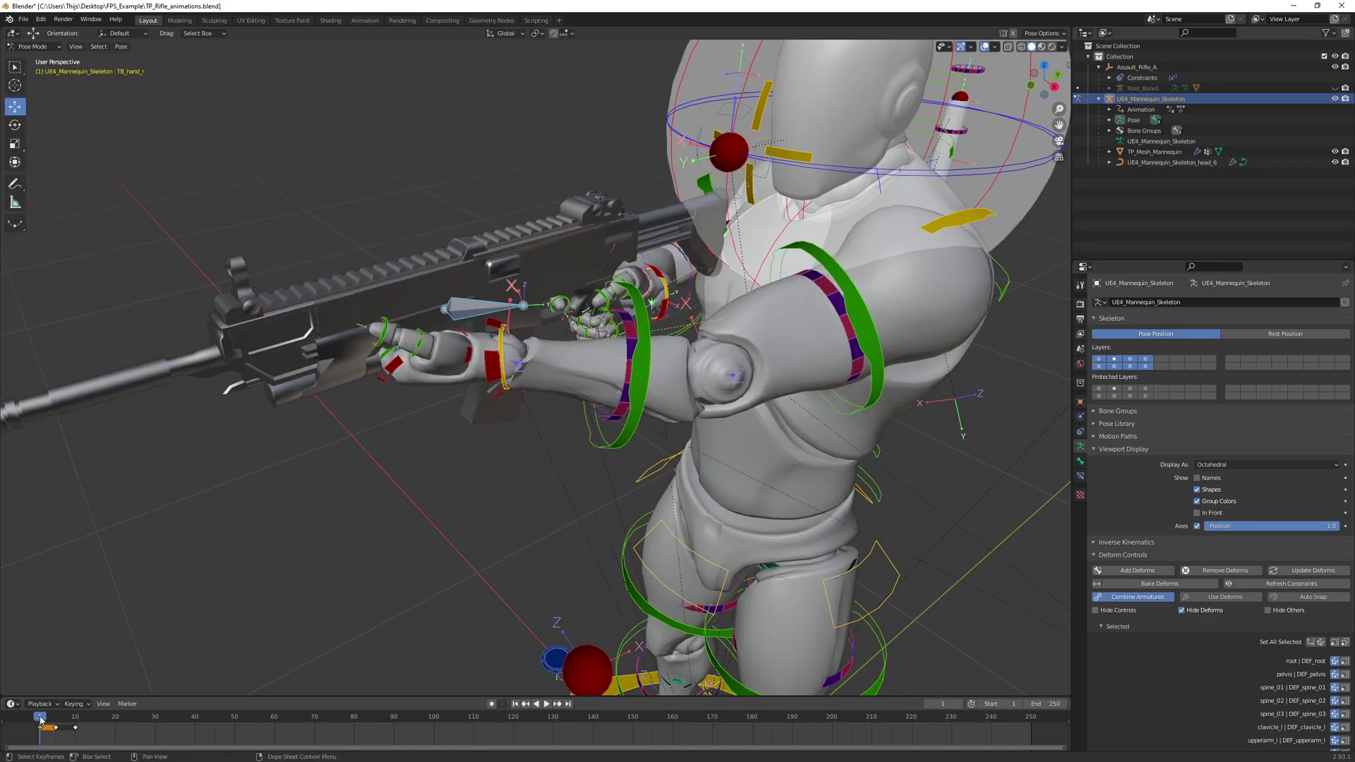
- Play the timeline over the keyed frames to check that the pose stays still, and stop playback
shift+click(70, 723)
key(space)
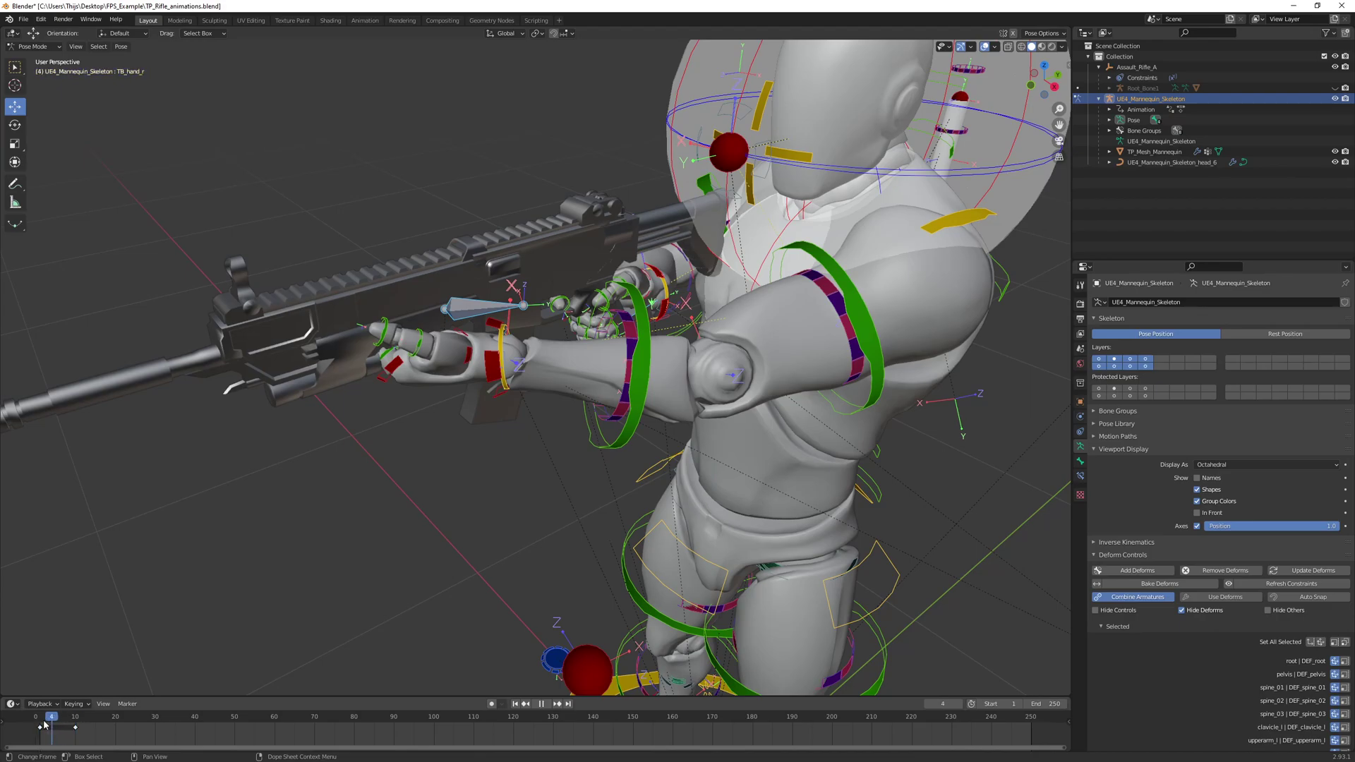
key(space)
- Return the skeleton to Object Mode and export its action with the Mr Mannequins FBX exporter
click(251, 600)
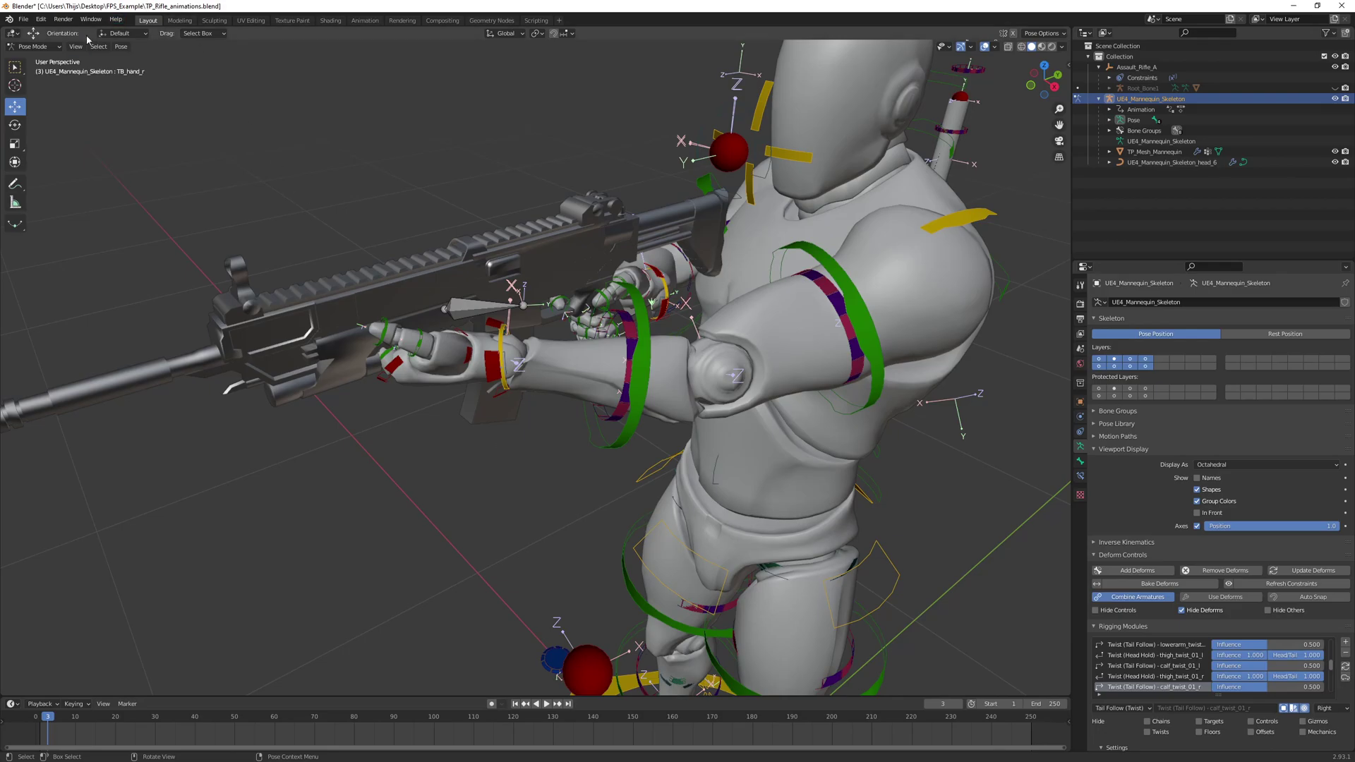
click(33, 46)
click(32, 57)
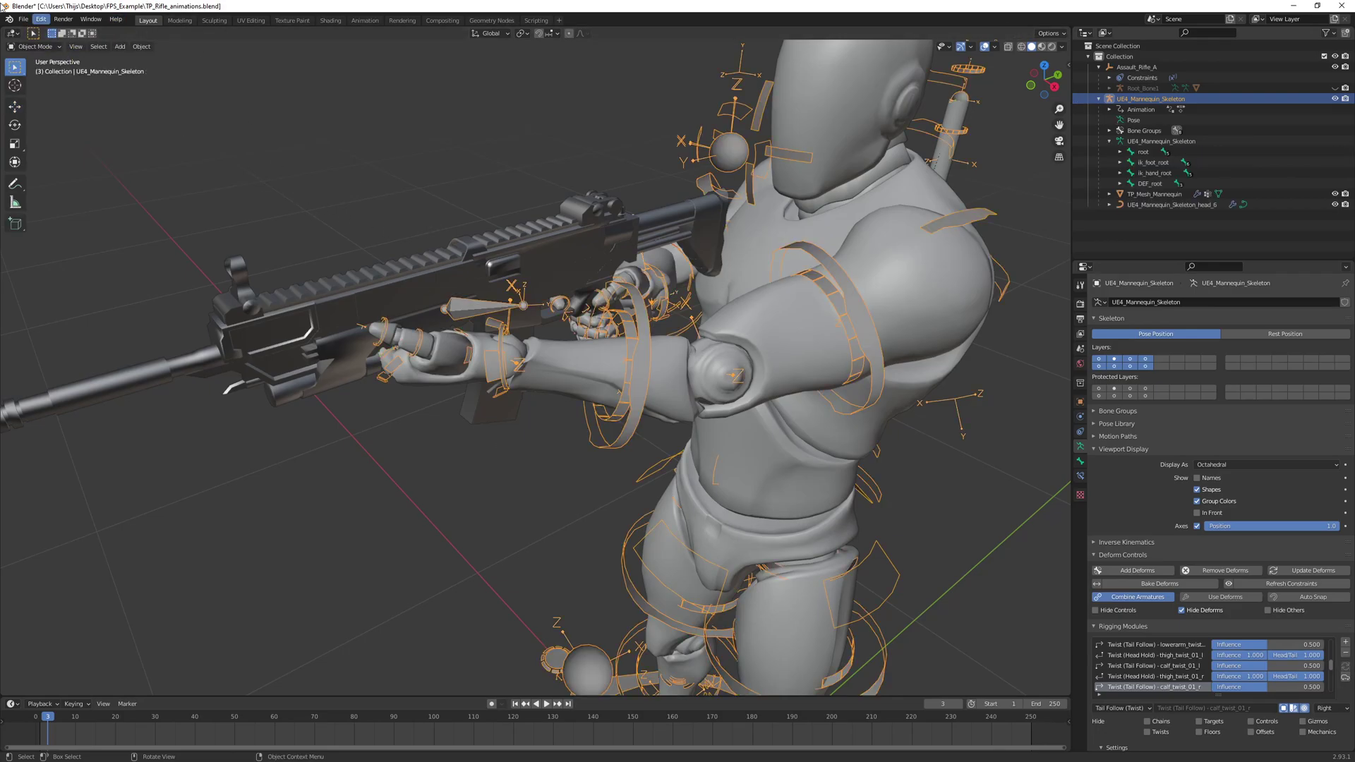
click(28, 21)
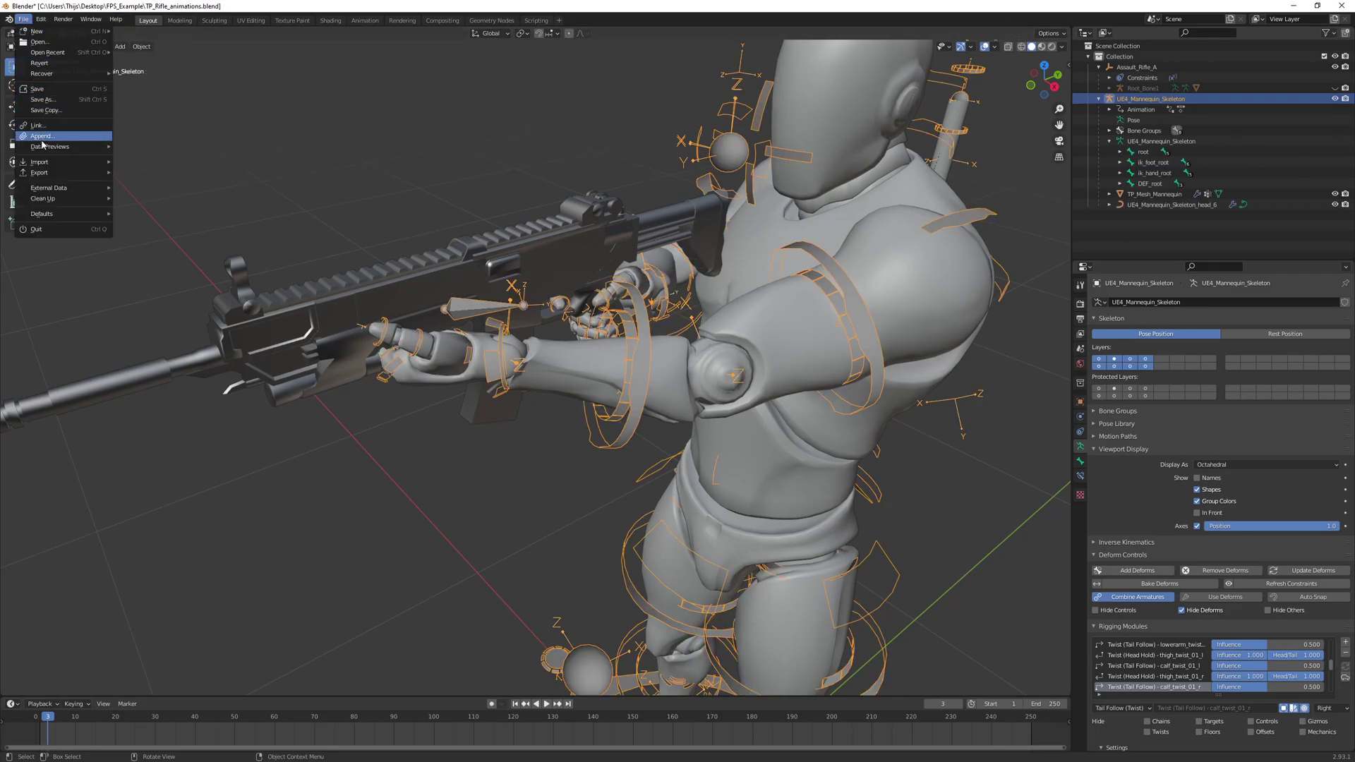
mouse_move(42, 172)
click(164, 299)
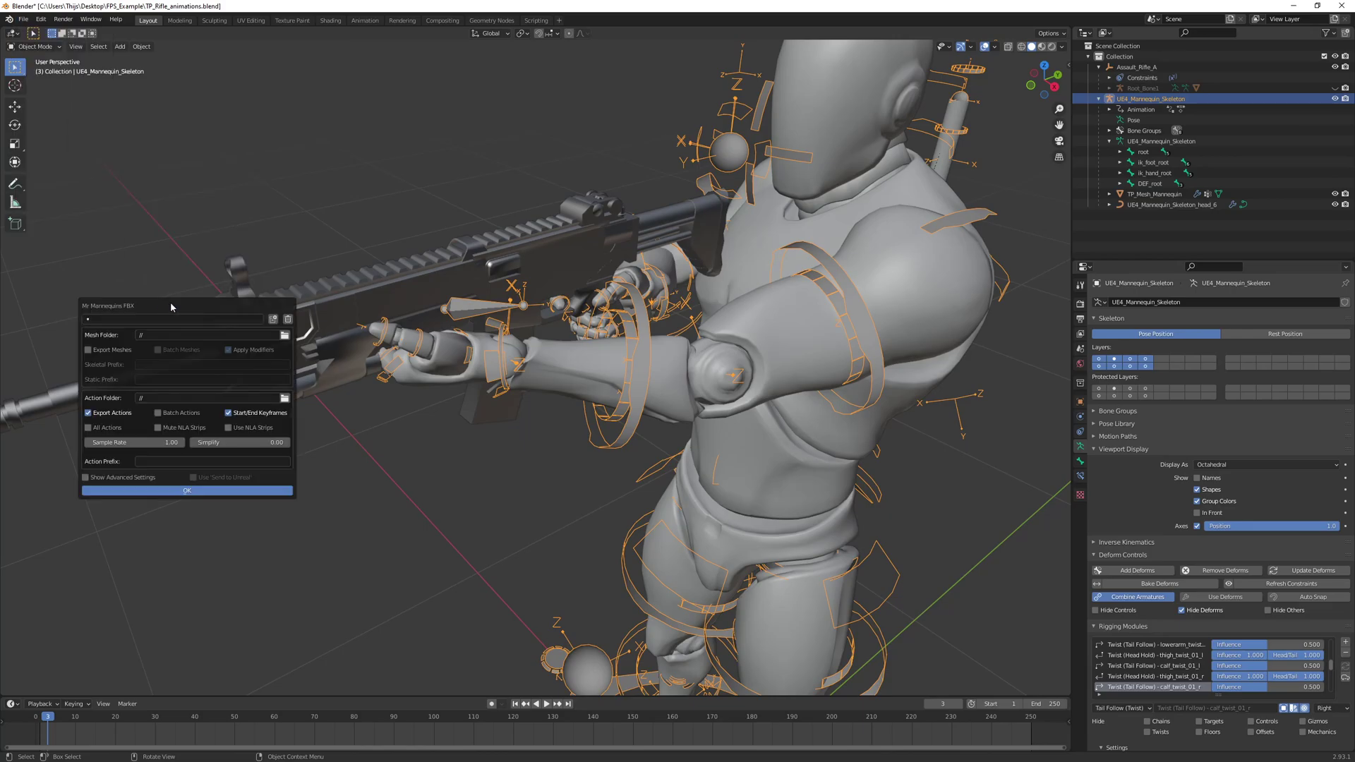
click(187, 491)
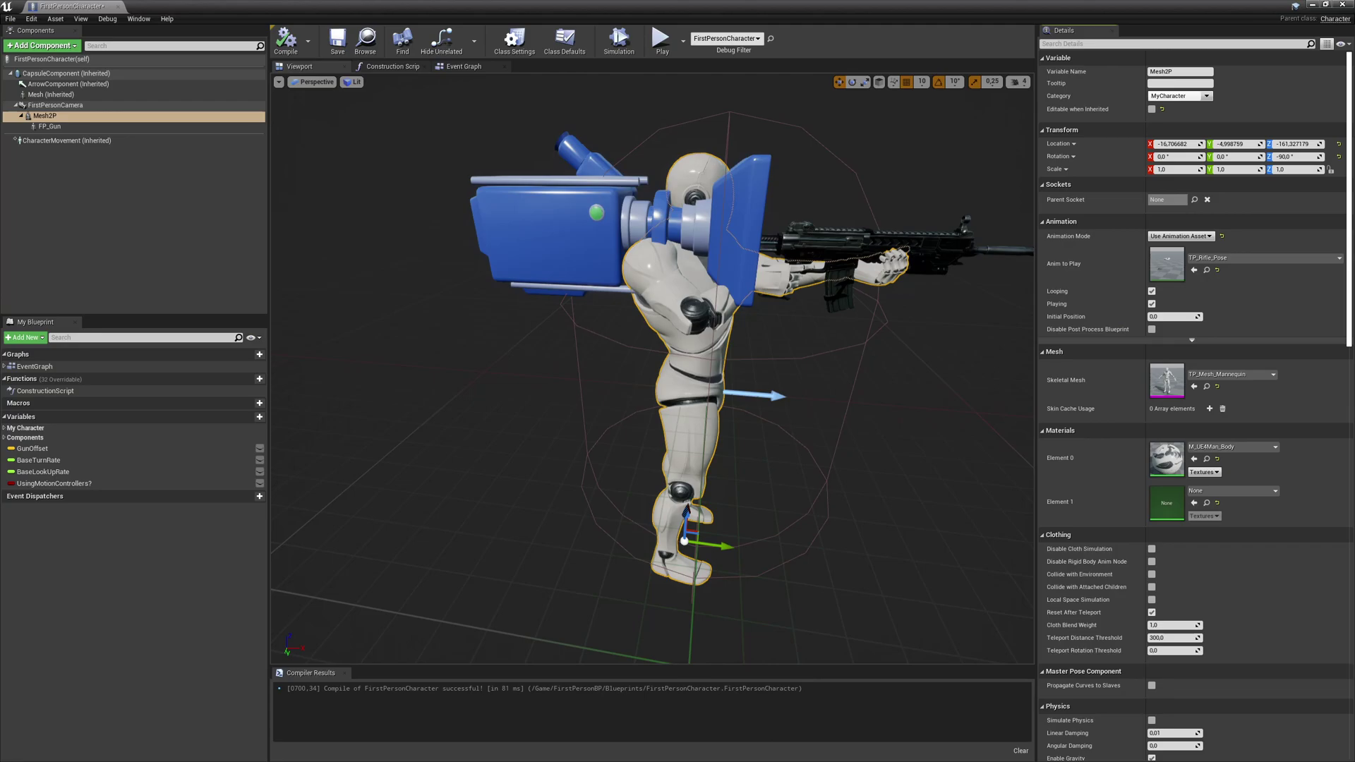
- Switch to Unreal's level editor and reimport the TP_Rifle_Pose animation in the FirstPerson Animations folder
drag(755, 5, 733, 111)
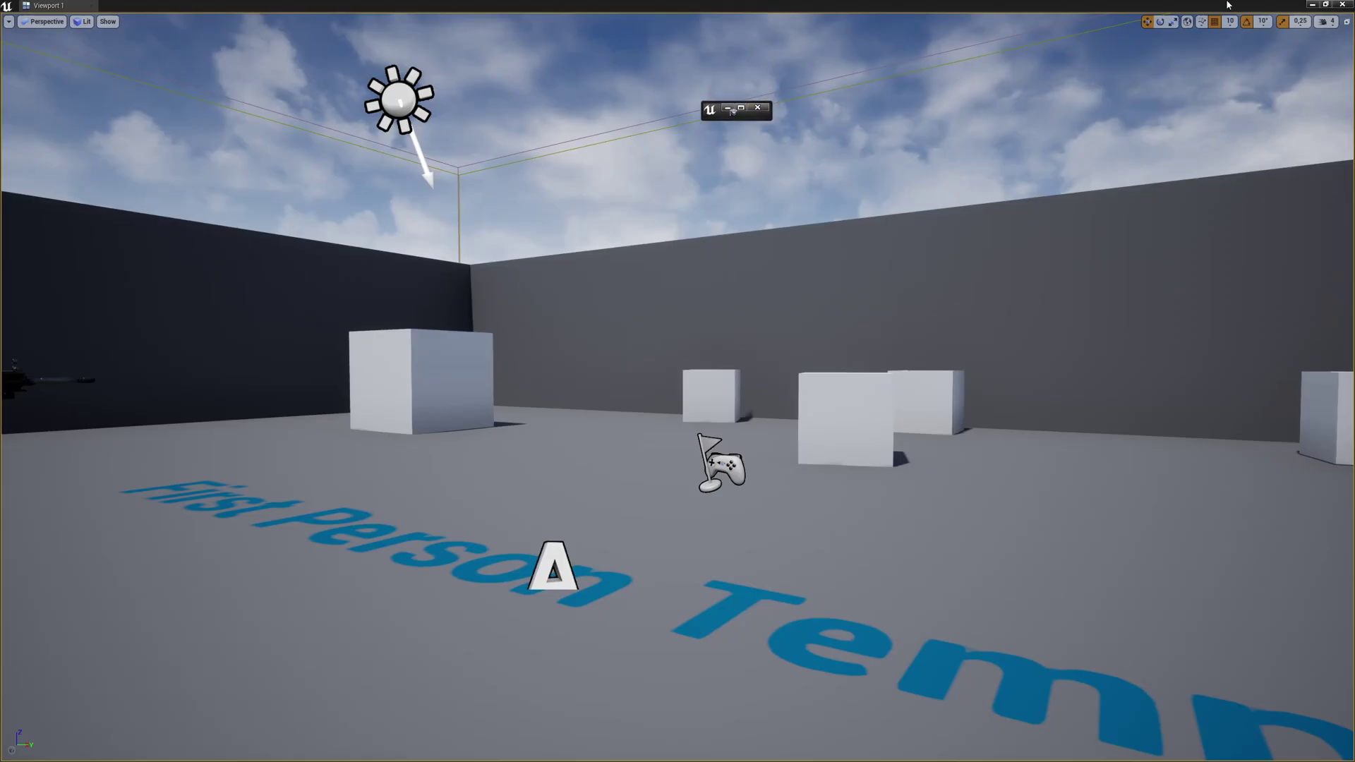
click(1311, 4)
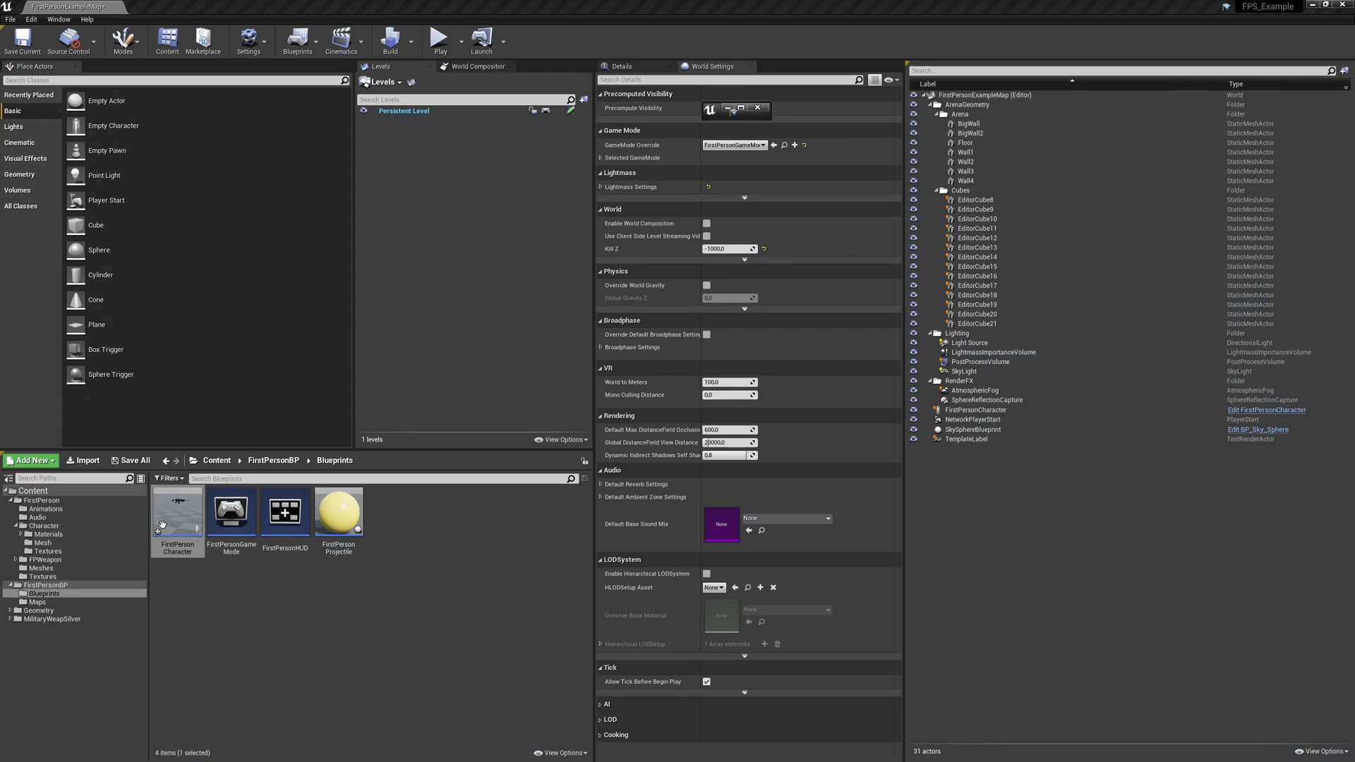
click(46, 508)
right_click(186, 577)
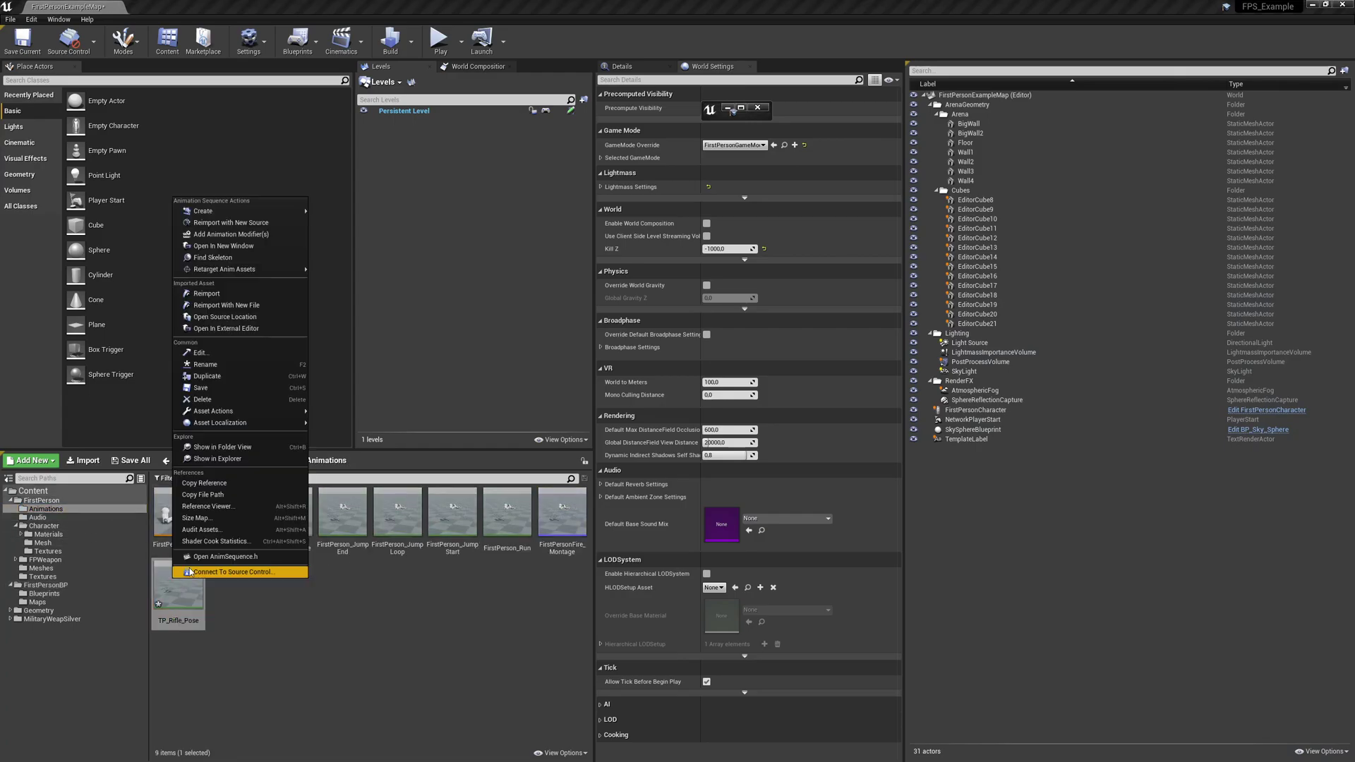
click(208, 294)
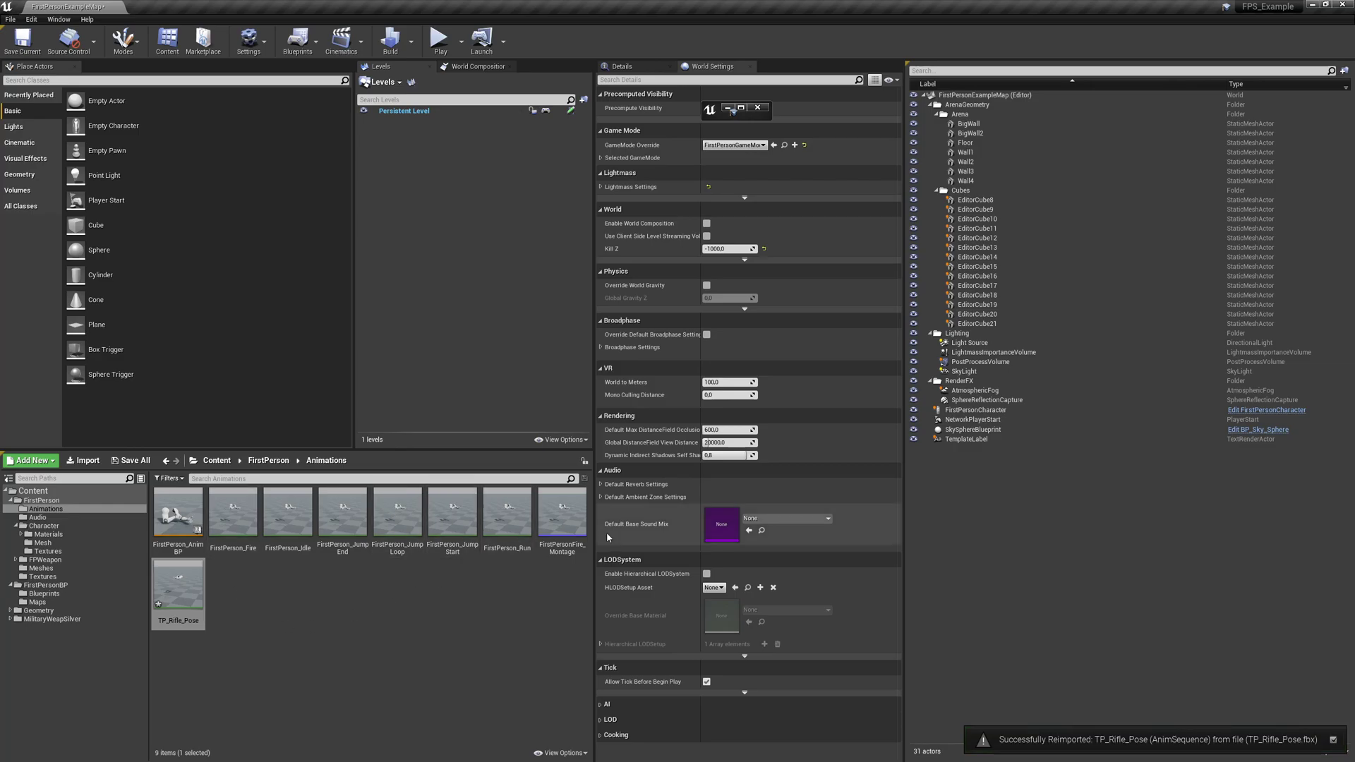
- Play the level with the reimported TP_Rifle_Pose, walk around to check the lowered rifle, and stop the session
click(442, 41)
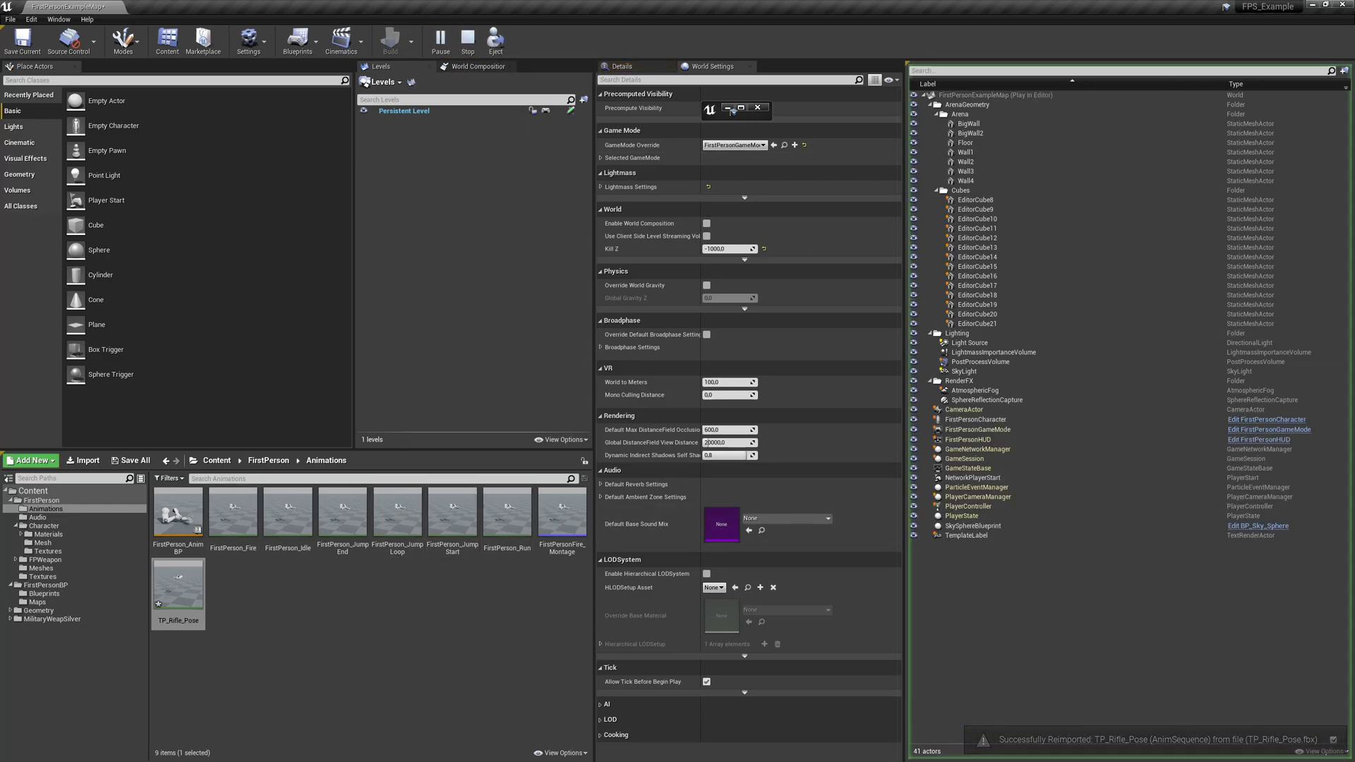
click(741, 108)
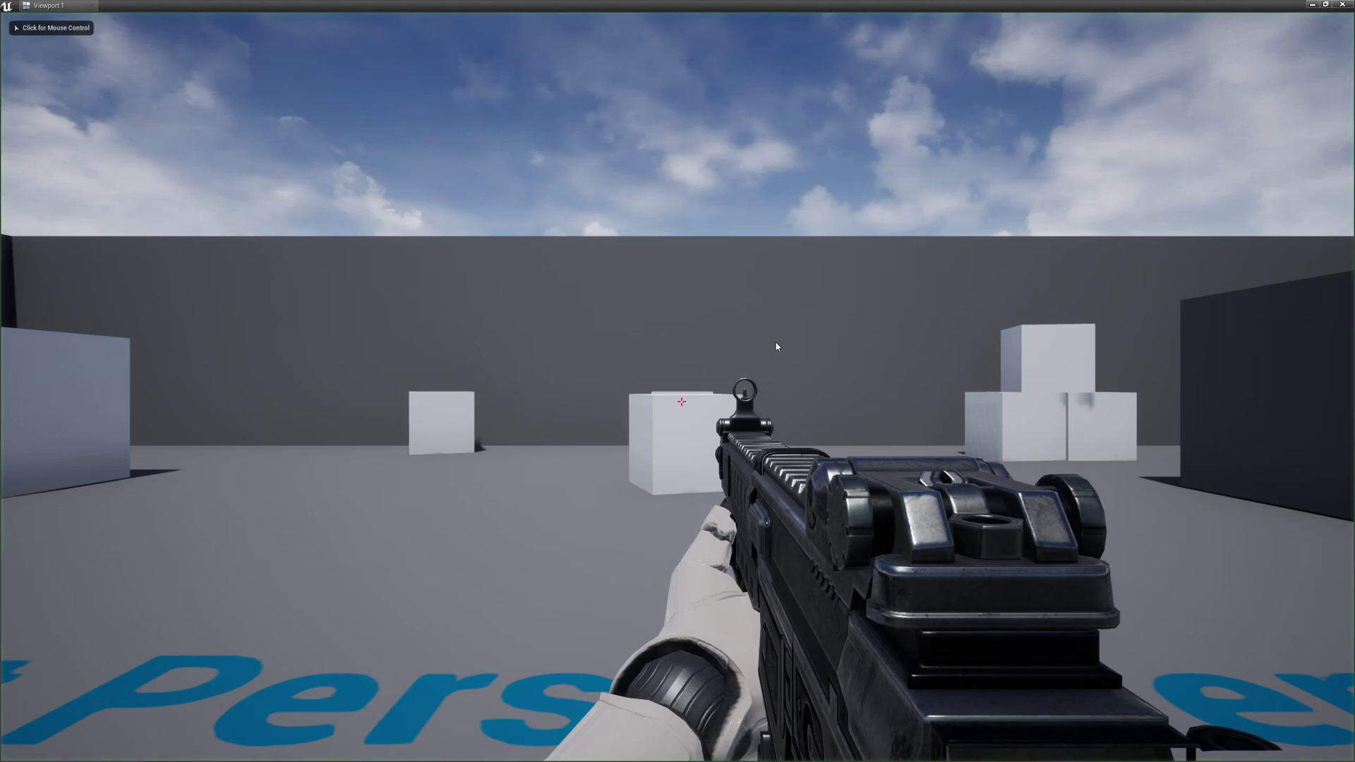
click(814, 392)
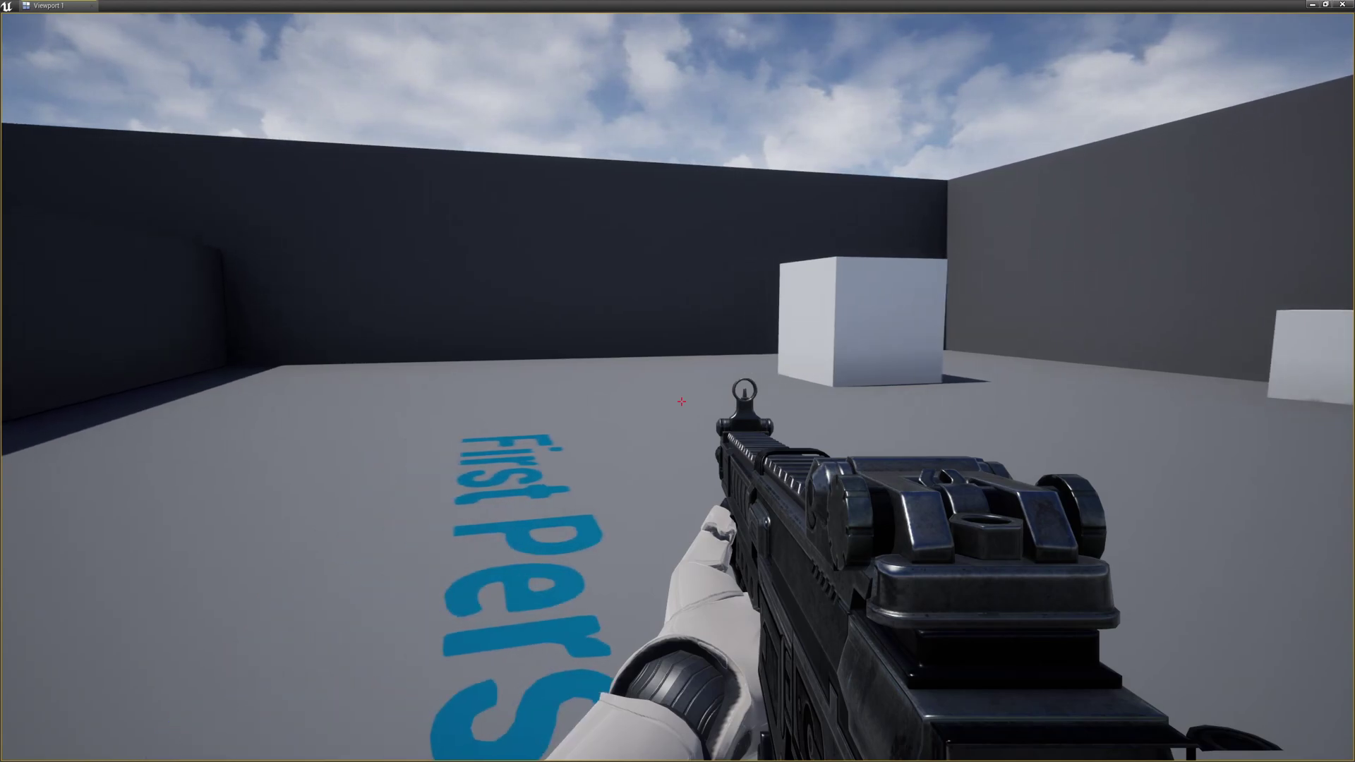
key(d)
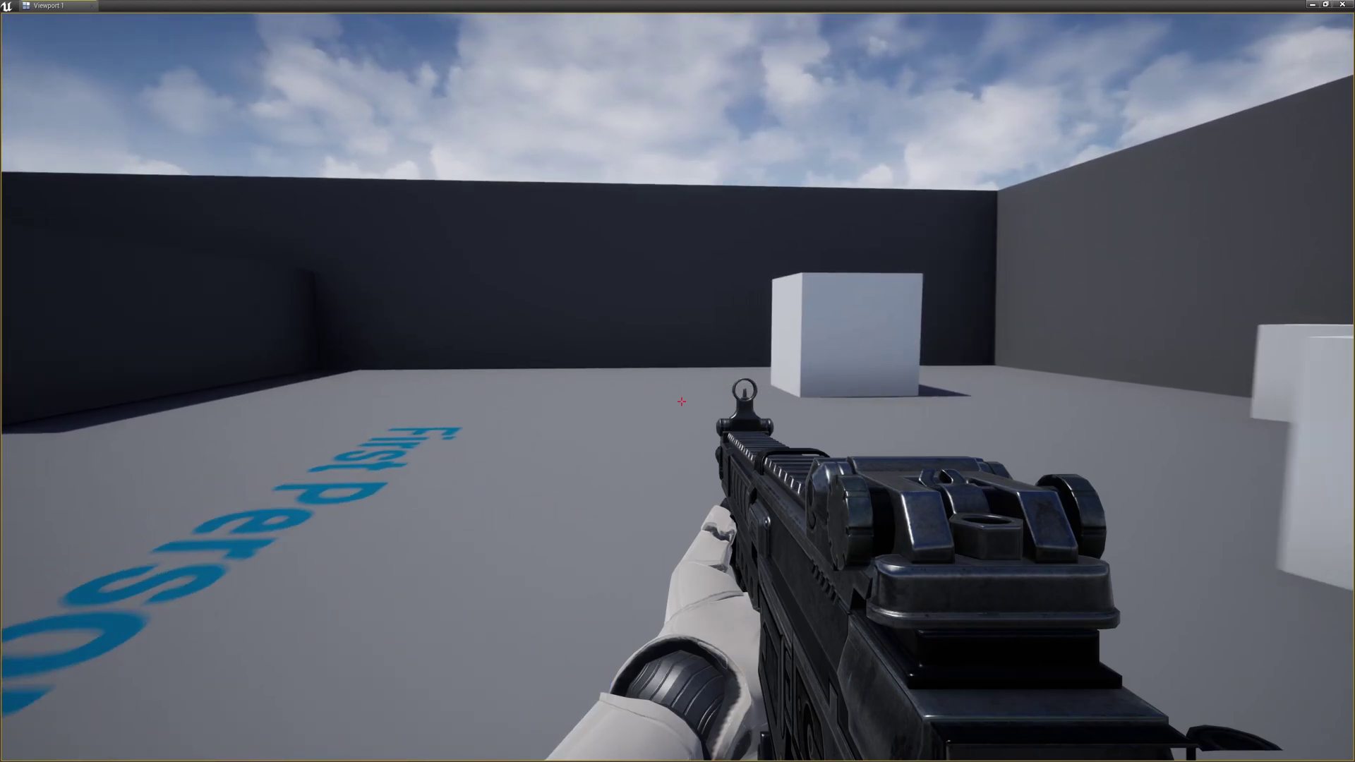
key(s)
key(Escape)
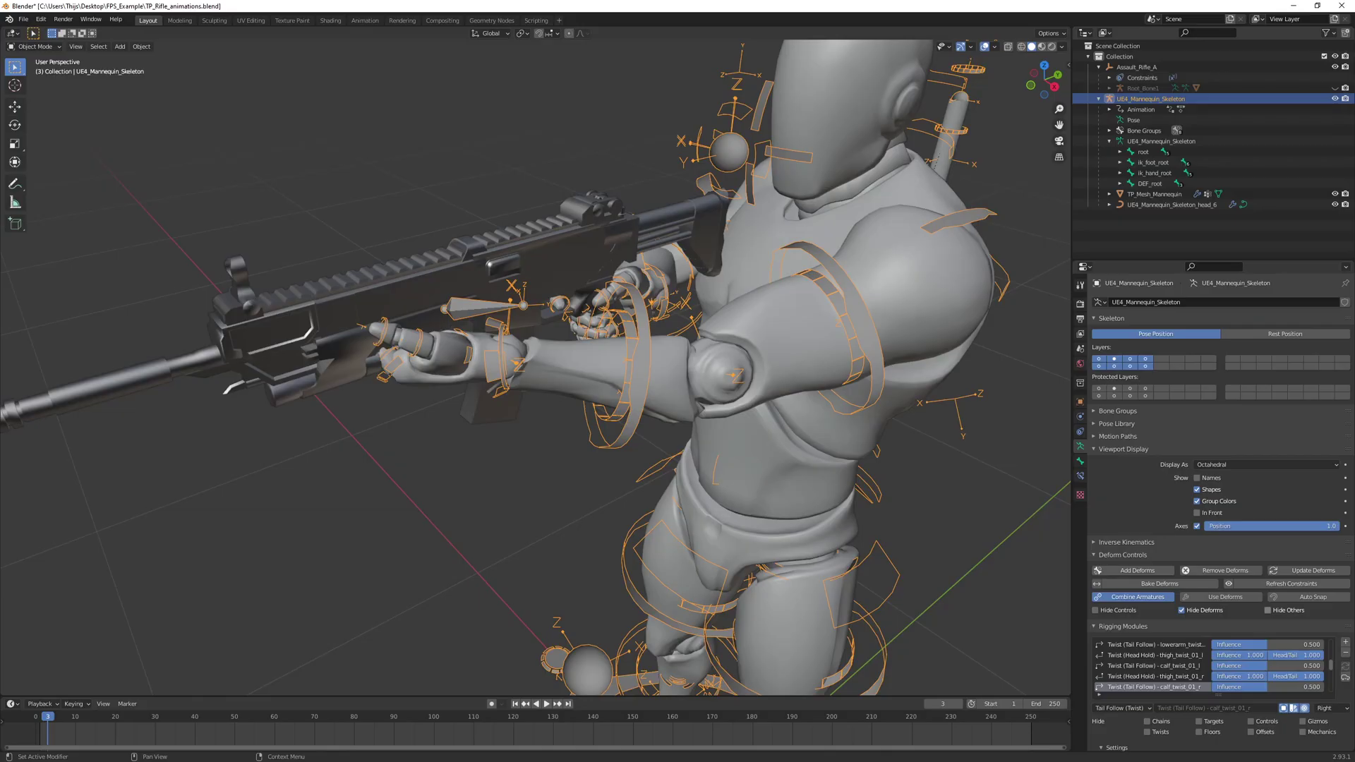
- Switch back to Blender, view the rifle arms from the side, and put the mannequin skeleton in Pose Mode again
right_click(769, 417)
middle_drag(769, 417, 524, 293)
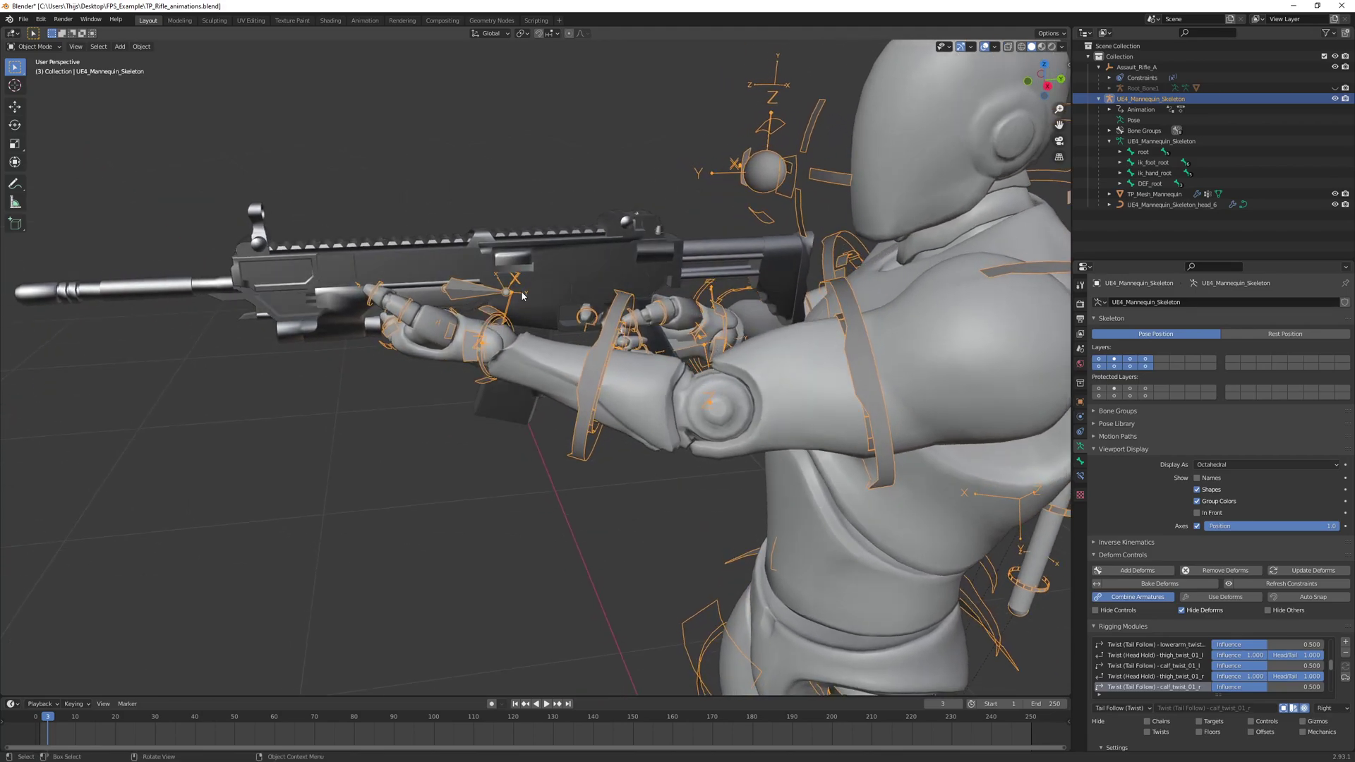
click(472, 346)
click(472, 347)
click(36, 46)
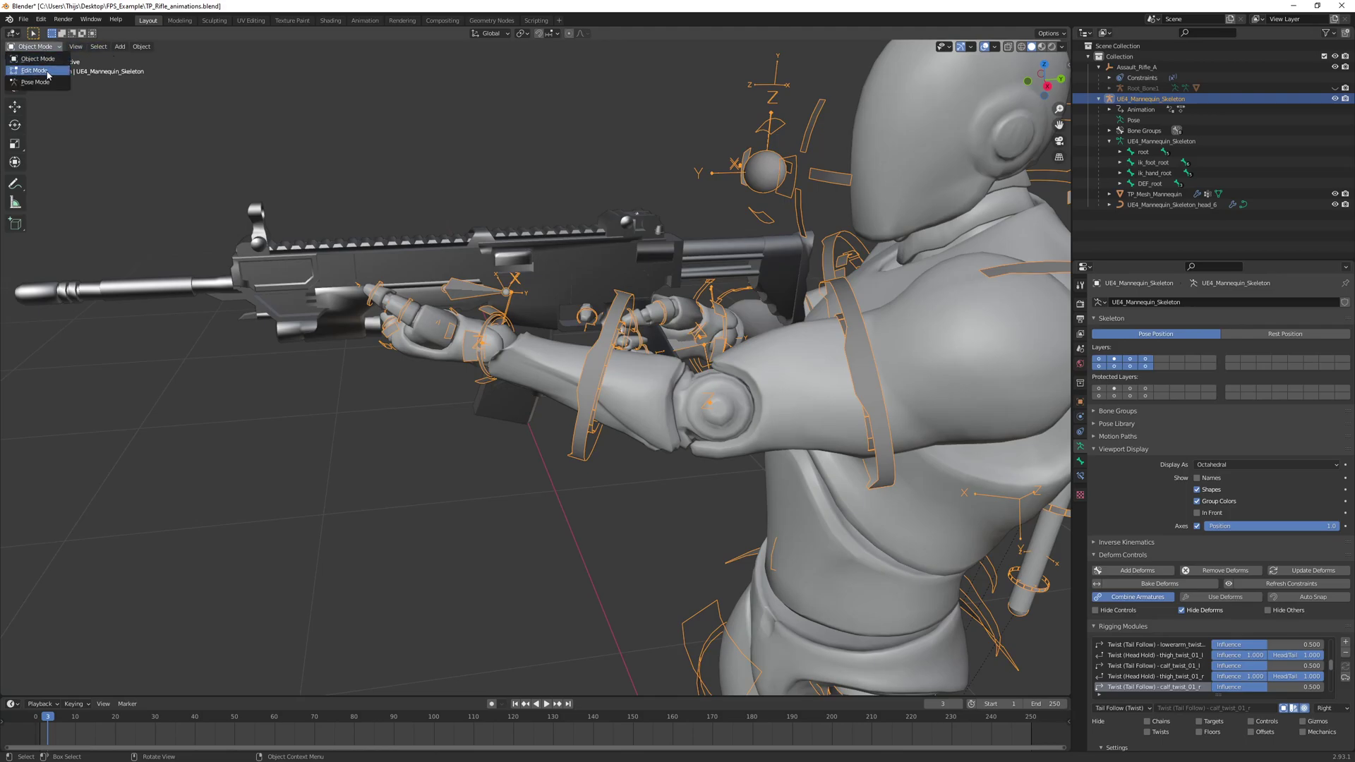
click(49, 84)
- Select both hand controls at frame 1 and move them slightly downward to lower the rifle
click(473, 357)
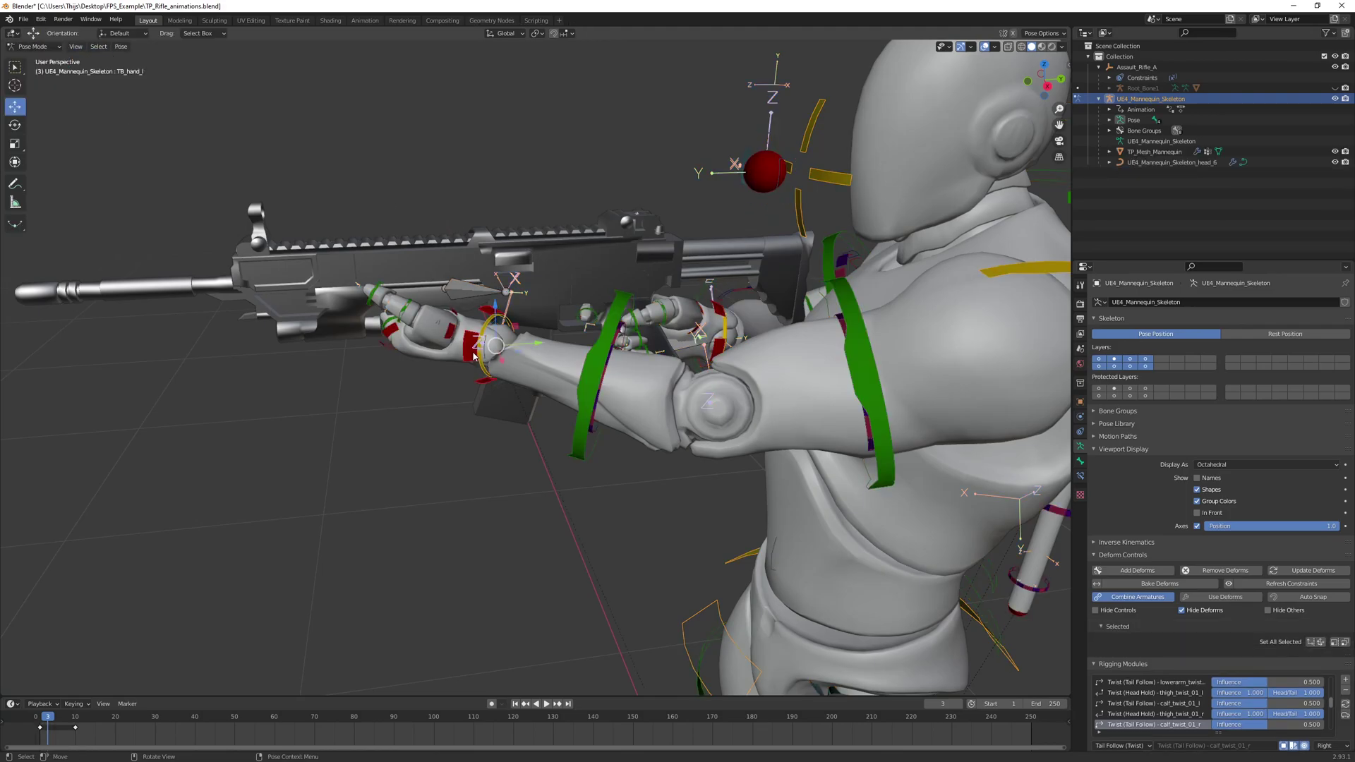
shift+click(721, 315)
drag(47, 717, 41, 734)
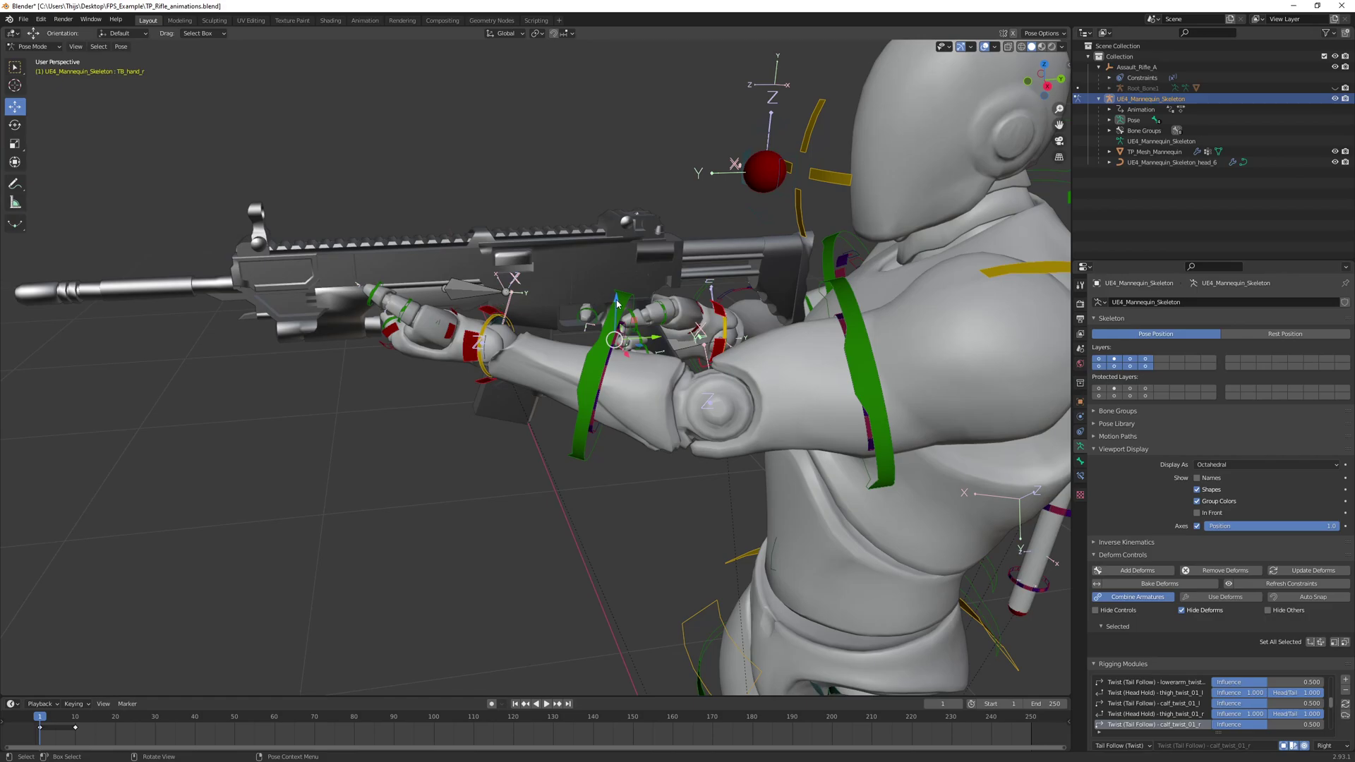
drag(618, 304, 621, 322)
middle_drag(683, 315, 730, 316)
middle_drag(810, 181, 725, 294)
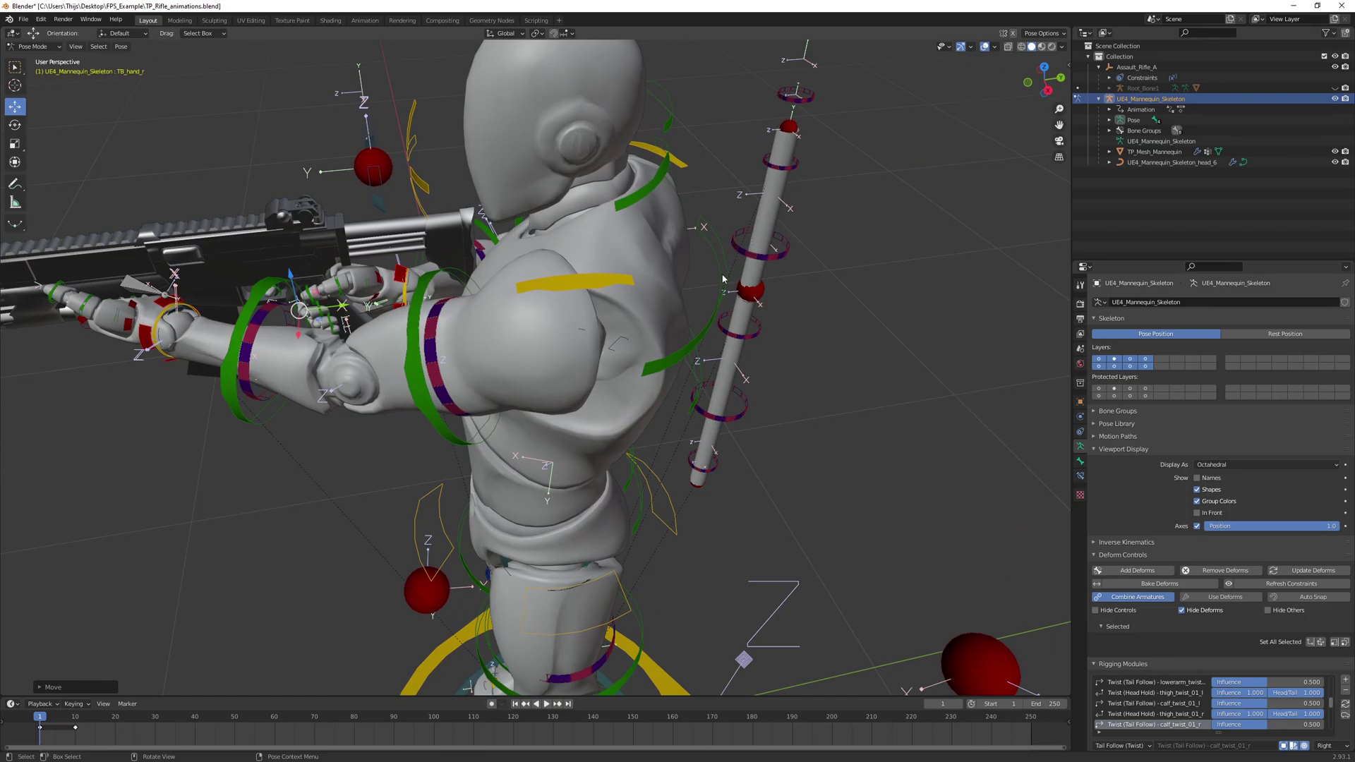
- Select the spine_03 control and rotate the mannequin's upper torso slightly with the Rotate tool
click(719, 278)
key(shift+space)
click(657, 284)
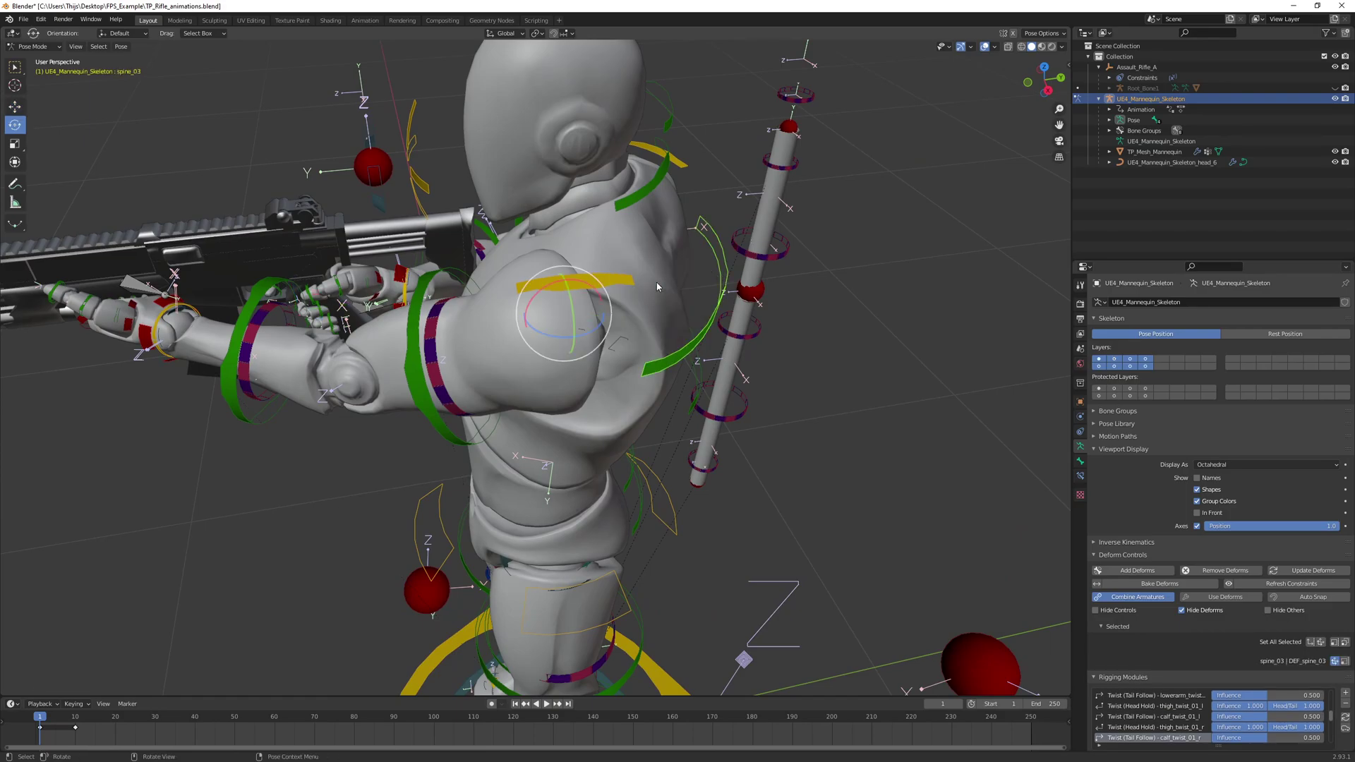
drag(578, 331, 580, 333)
middle_drag(580, 332, 477, 203)
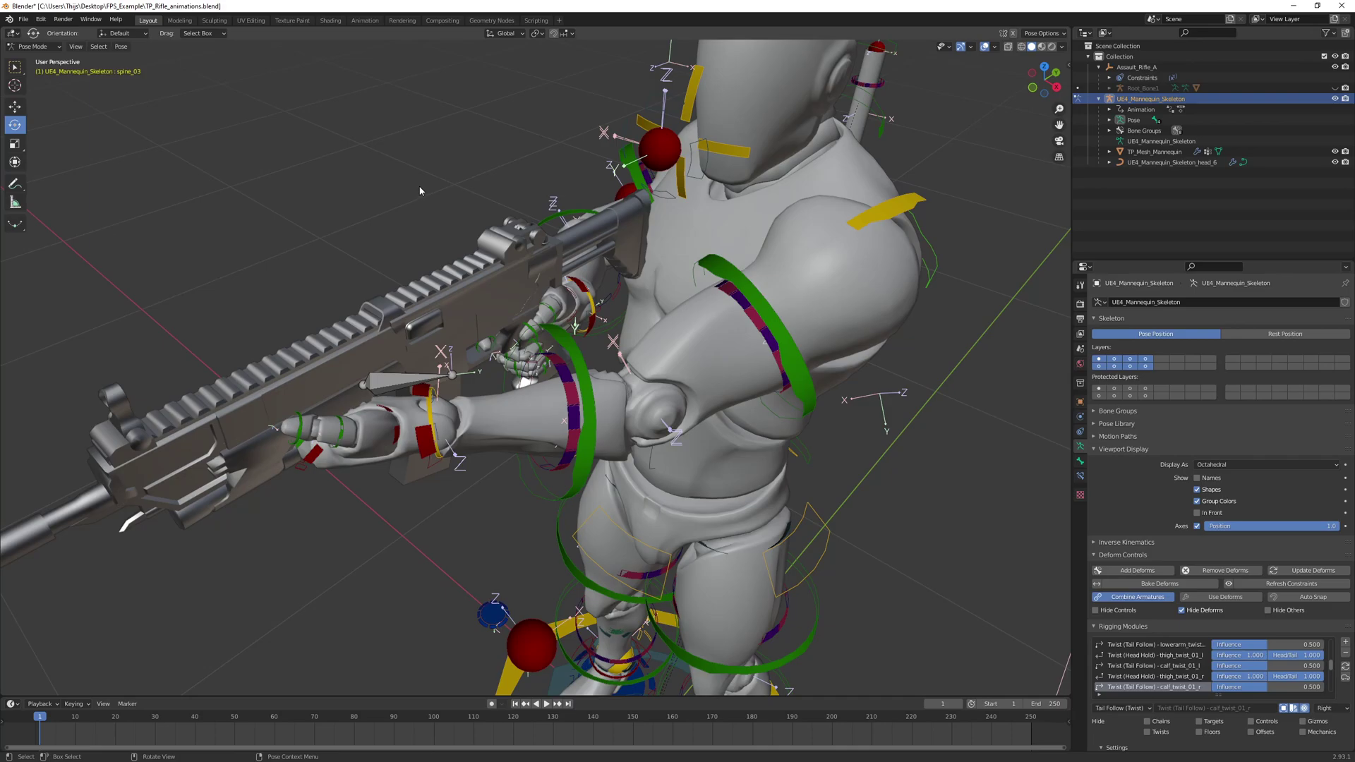
- Key Location & Rotation for all bones at frame 1 and repeat the same pose keys at frame 10
key(a)
key(i)
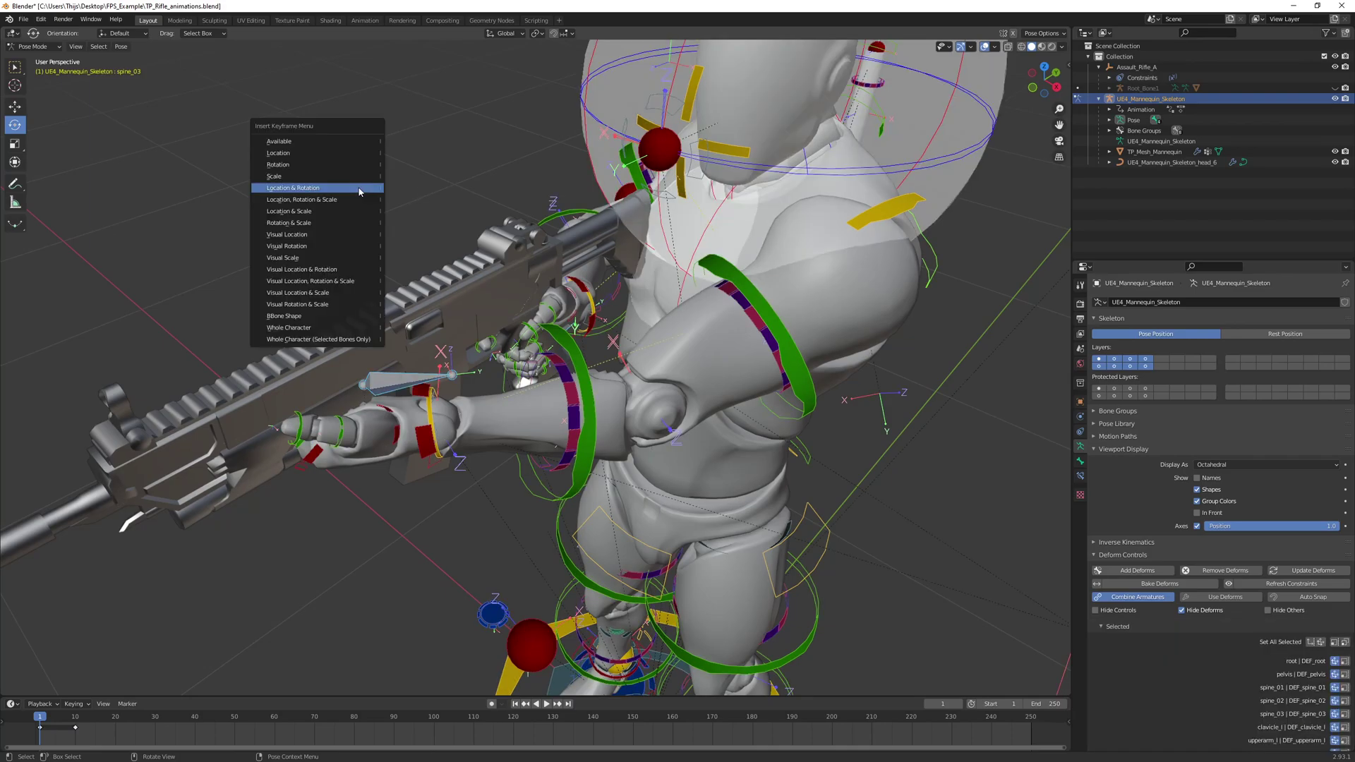
click(339, 188)
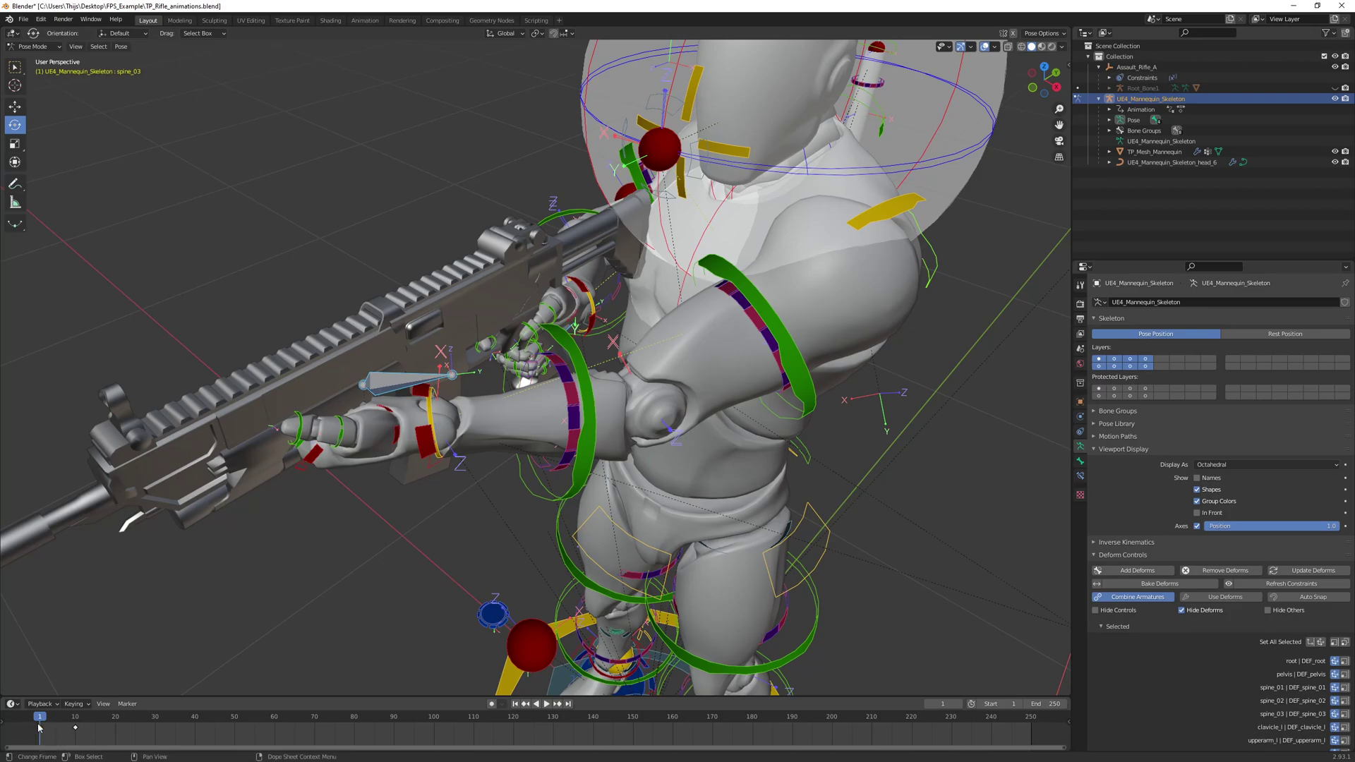
key(space)
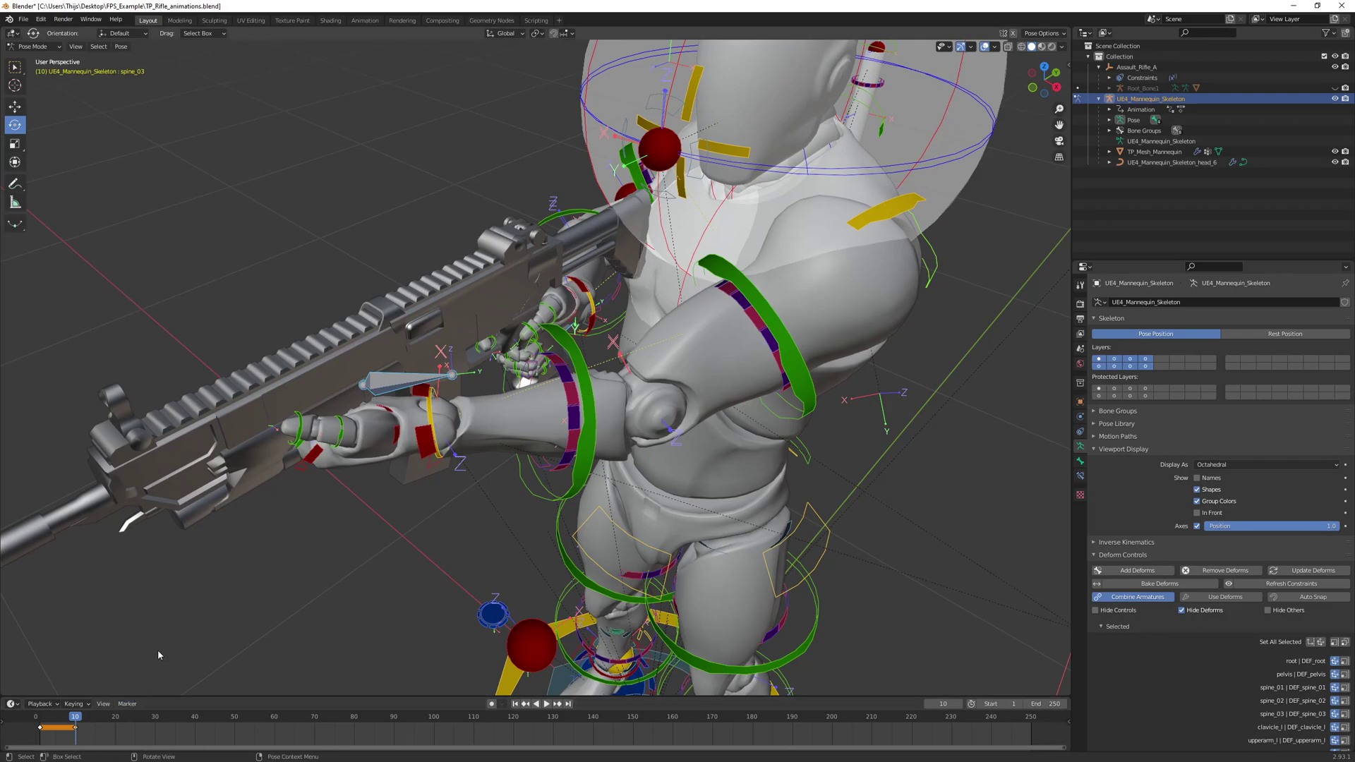
click(369, 496)
- Put the skeleton in Object Mode and export its adjusted action with the Mr Mannequins FBX exporter, including start and end keyframes
click(51, 49)
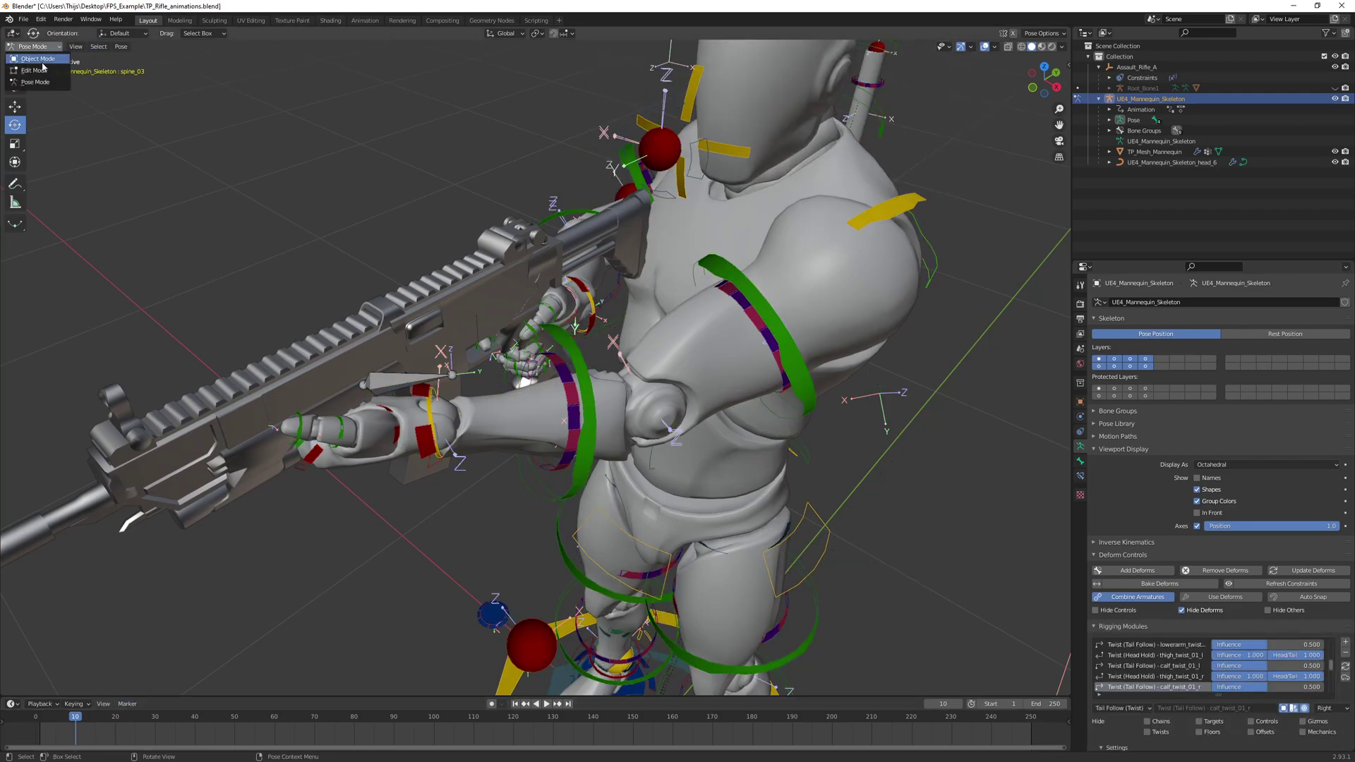
click(31, 60)
click(23, 19)
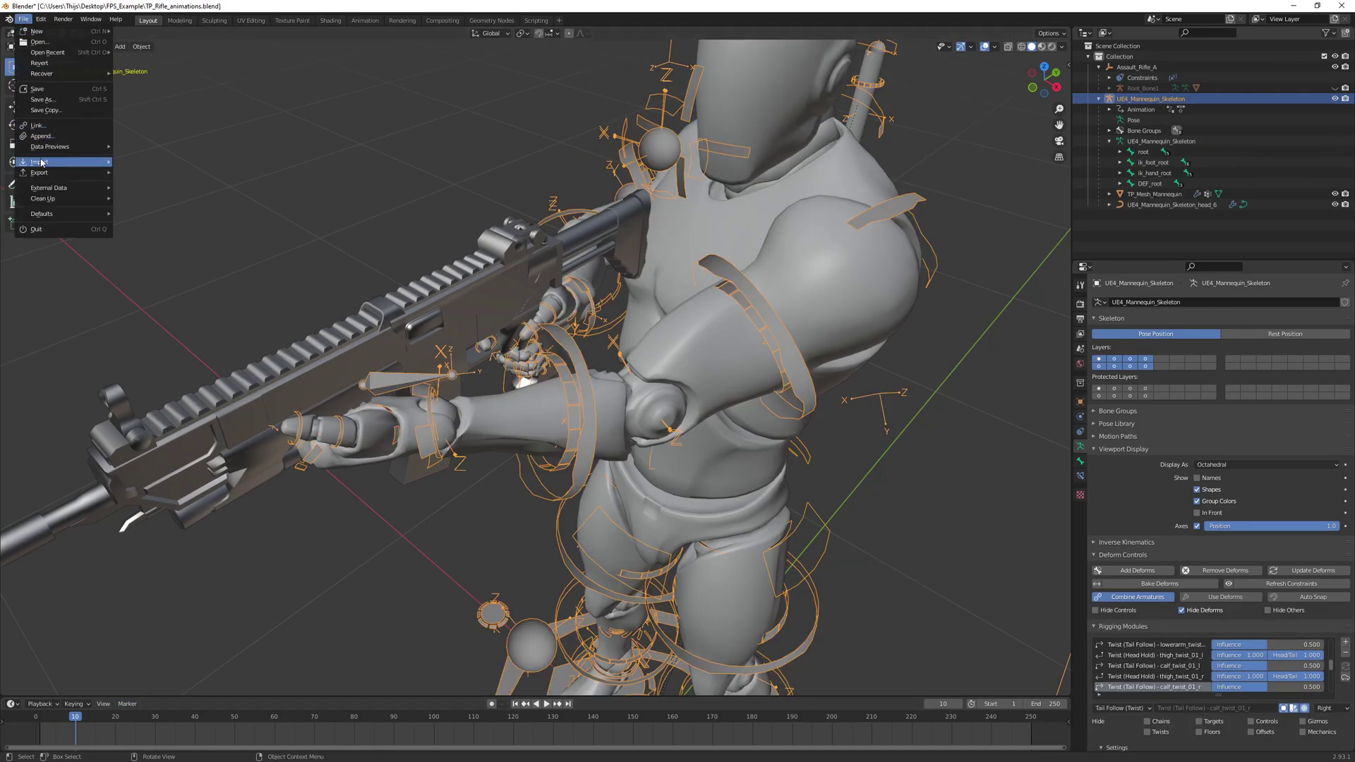
mouse_move(43, 172)
click(174, 302)
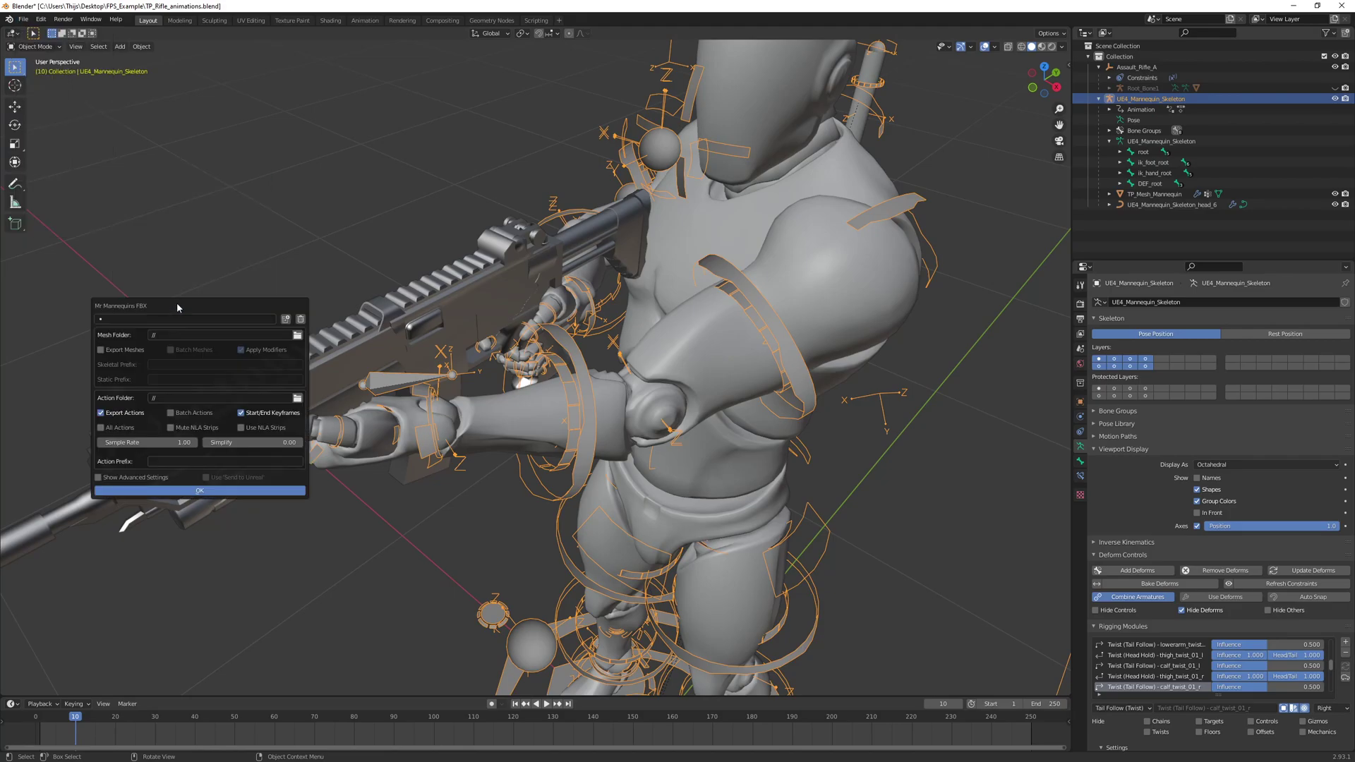
click(202, 493)
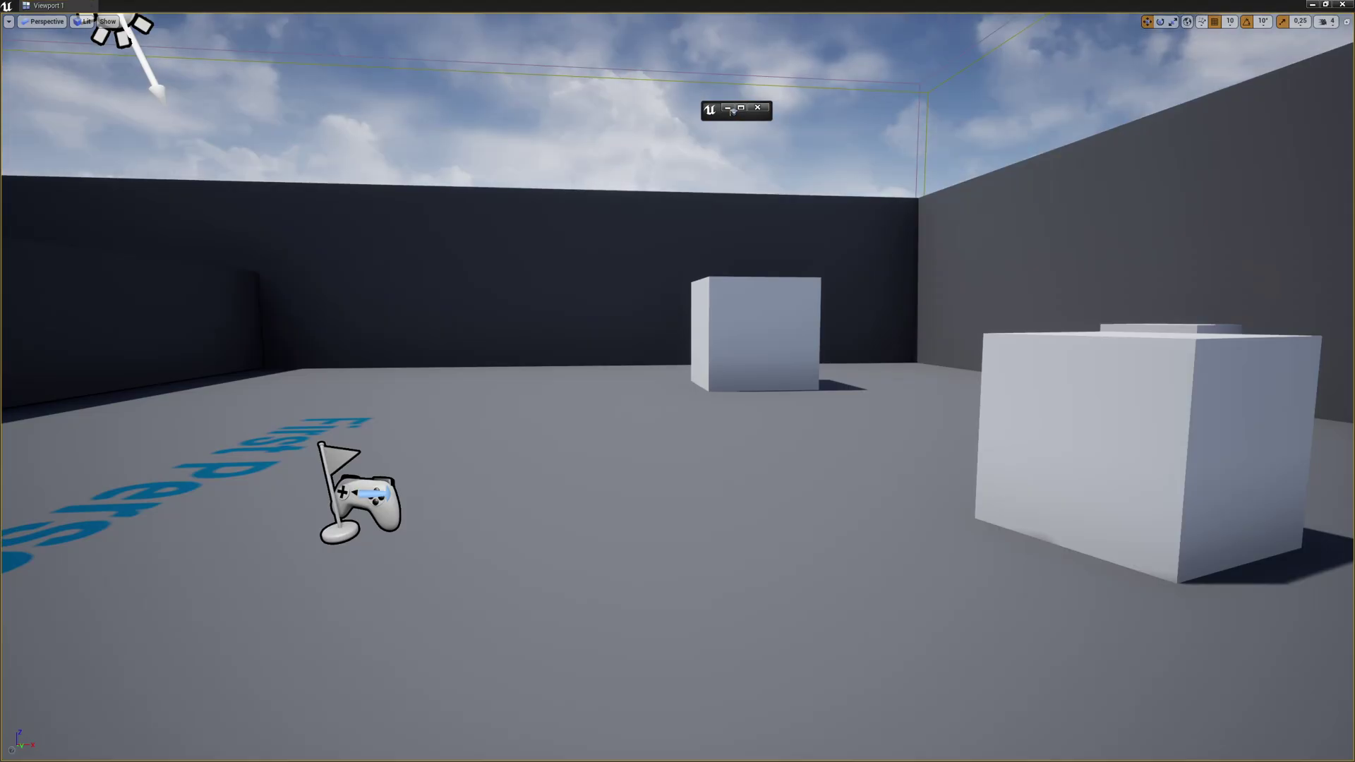
- Switch to Unreal's level editor and reimport the updated TP_Rifle_Pose animation sequence
click(1313, 5)
right_click(197, 580)
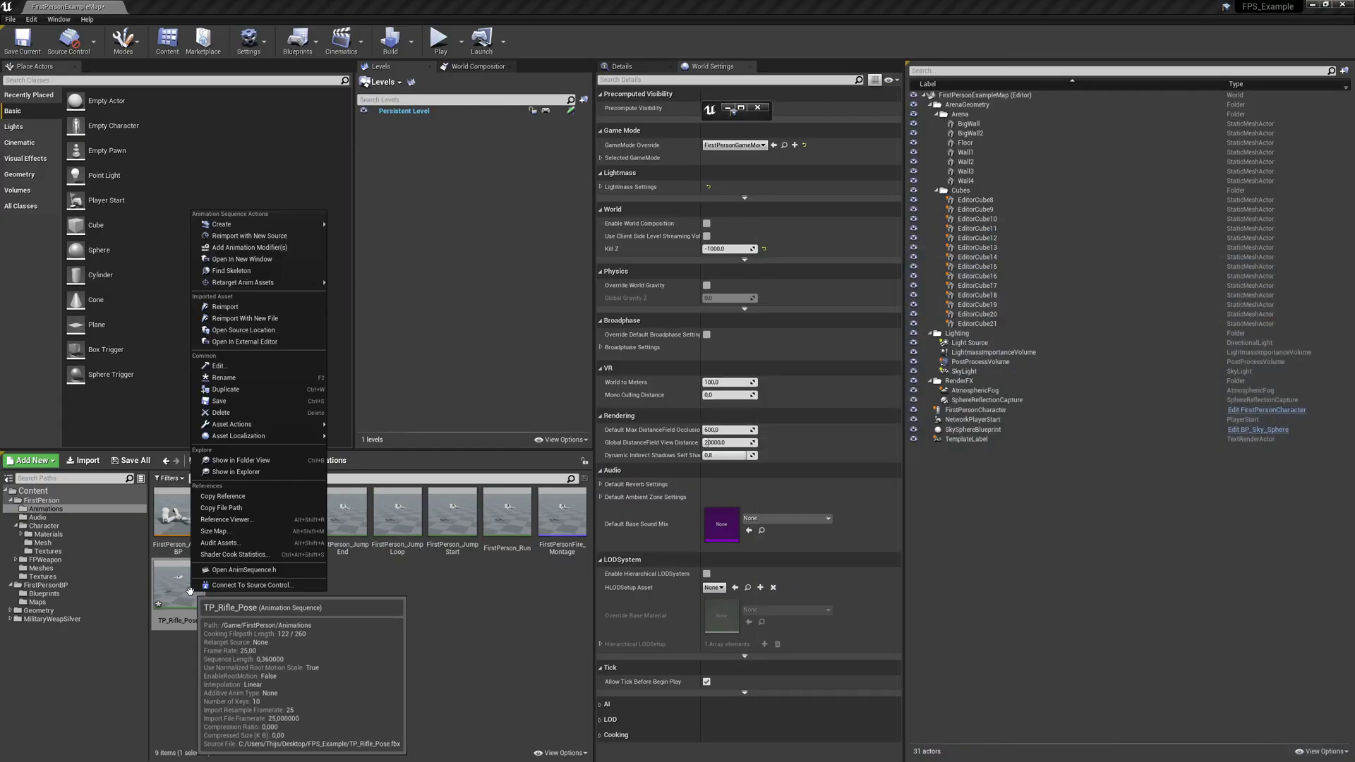
click(220, 308)
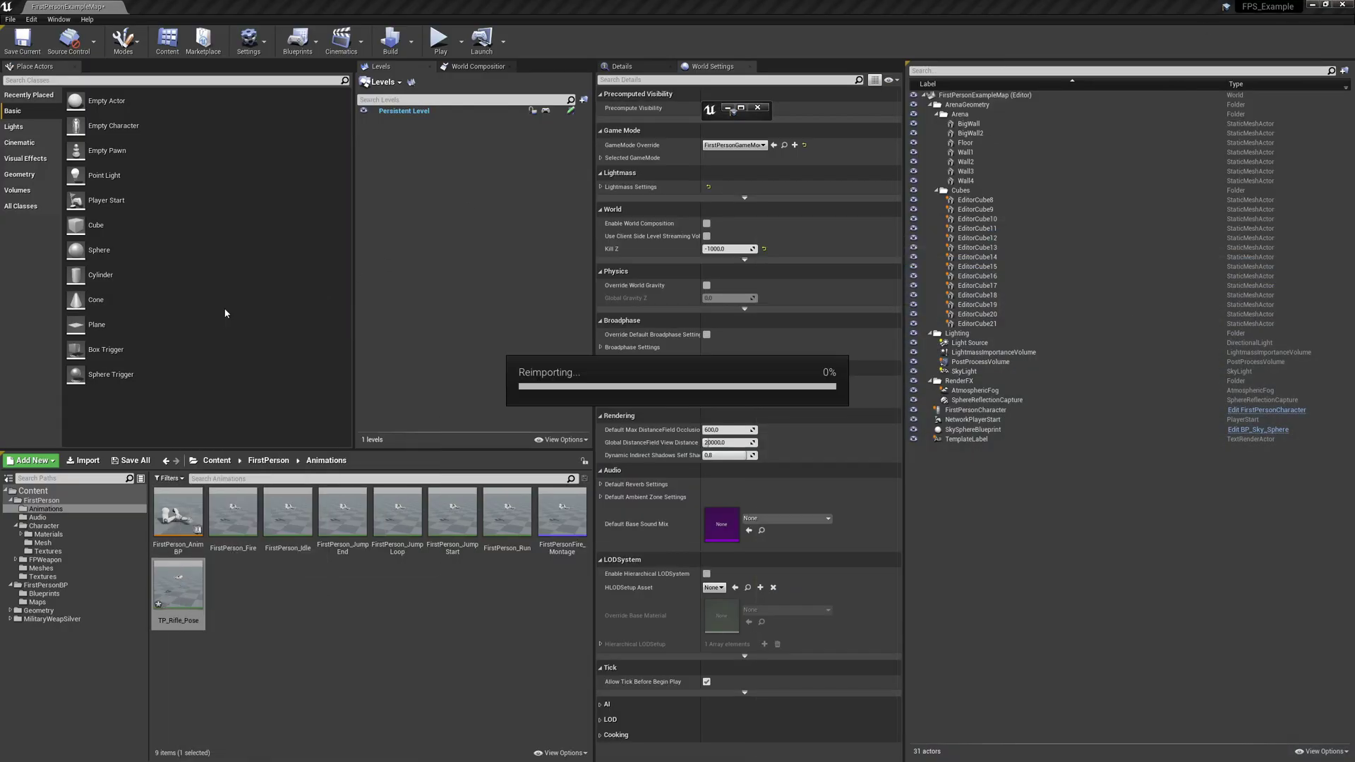
- Play the level to check the rifle's first-person position with the updated pose, and stop the session
click(441, 42)
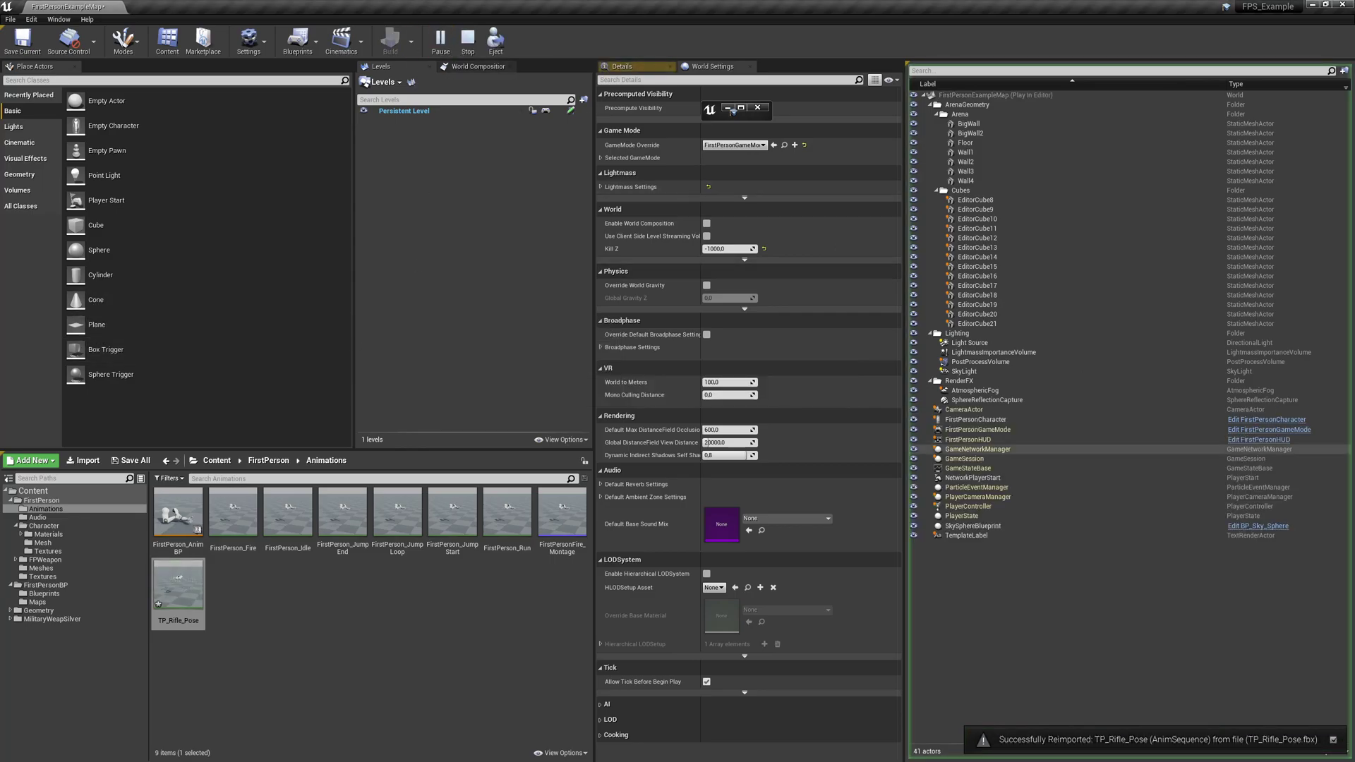
key(alt+Tab)
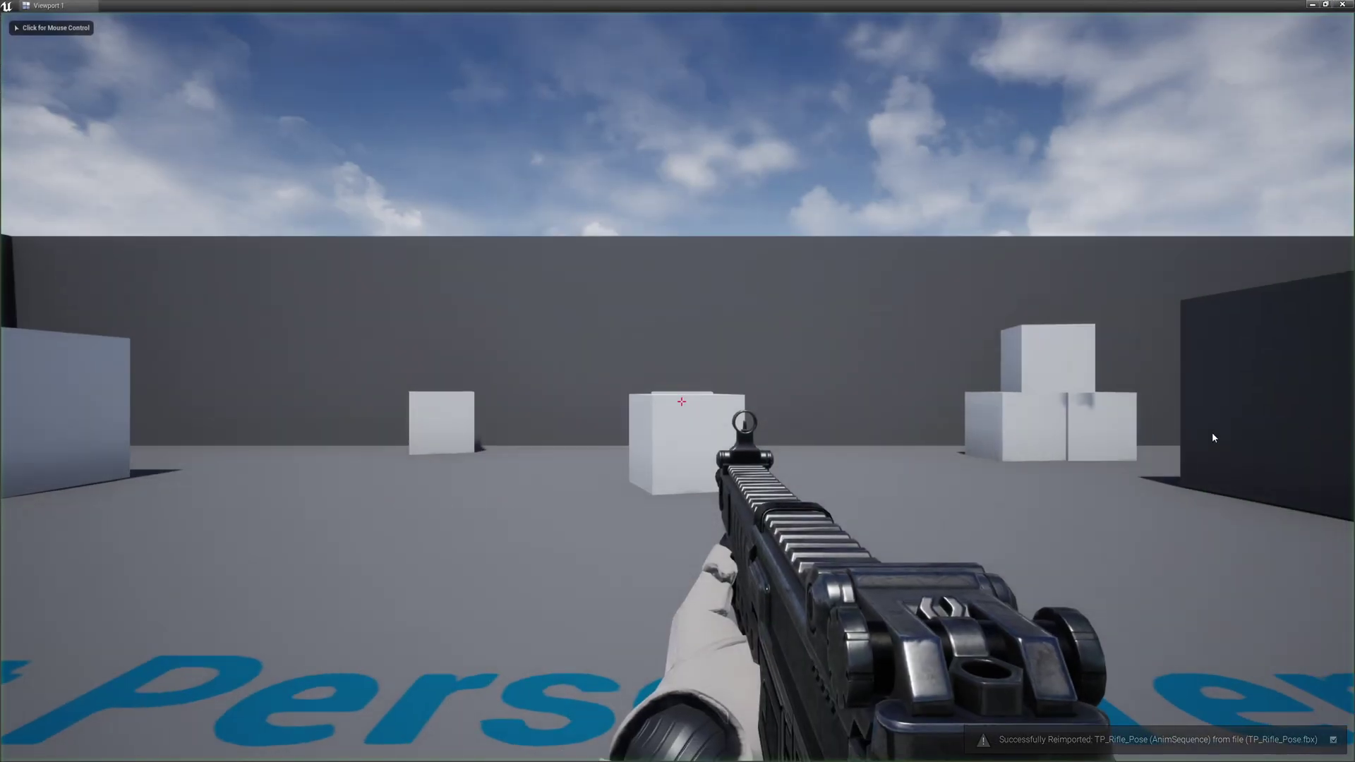
click(972, 452)
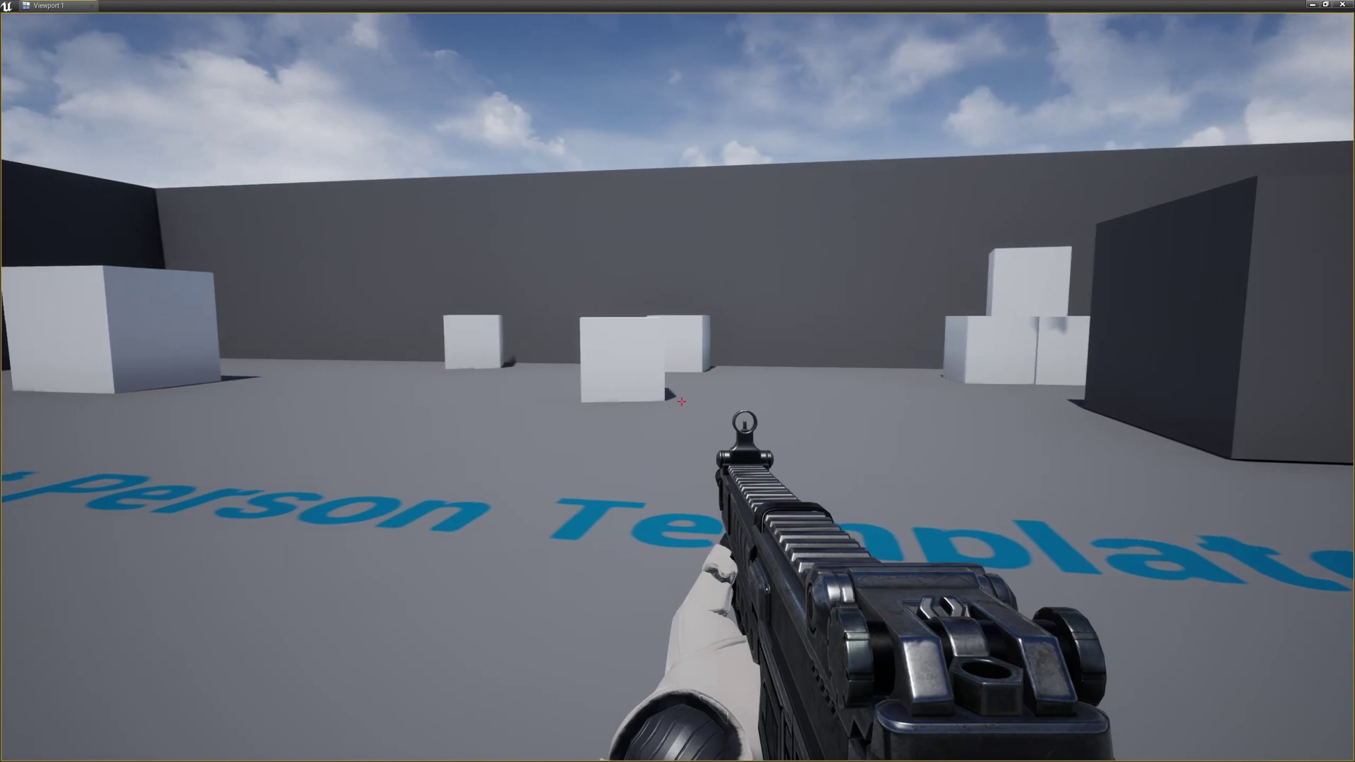
key(Escape)
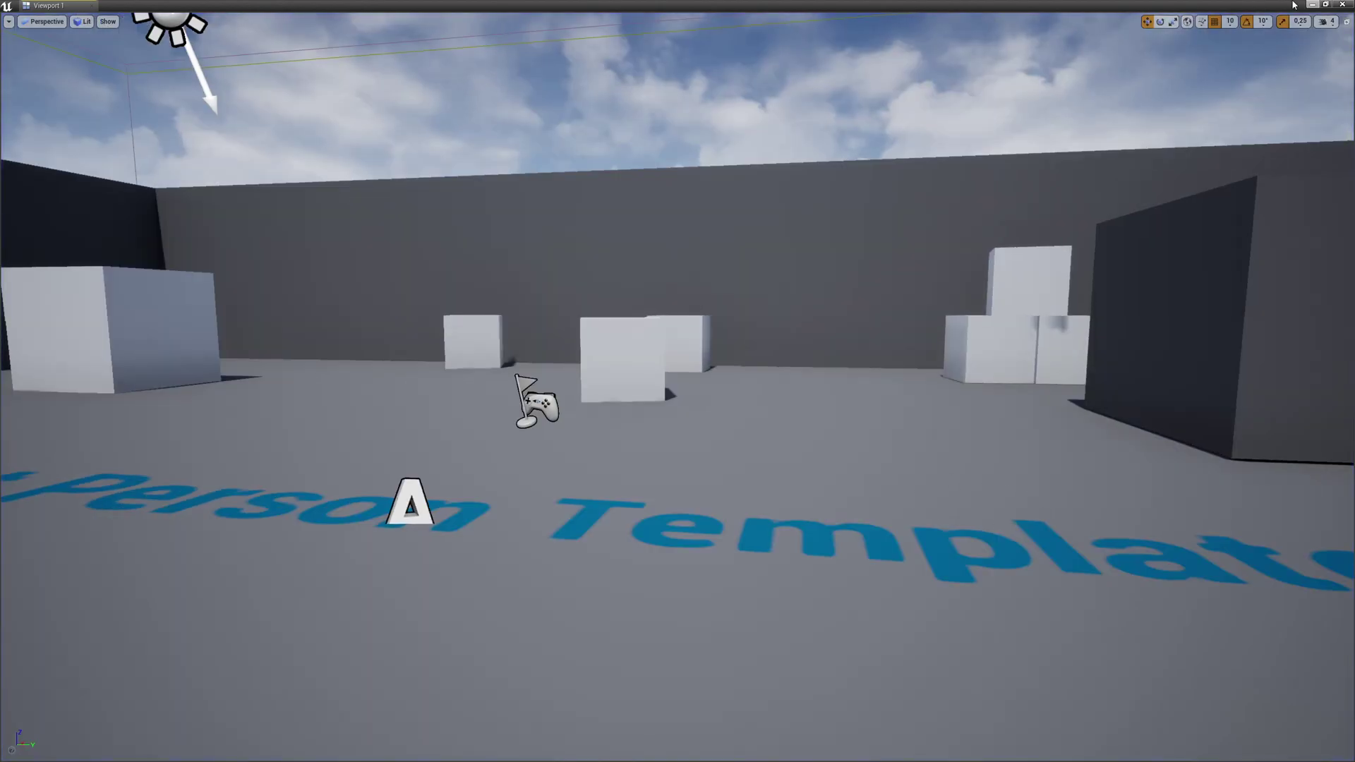
click(1312, 5)
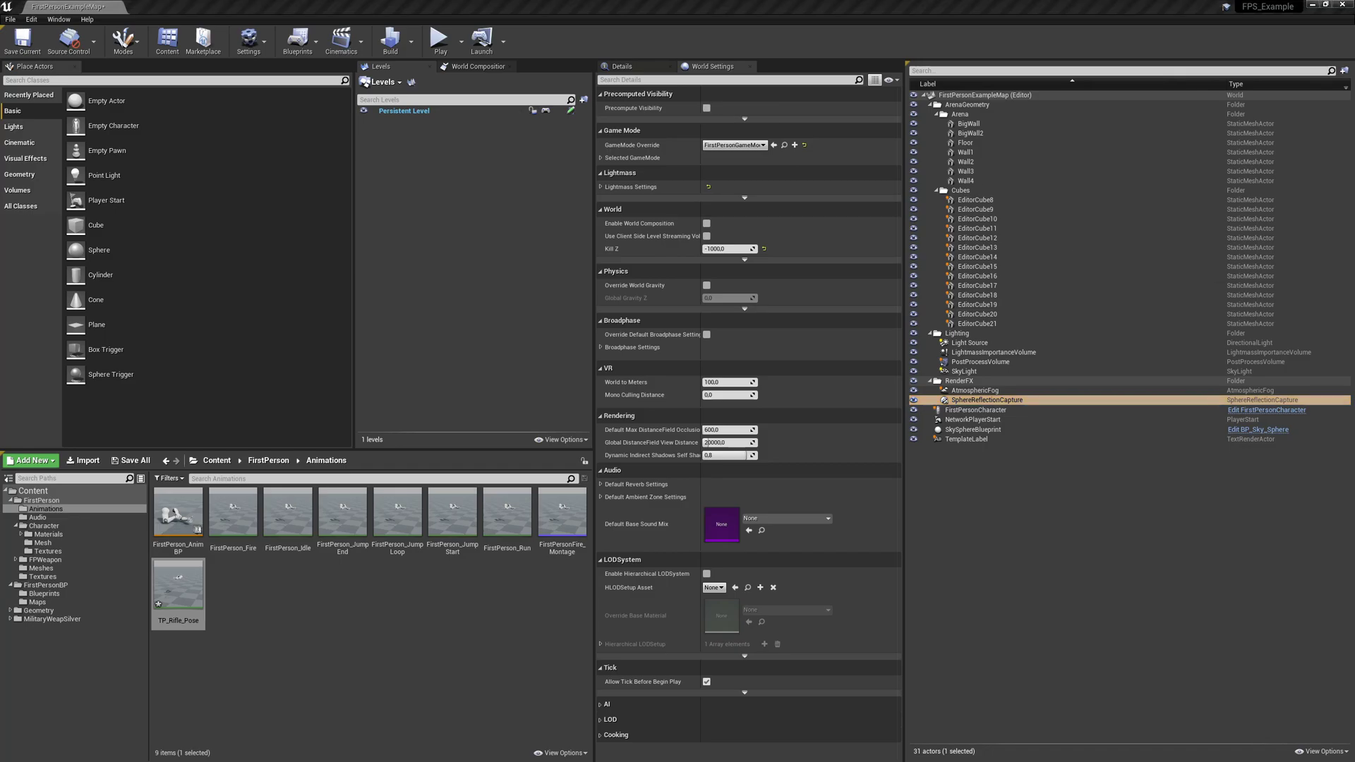
- In the FirstPersonCharacter blueprint, move Mesh2P forward to X location -6.706682 and compile
click(741, 107)
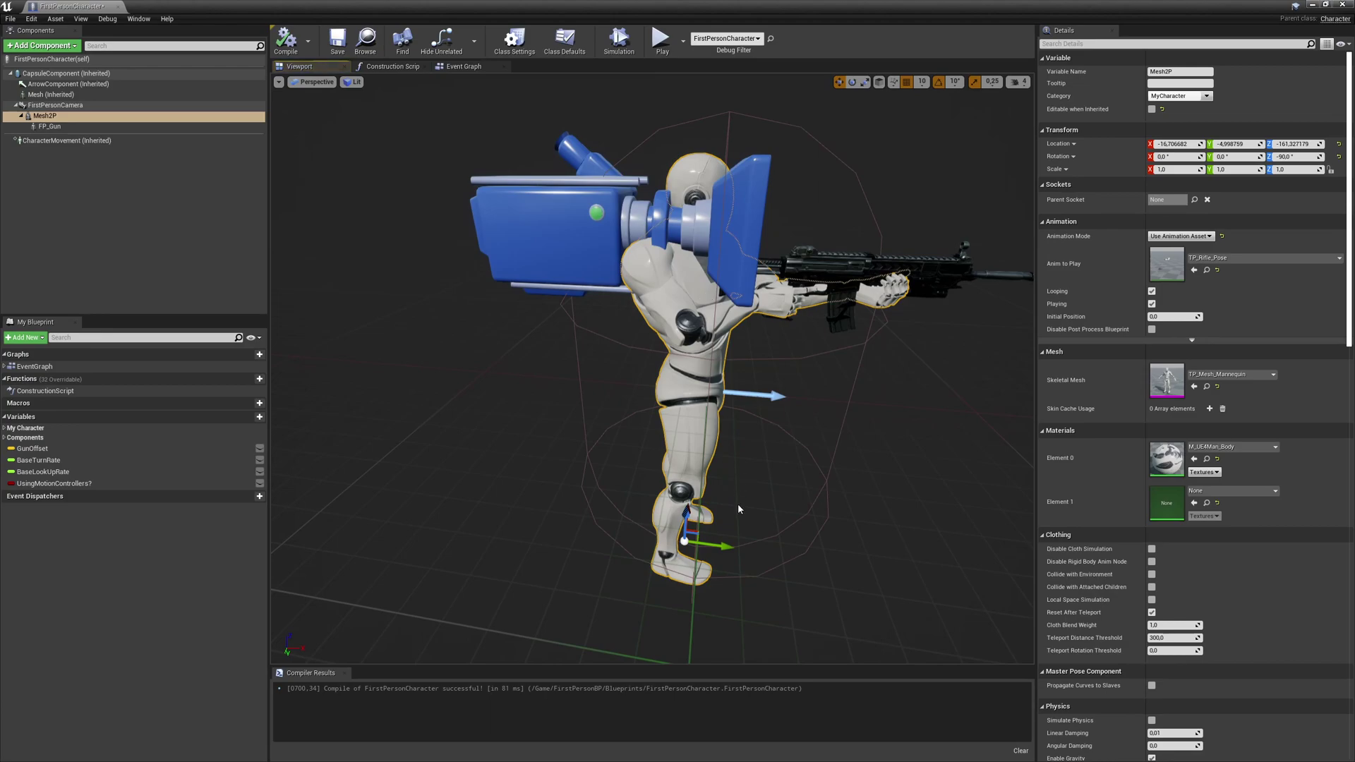
drag(728, 547, 752, 549)
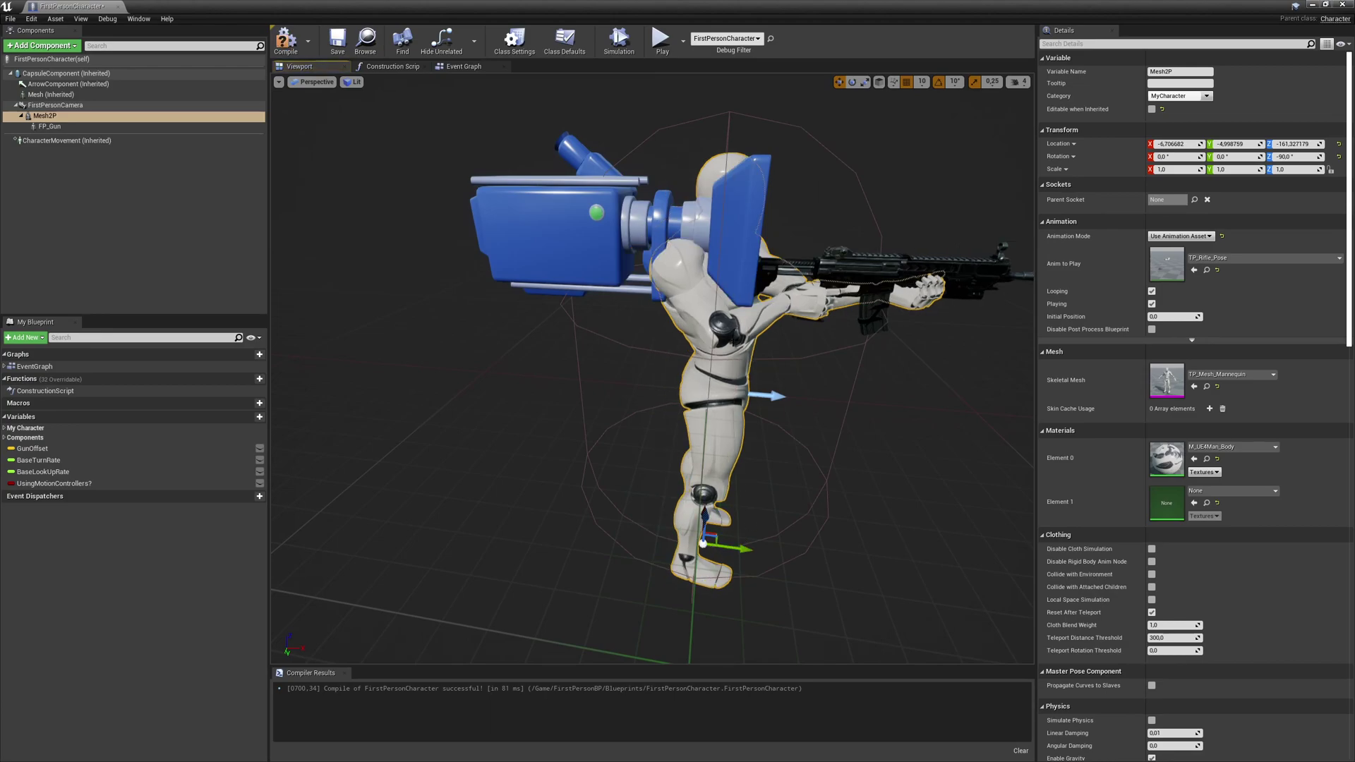
click(286, 39)
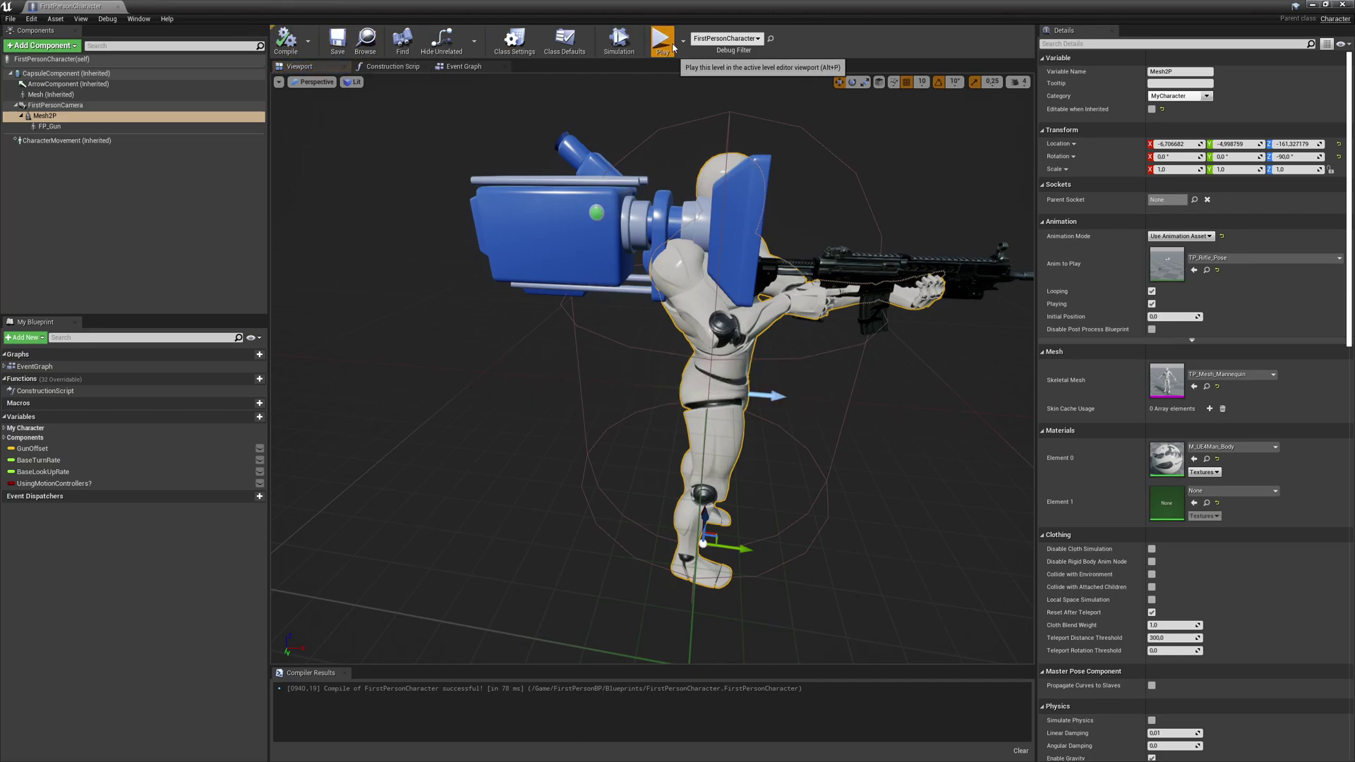
- Play the level with the shifted mesh, strafe both ways to inspect the arms and rifle, and stop the session
click(660, 39)
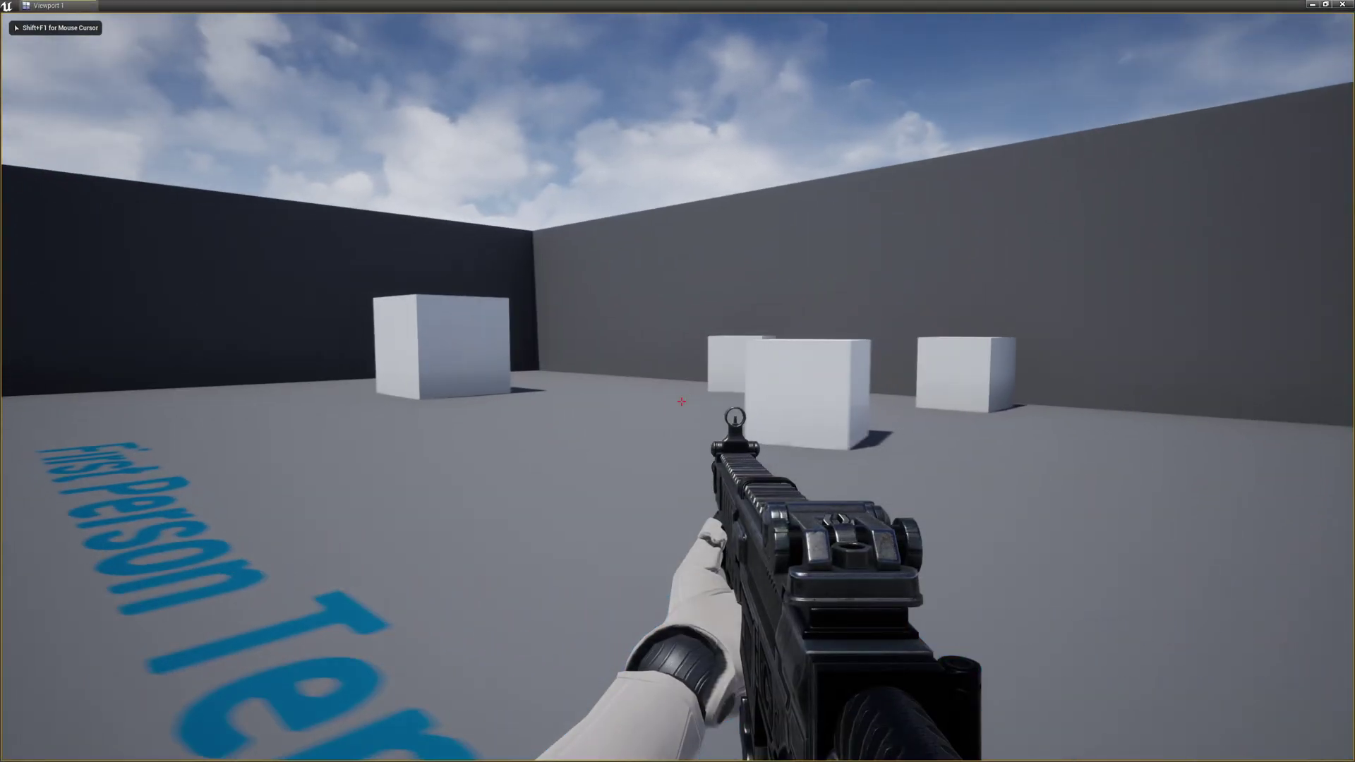
key(a)
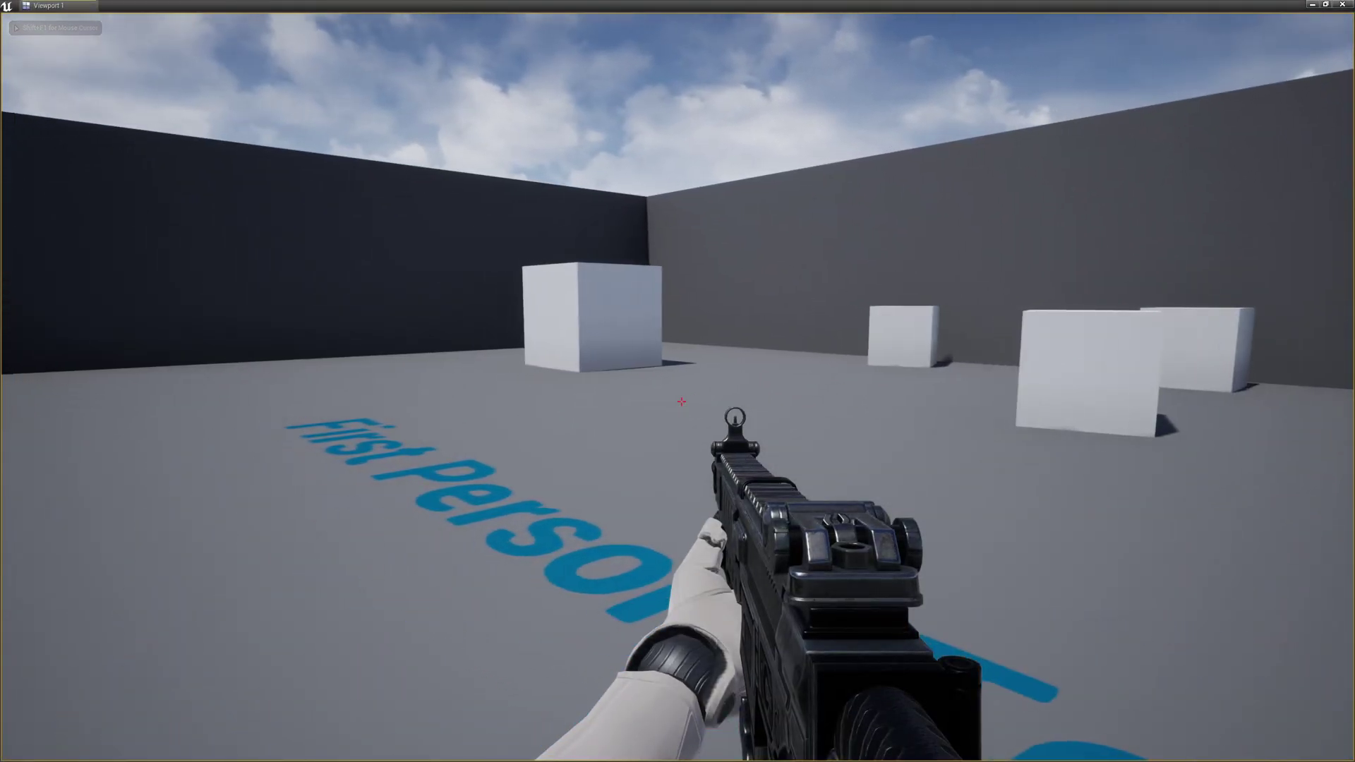
key(d)
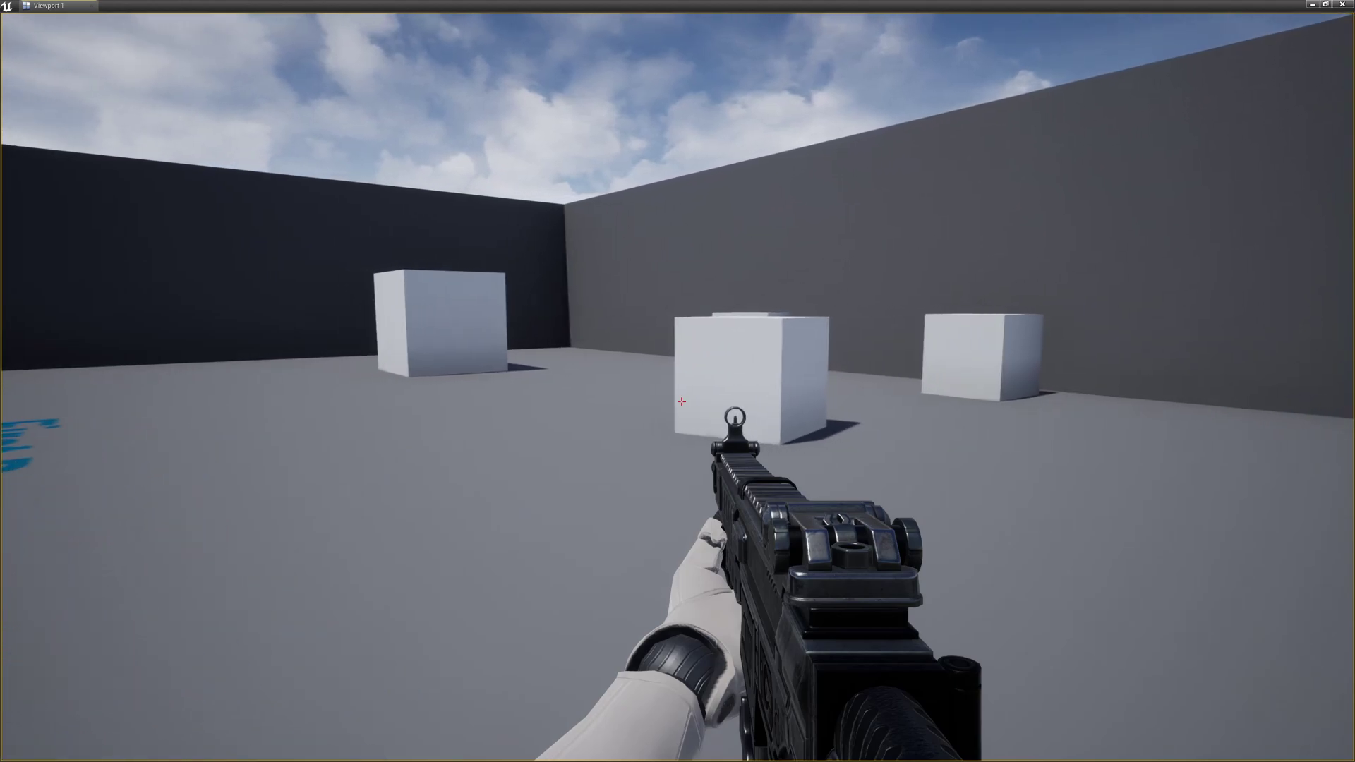
key(a)
key(a)
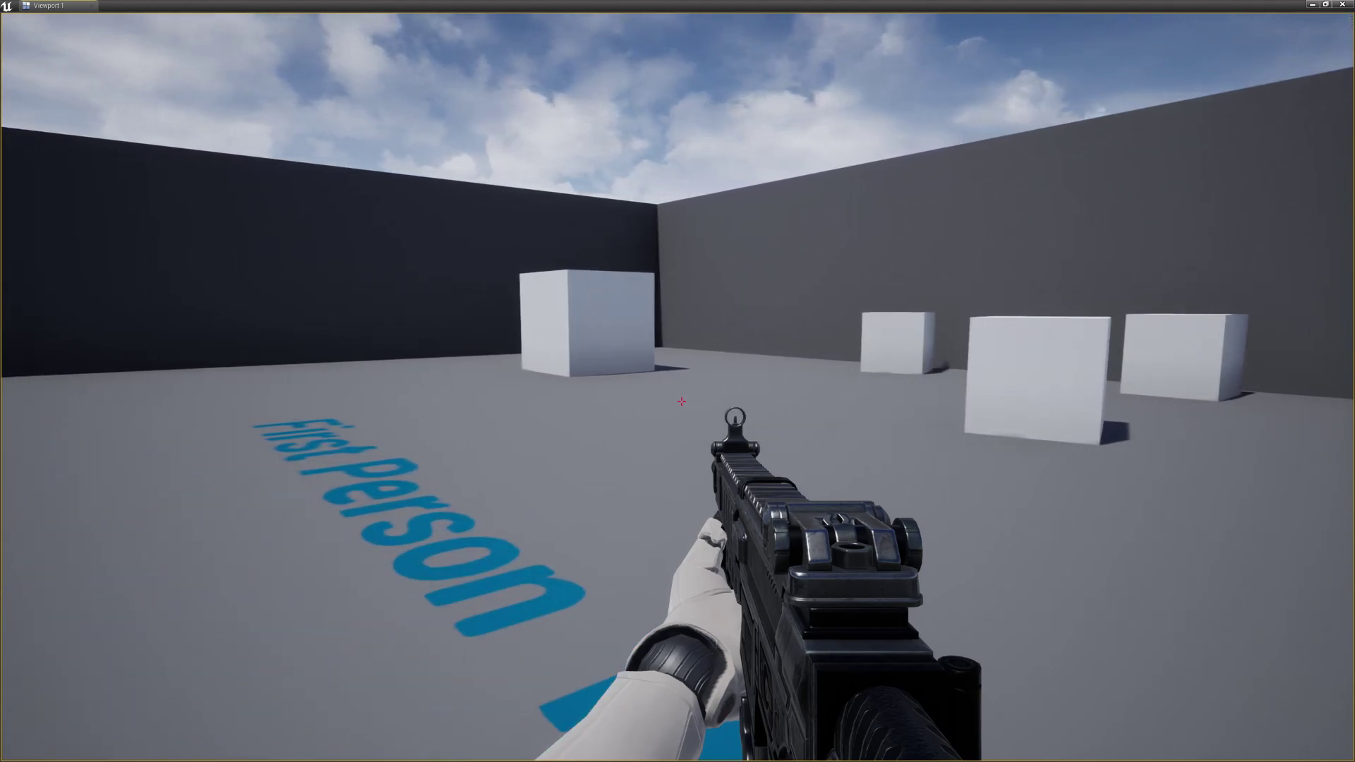
key(d)
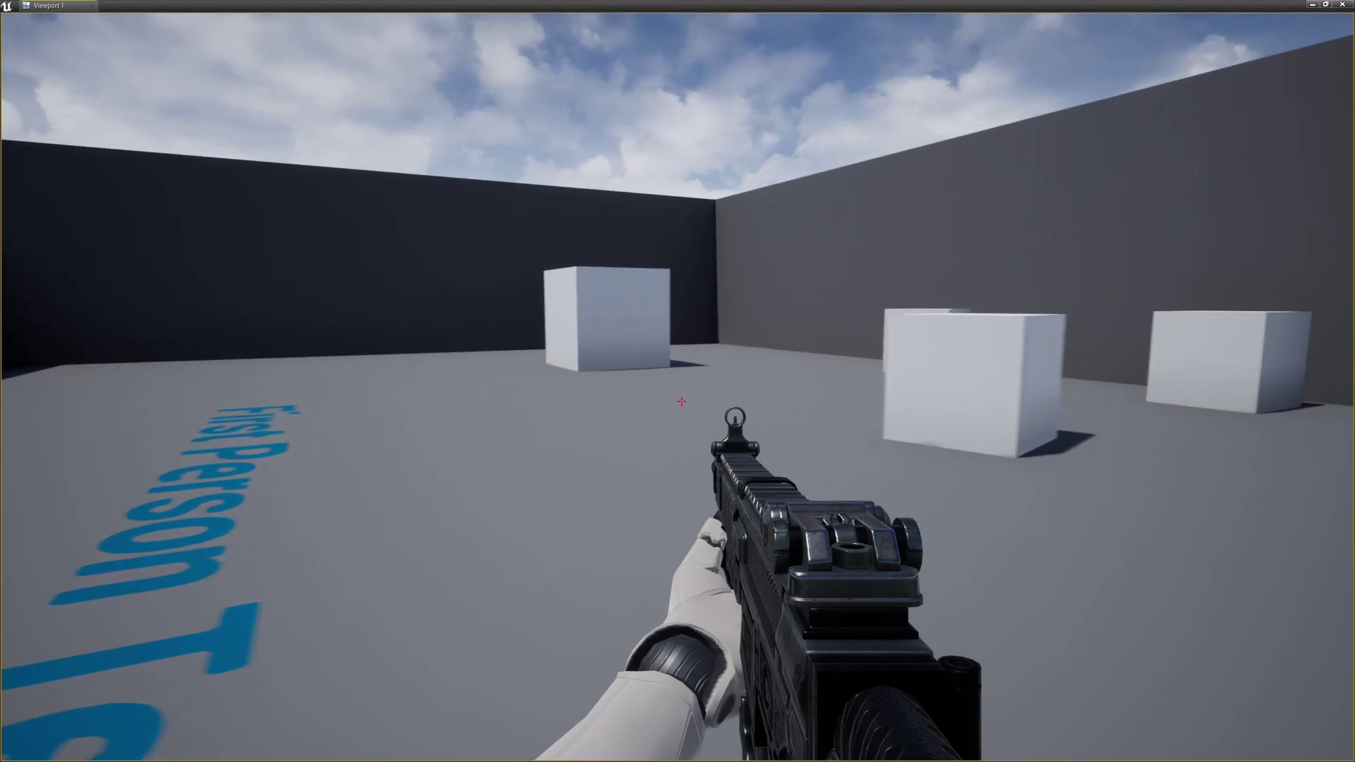
key(Escape)
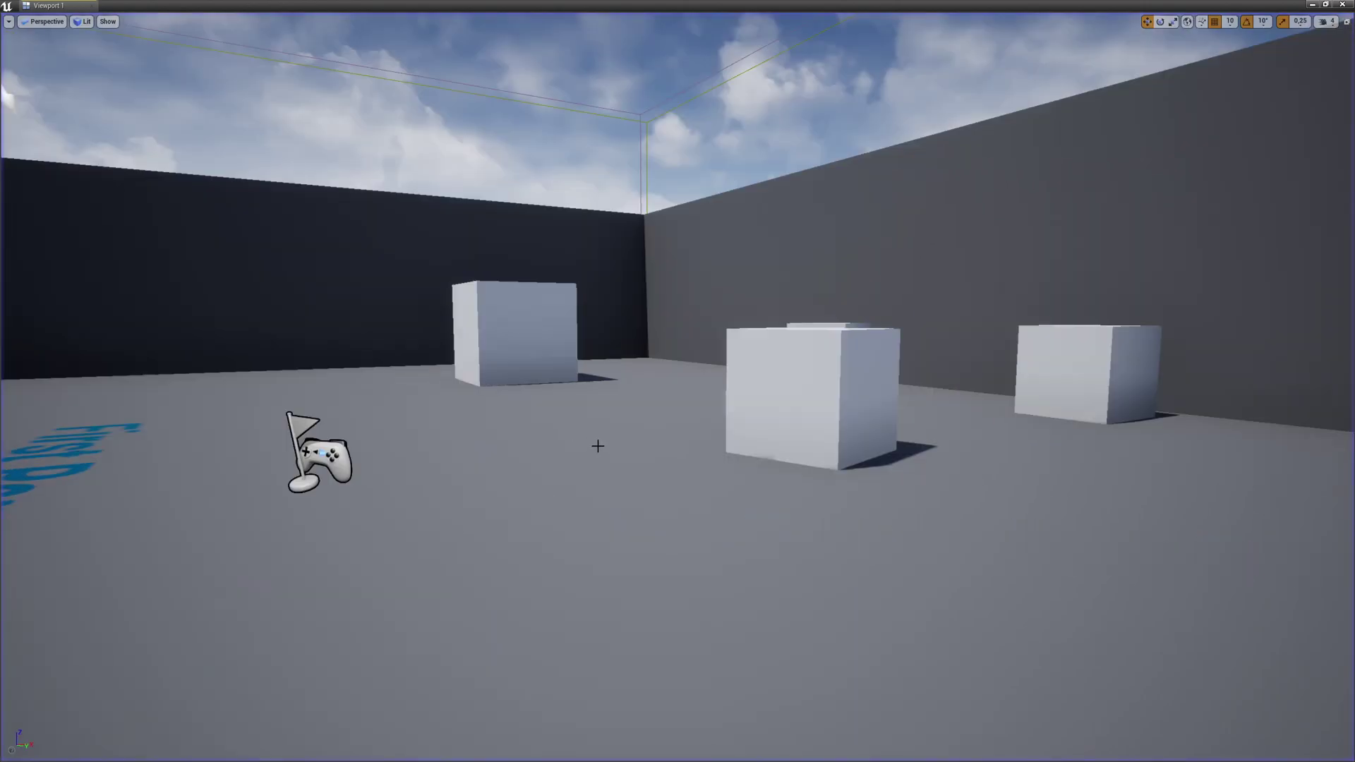
click(1317, 4)
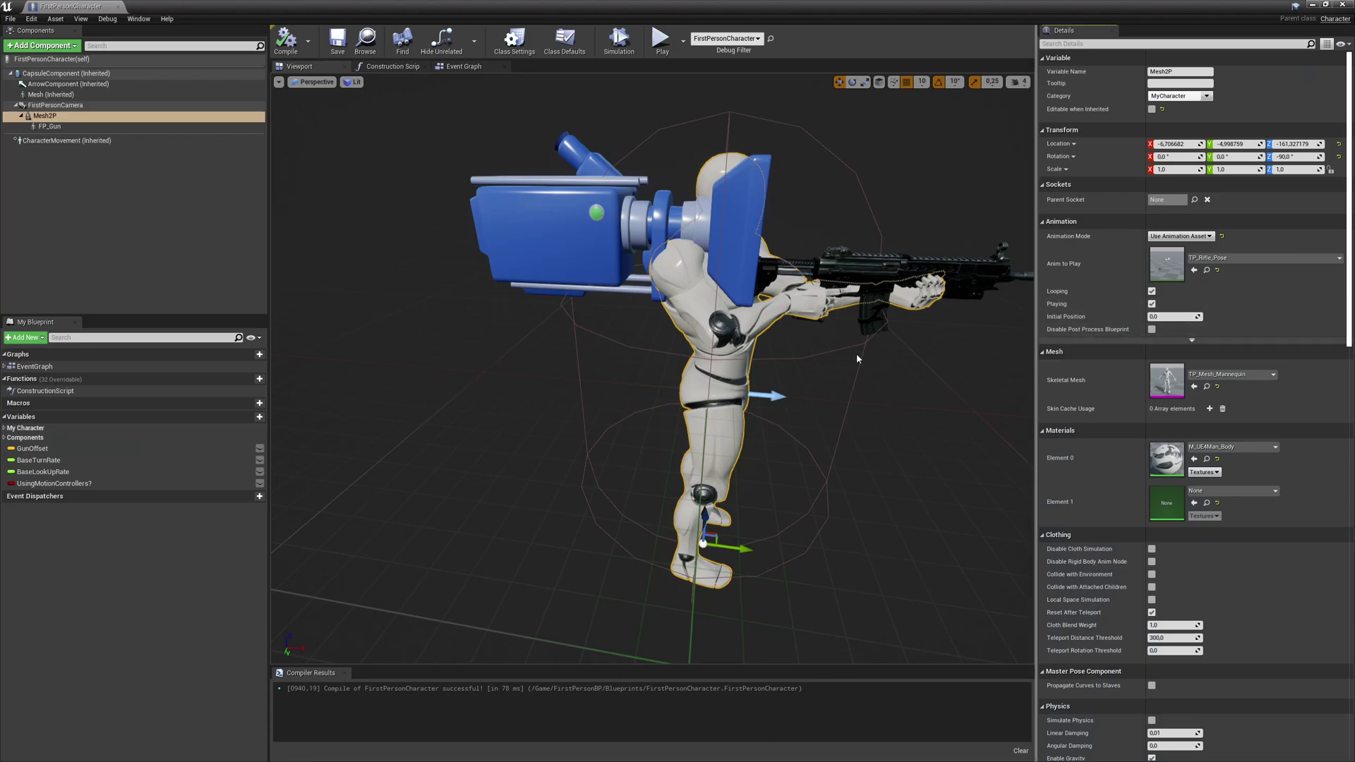
- Orbit around the character's rifle in the blueprint, switch back to Blender, and deselect the mannequin skeleton
mouse_move(819, 266)
right_down()
mouse_move(762, 290)
mouse_move(820, 266)
mouse_move(784, 286)
mouse_move(794, 263)
right_up()
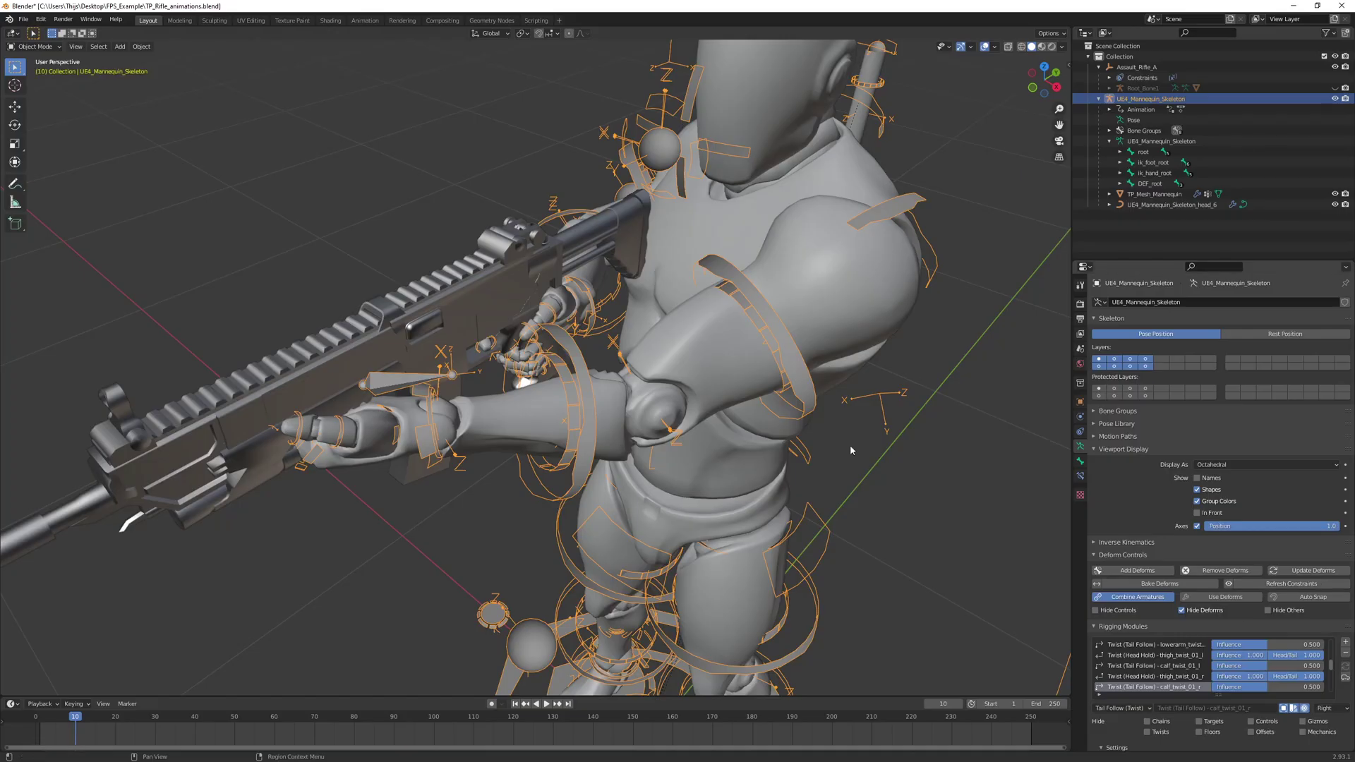
right_click(706, 366)
middle_drag(852, 319, 761, 300)
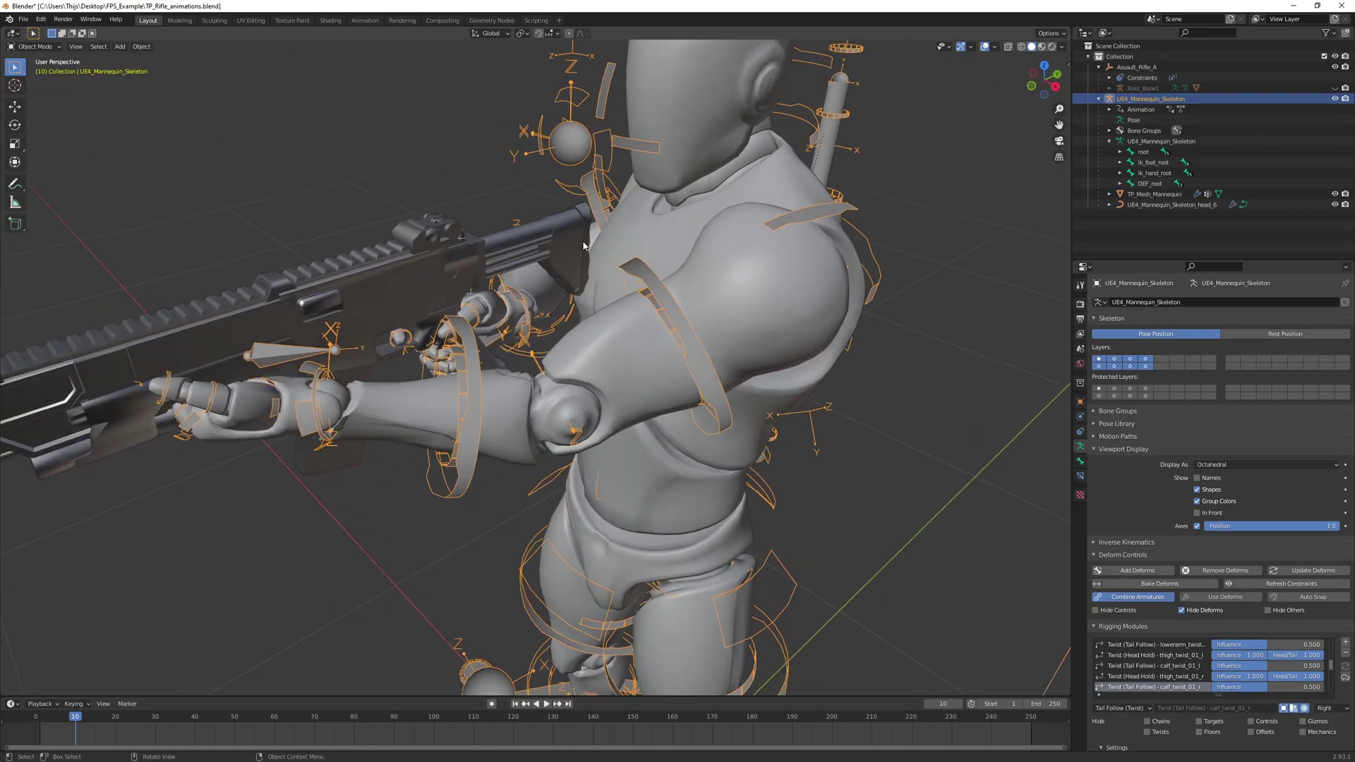
click(438, 182)
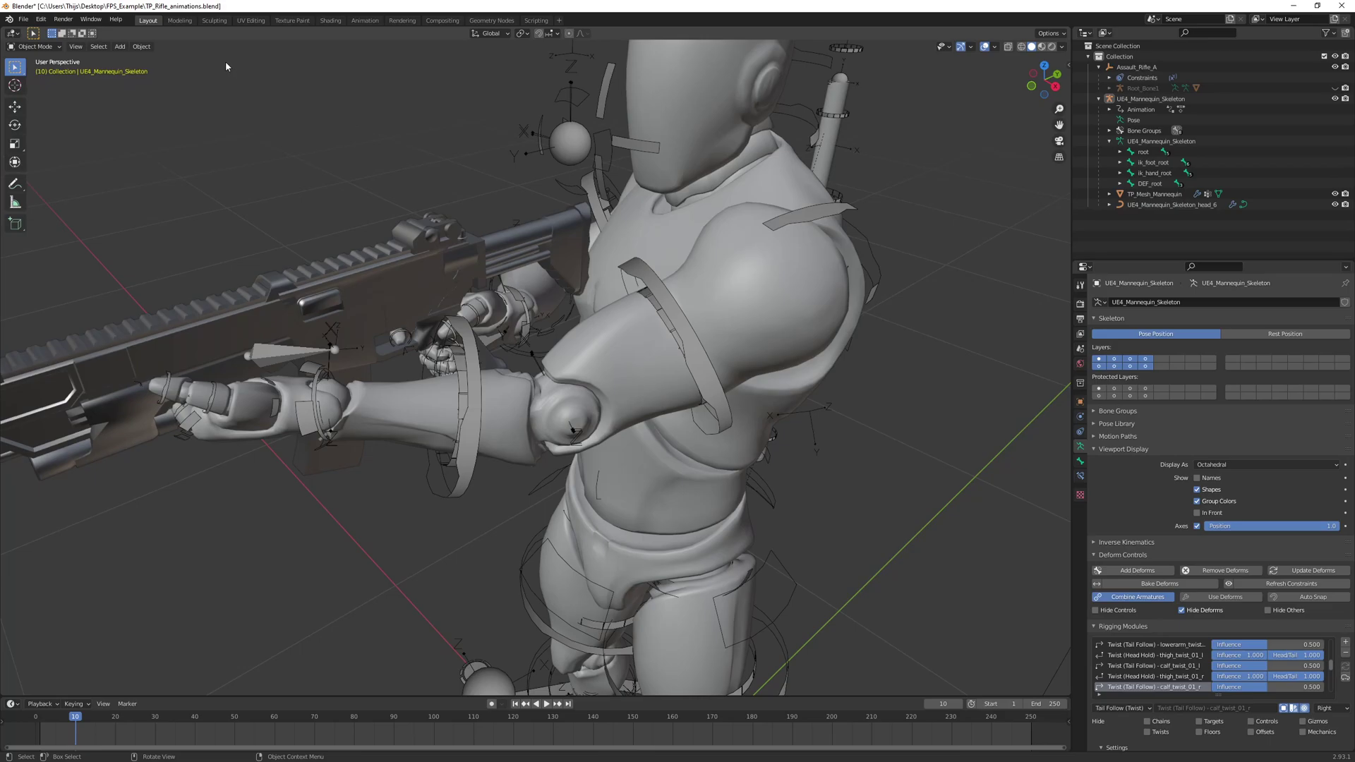
- Save a copy of the Blender file in the FPS_Example folder as FP_Rifle_animations.blend
click(41, 19)
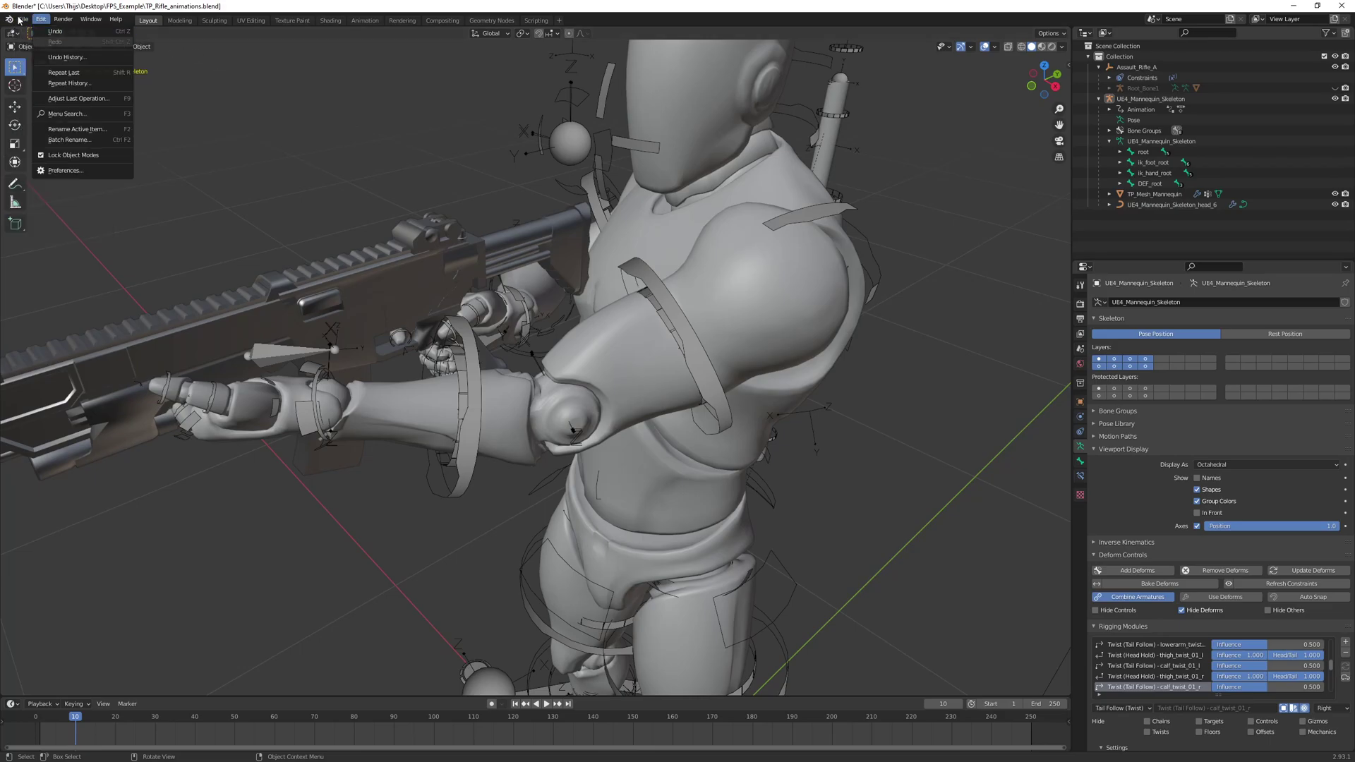
click(39, 32)
click(23, 20)
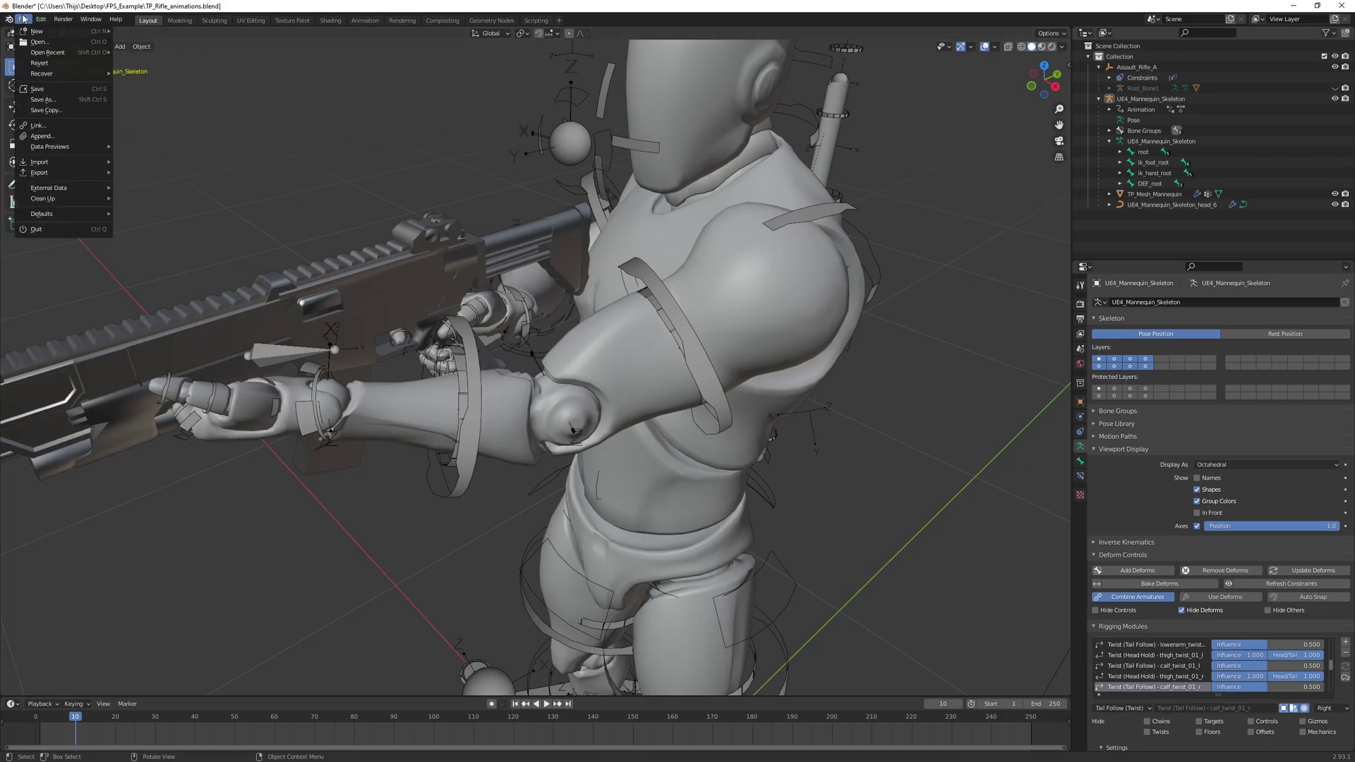
click(42, 100)
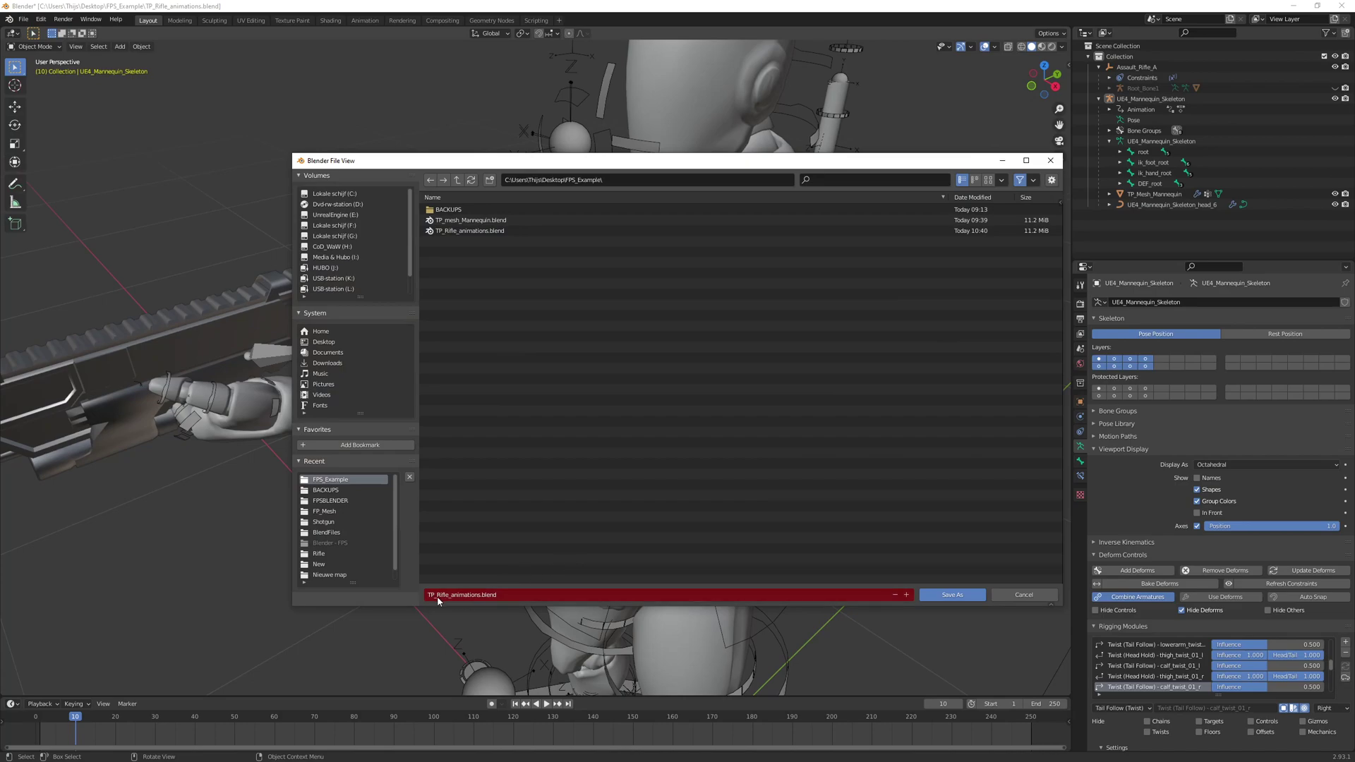
key(Delete)
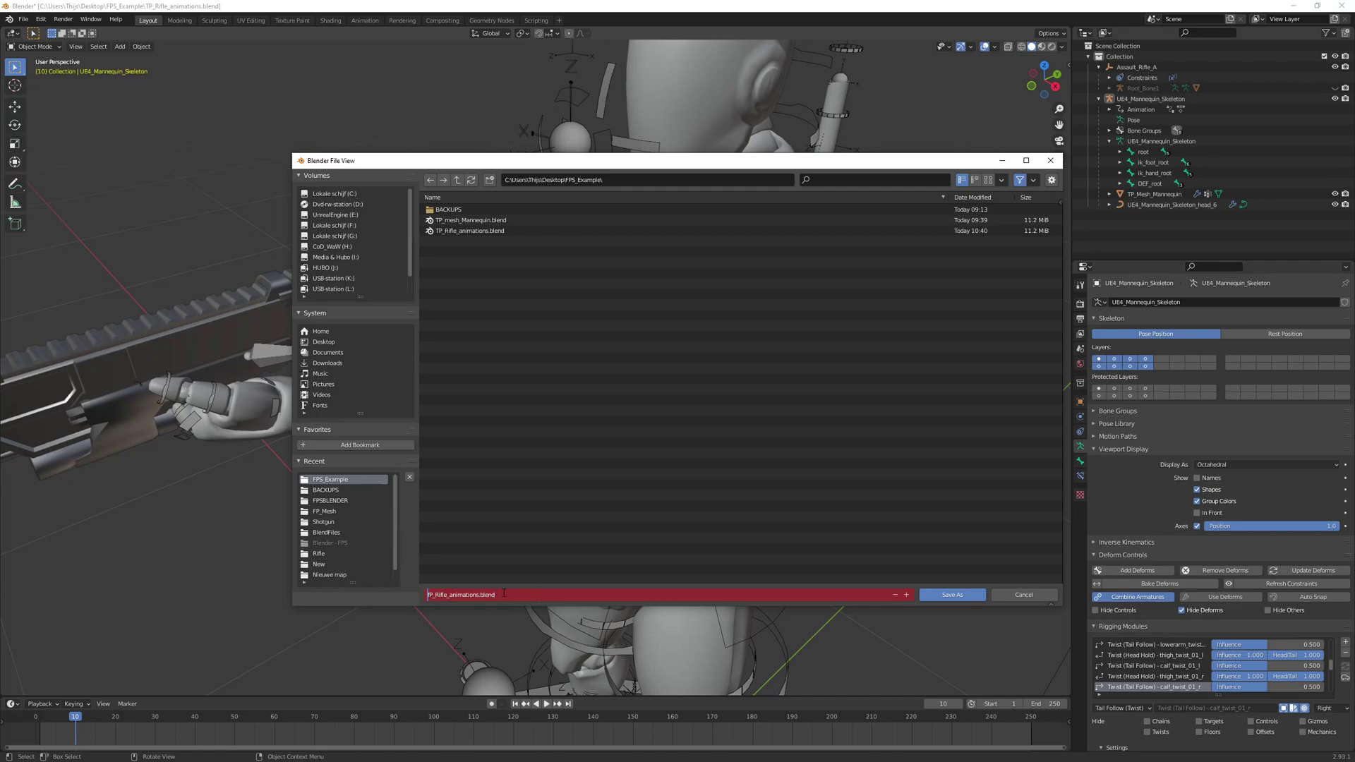
text(F)
click(938, 594)
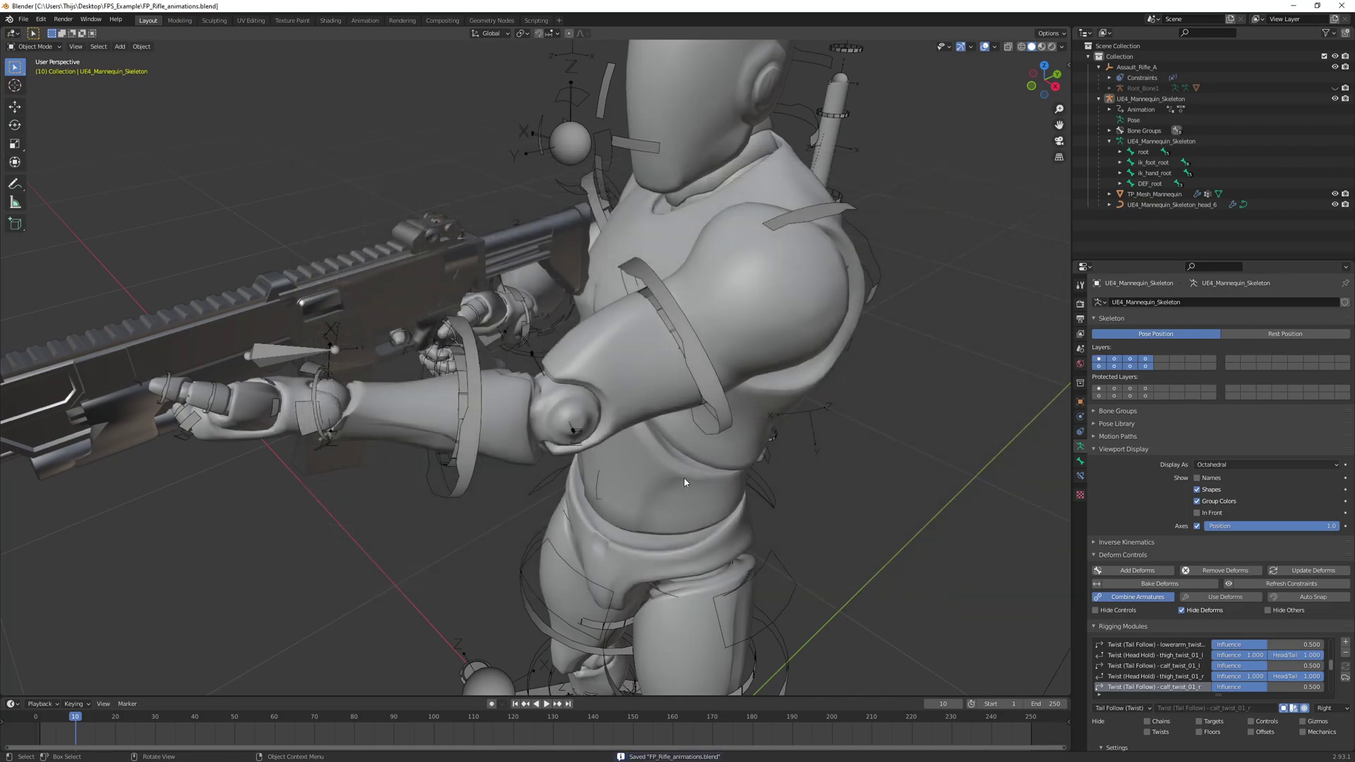
- Select the mannequin body mesh, enter Edit Mode and set the selection mode to faces
scroll(686, 483, down, 4)
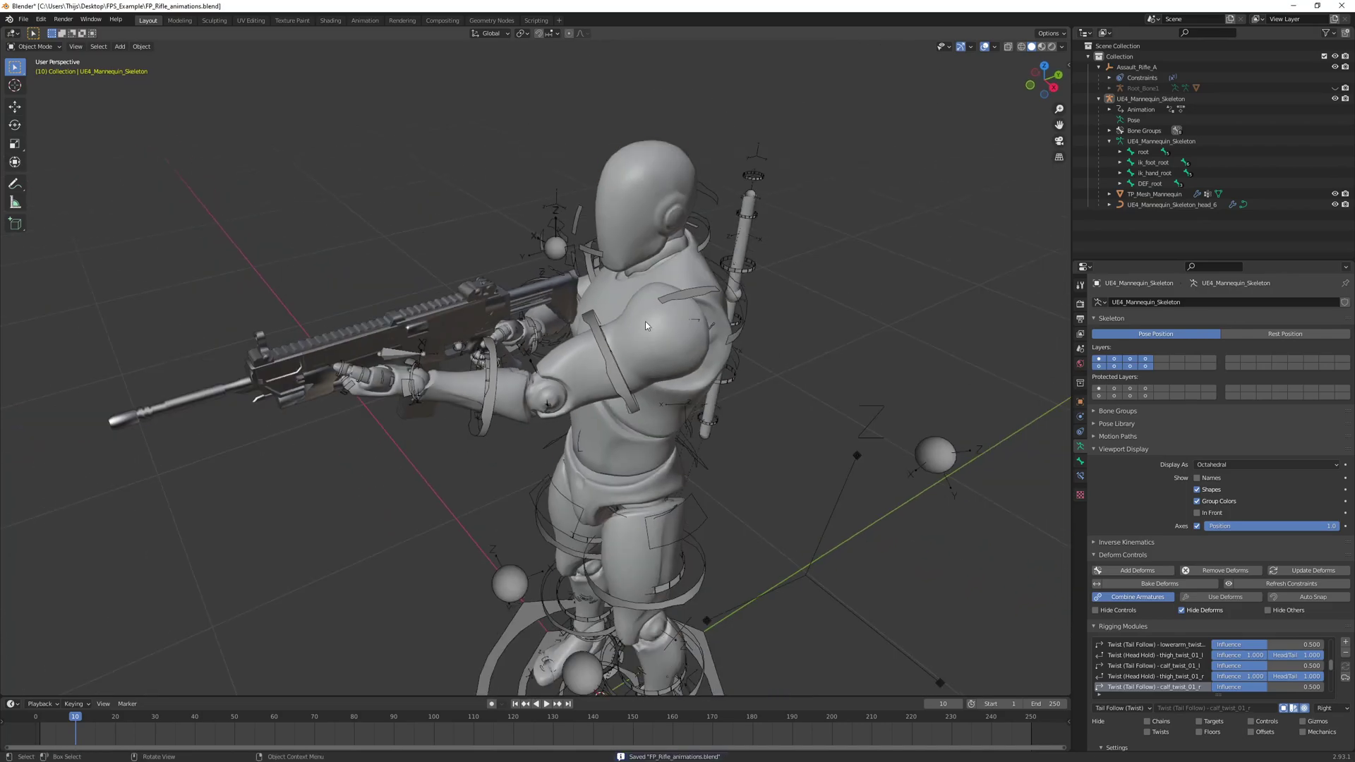
click(646, 323)
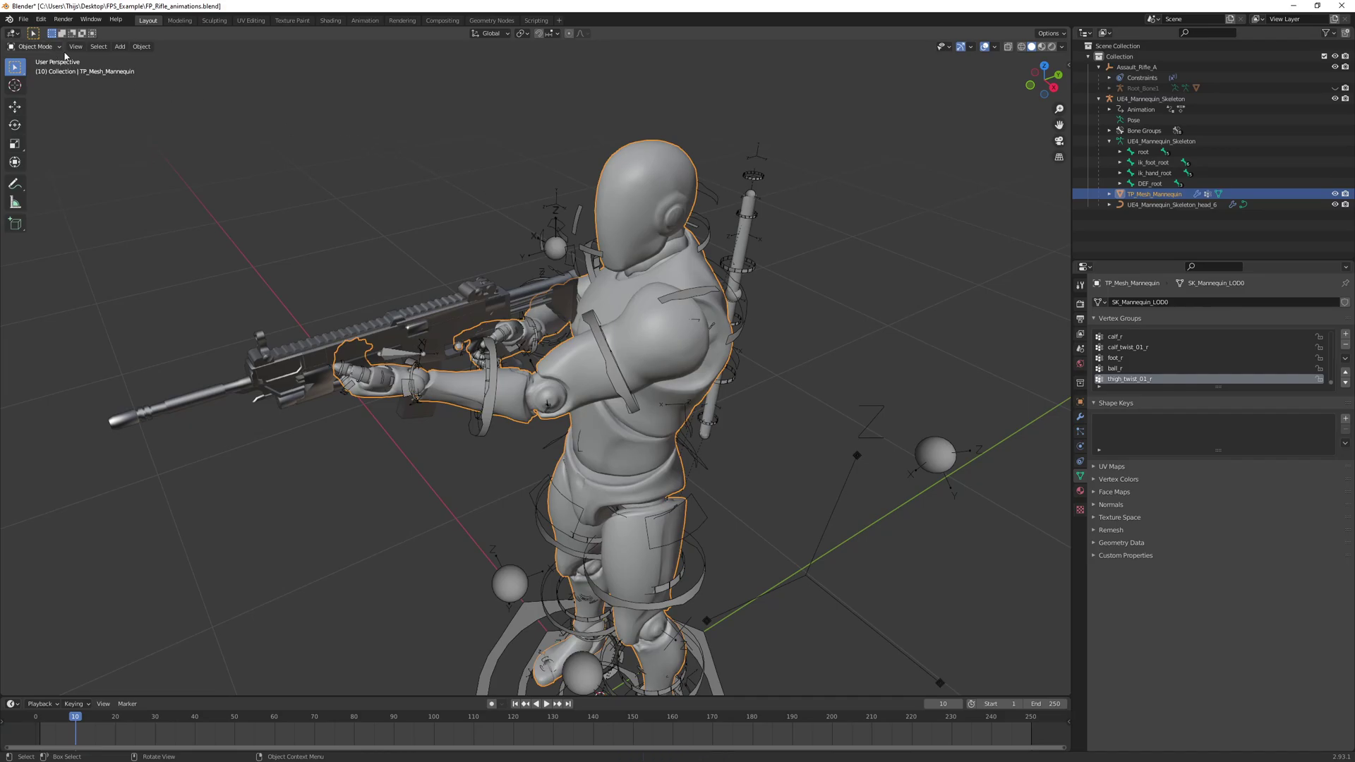
click(34, 47)
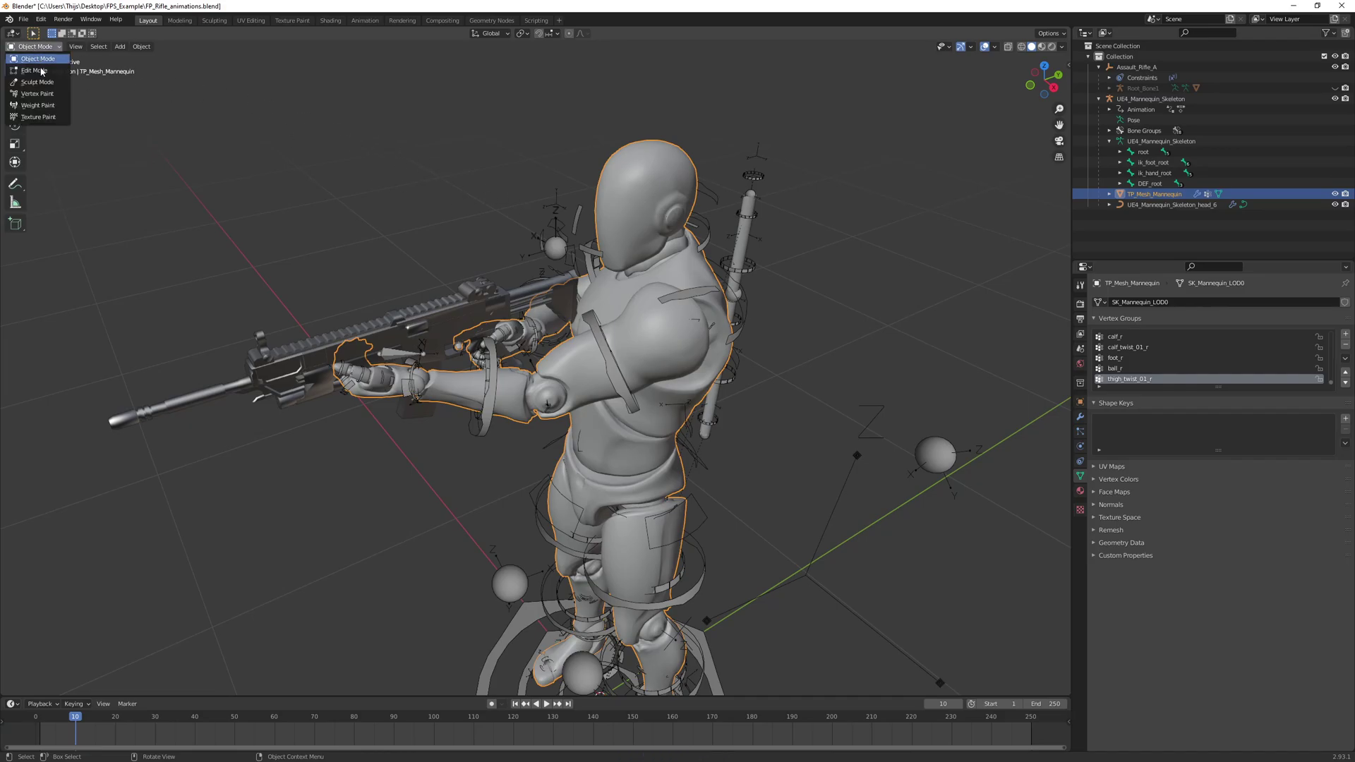
click(43, 71)
middle_drag(394, 126, 436, 125)
click(436, 125)
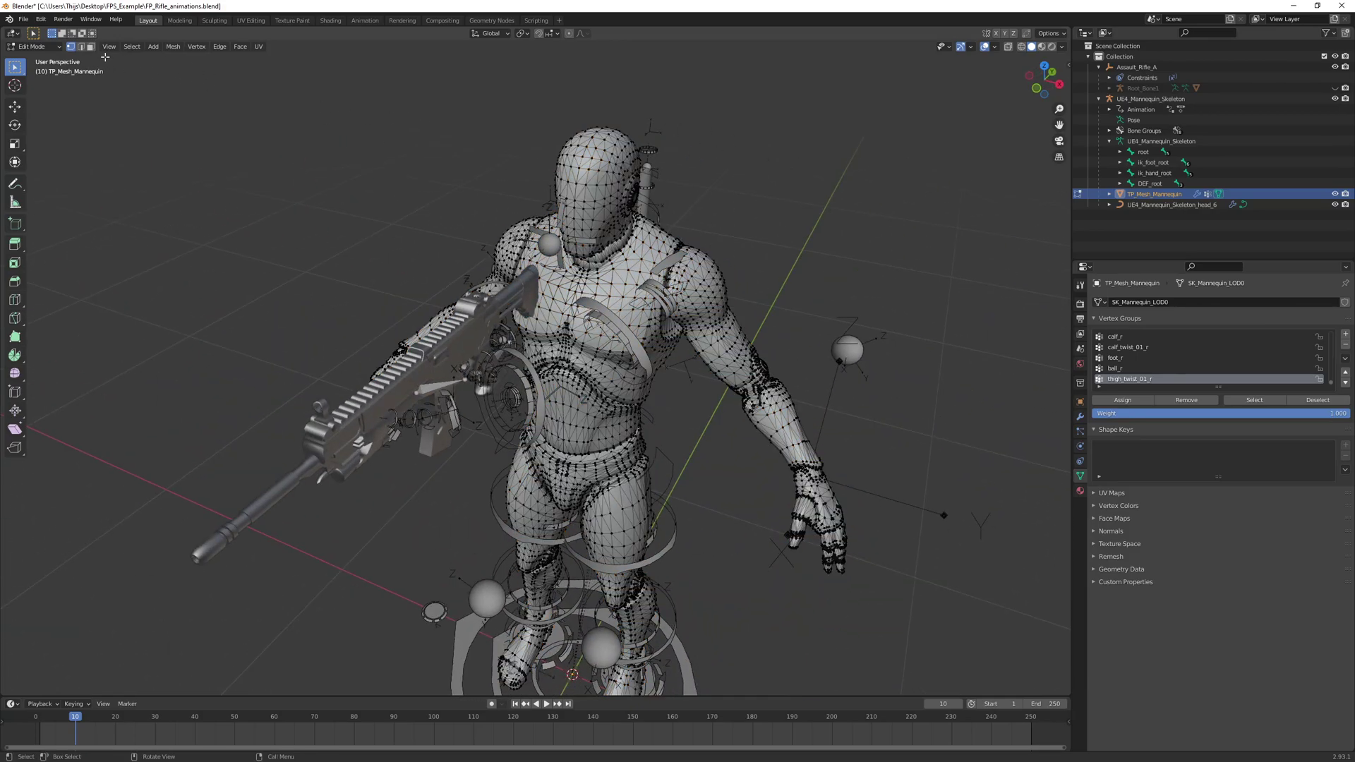
click(91, 48)
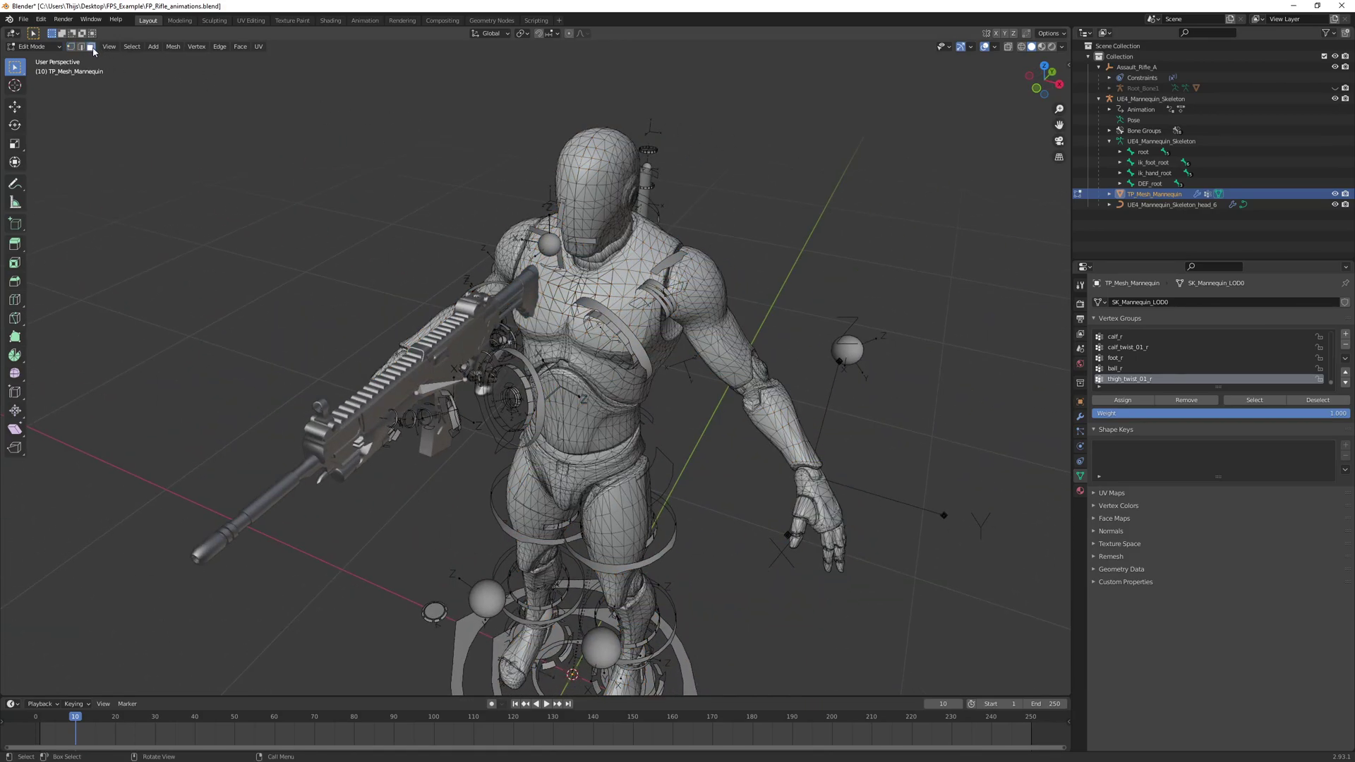
middle_drag(472, 177, 538, 162)
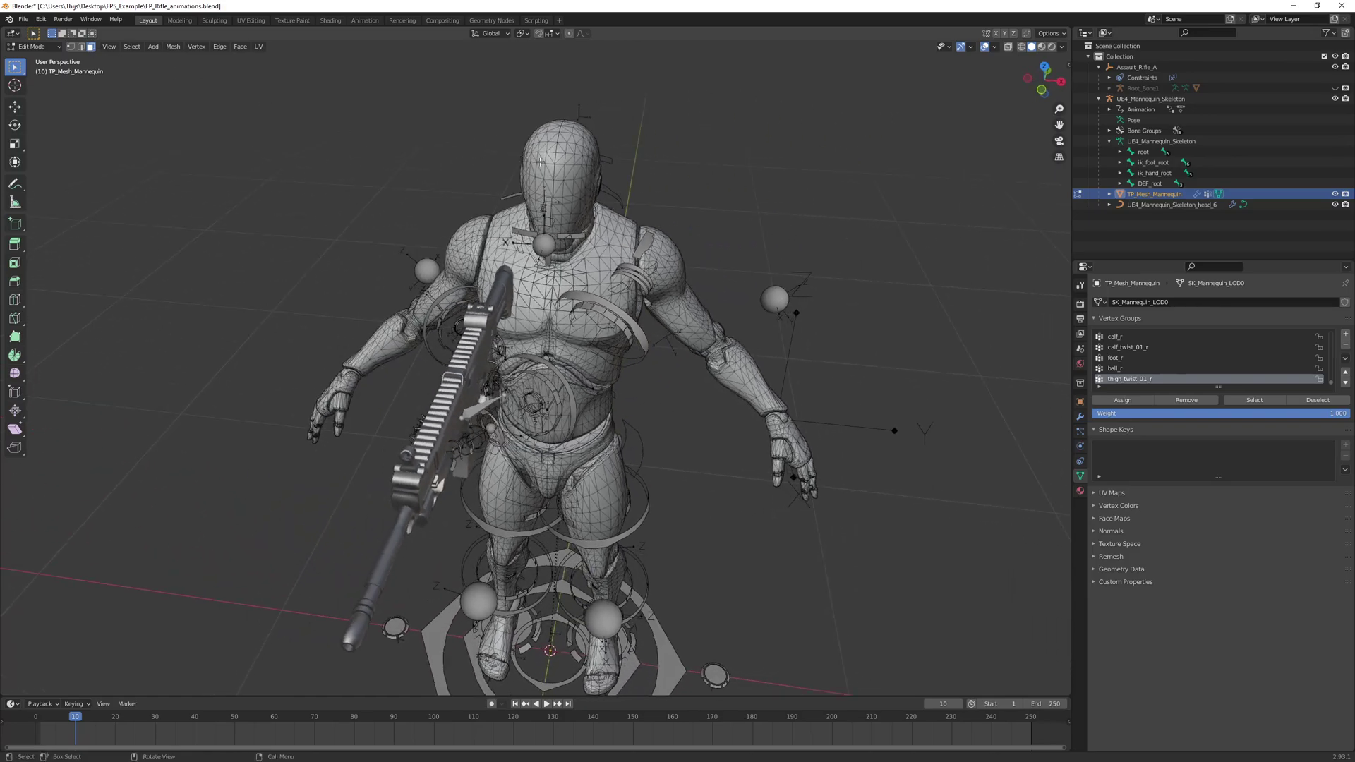
- Select the linked outer geometry of the head, chest, abdomen, pelvis and both thighs, and delete it
key(l)
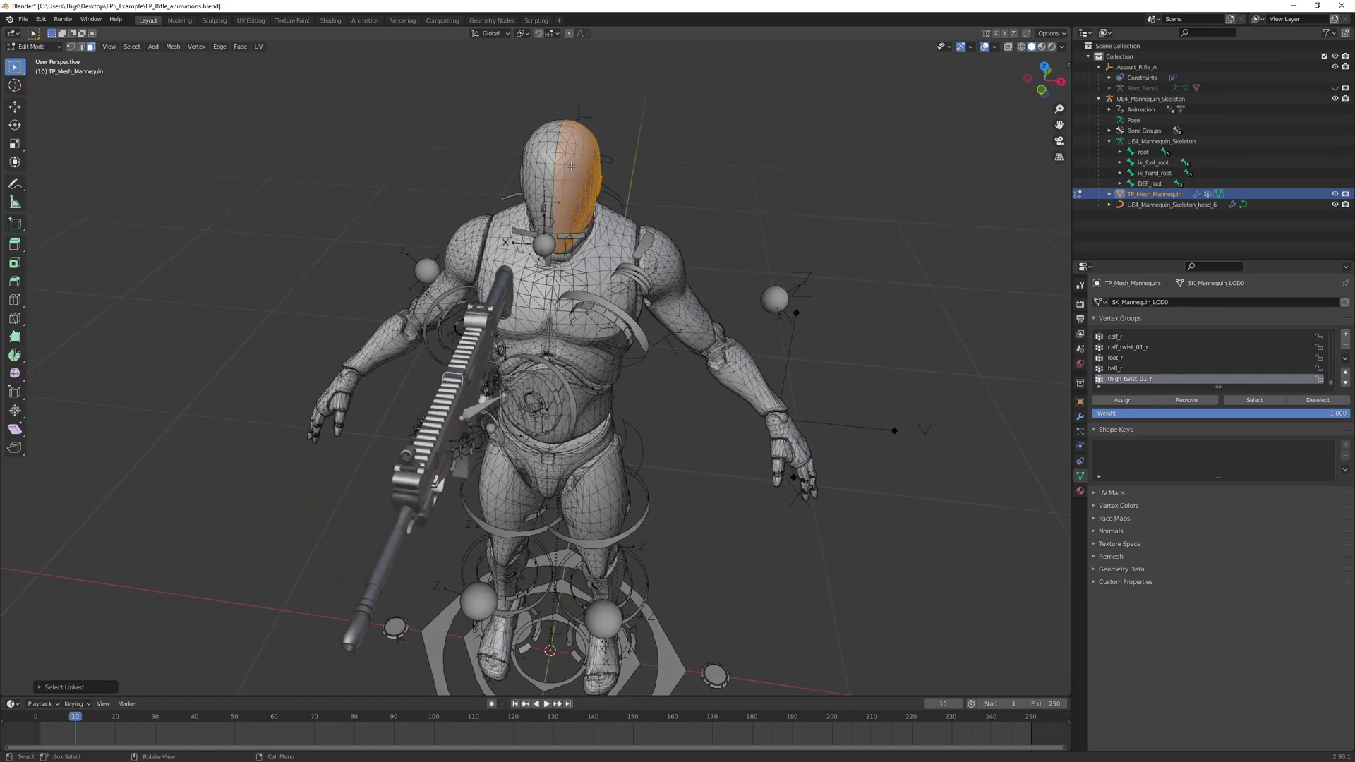
key(l)
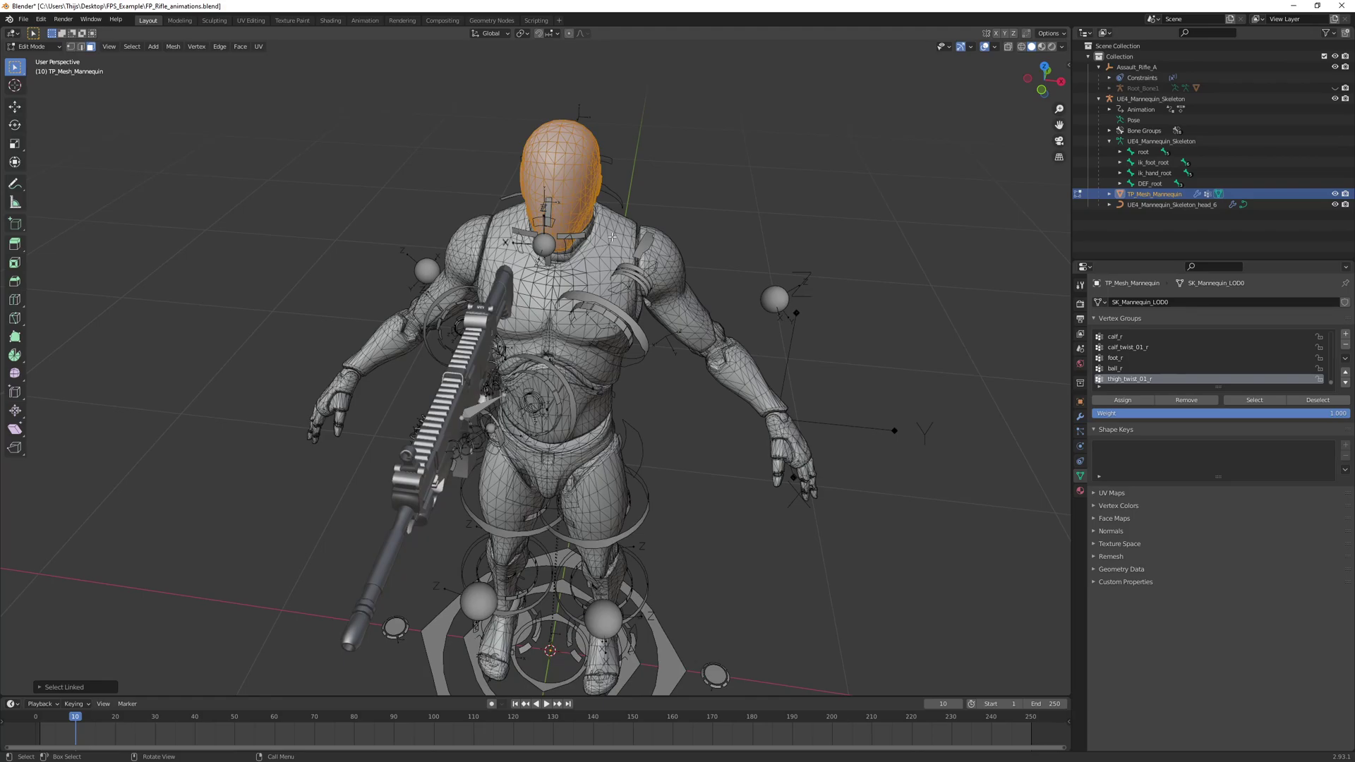
middle_drag(598, 192, 639, 260)
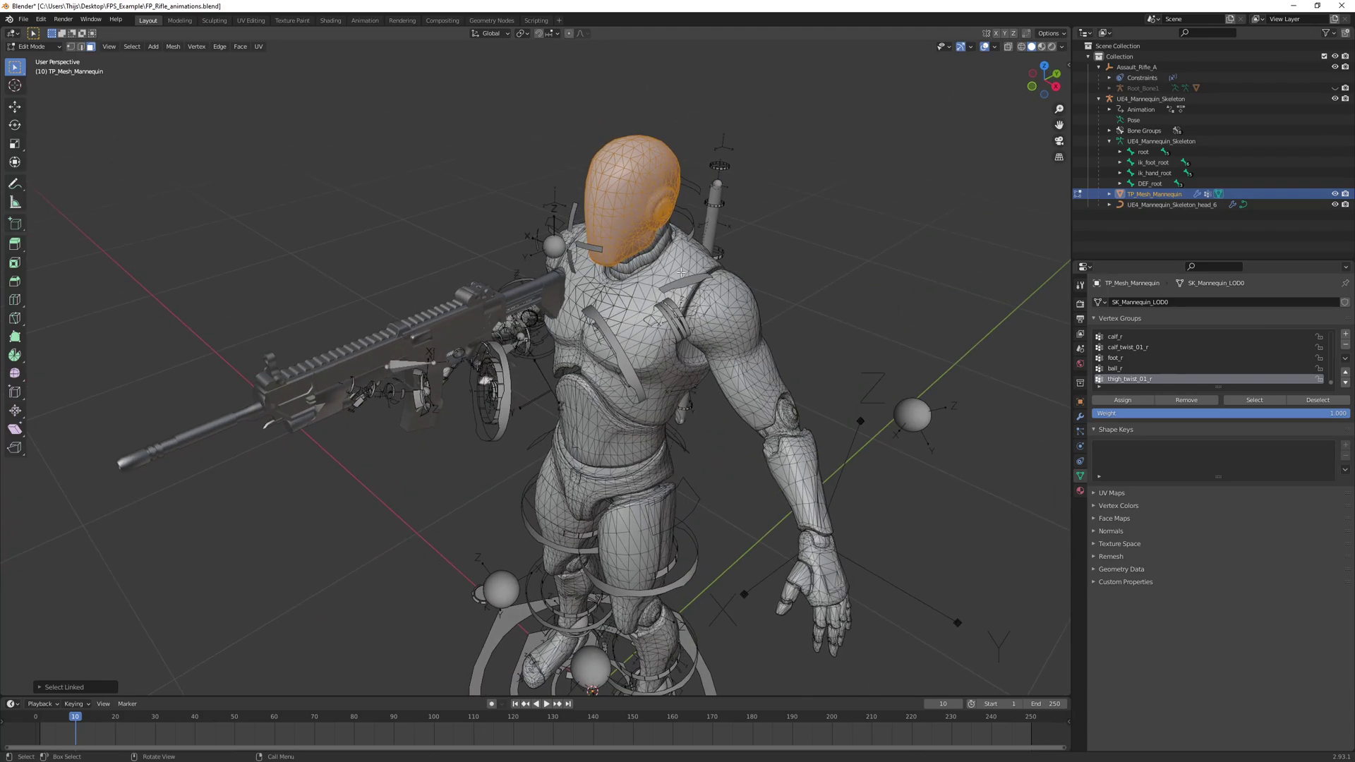
key(l)
key(l)
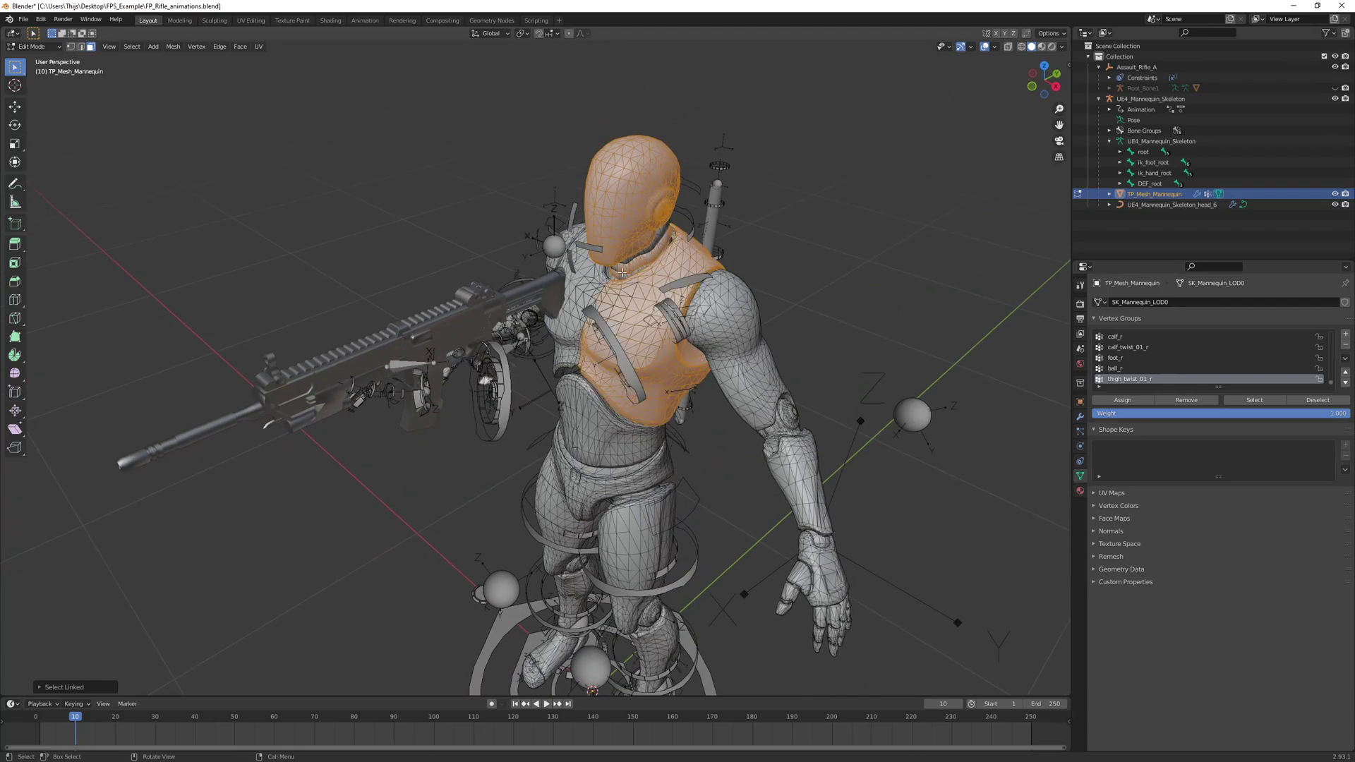
key(l)
key(l)
key(l)
key(l)
key(l)
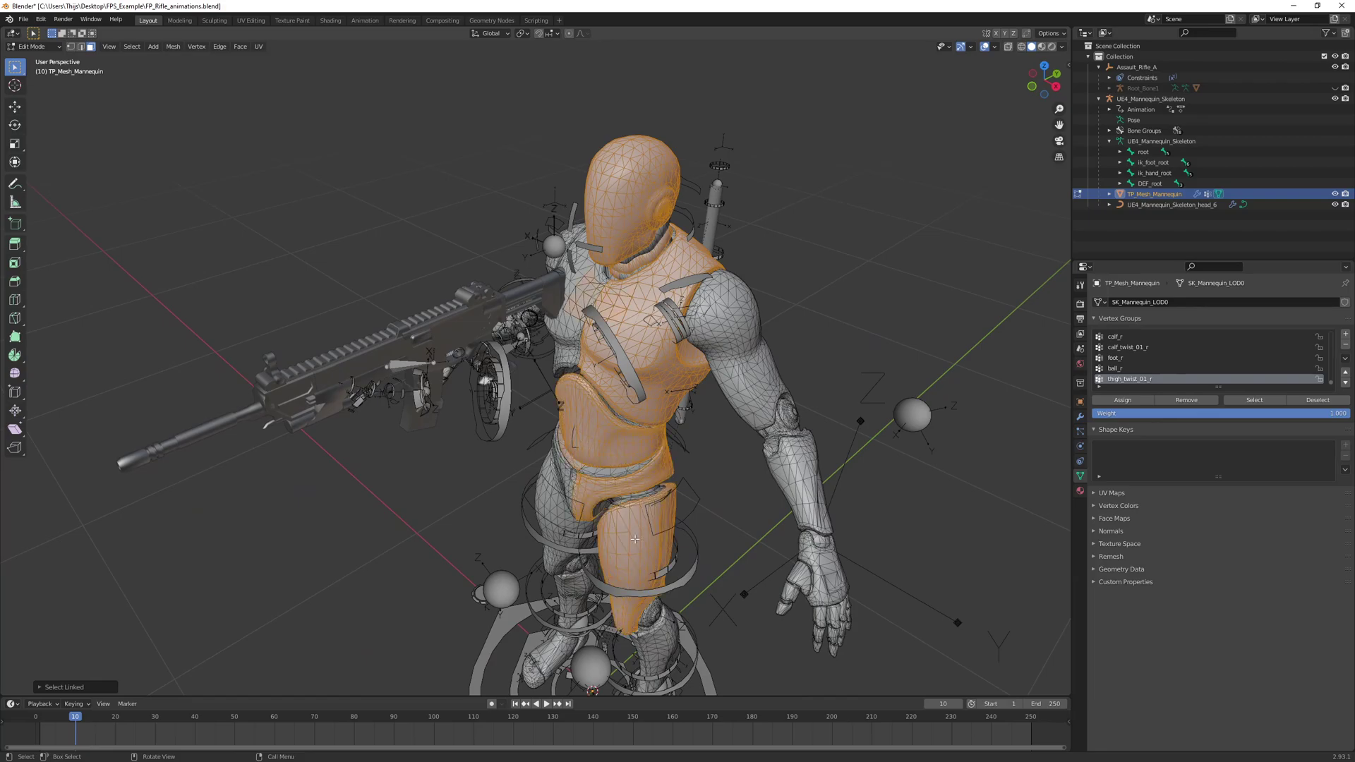
key(l)
key(l)
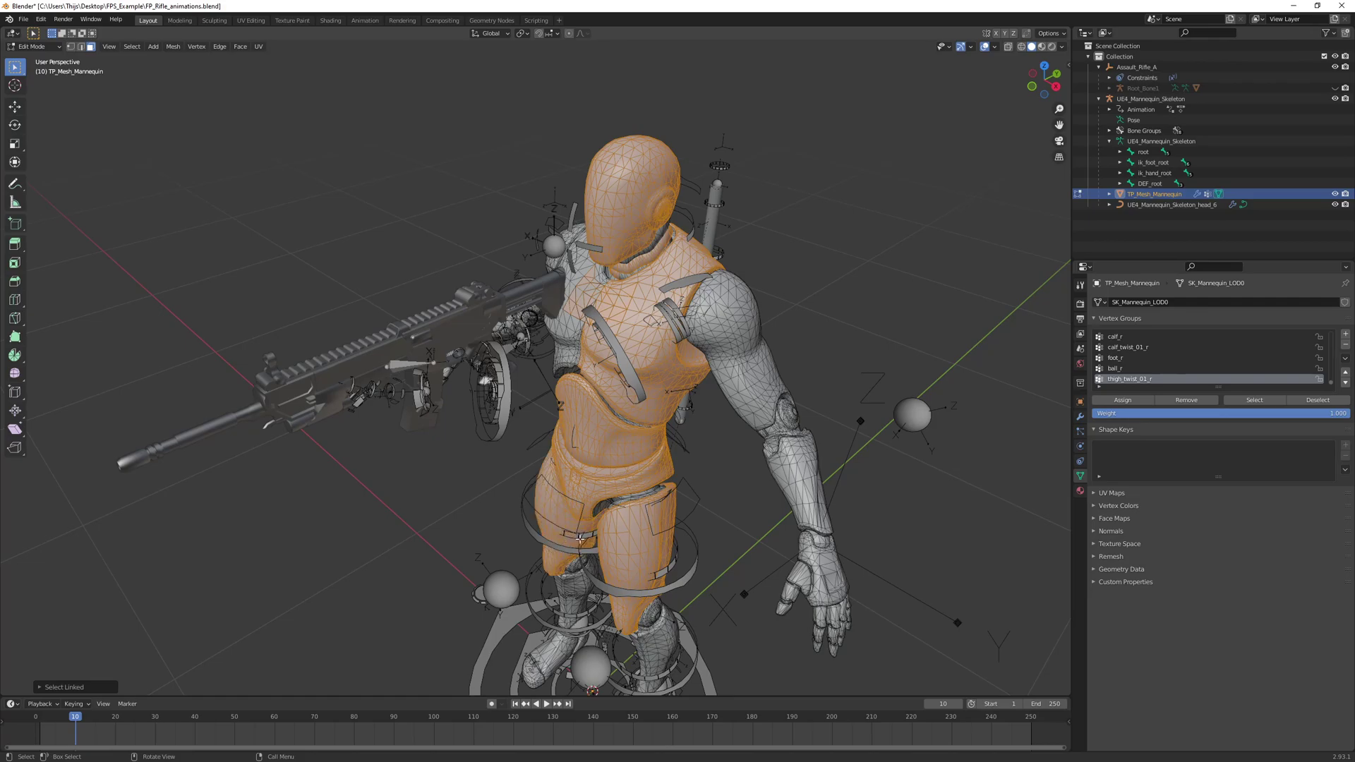
key(x)
click(557, 513)
- Select the linked geometry of both lower legs and feet, and delete it
mouse_move(557, 513)
middle_down()
mouse_move(621, 427)
mouse_move(657, 270)
mouse_move(595, 516)
mouse_move(634, 331)
middle_up()
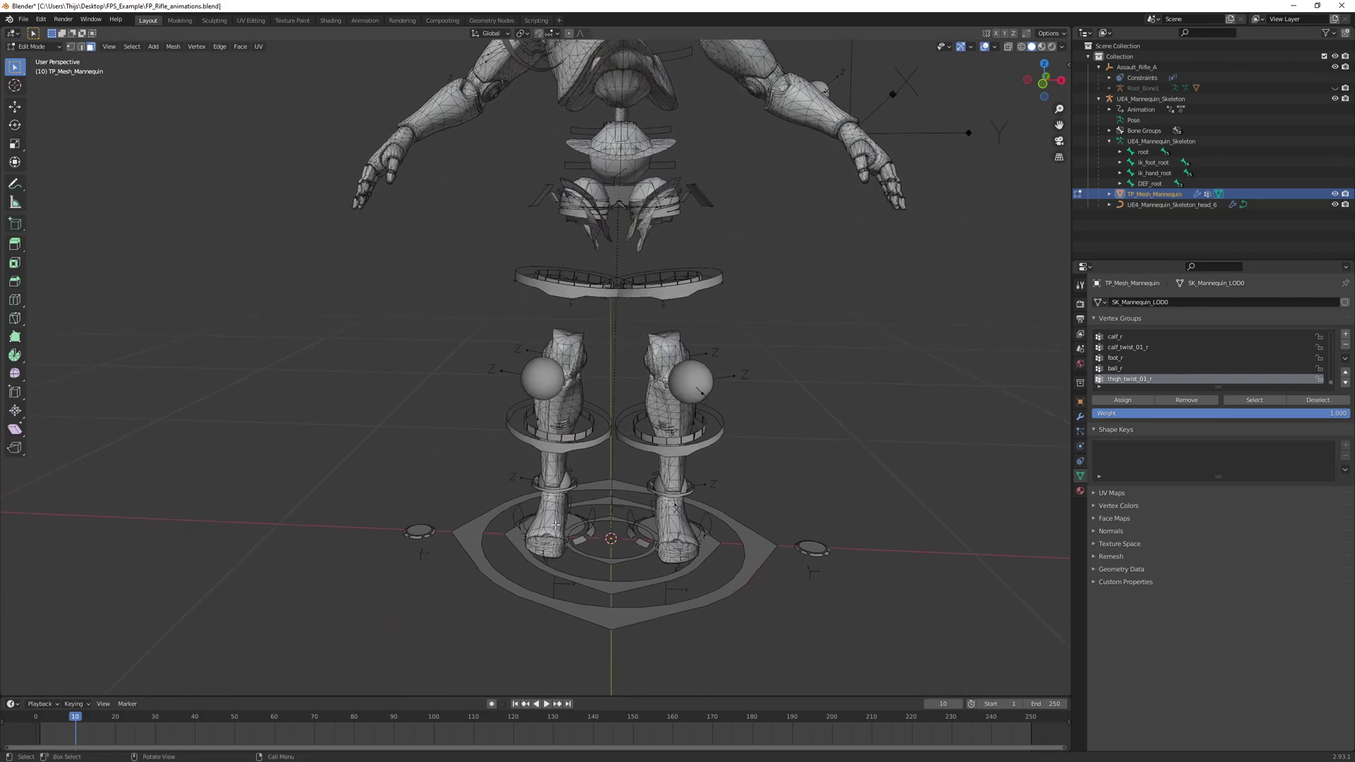
key(l)
key(l)
key(l)
key(l)
key(l)
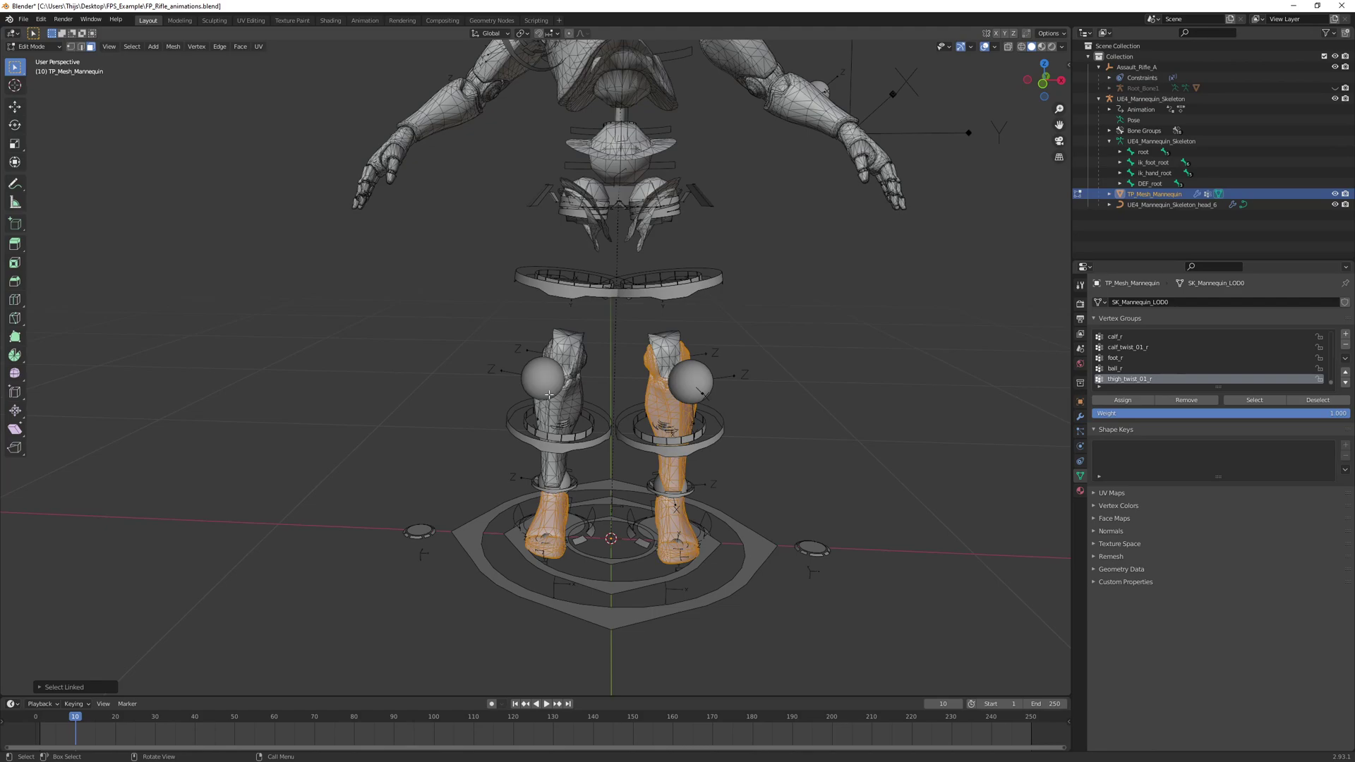
key(l)
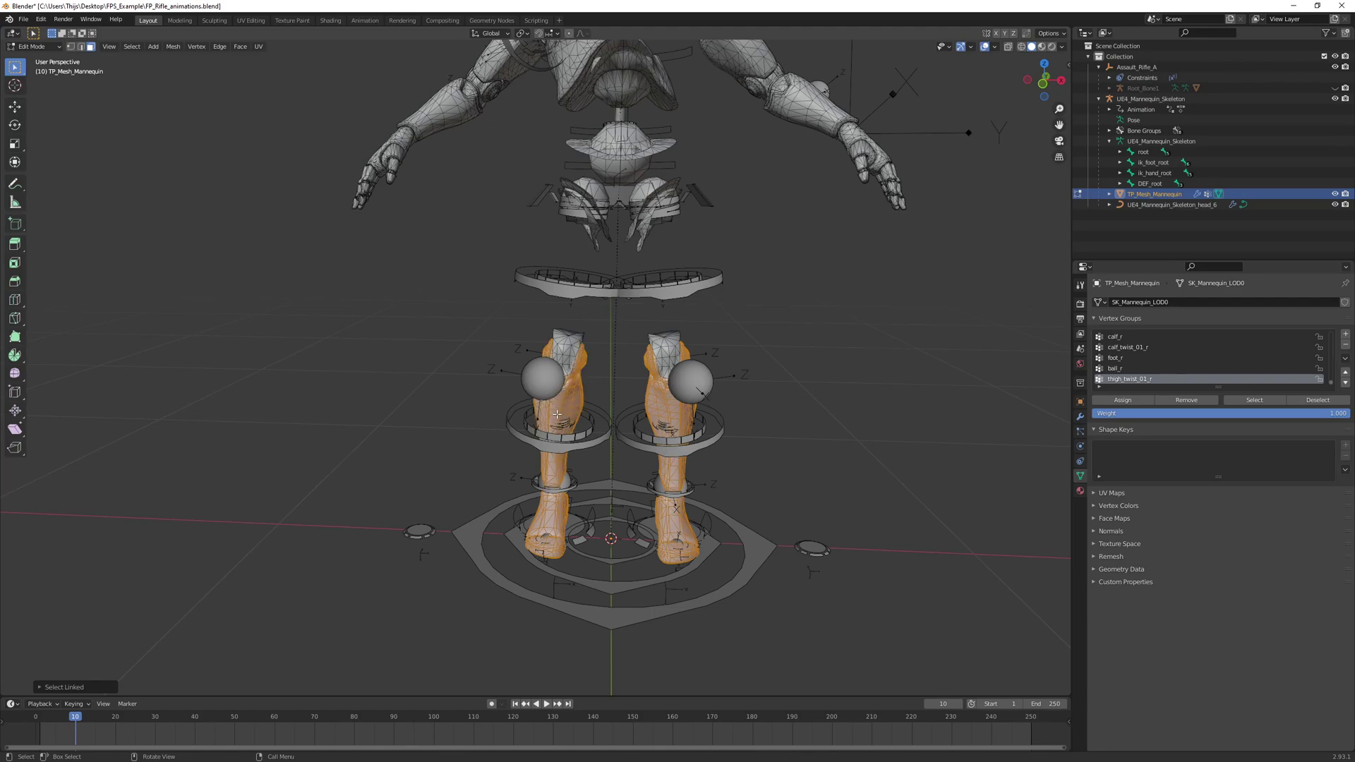
key(x)
click(637, 459)
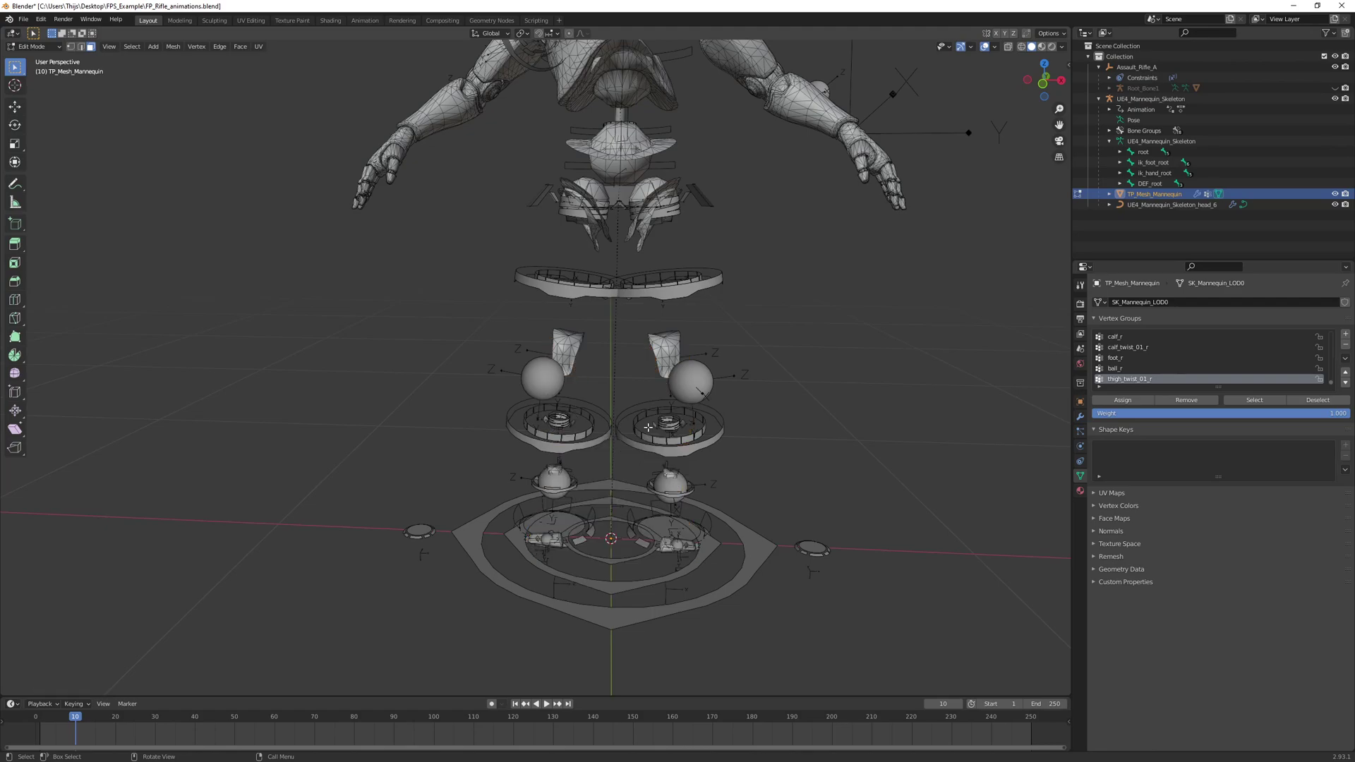
- Select the leftover linked knee, toe, upper-thigh, pelvis and waist pieces, and delete their vertices
key(l)
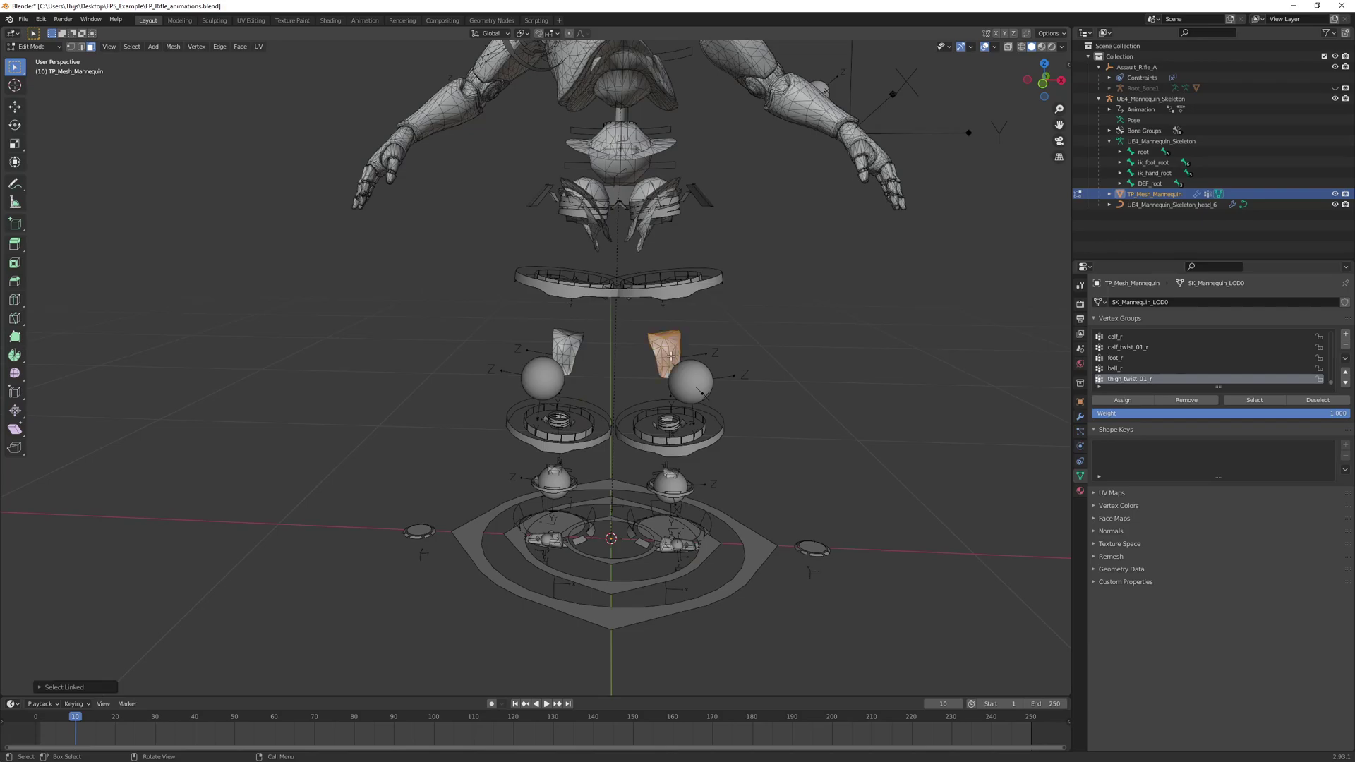
key(l)
middle_drag(572, 350, 555, 376)
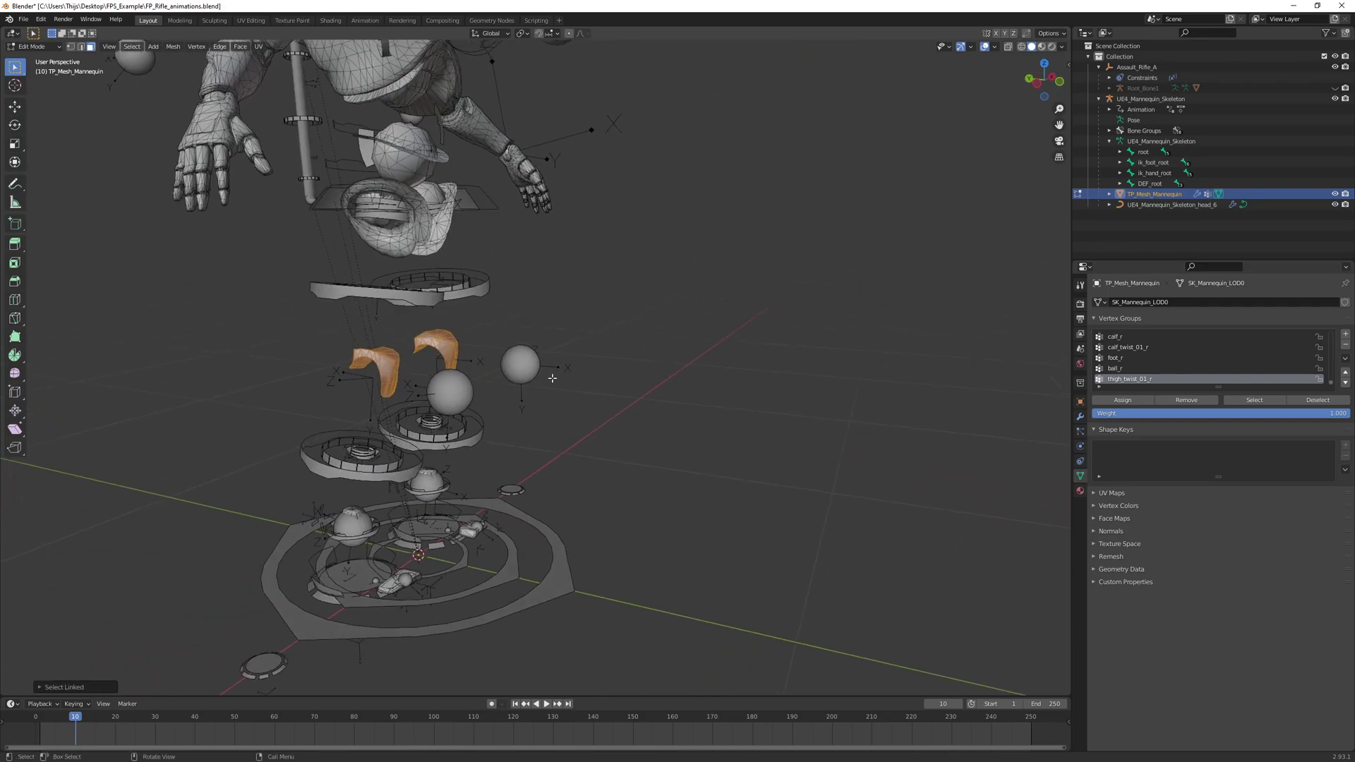
key(l)
key(l)
middle_drag(437, 288, 385, 320)
key(l)
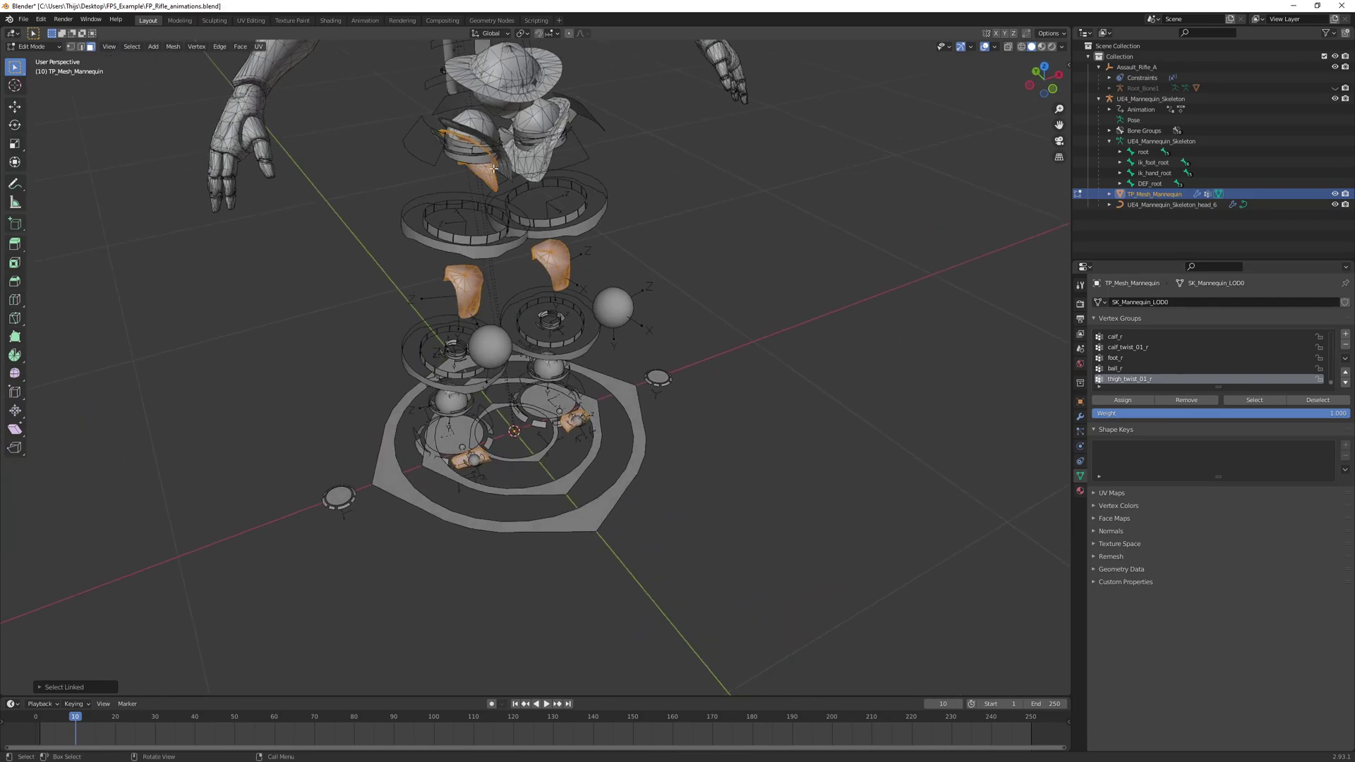
key(l)
key(l)
key(l)
key(l)
key(l)
key(l)
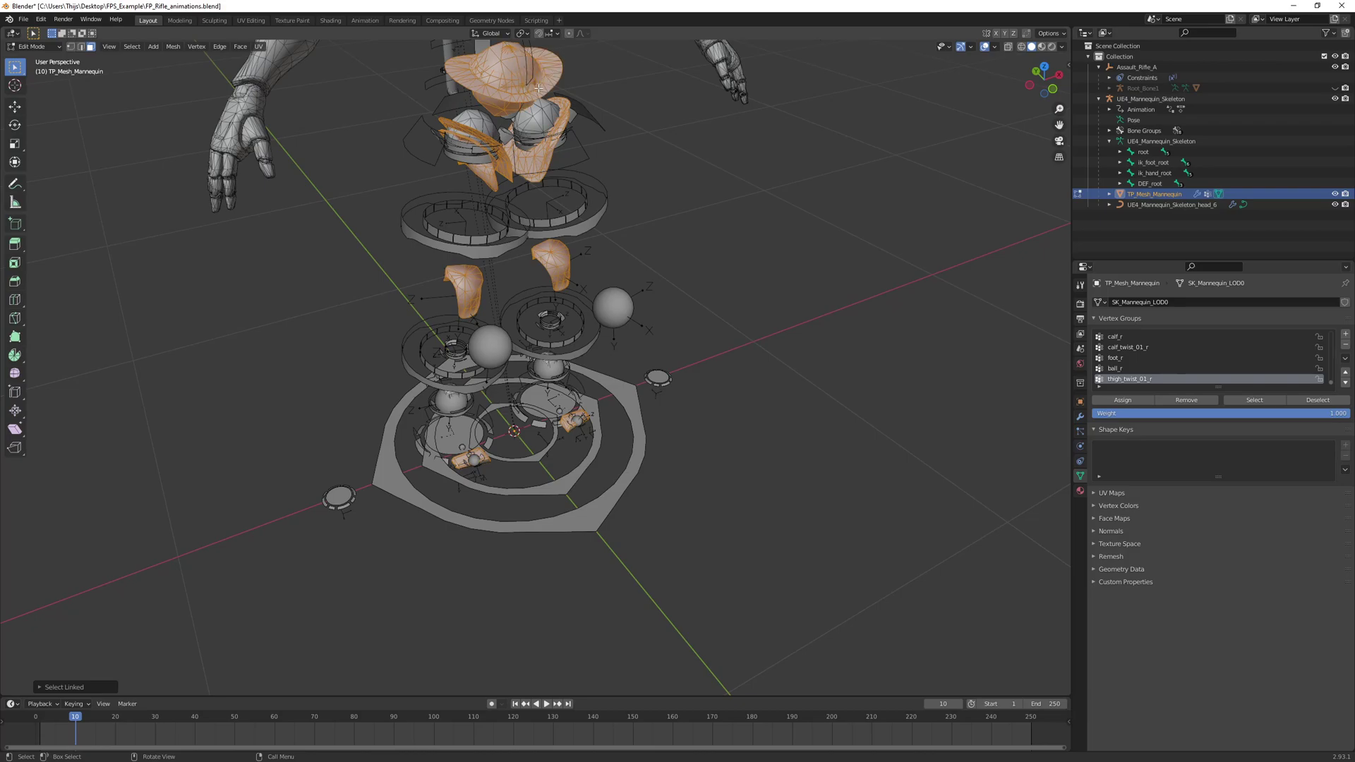
key(x)
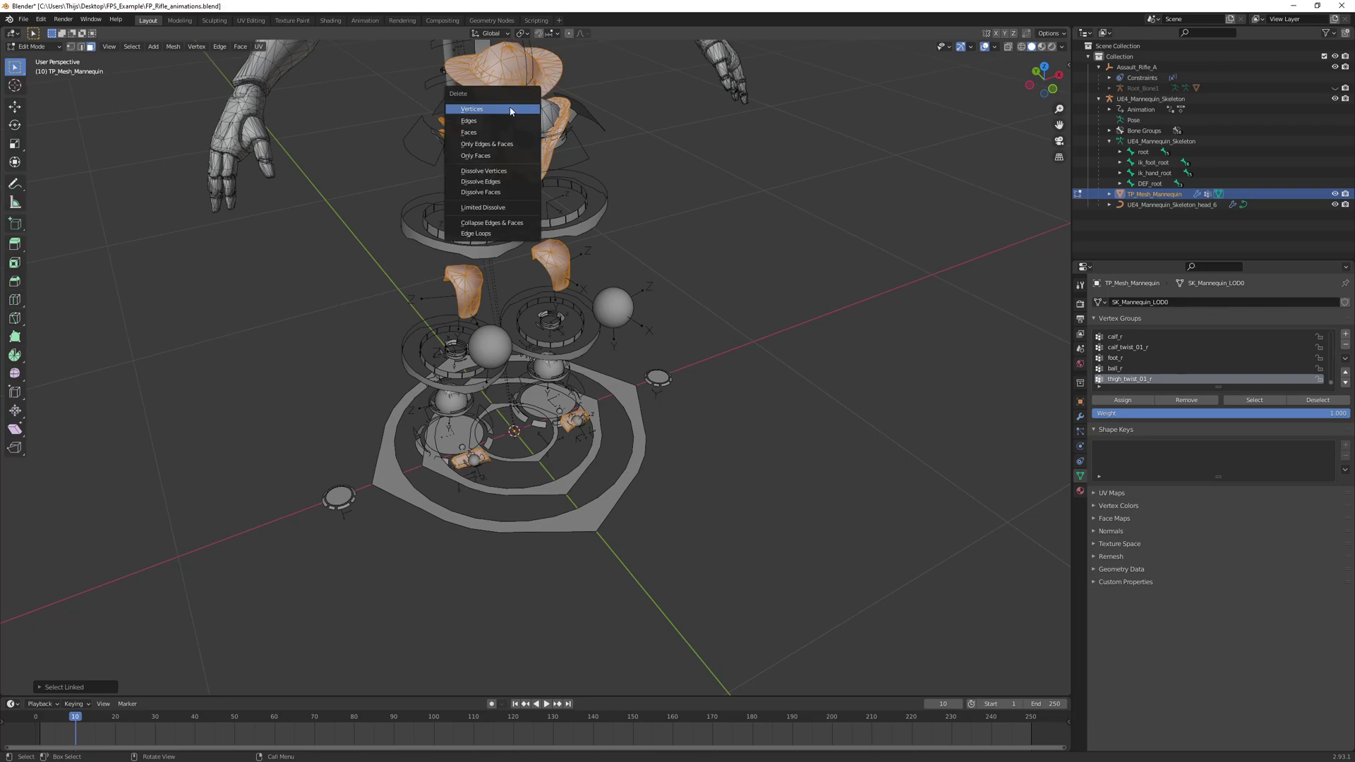
click(510, 111)
- Select the two linked hip-joint balls and delete their vertices
middle_drag(510, 111, 551, 292)
key(l)
key(l)
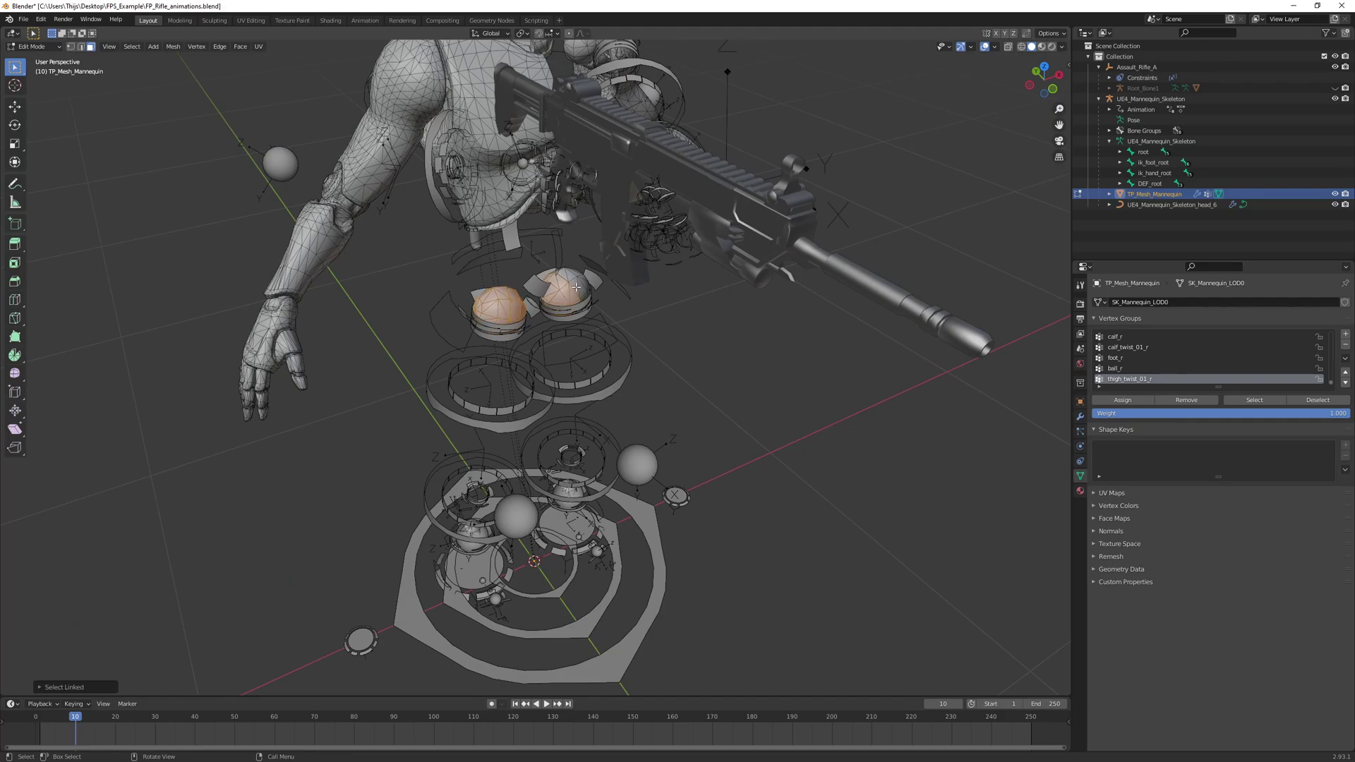
key(x)
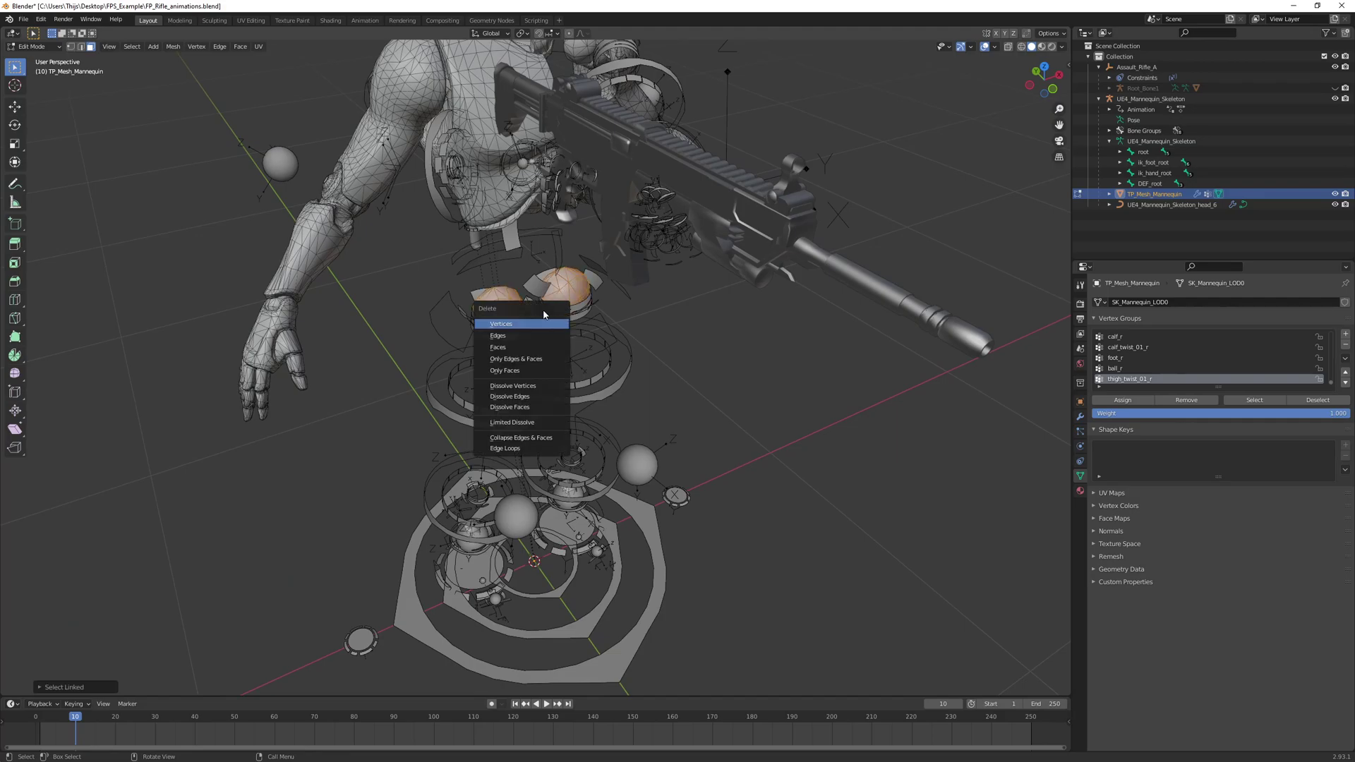
click(501, 324)
- Select the linked neck, back and inner torso pieces from behind, leaving both arms unselected, and delete them
middle_drag(530, 328, 742, 329)
scroll(551, 337, up, 3)
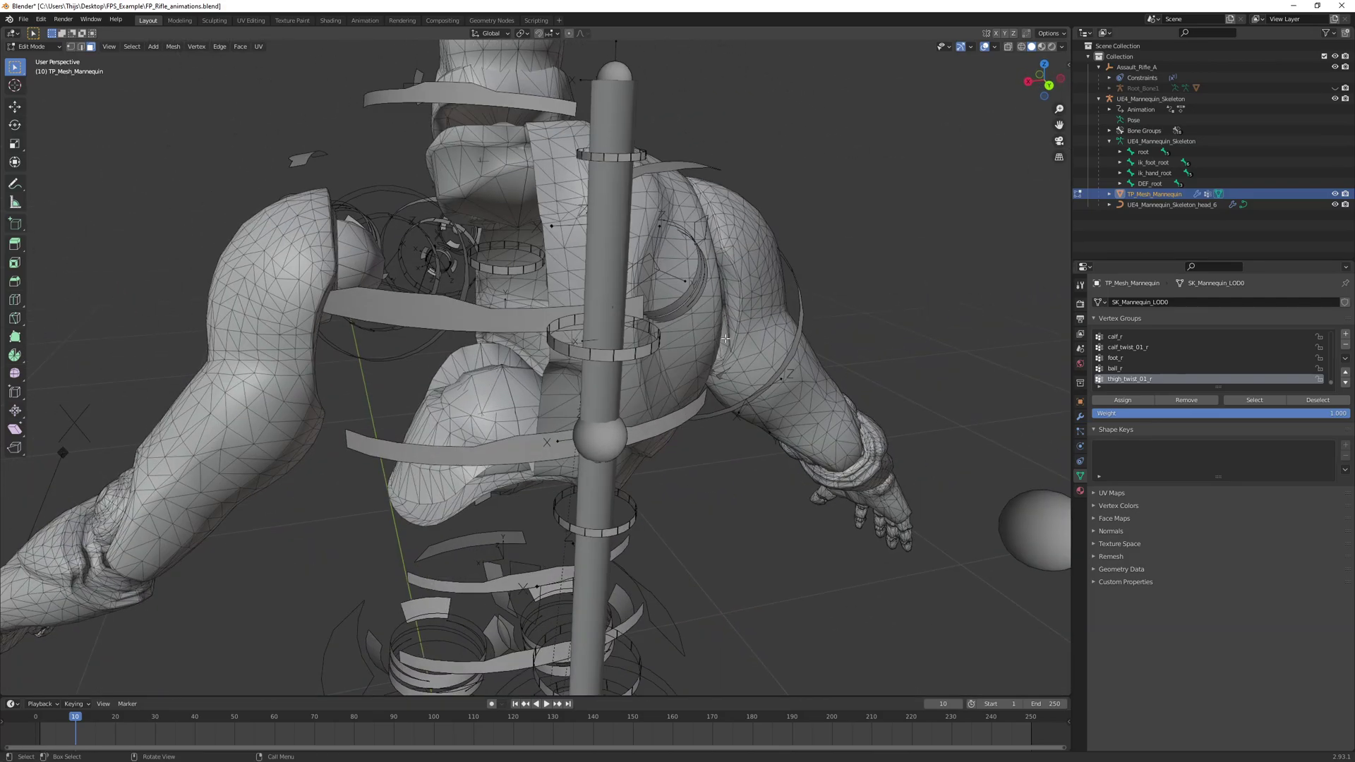
middle_drag(591, 244, 545, 210)
key(l)
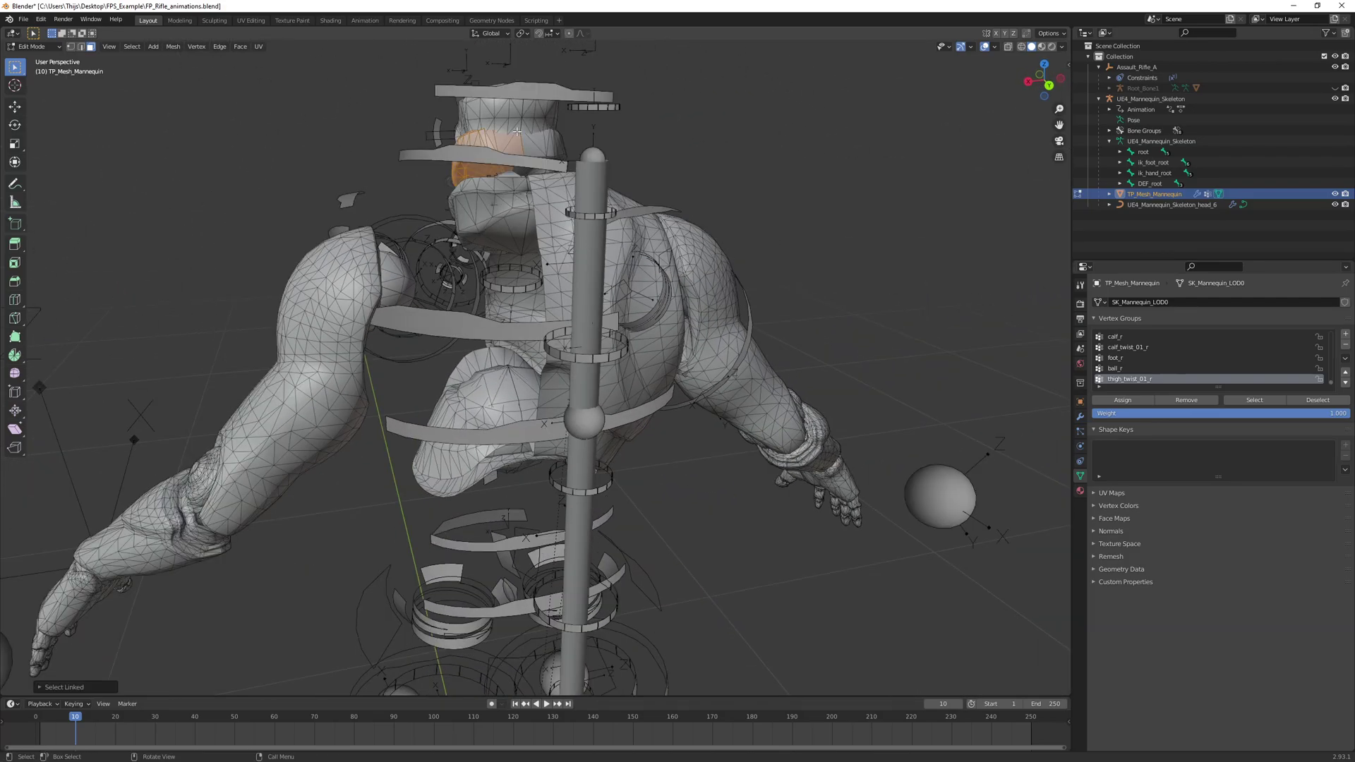
key(l)
key(l)
key(l)
key(l)
key(l)
key(l)
key(l)
key(l)
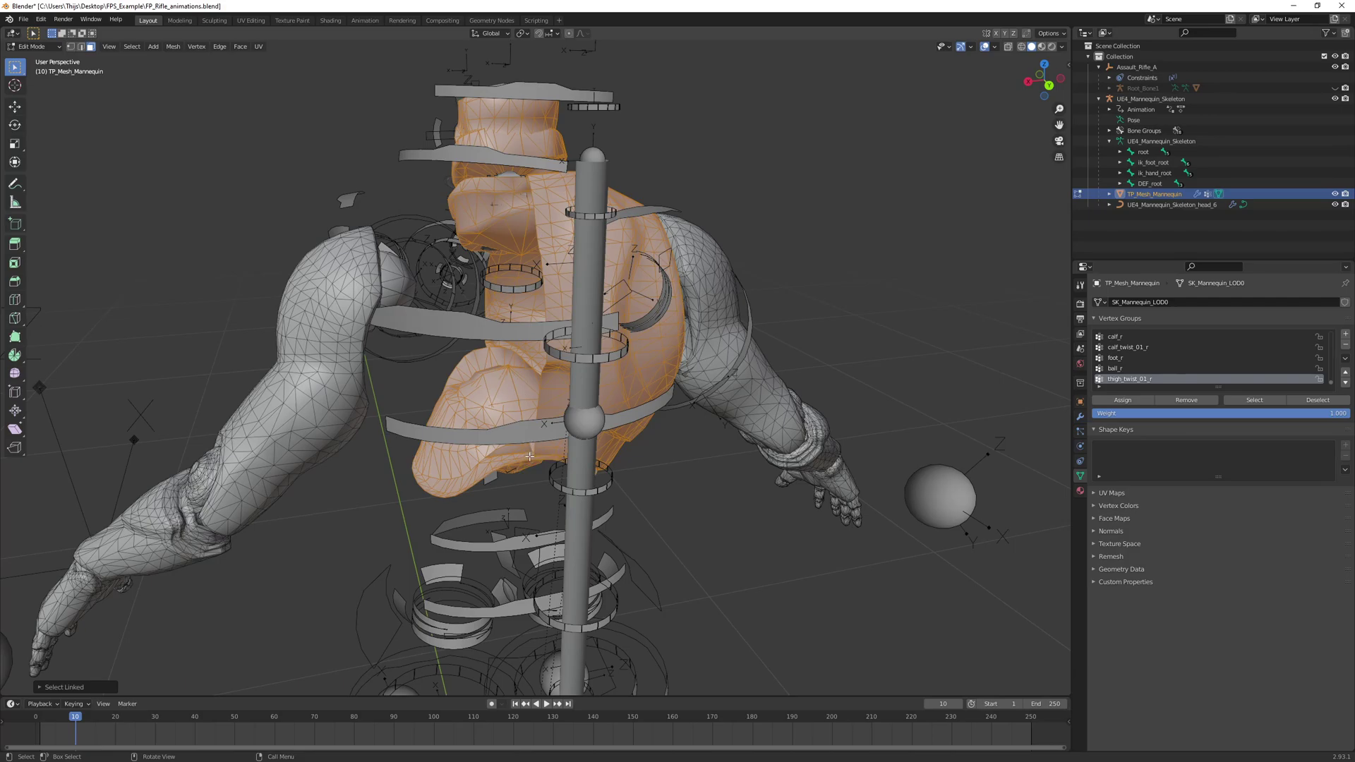
key(x)
click(528, 458)
- Select the remaining linked ball pieces inside the head and neck area, and delete them
middle_drag(528, 458, 620, 351)
key(l)
middle_drag(557, 171, 597, 199)
key(l)
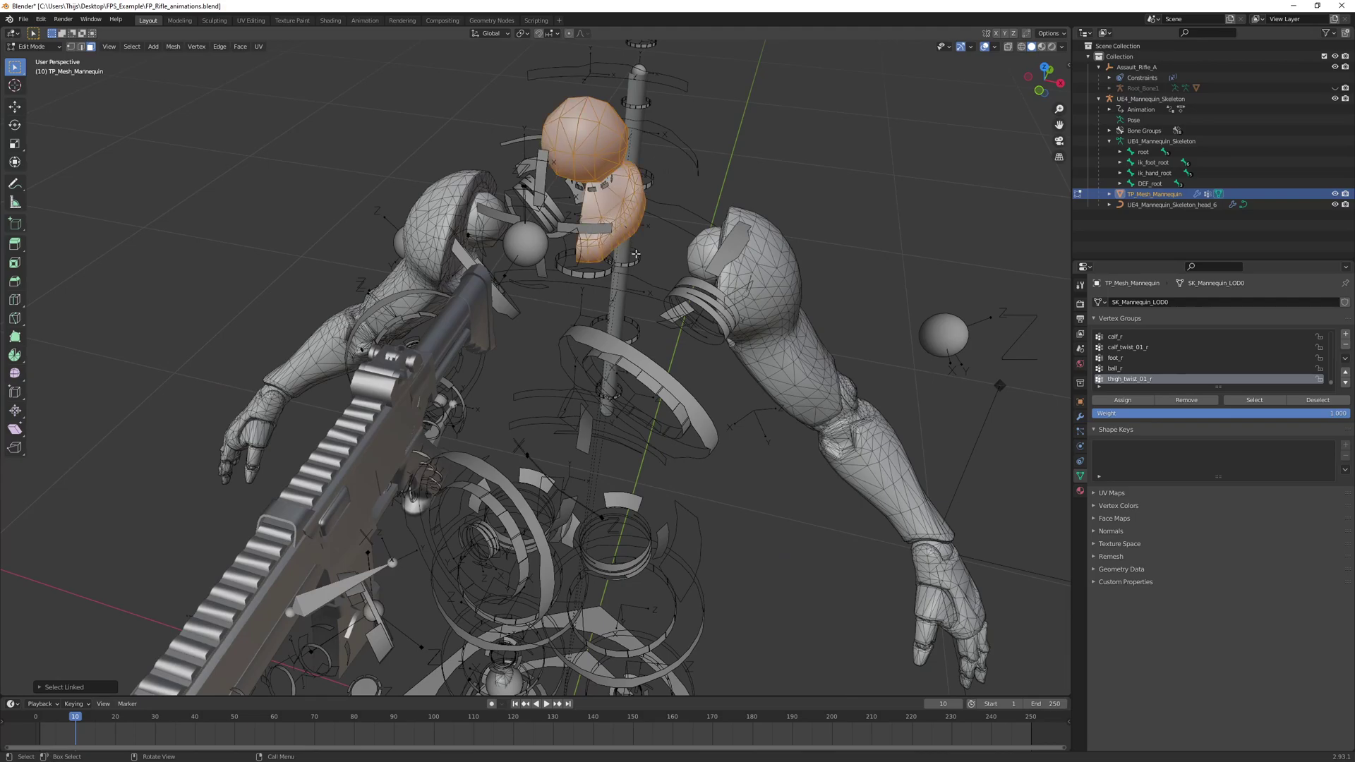
key(x)
click(626, 255)
- Inspect the remaining arms and switch the mannequin mesh back to Object Mode
middle_drag(627, 260, 670, 353)
middle_drag(664, 412, 595, 343)
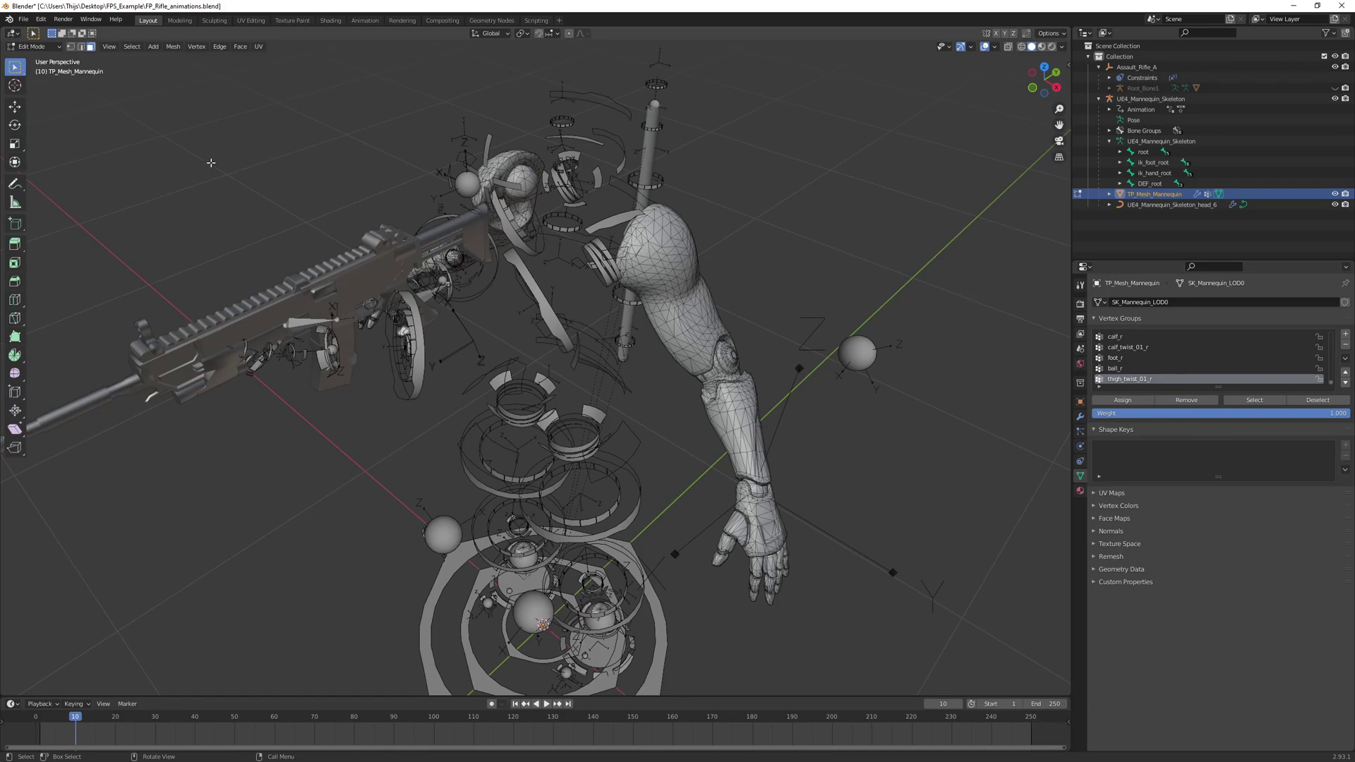
click(32, 47)
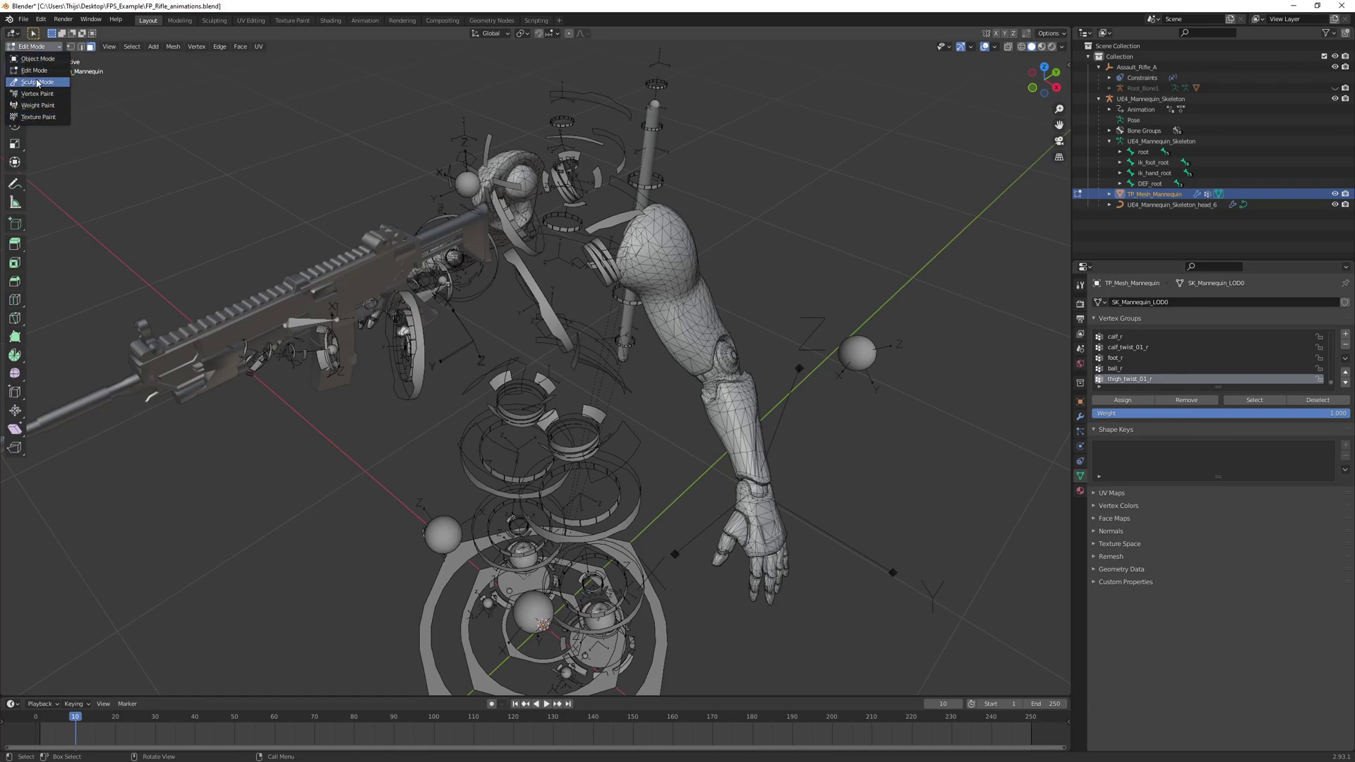
click(27, 59)
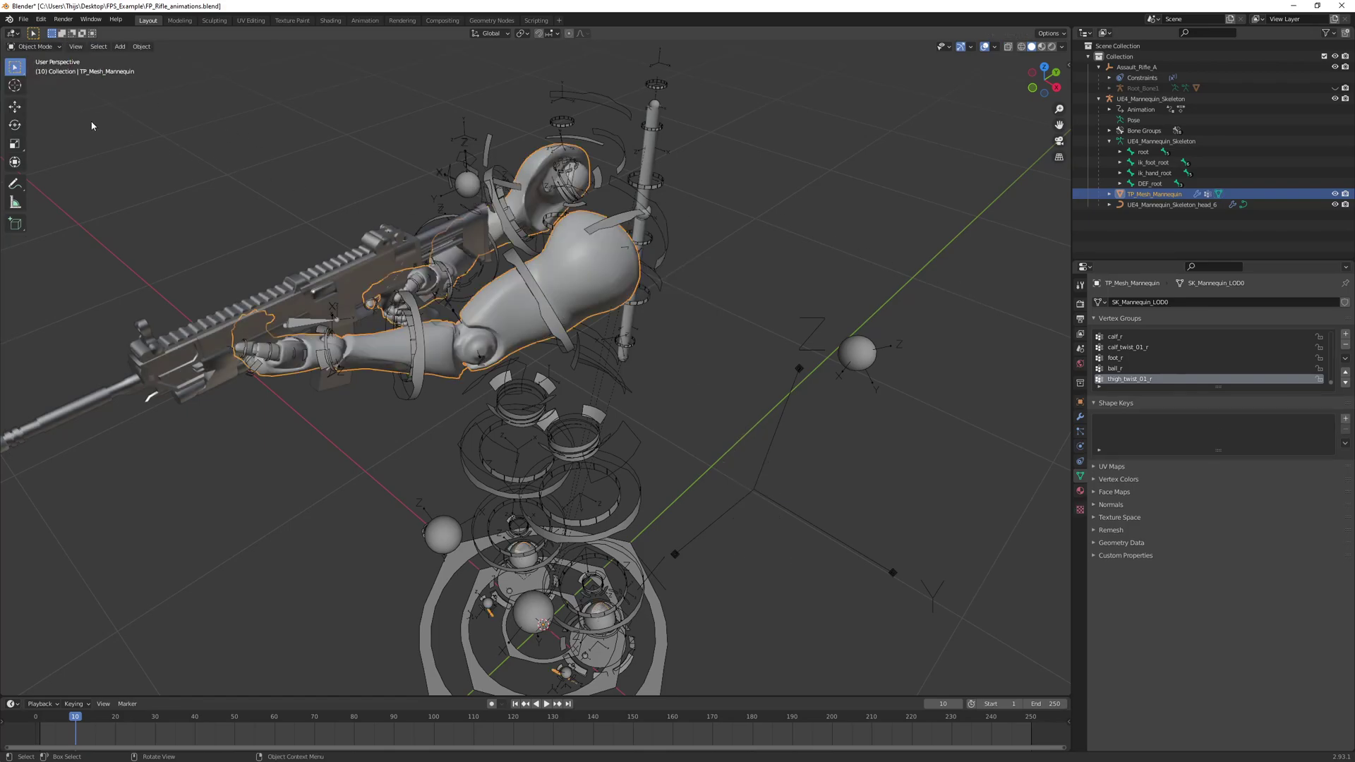
- Select the mannequin skeleton and switch it to Pose Mode
click(258, 221)
click(407, 323)
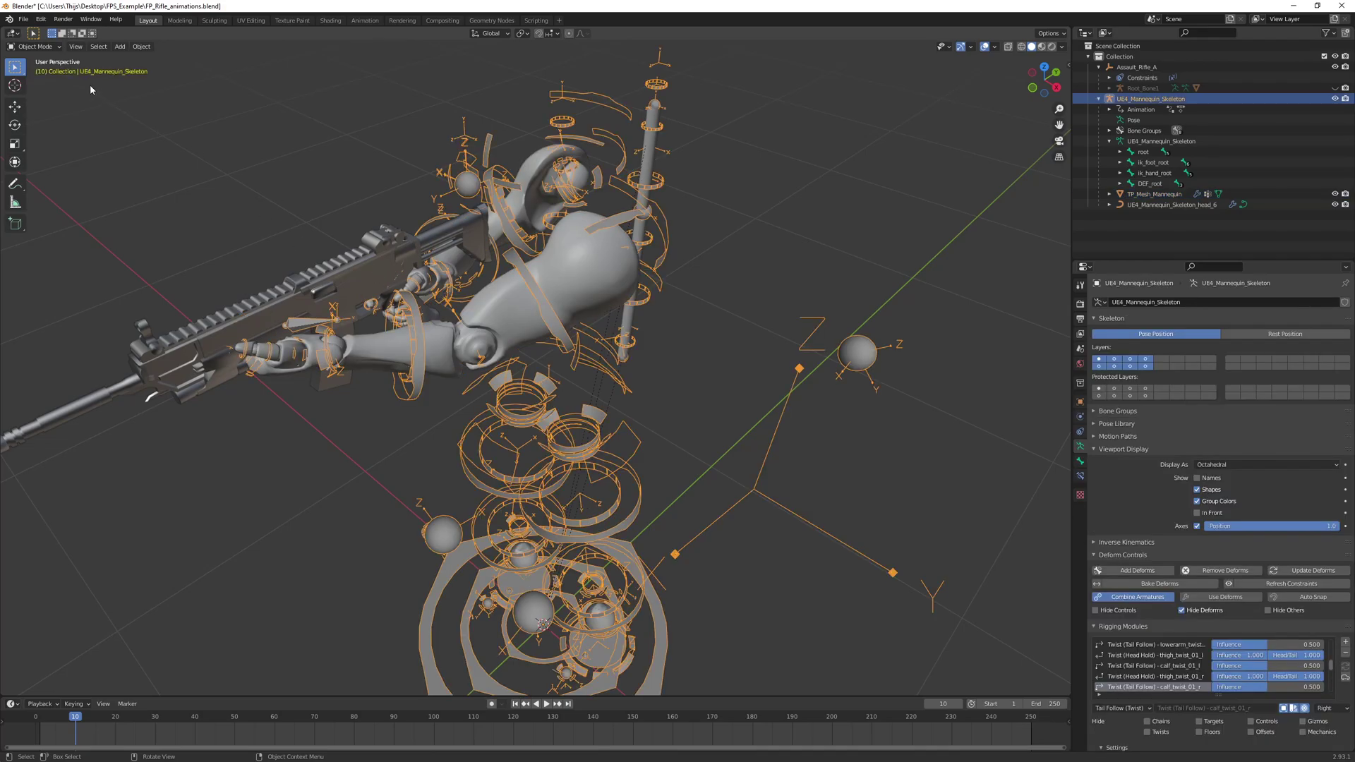
click(35, 47)
click(32, 82)
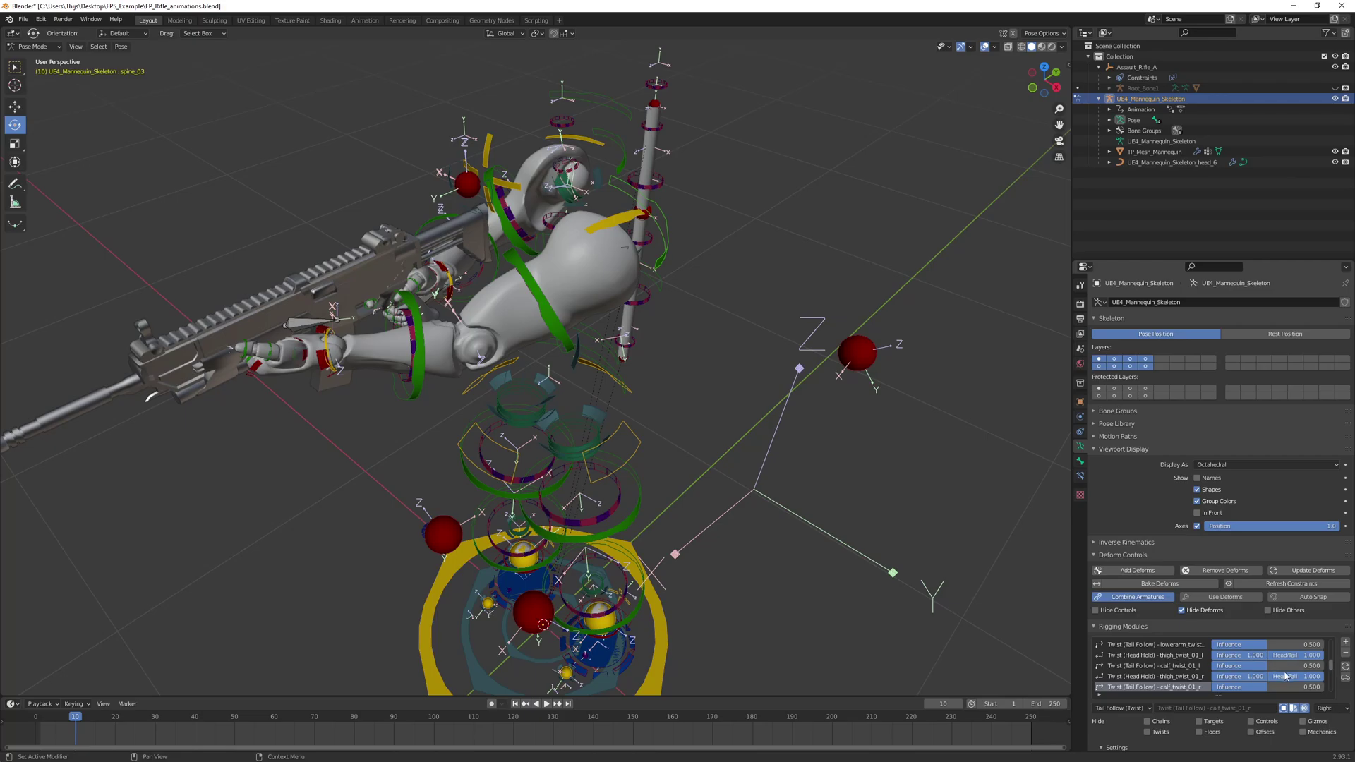
- Find the Chain (Tracking) spine_03 - head rigging module and remove it from the skeleton
scroll(1285, 676, down, 8)
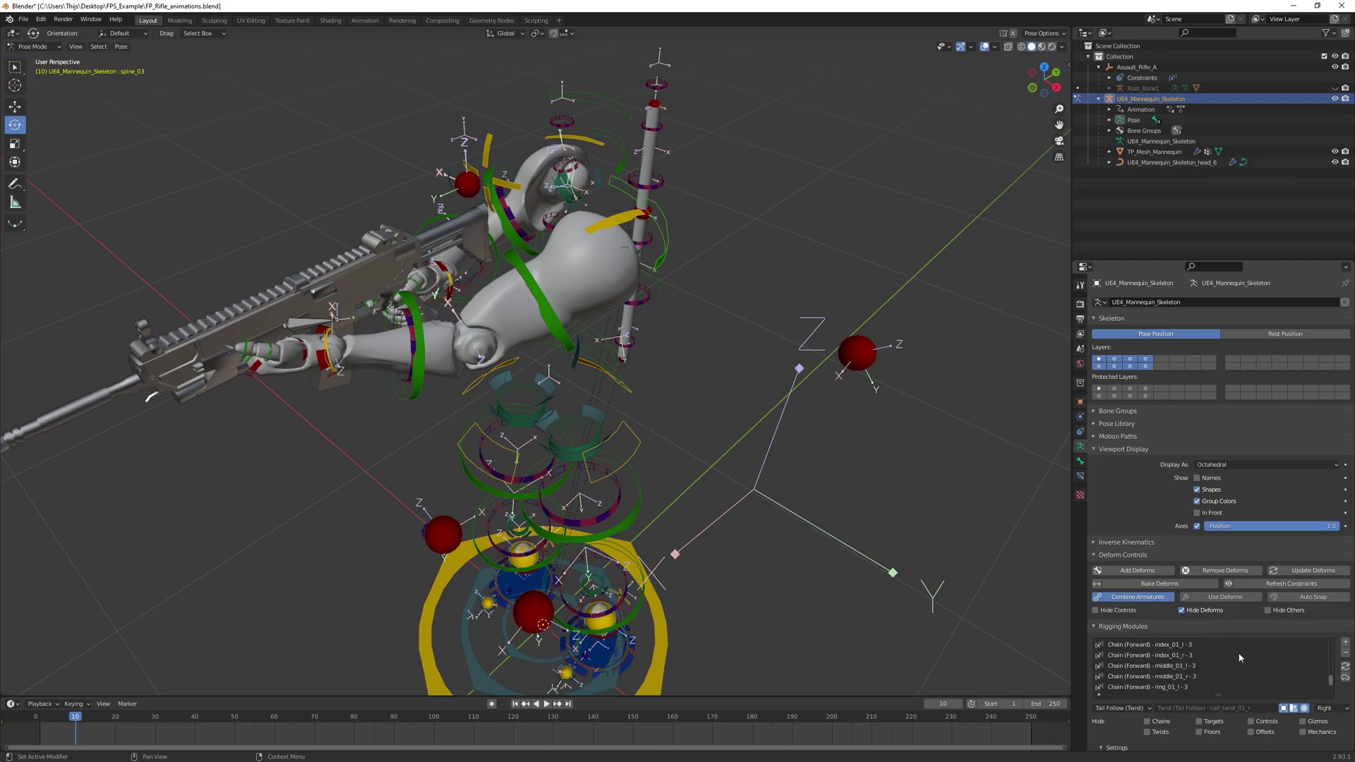
scroll(1240, 658, up, 10)
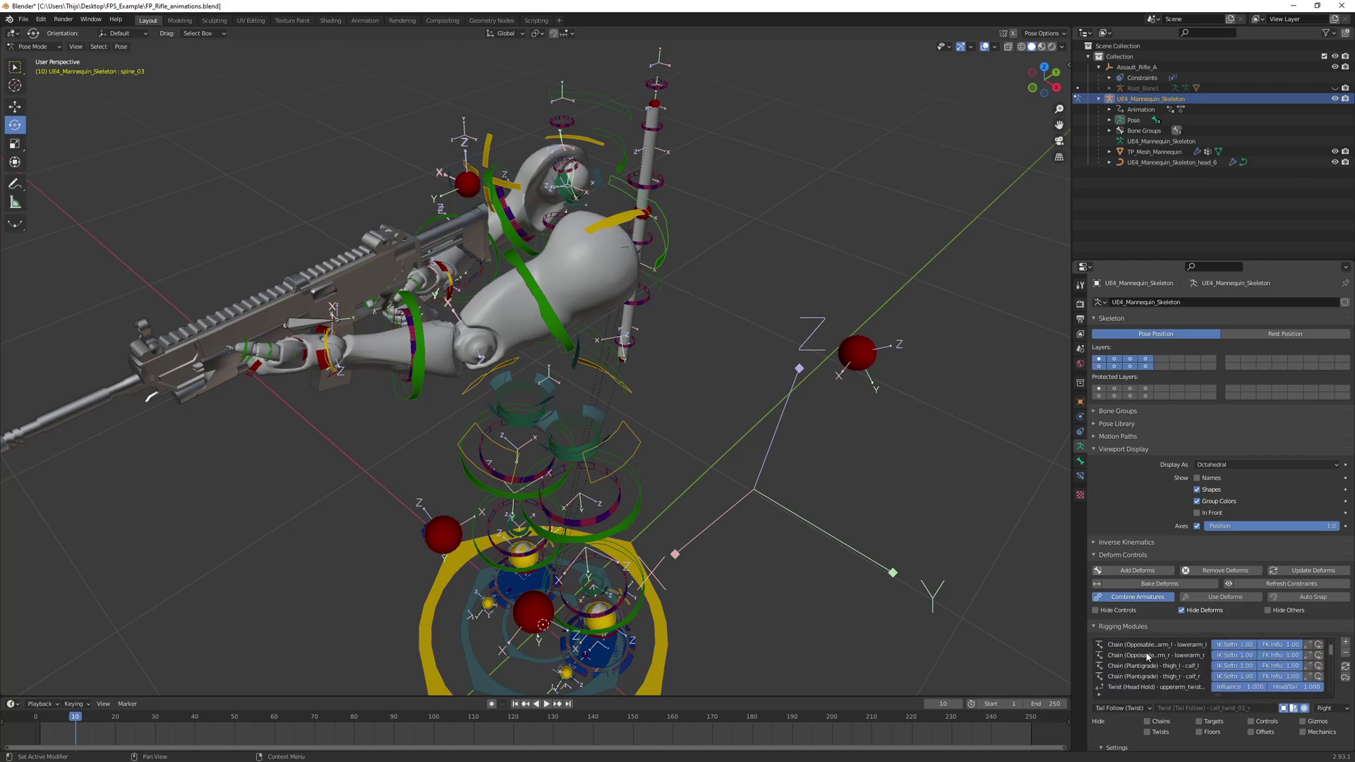
scroll(1148, 657, up, 2)
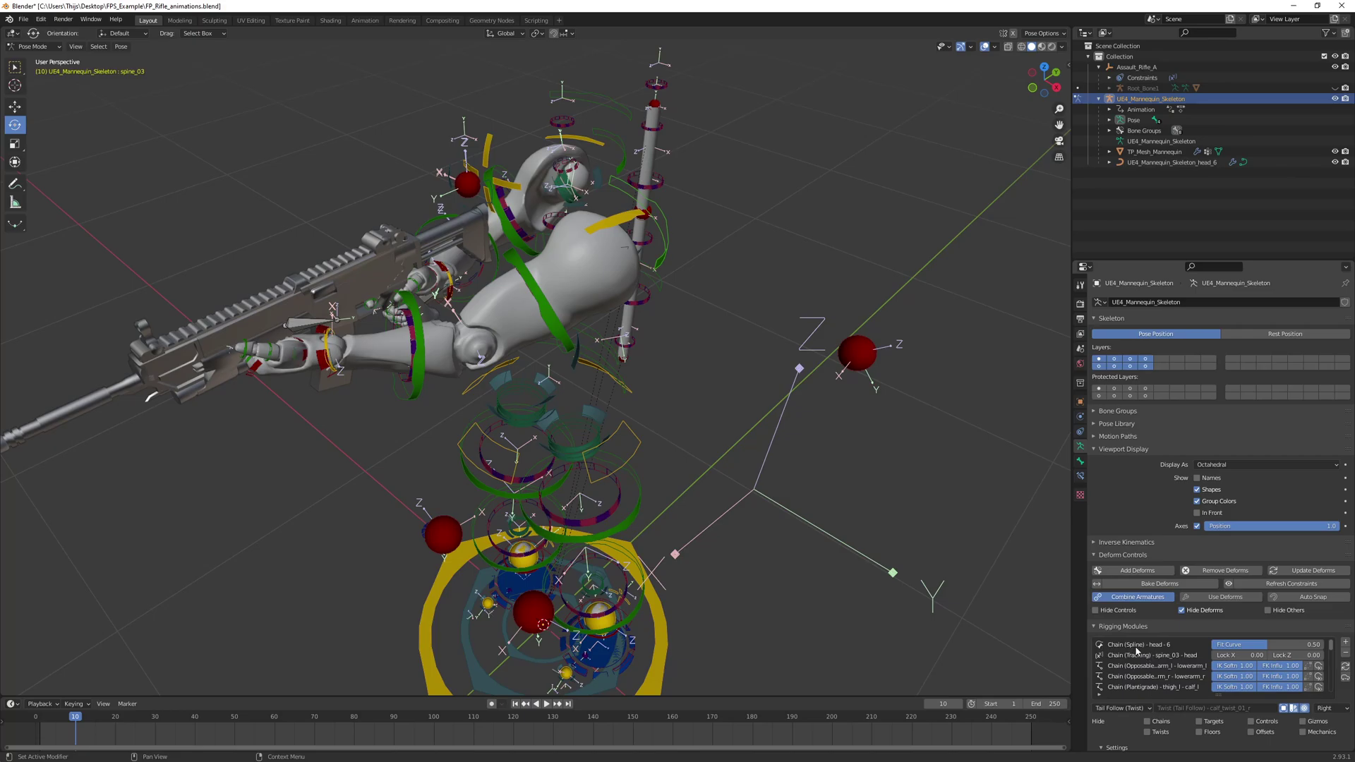
click(1132, 656)
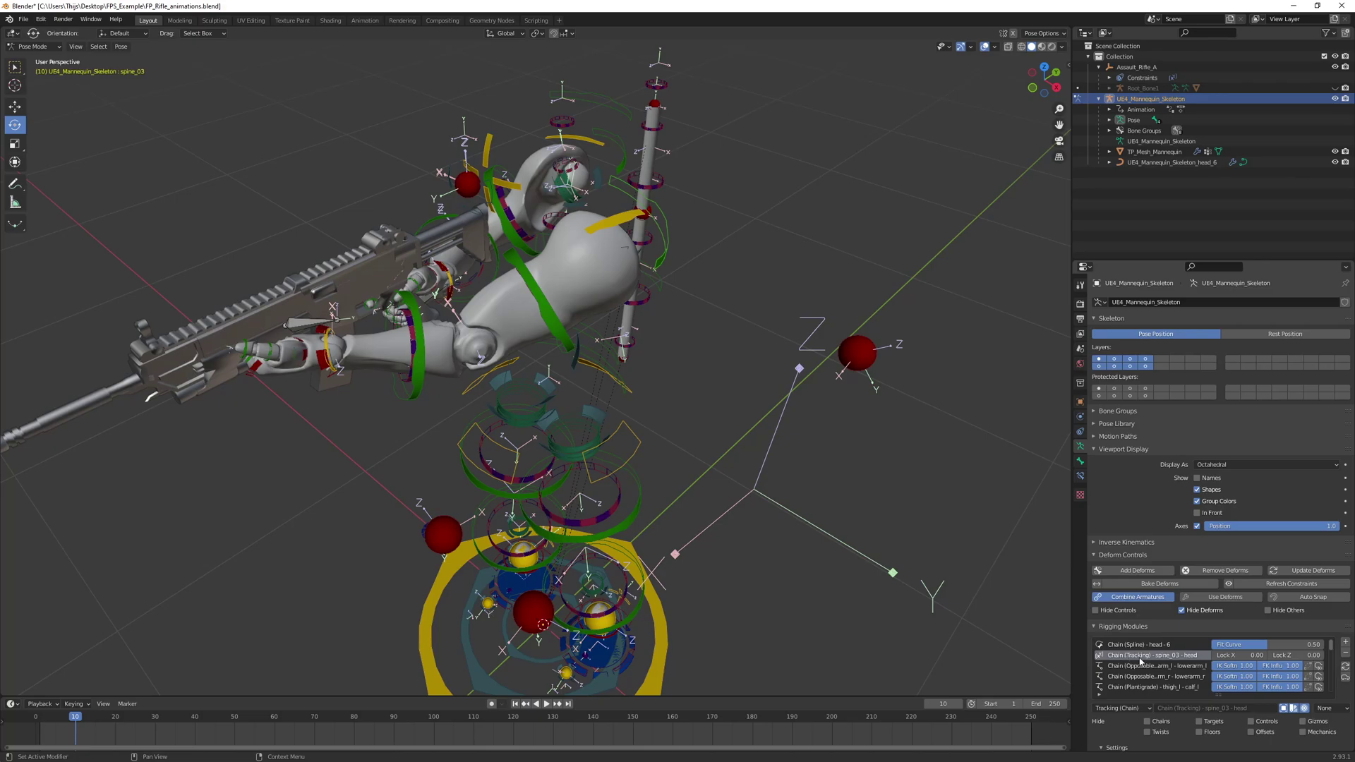
click(1345, 654)
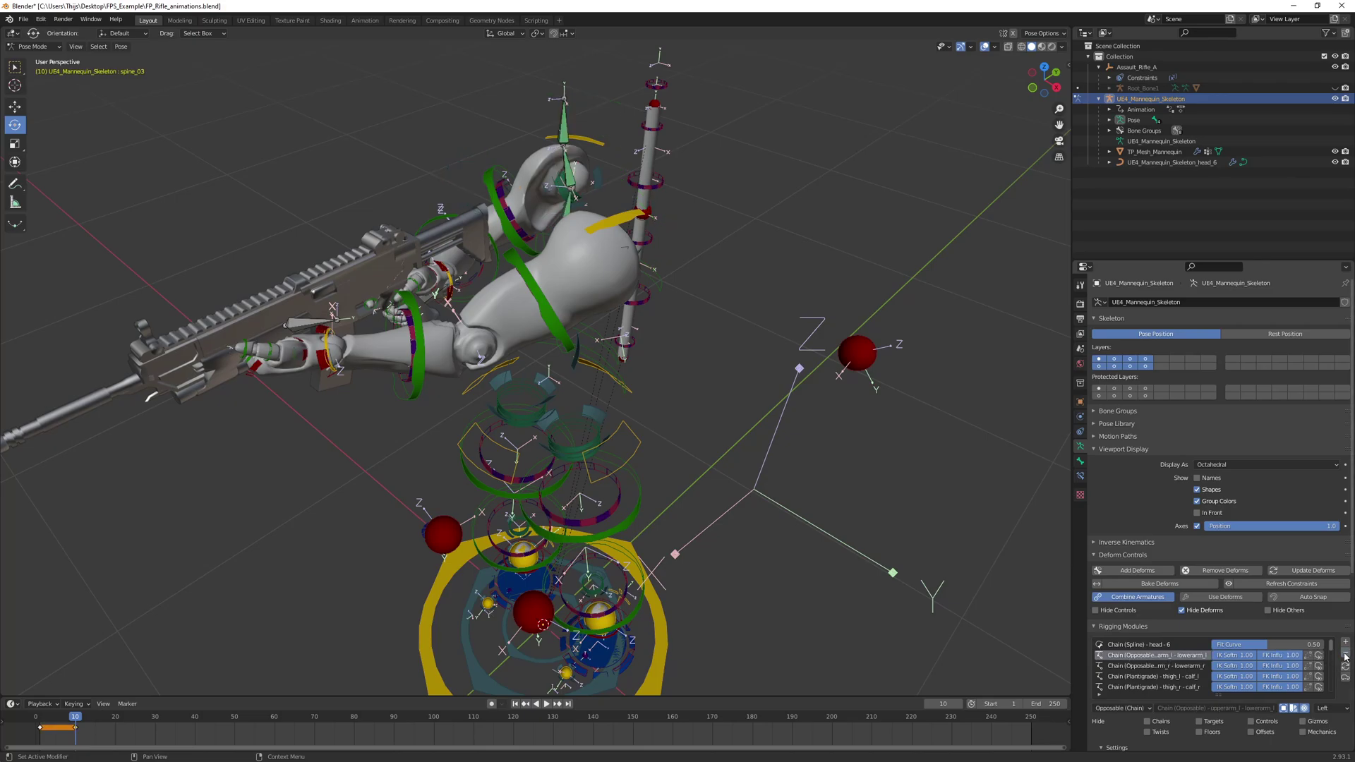
- Remove the Chain (Plantigrade) thigh - calf rigging modules for both the left and right legs
click(1155, 676)
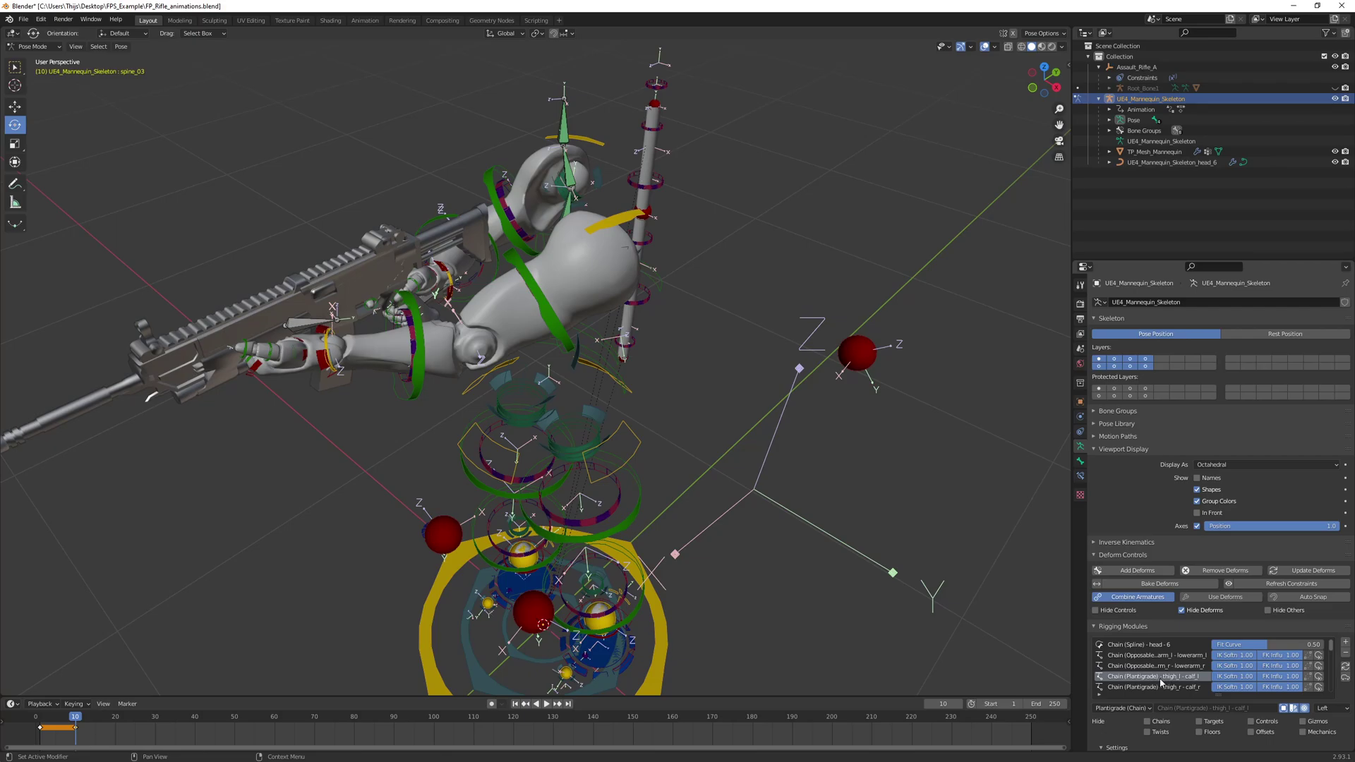
scroll(1172, 677, down, 1)
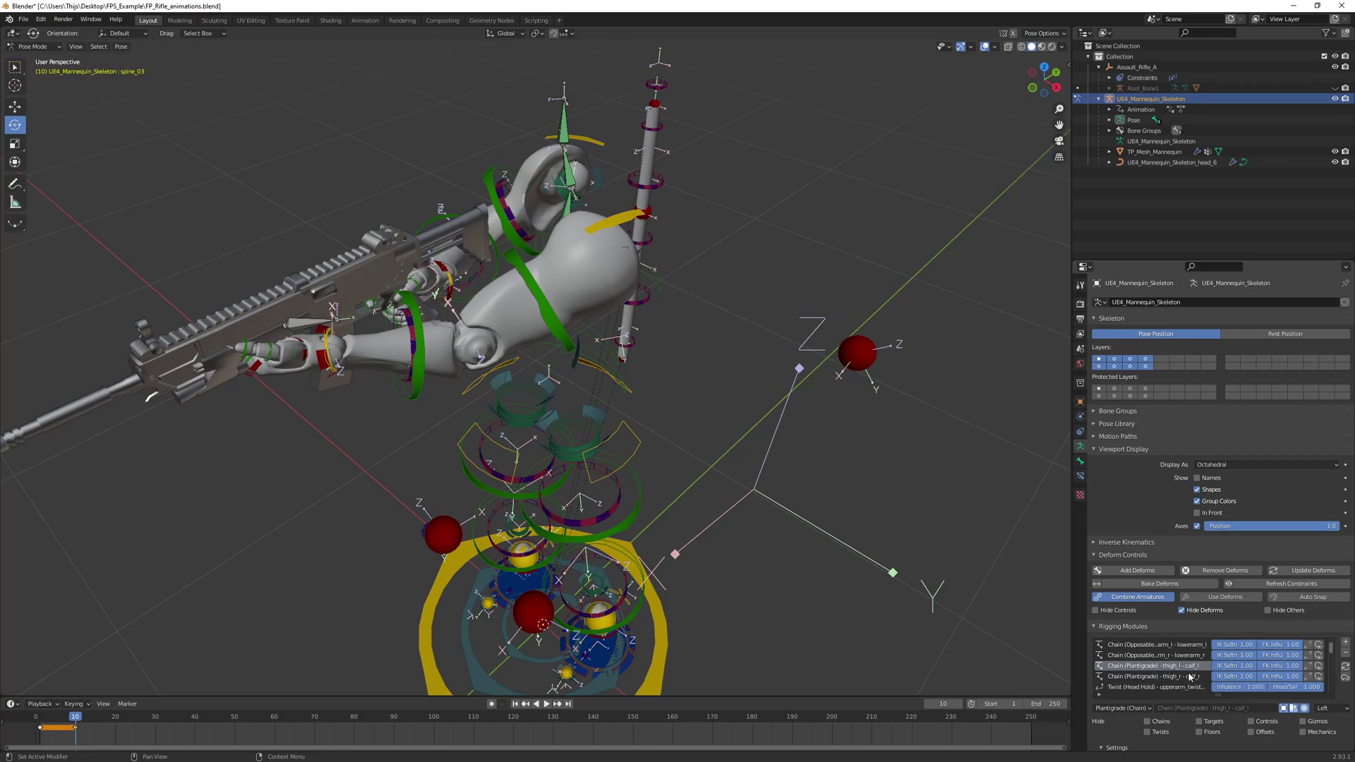
click(1345, 655)
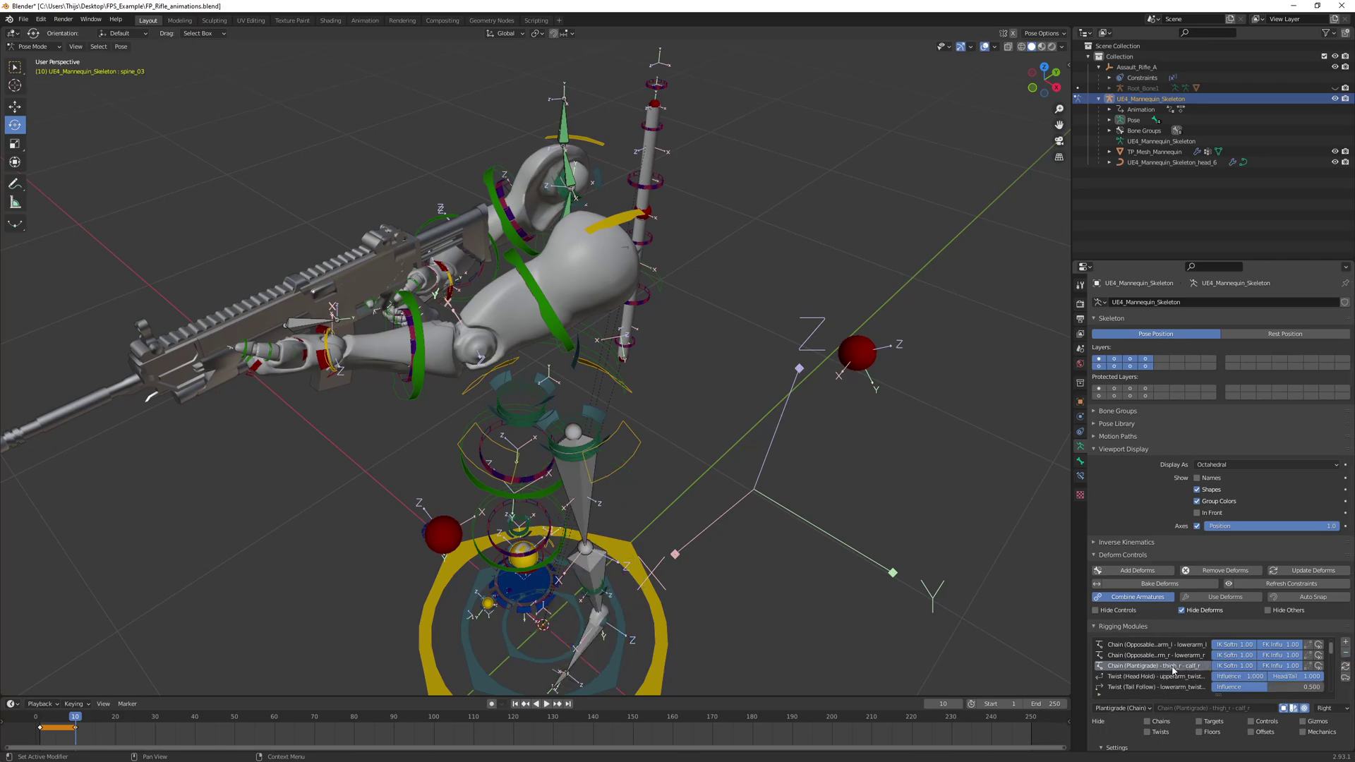
click(1345, 654)
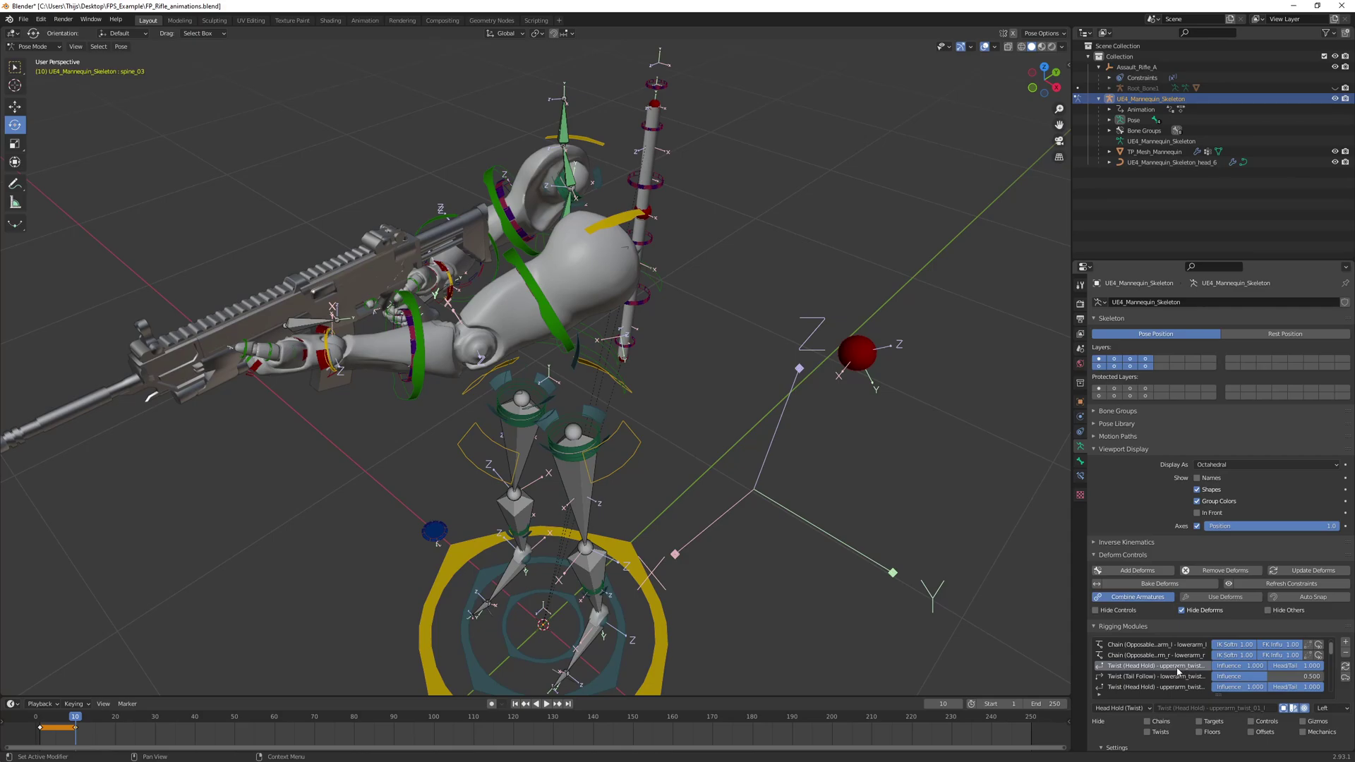
- Remove the thigh_twist_01 and calf_twist_01 rigging modules for both legs
scroll(1185, 681, down, 1)
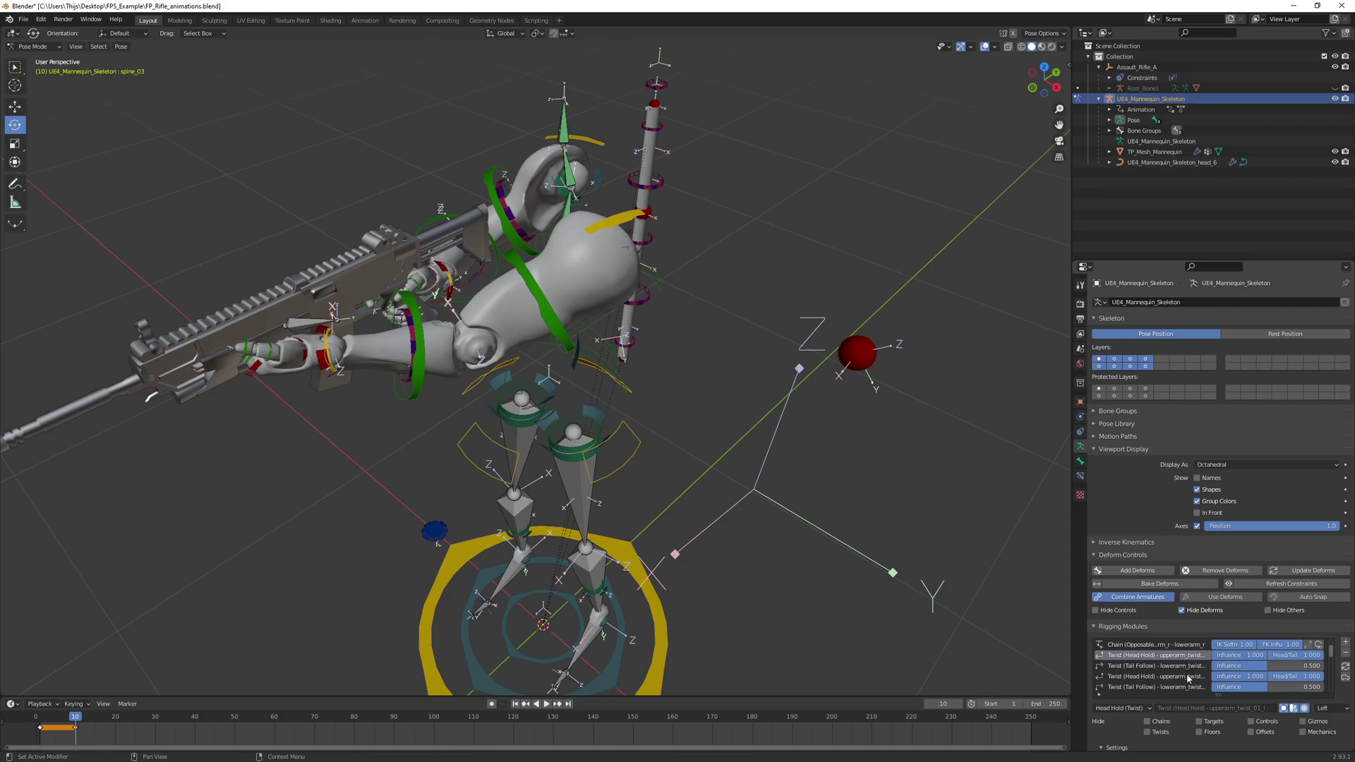
scroll(1183, 670, down, 2)
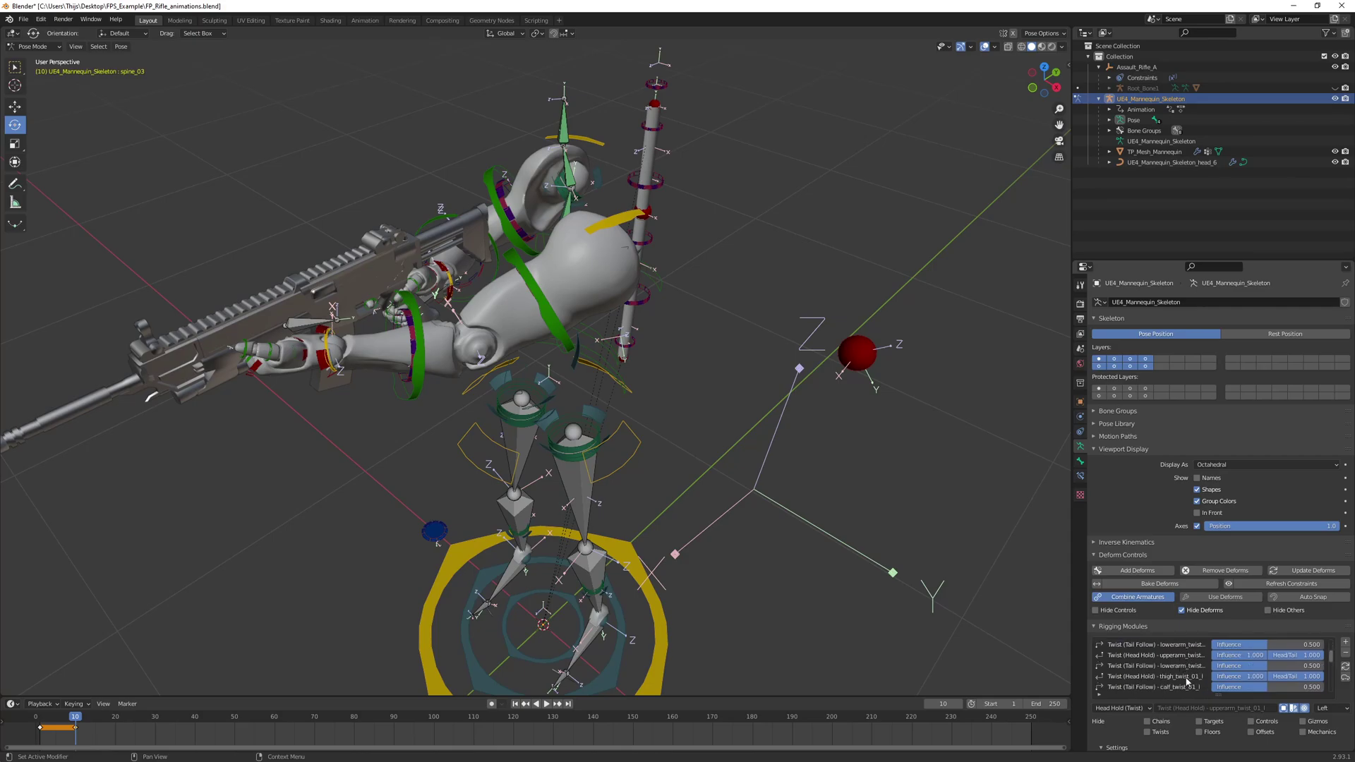
click(1187, 677)
click(1344, 653)
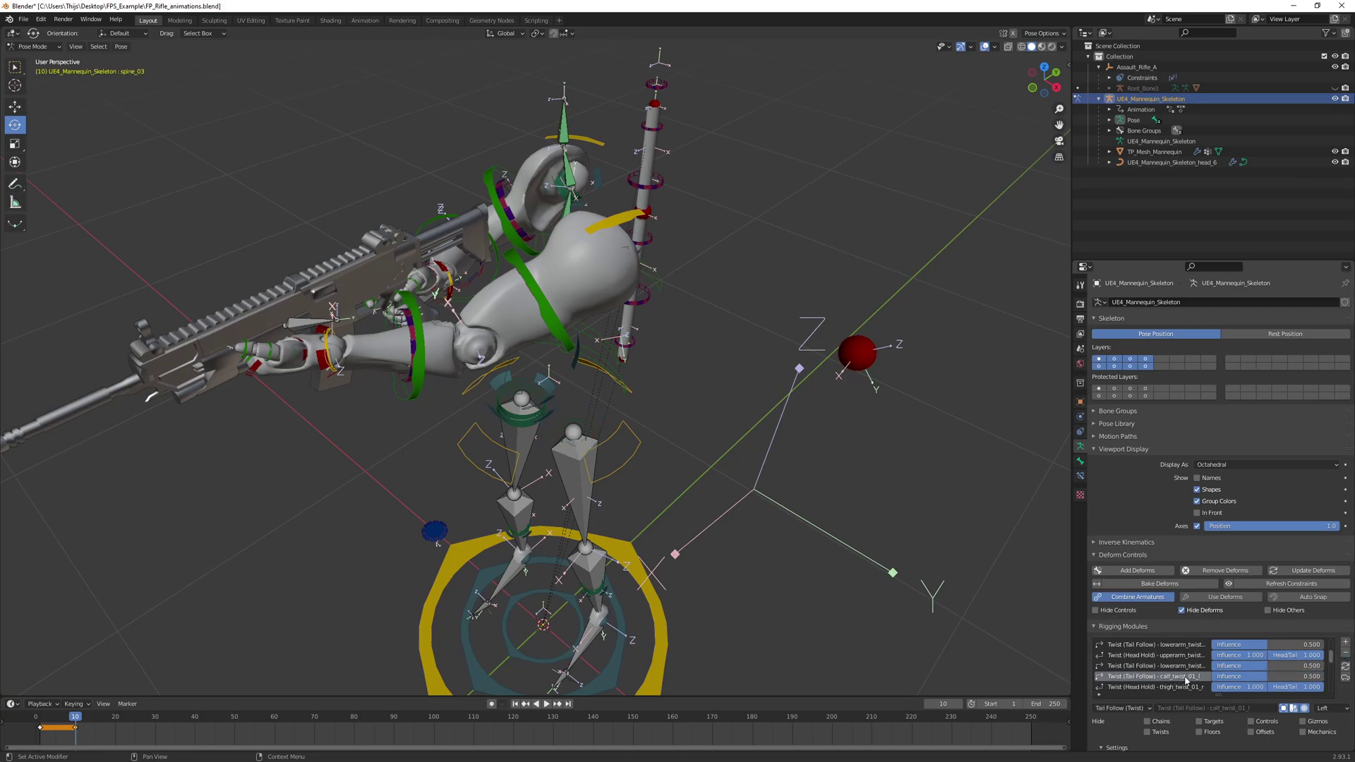
click(1345, 653)
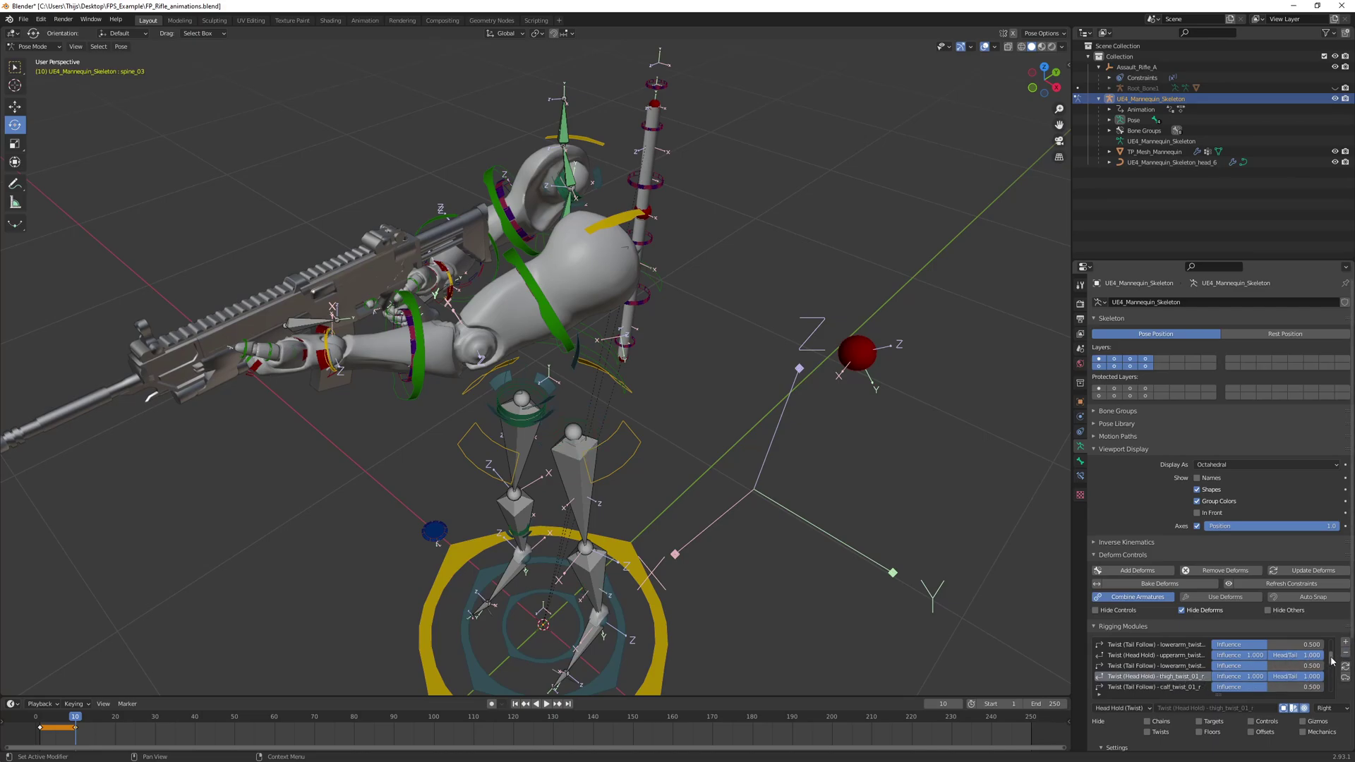
click(1345, 653)
click(1346, 653)
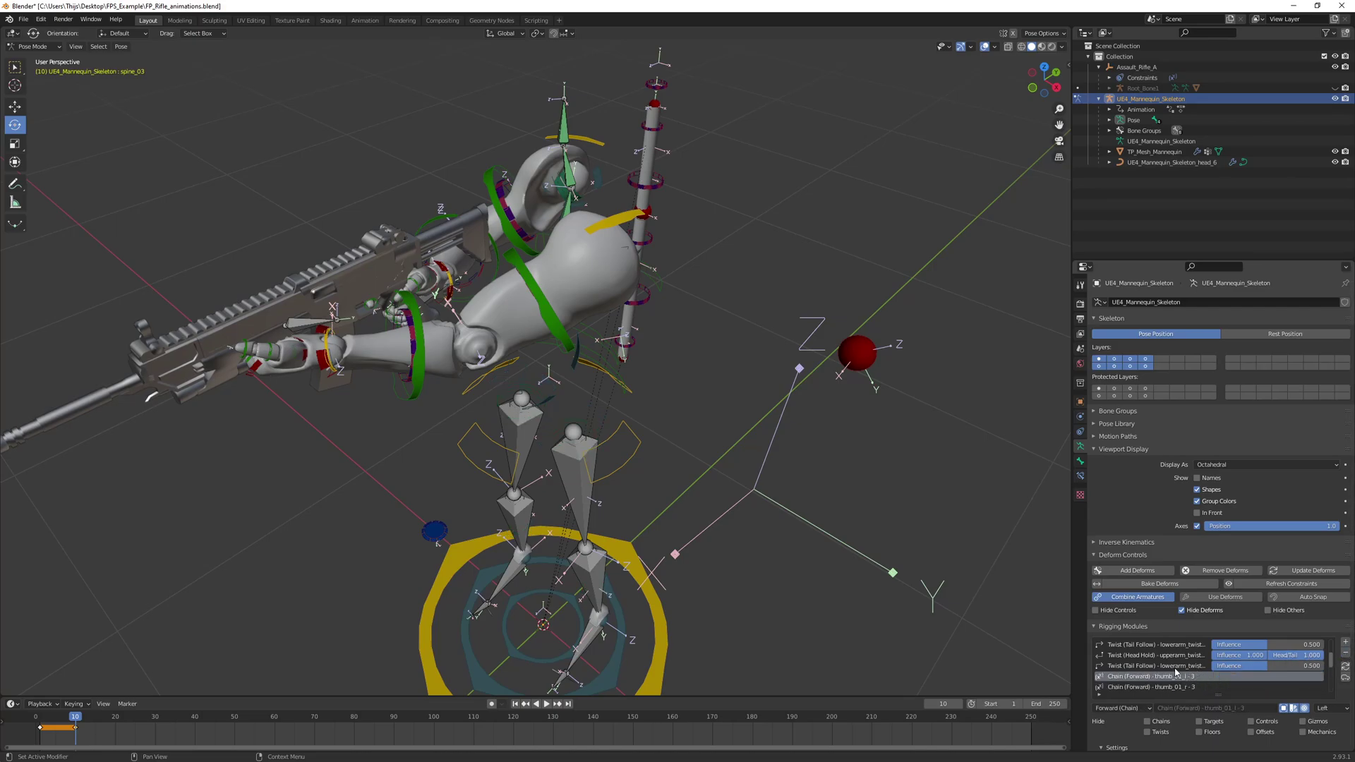
- Review the remaining rigging modules and examine the rig from other angles, toggling Hide Deforms off and on again
scroll(1176, 673, down, 6)
scroll(1184, 671, up, 8)
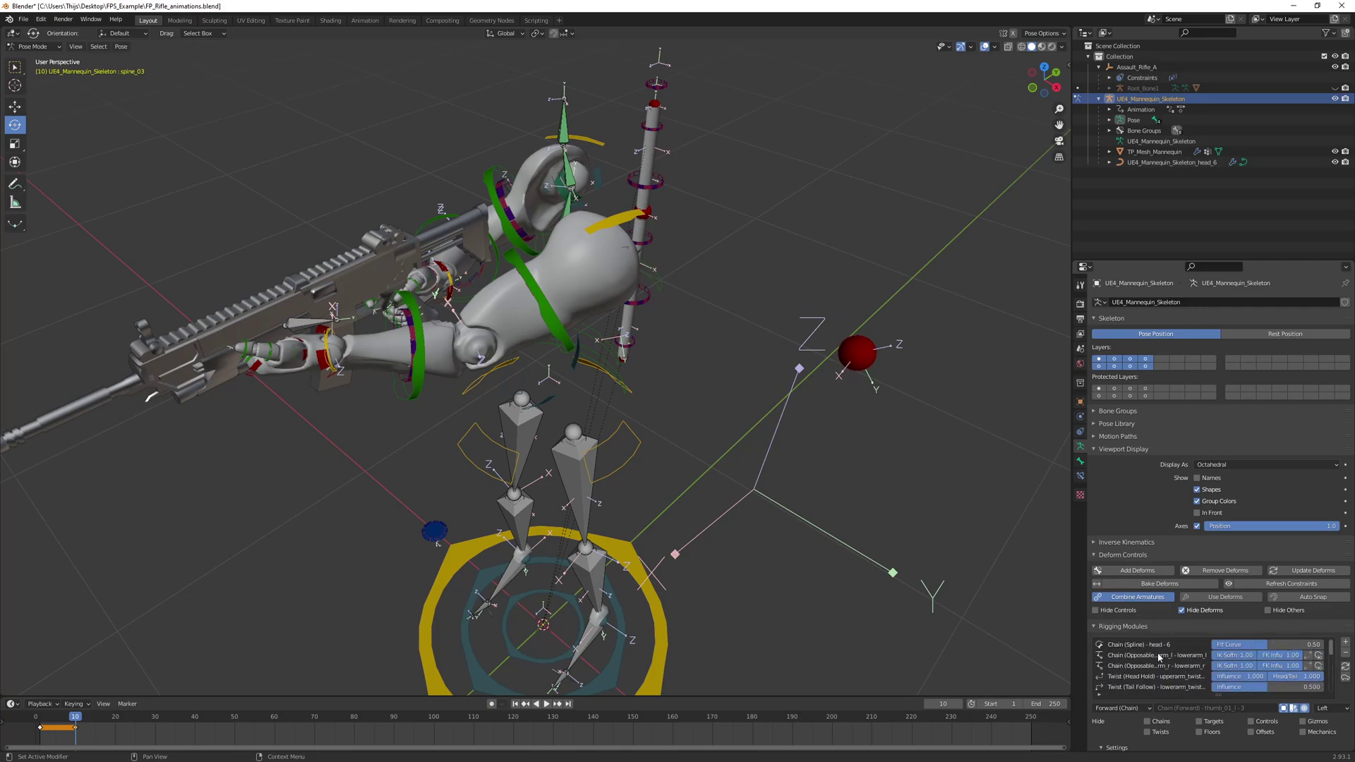
middle_drag(812, 390, 840, 288)
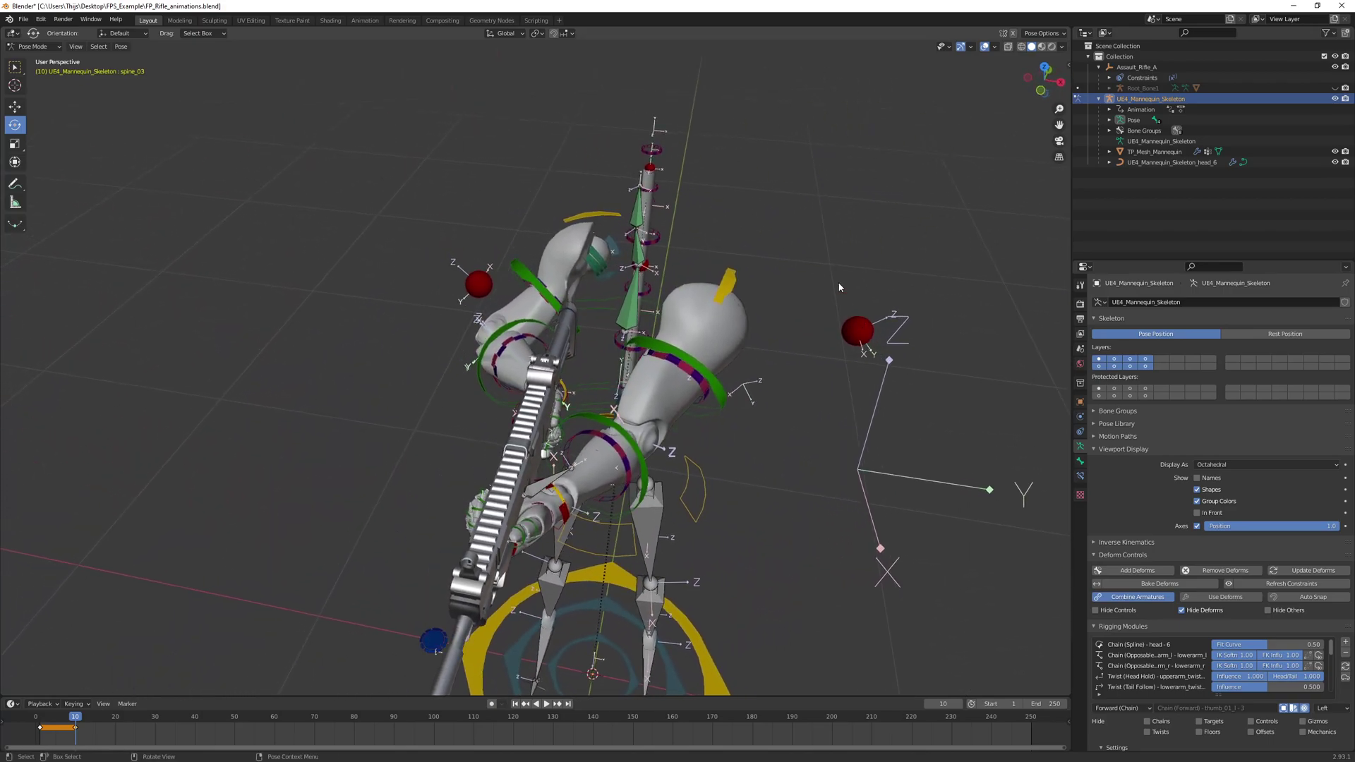
click(1205, 613)
click(1205, 614)
middle_drag(791, 338, 700, 321)
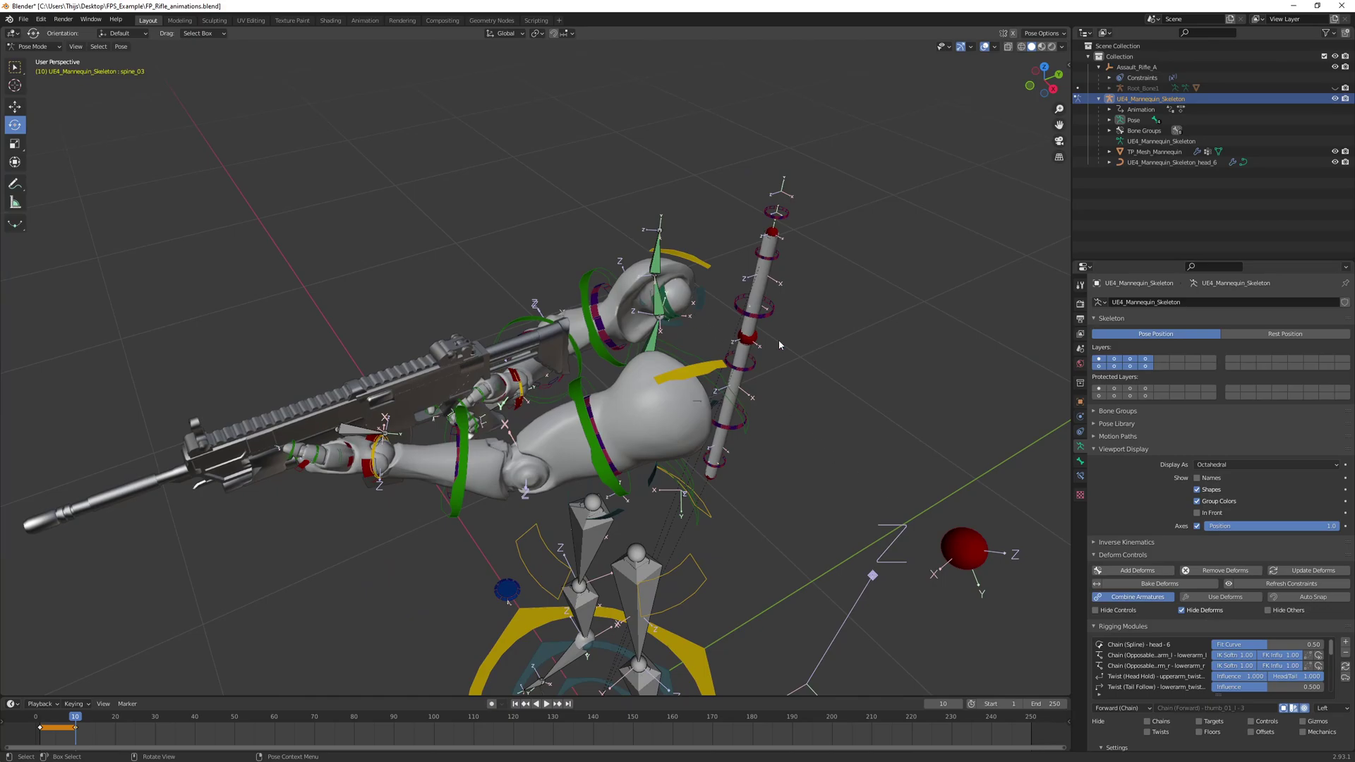
- In the Chain (Spine) head module, try other shape axes for the head bone and leave it on -Z axis
click(1149, 647)
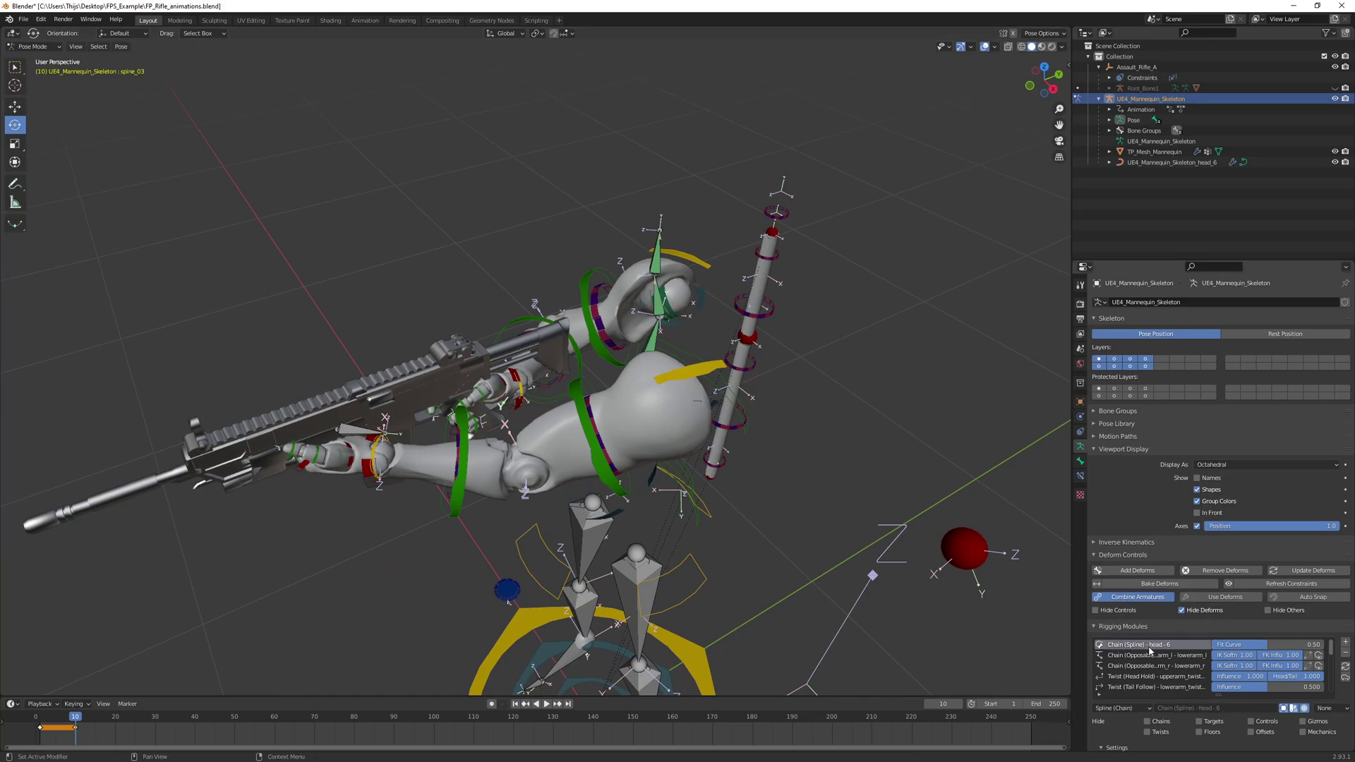
scroll(1191, 671, down, 3)
scroll(1283, 718, down, 5)
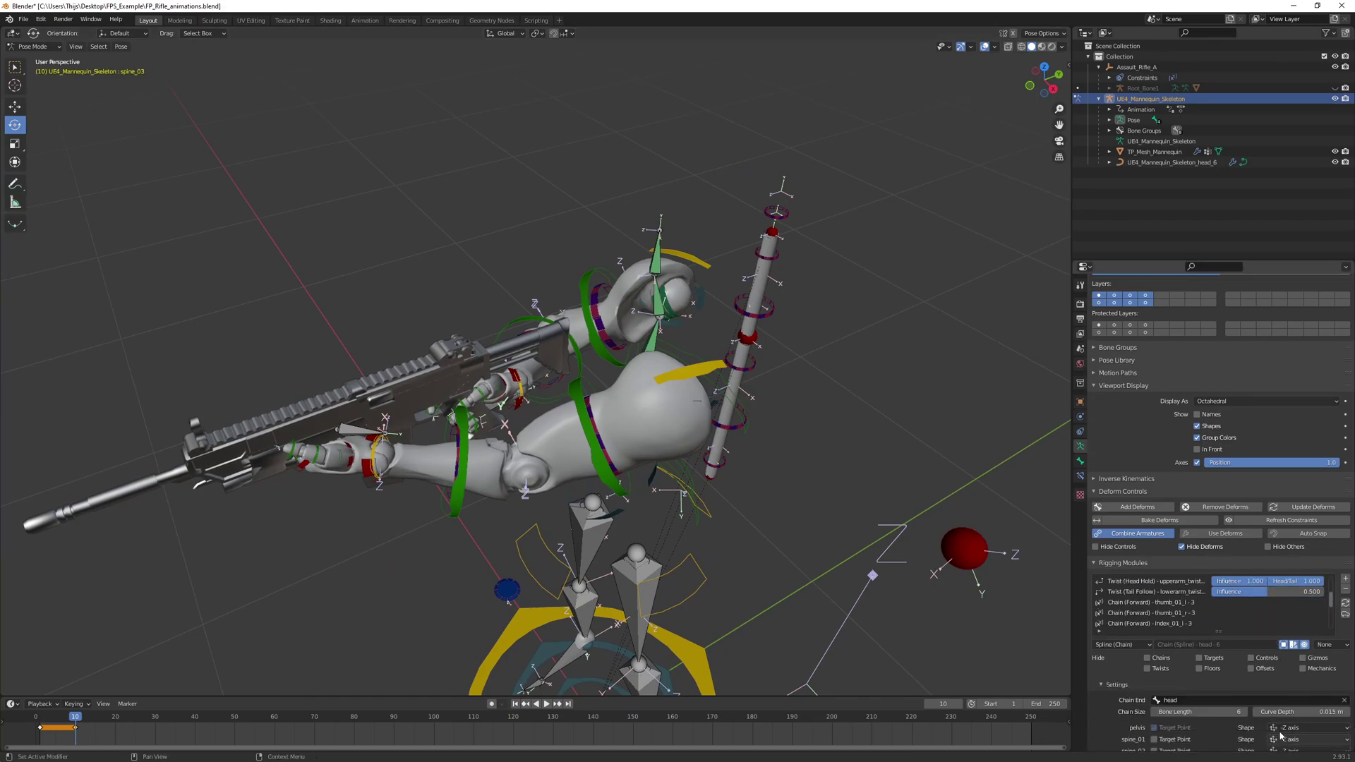
scroll(1283, 719, down, 1)
click(1304, 679)
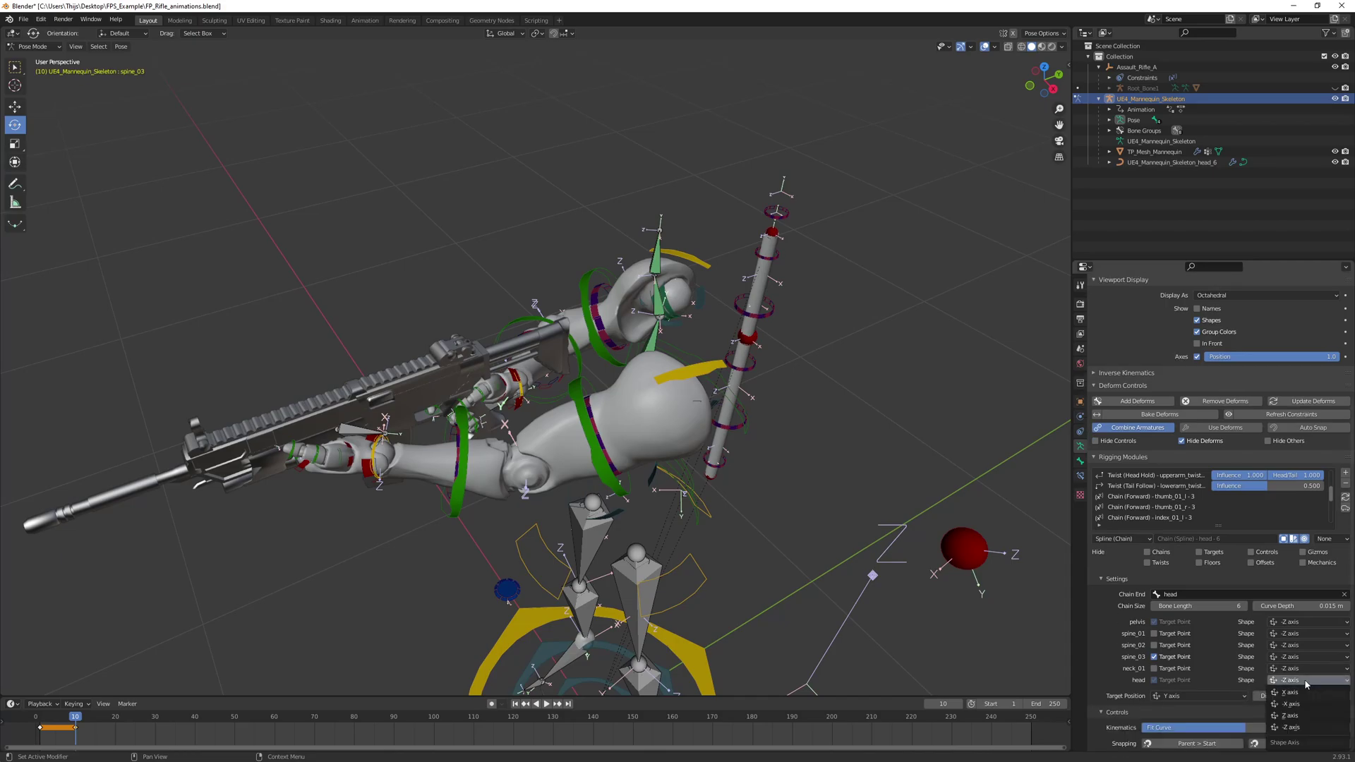
click(1299, 690)
click(1315, 715)
click(1299, 671)
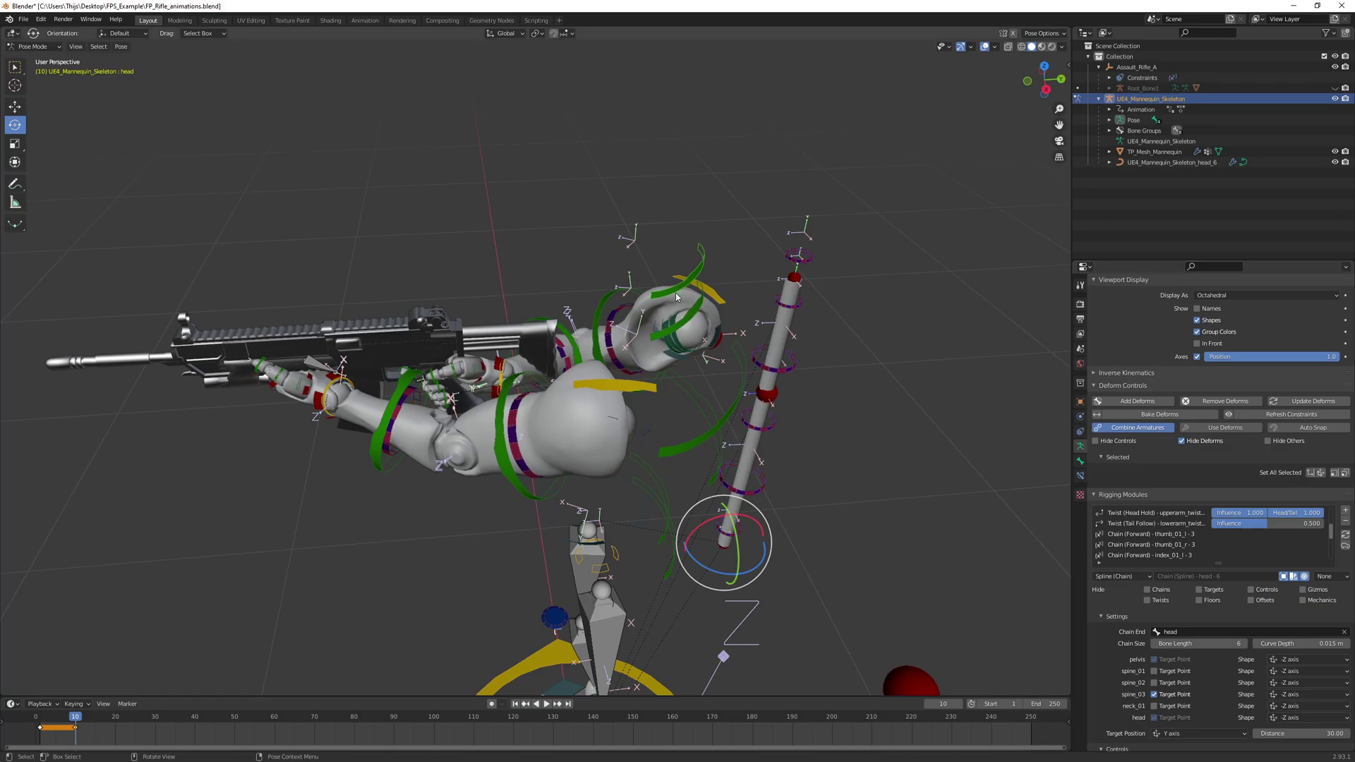
- Save the file and switch the skeleton back to Object Mode
middle_drag(669, 275, 805, 300)
click(22, 20)
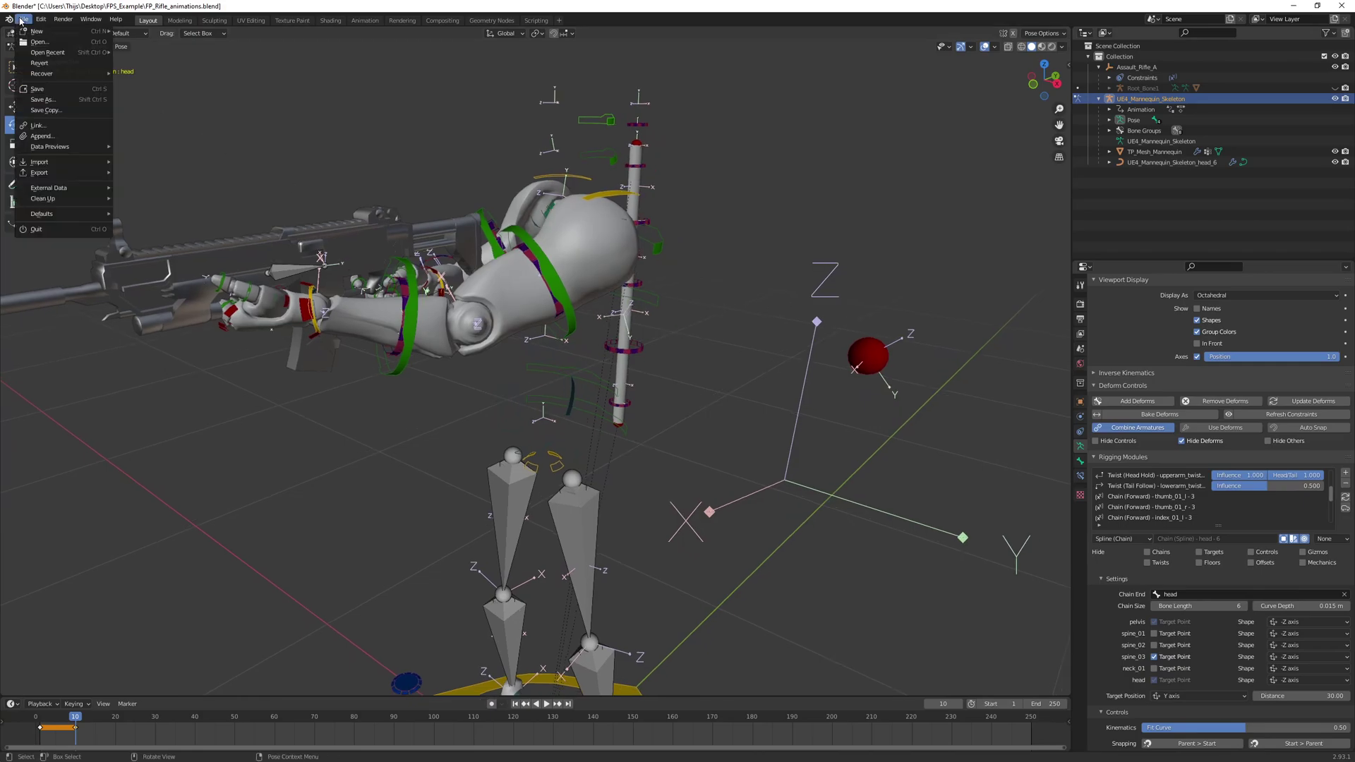
click(37, 89)
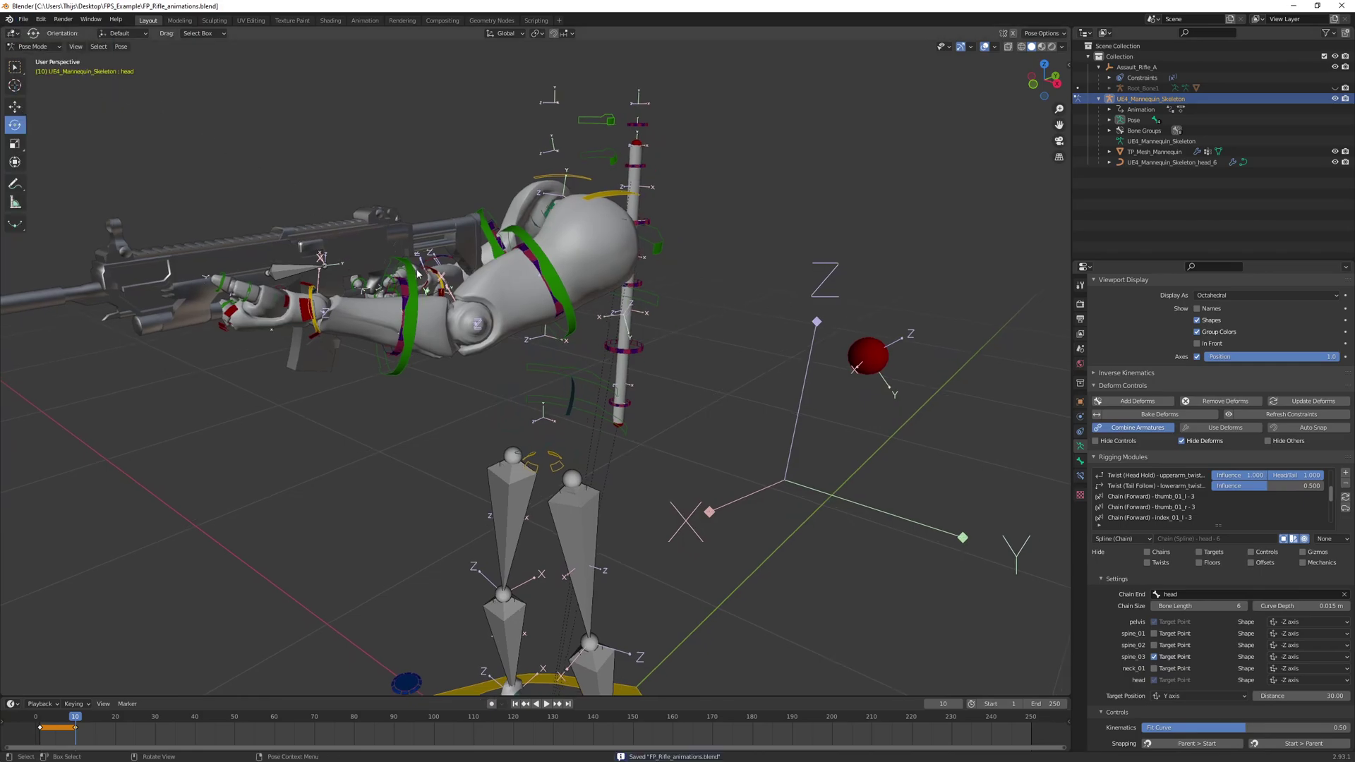
click(33, 46)
click(32, 54)
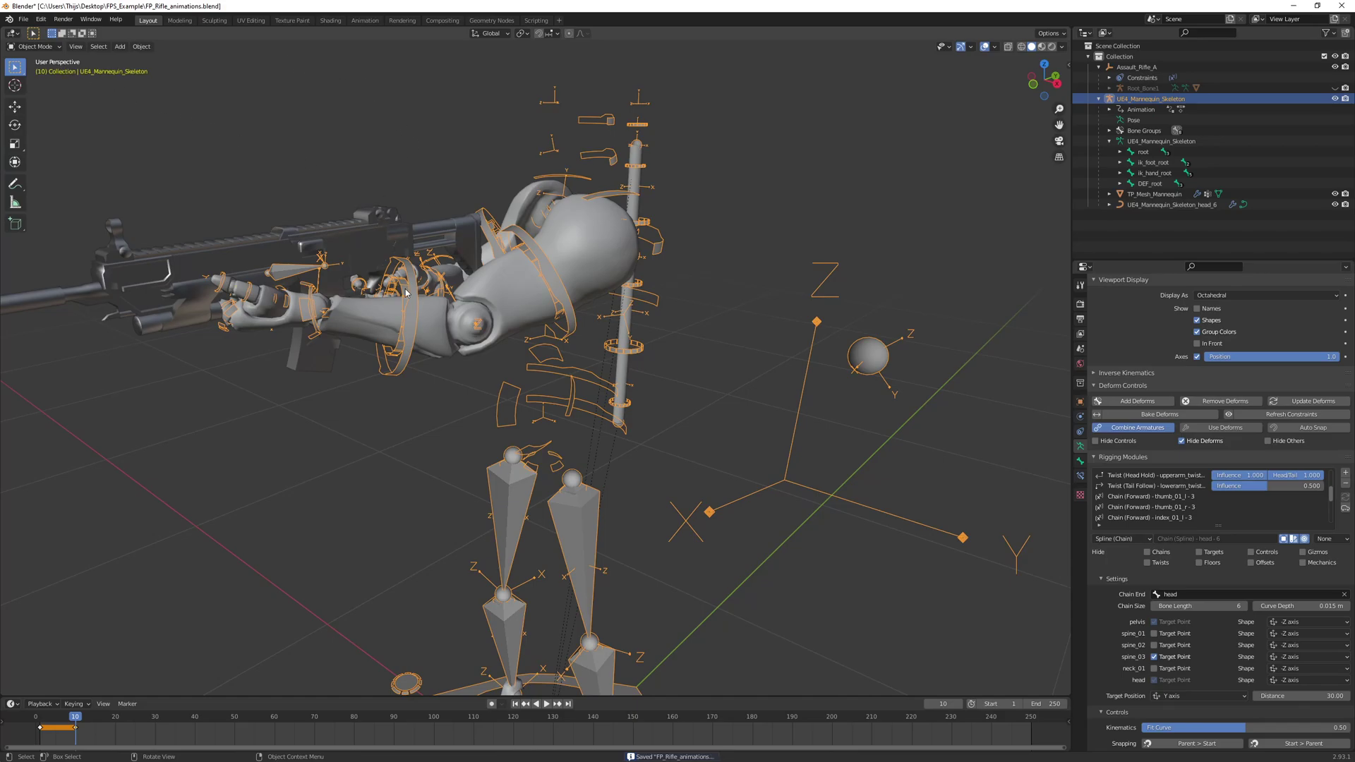
- Rename the skeleton's action as FP_Rifle_Pose in the Animation workspace, and return to the Layout workspace
click(364, 21)
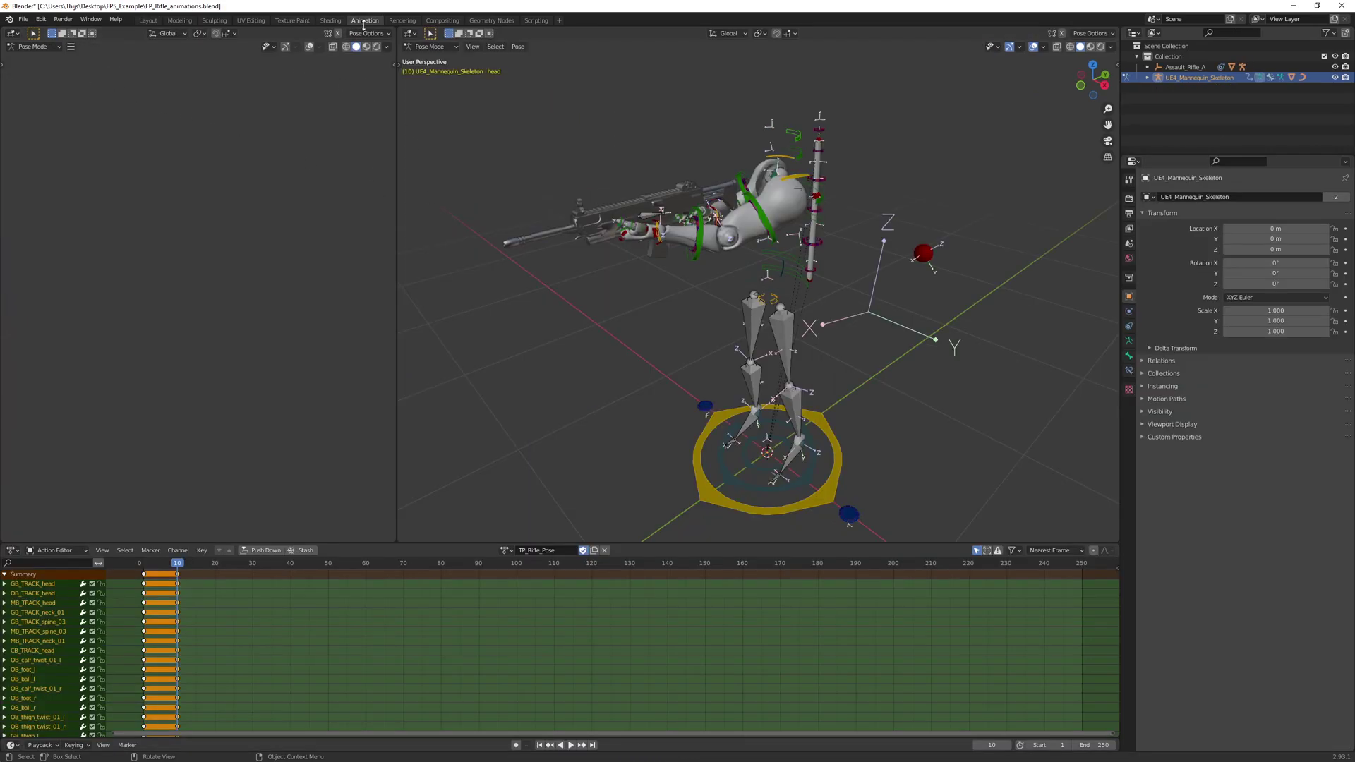
click(521, 552)
click(521, 551)
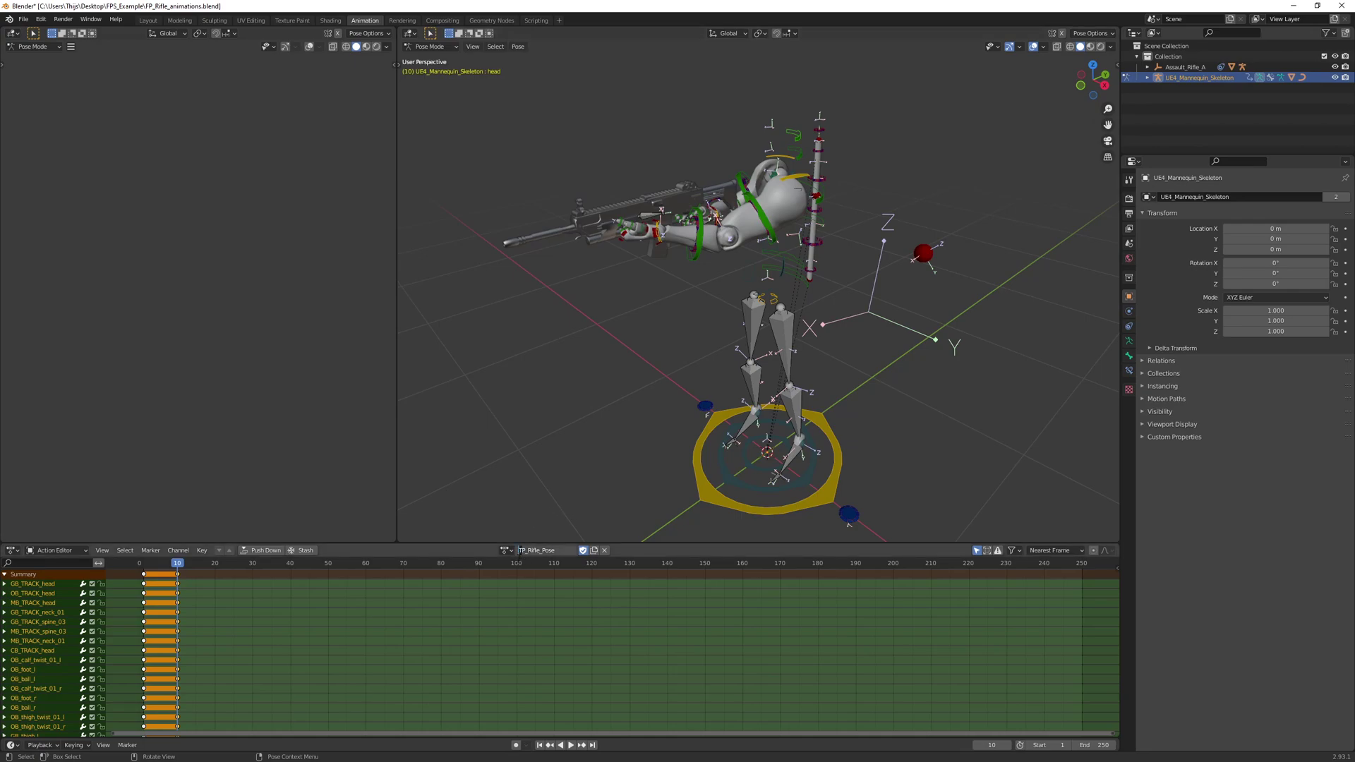
key(Return)
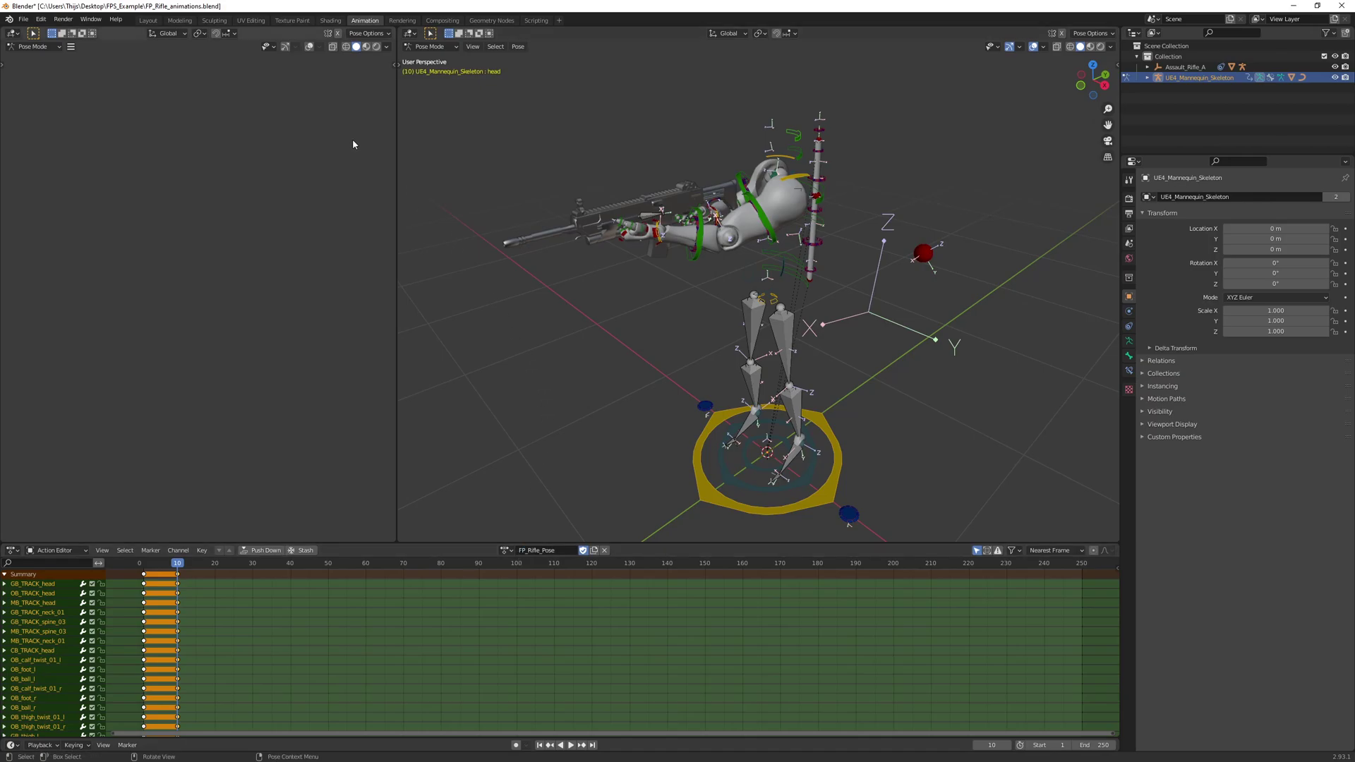
click(148, 21)
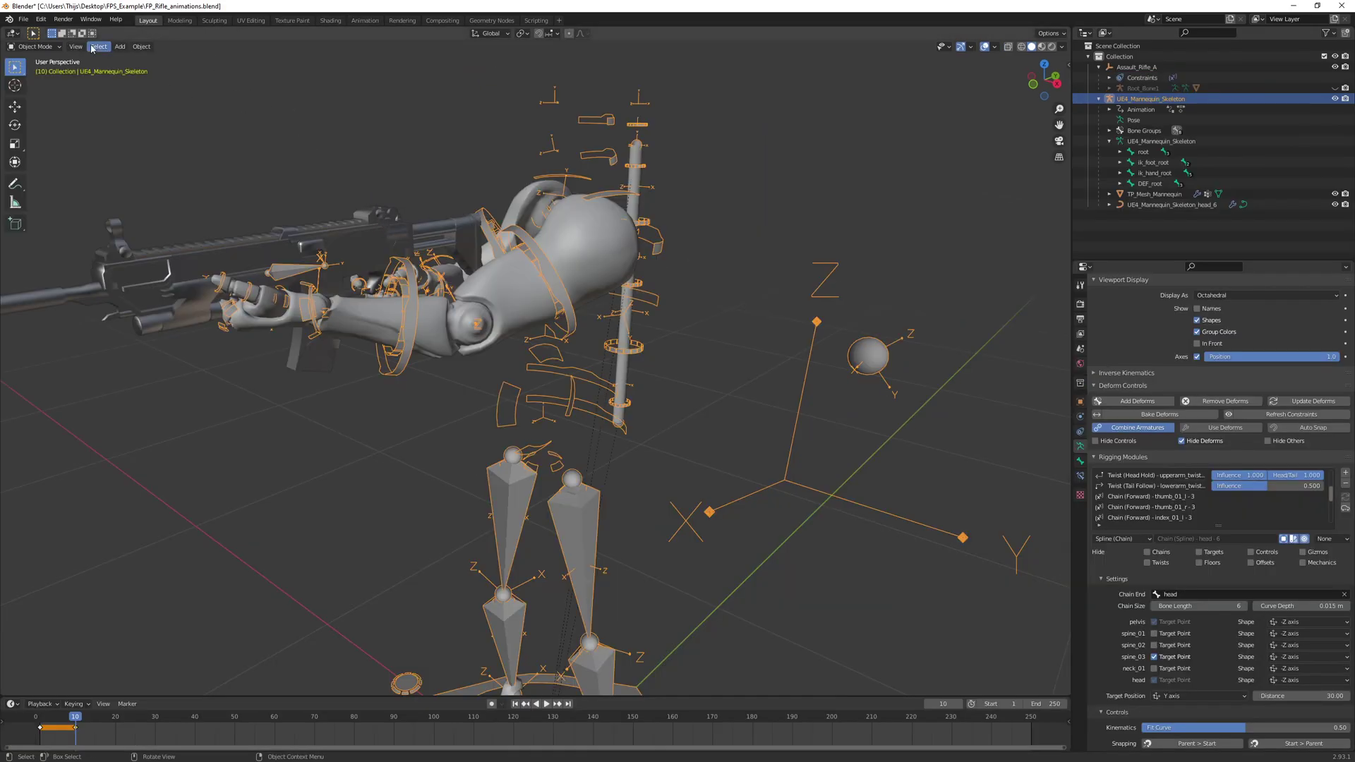
- Bring up the Mr Mannequins FBX export options, leave them, and select the arms mesh together with the skeleton
click(23, 19)
mouse_move(71, 172)
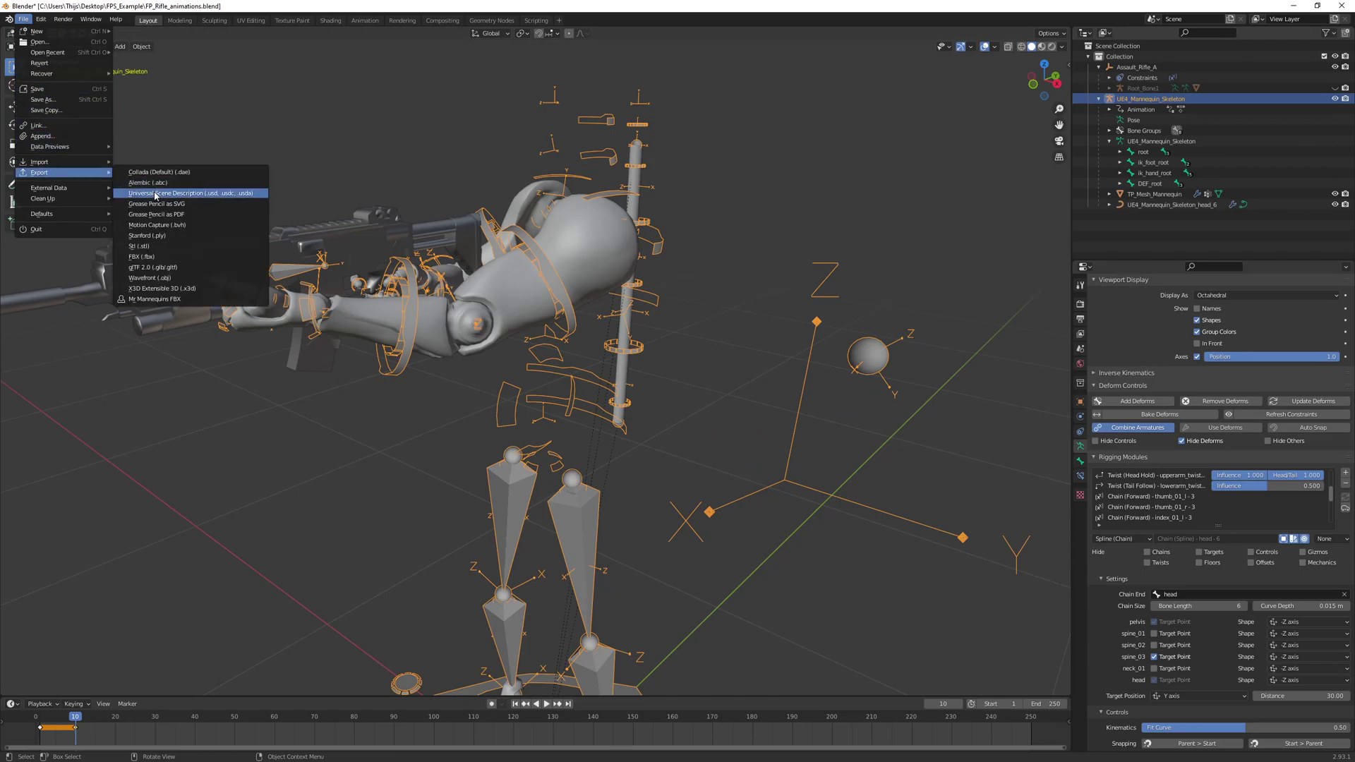
click(154, 299)
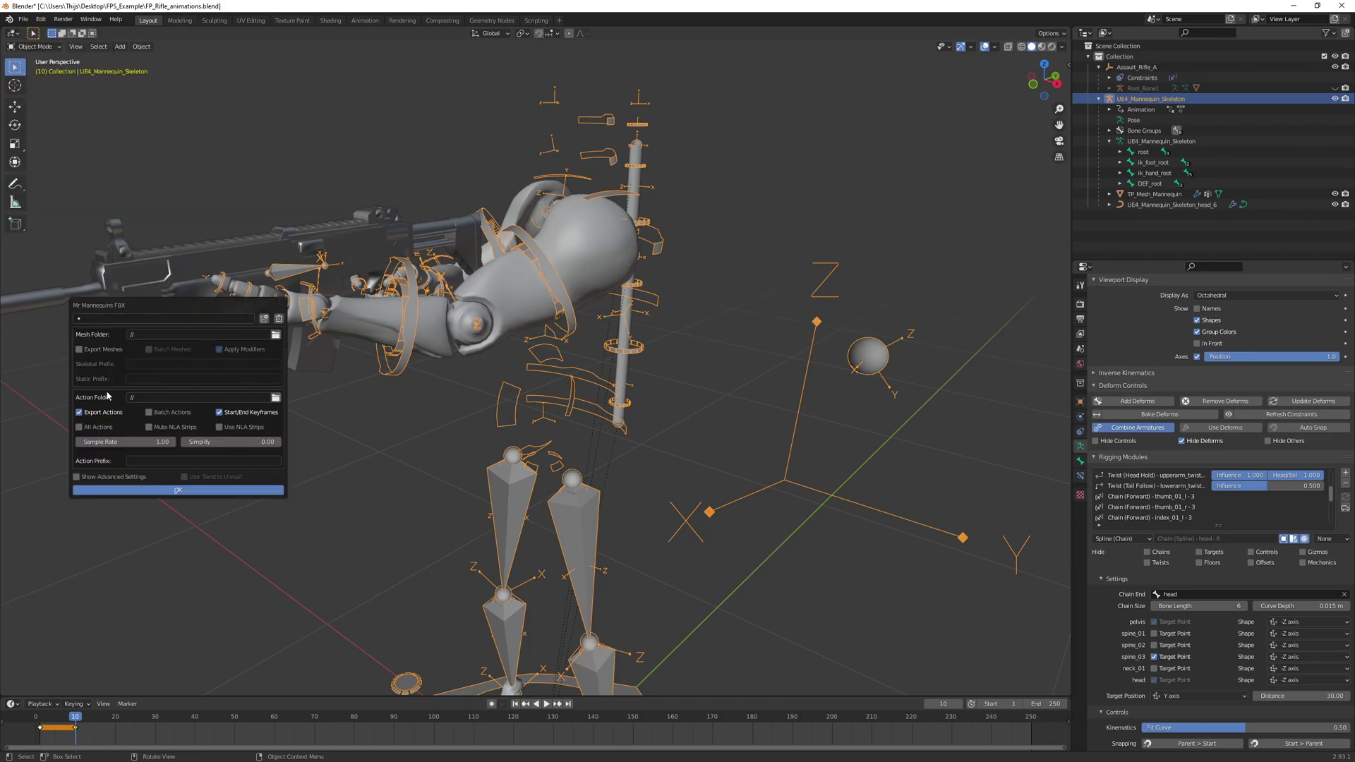
click(163, 490)
click(225, 491)
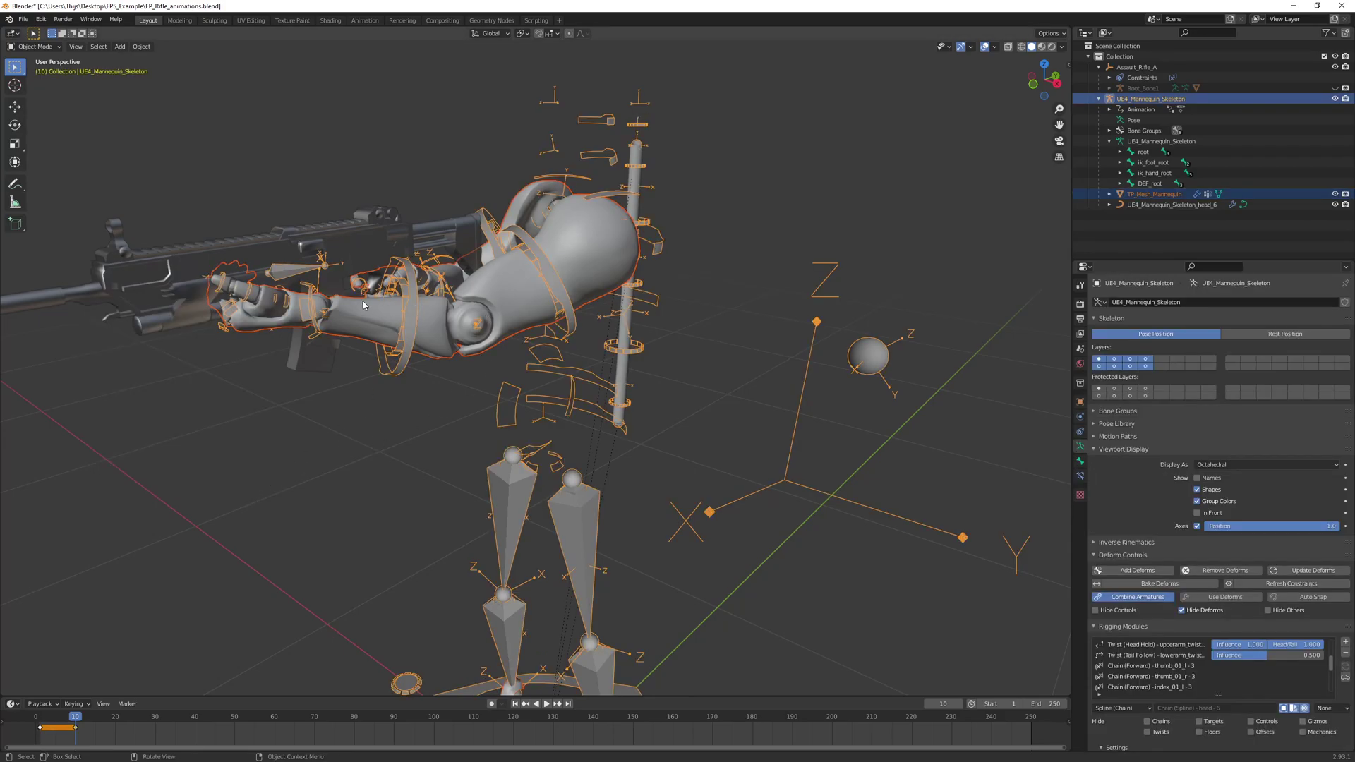
- Export the selected arms mesh and skeleton as Mr Mannequins FBX with Export Meshes enabled and Export Actions disabled
click(23, 19)
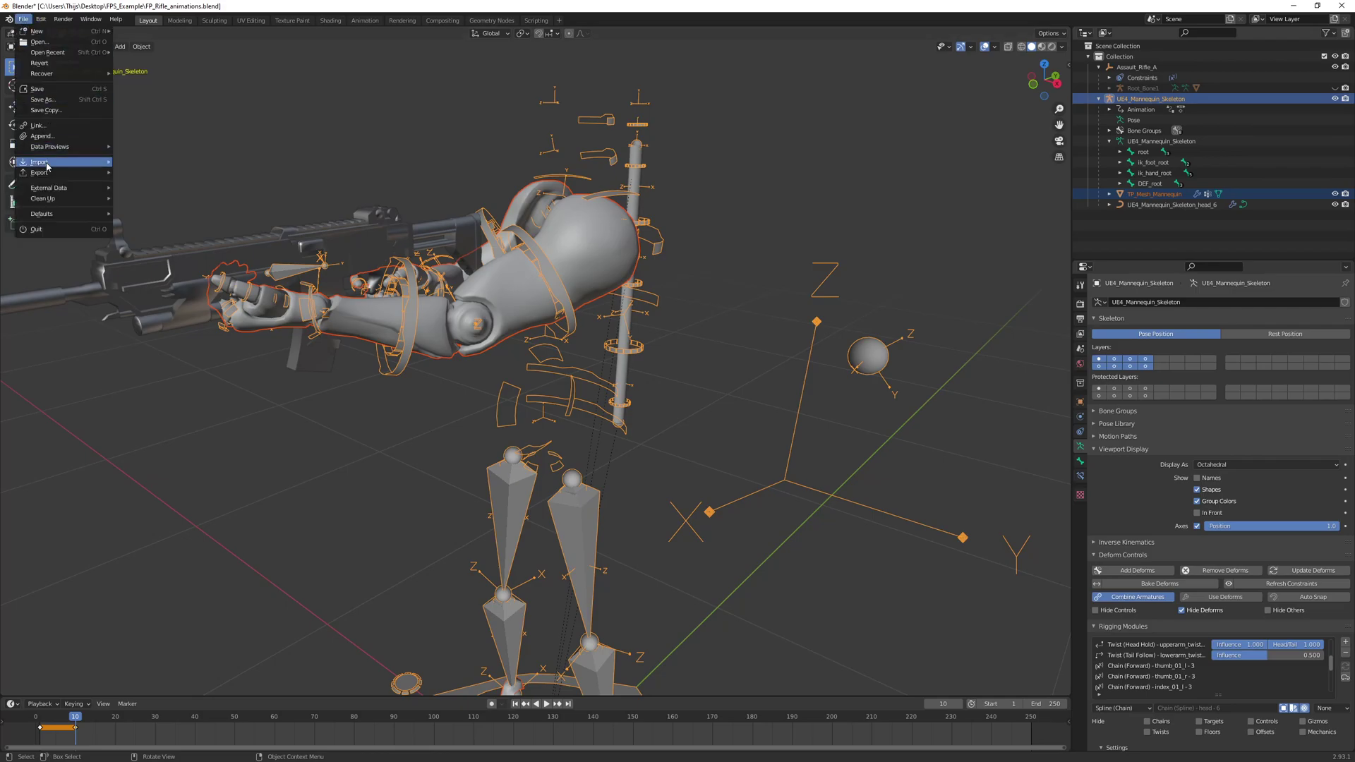
mouse_move(63, 173)
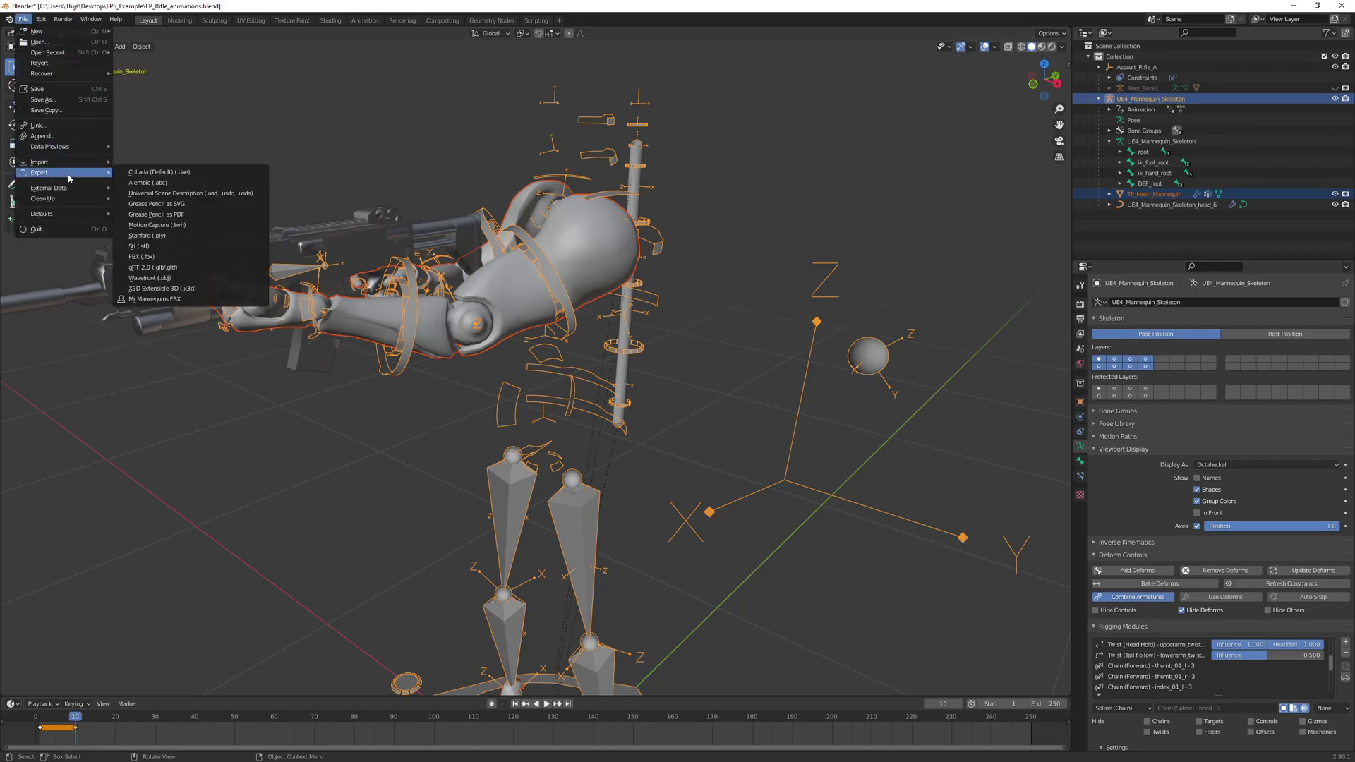
click(167, 299)
click(105, 413)
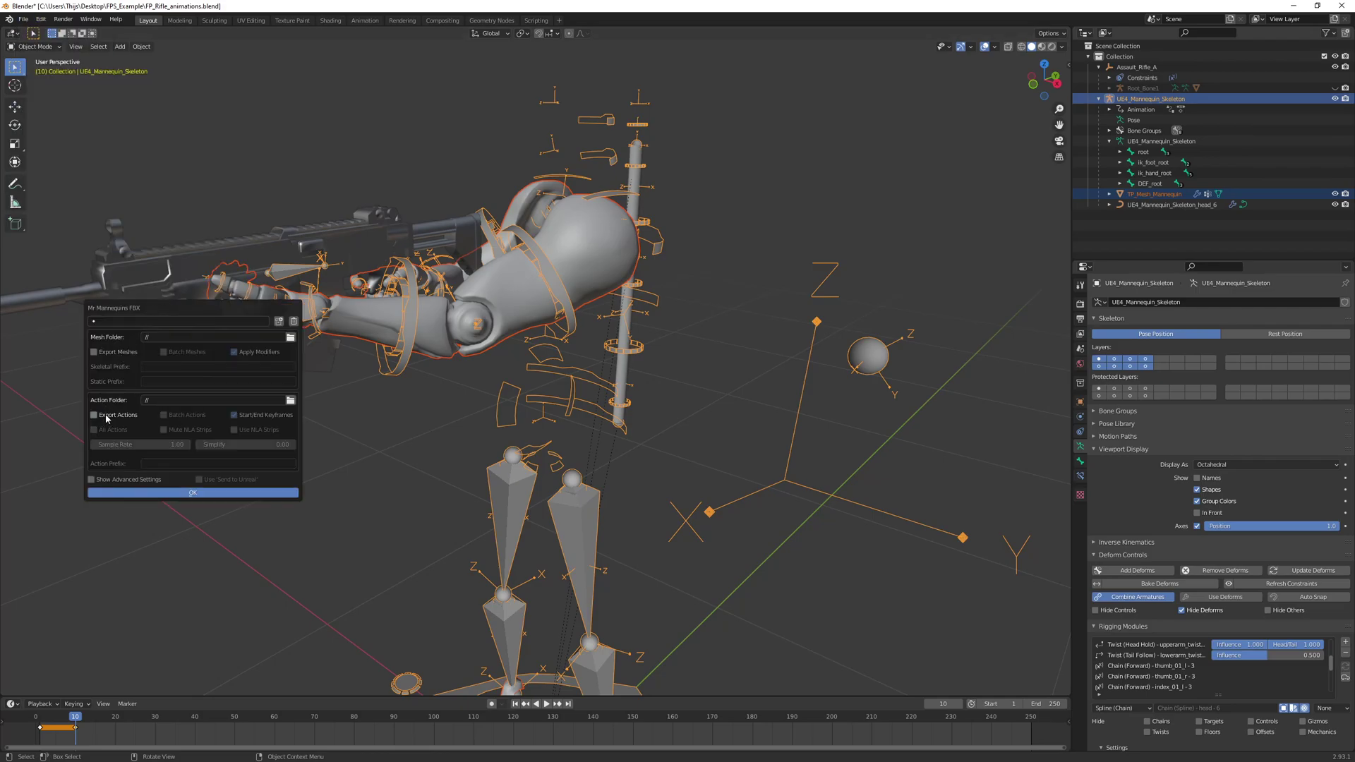
click(94, 351)
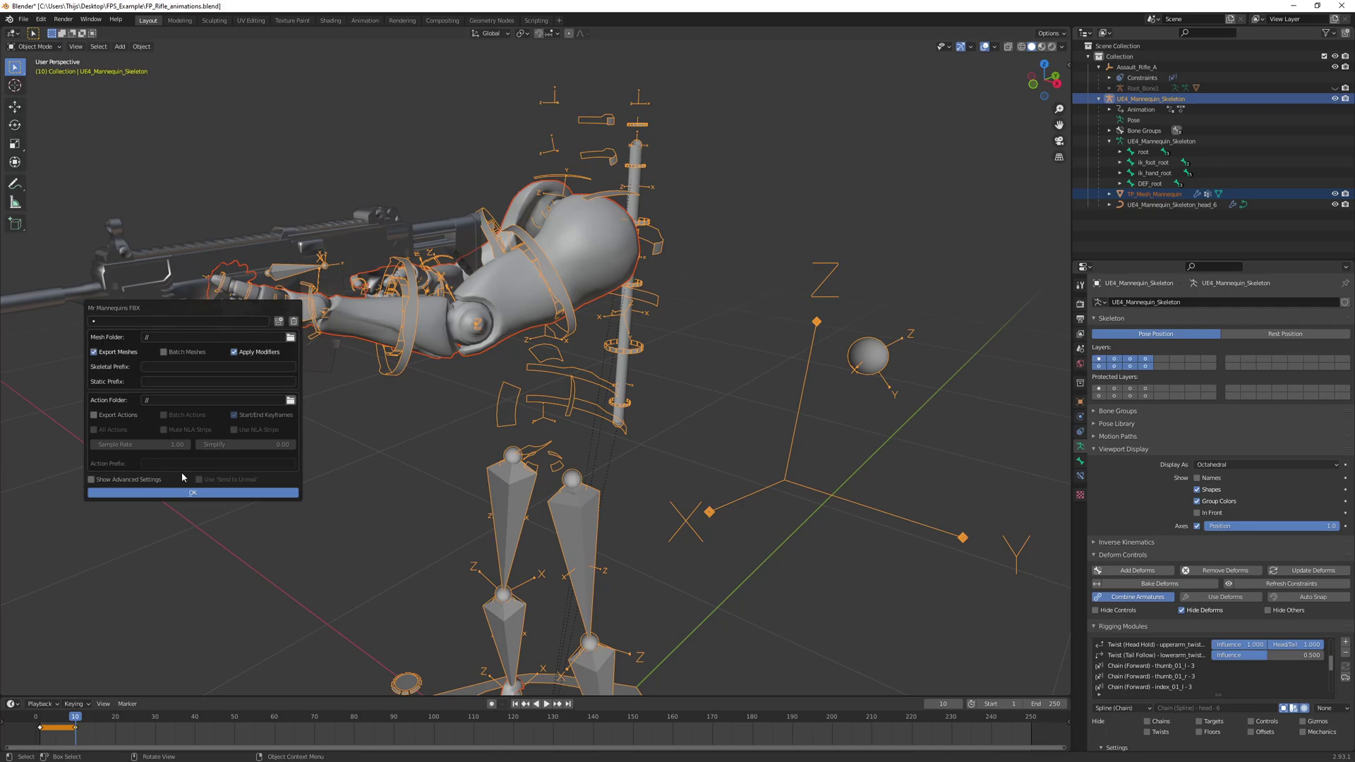
click(192, 493)
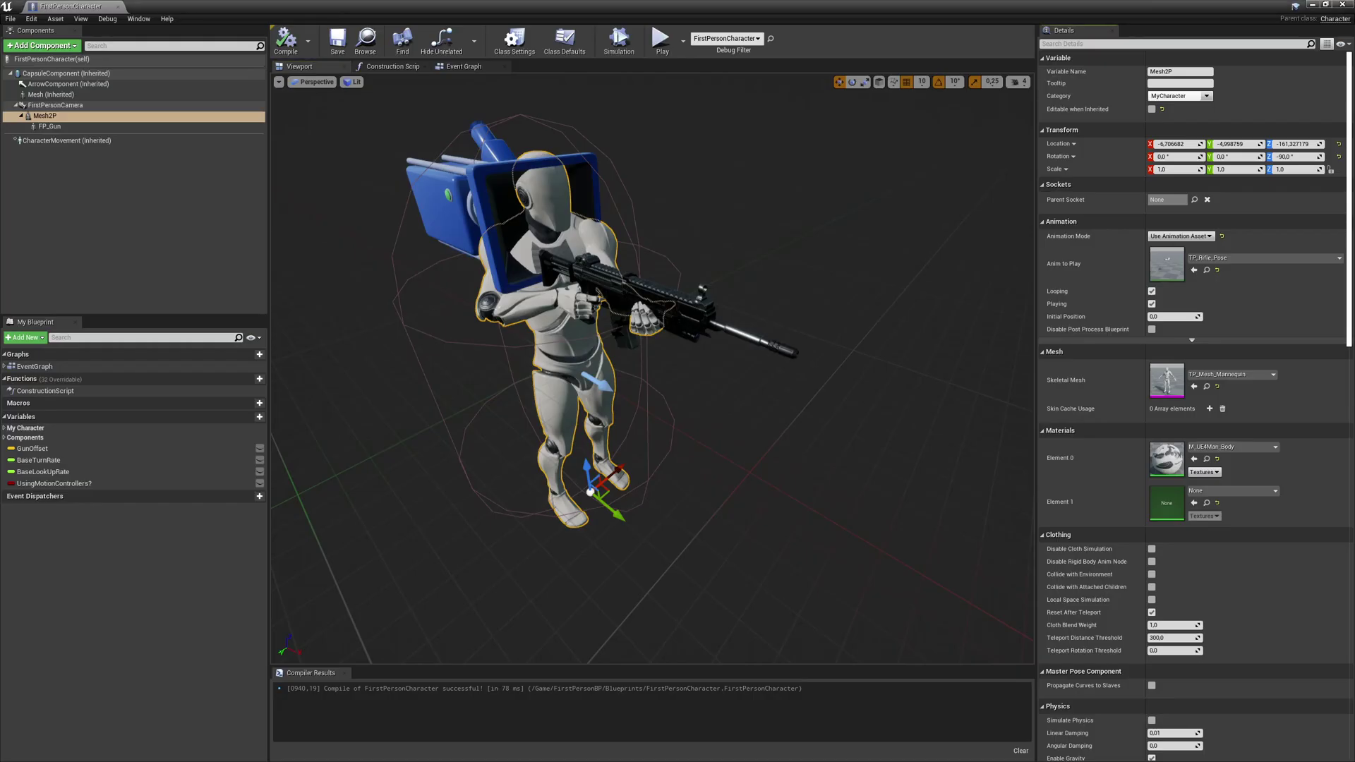
- Switch to Unreal, open the FirstPerson/Character/Mesh folder, and select TP_Mesh_Mannequin.fbx in the FPS_Example folder on disk
click(1313, 6)
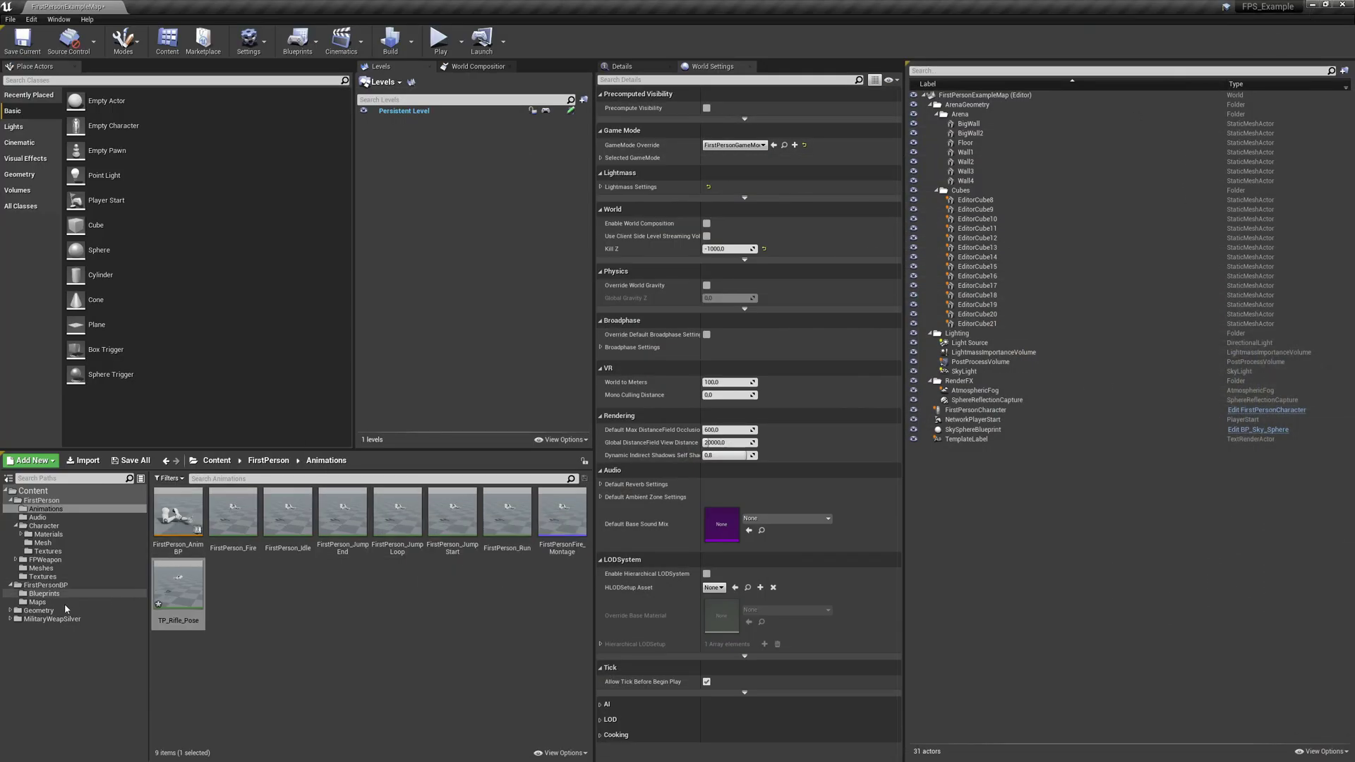
click(42, 543)
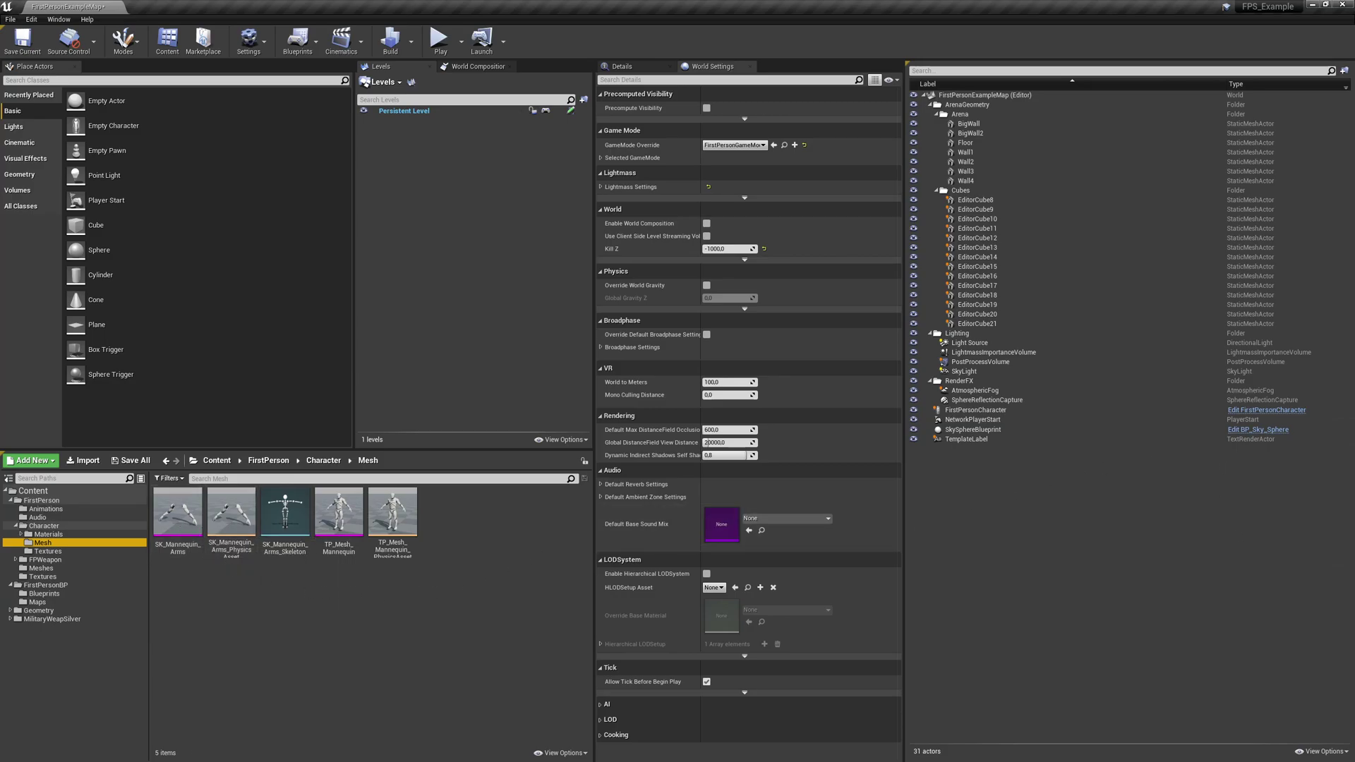
key(alt+Tab)
click(731, 331)
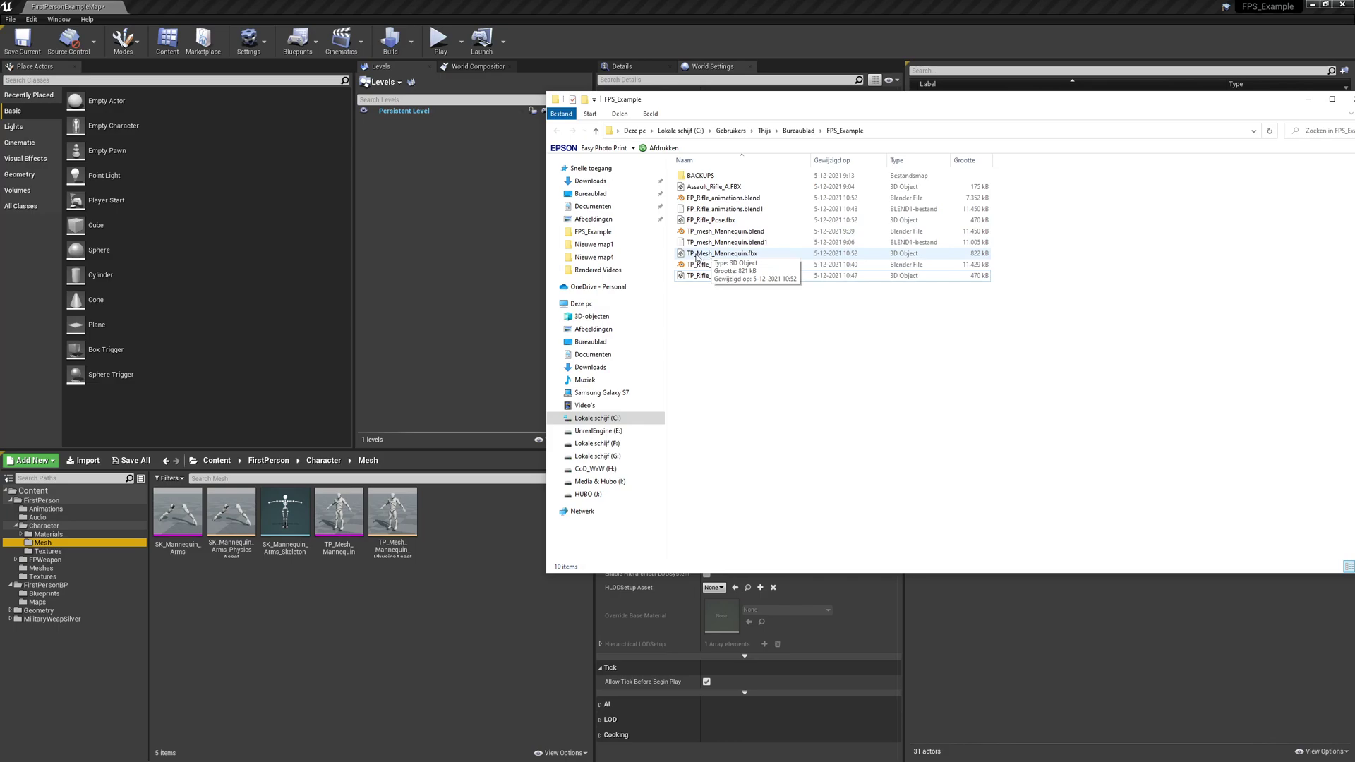
click(734, 255)
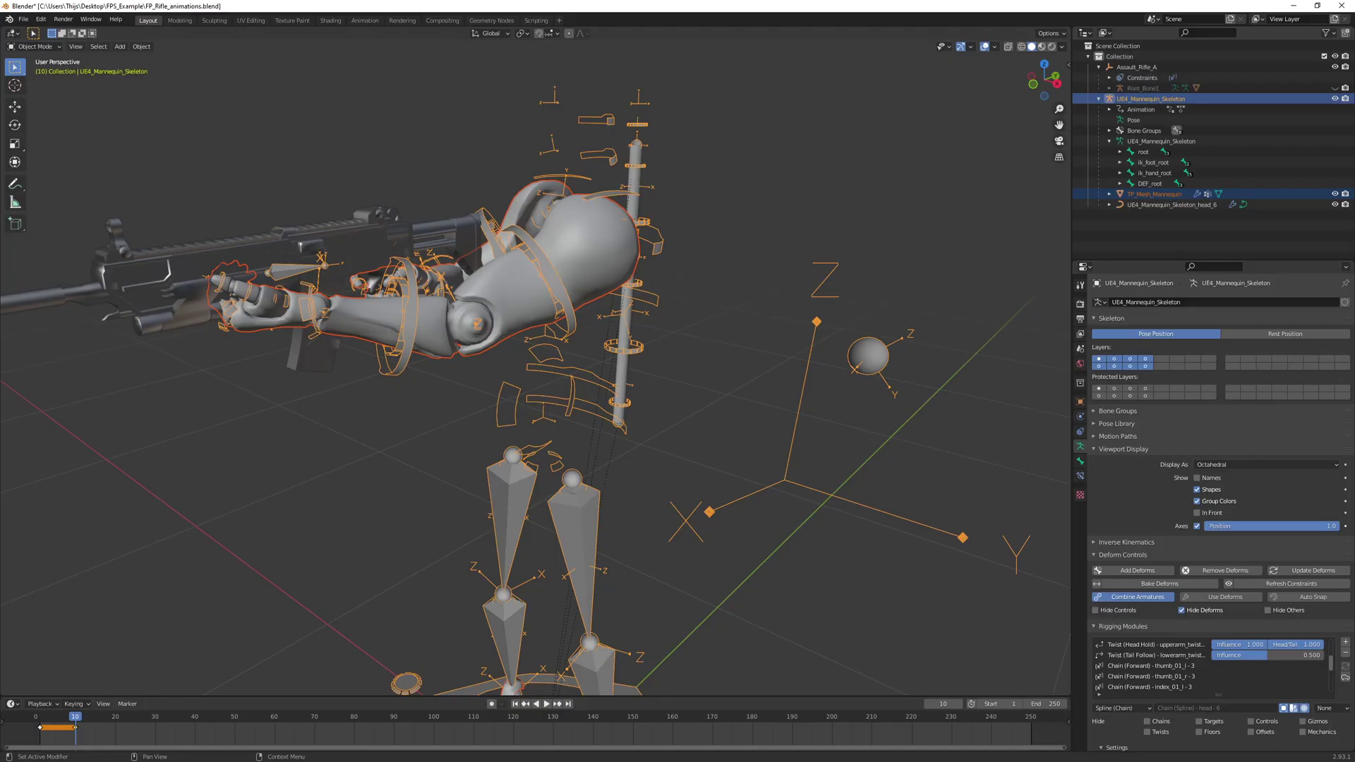
- Back in Blender, rename the TP_Mesh_Mannequin object as FP_Mesh_Mannequin
click(1135, 193)
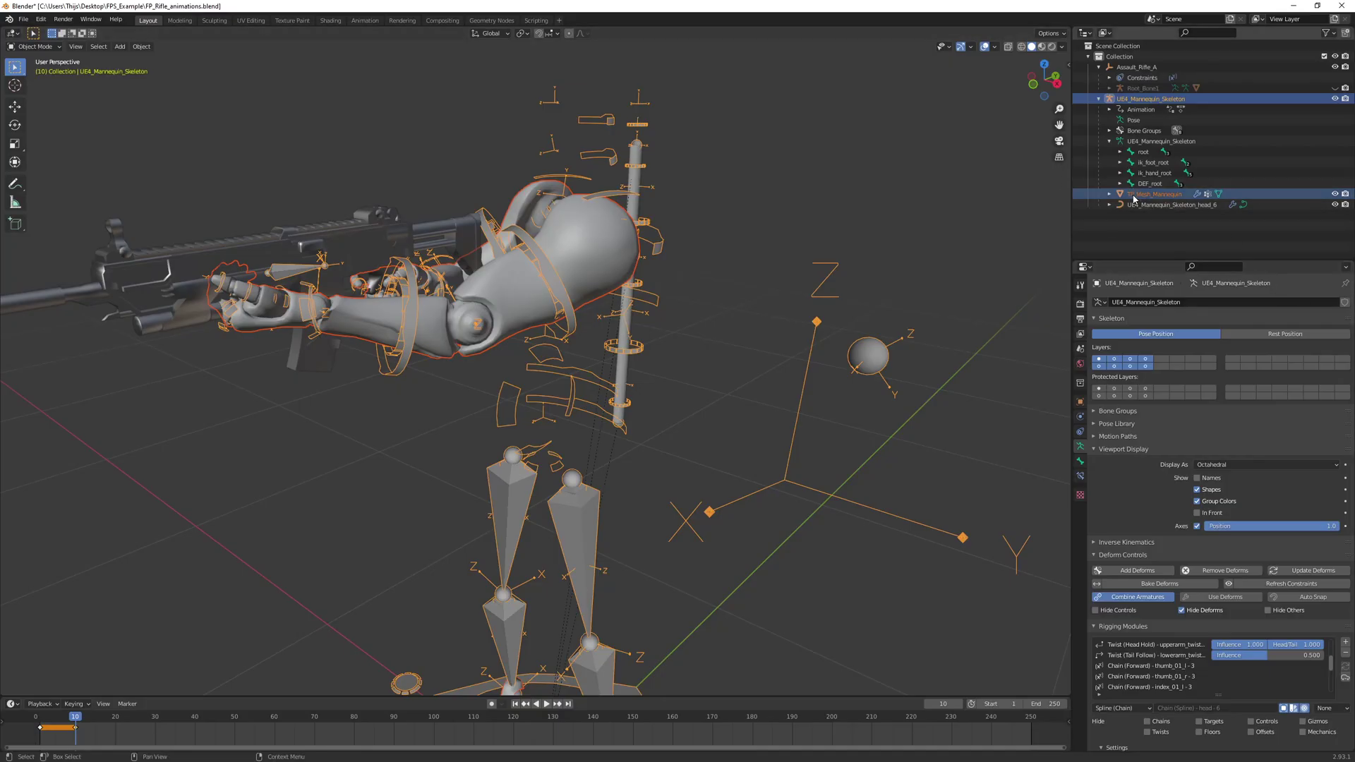
double_click(1134, 193)
key(Delete)
text(F)
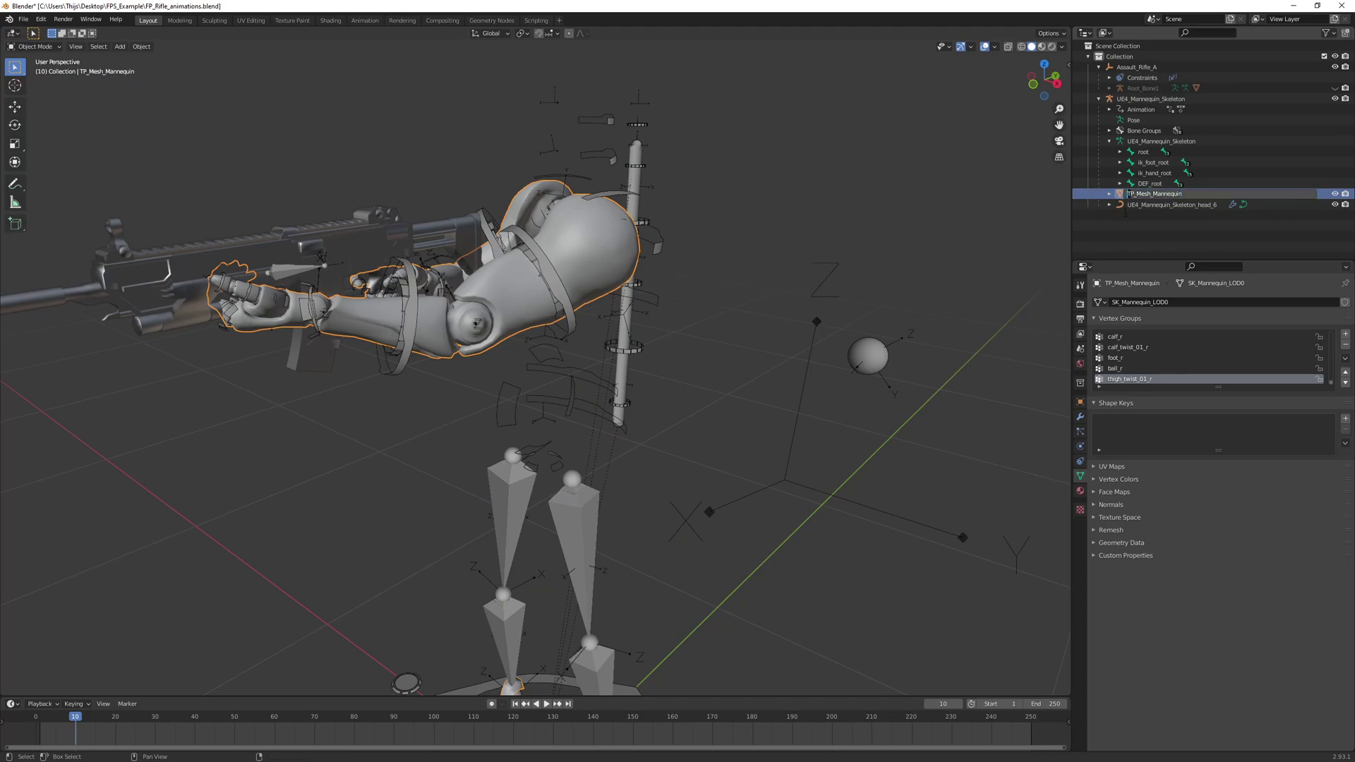
key(Return)
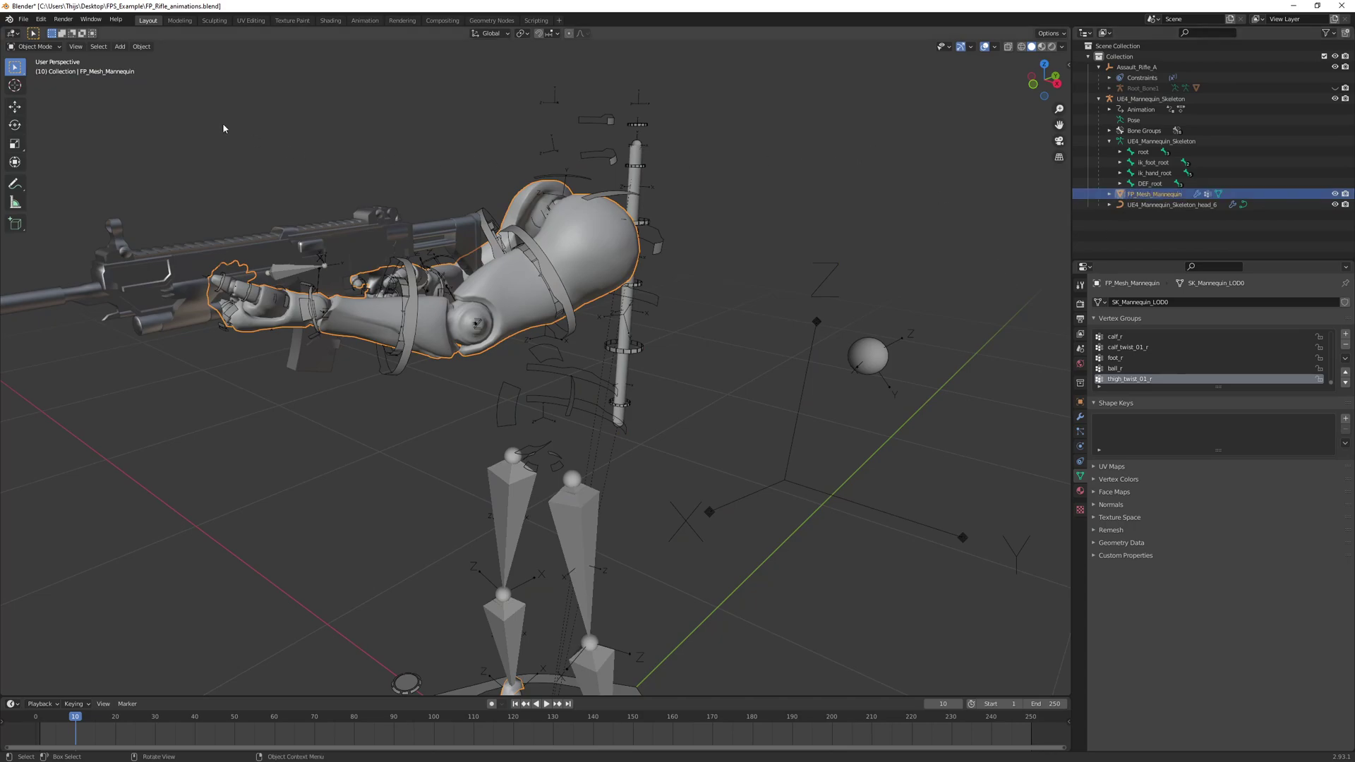
- Select the arms mesh together with the skeleton and export the mesh again as Mr Mannequins FBX
click(375, 202)
click(530, 288)
shift+click(547, 282)
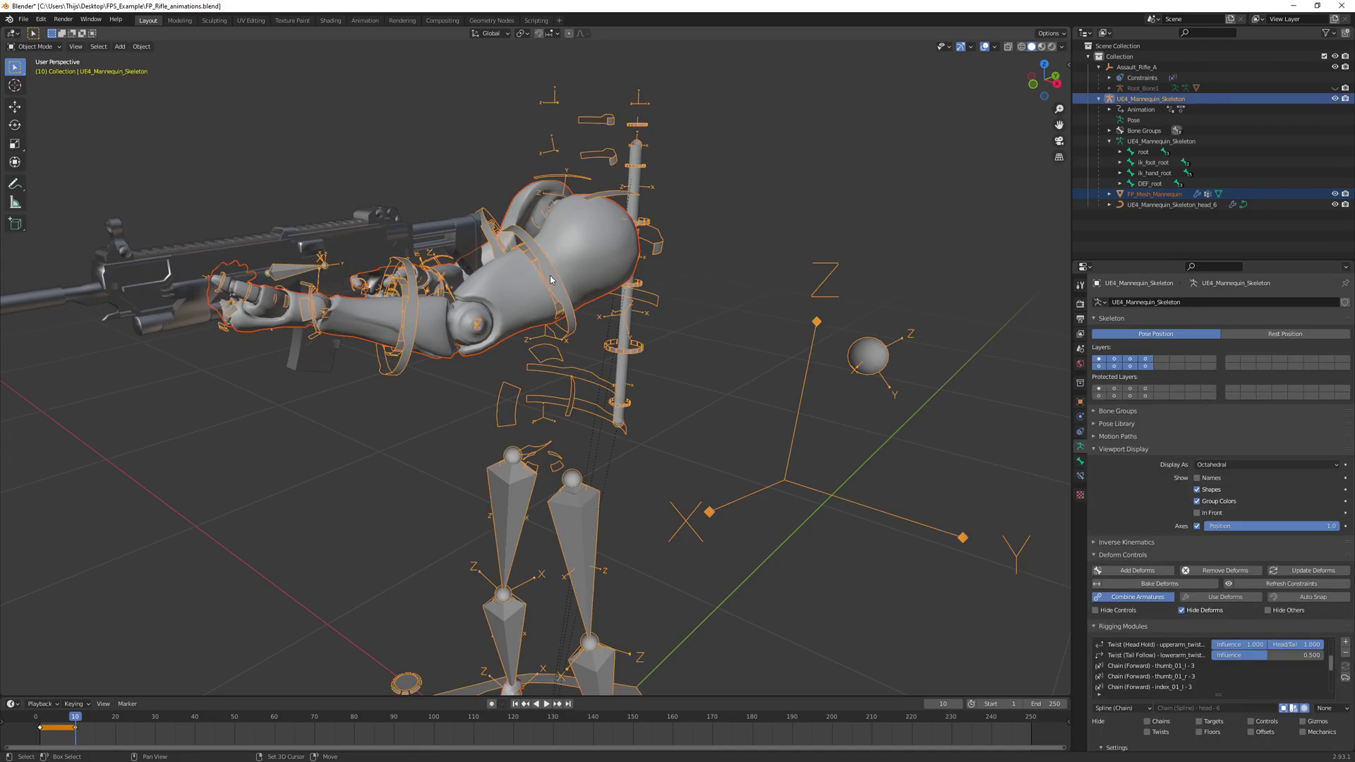
click(24, 19)
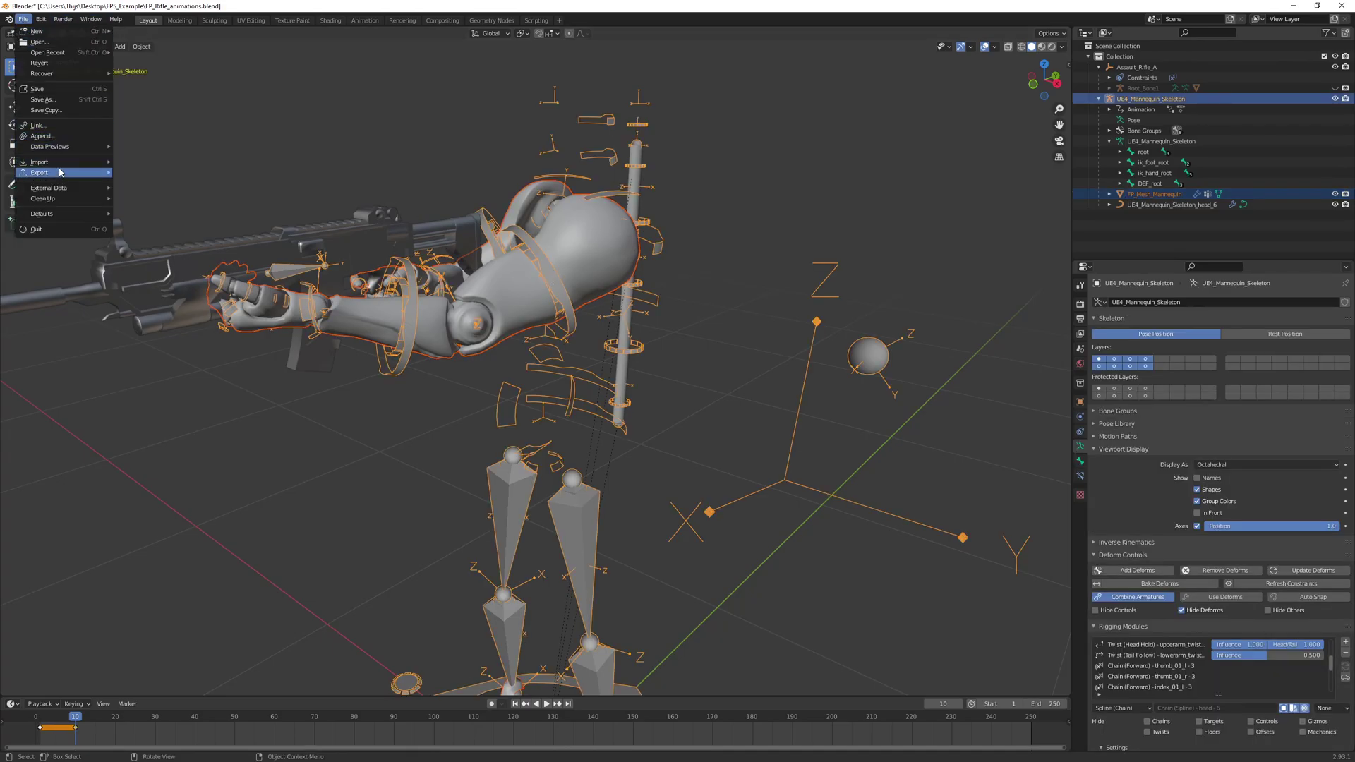
mouse_move(43, 172)
click(173, 299)
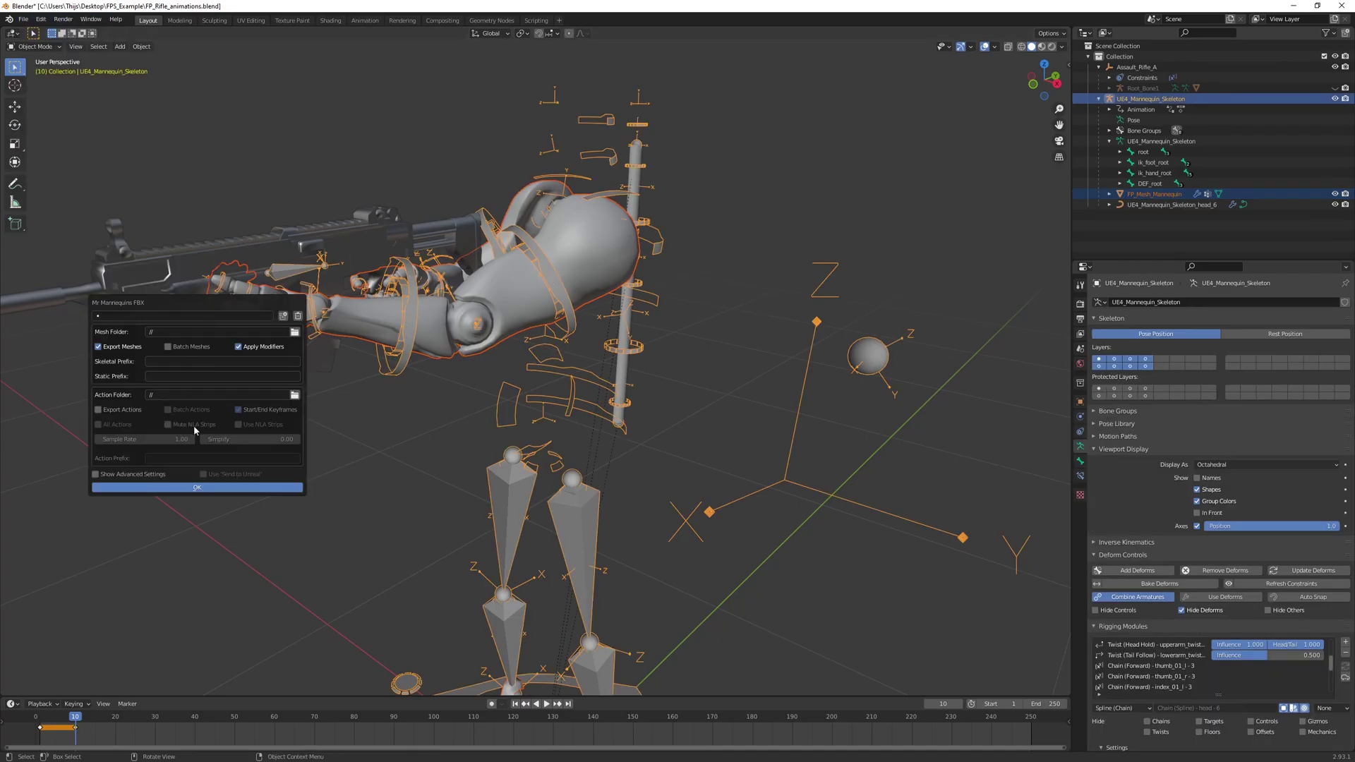
click(208, 487)
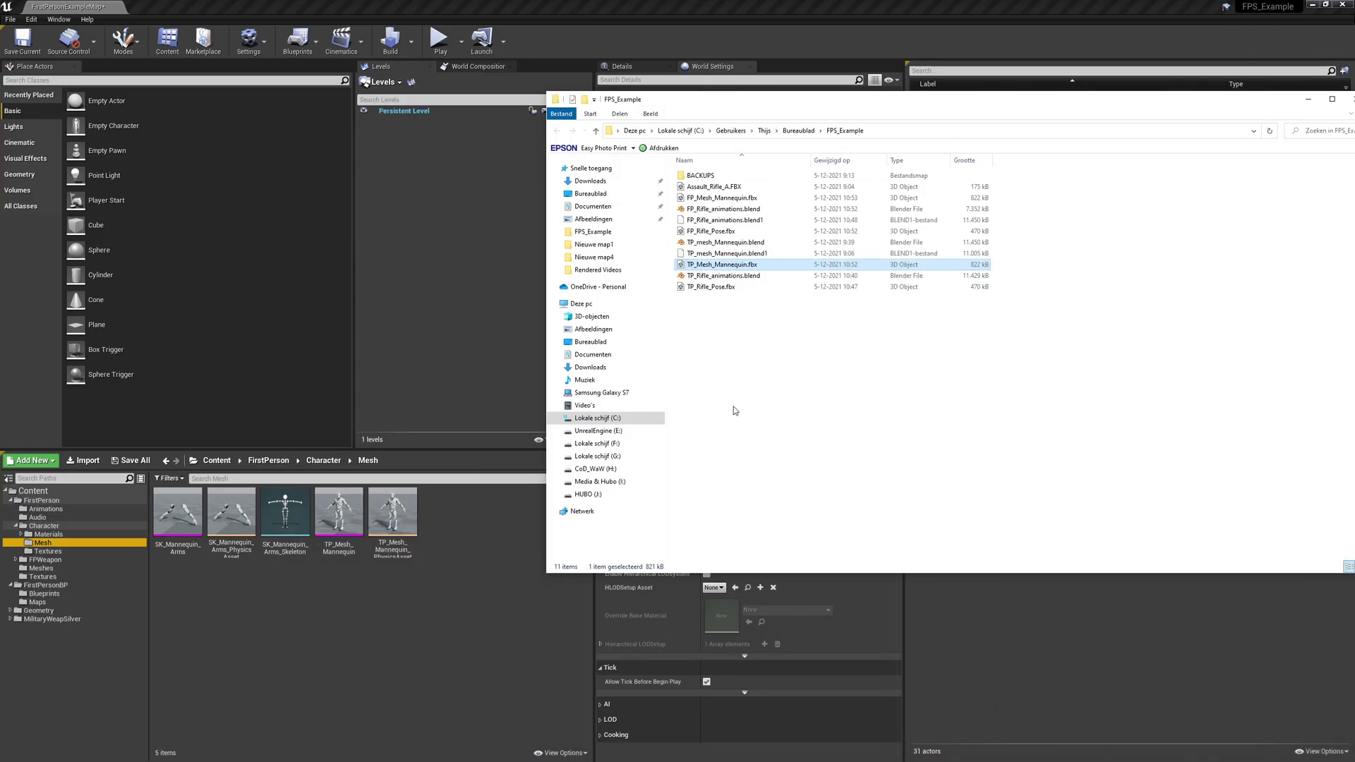
- Import FP_Mesh_Mannequin.fbx into Unreal's Mesh folder as a skeletal mesh using SK_Mannequin_Arms_Skeleton
click(734, 410)
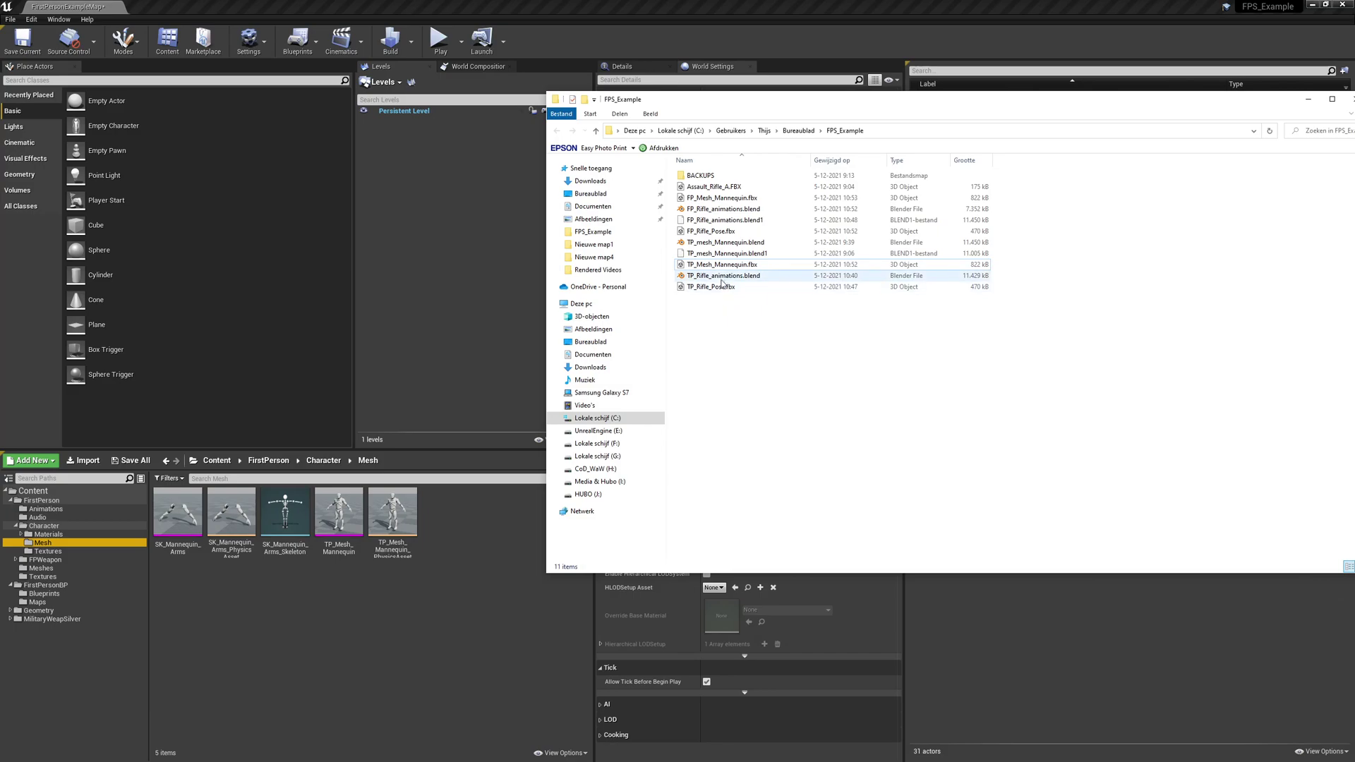
click(693, 200)
drag(697, 202, 495, 618)
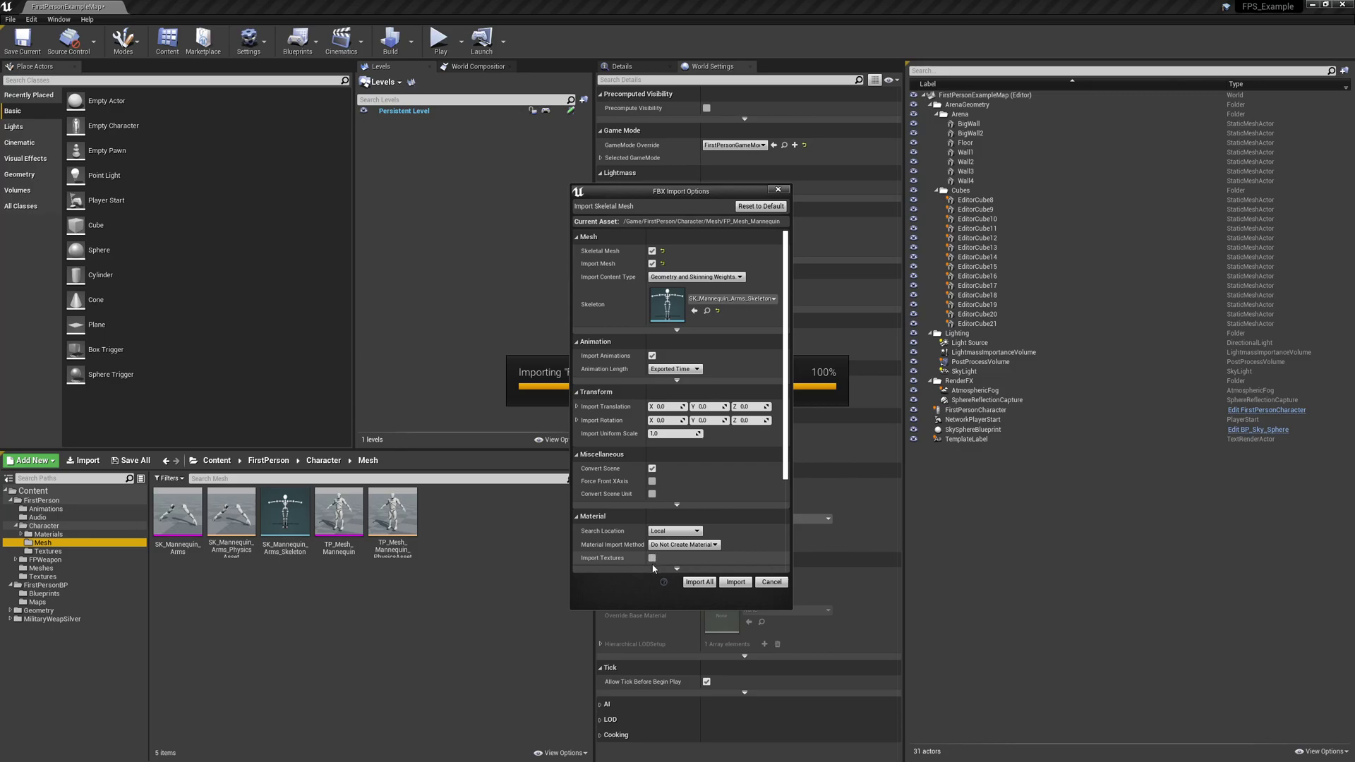
click(735, 582)
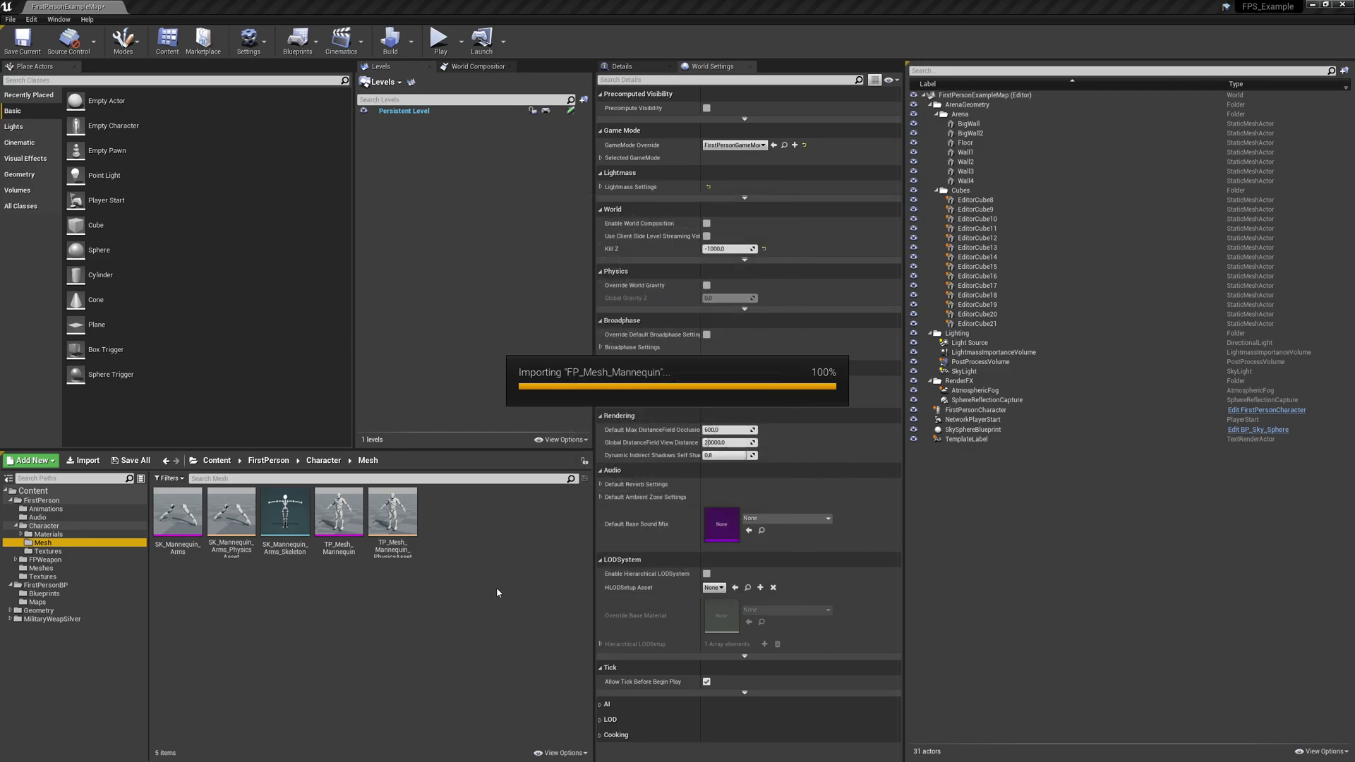
- Open the imported FP_Mesh_Mannequin and examine its skeleton tree
double_click(176, 506)
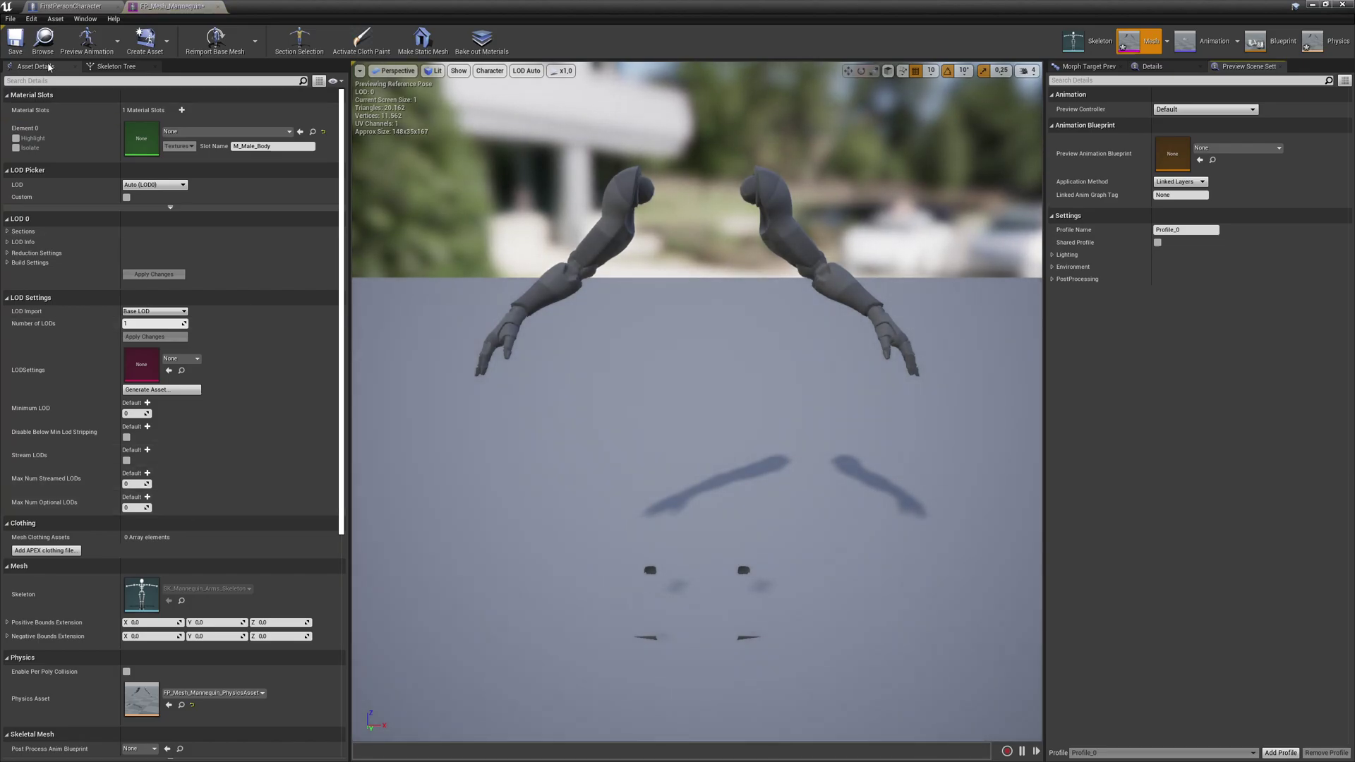
click(106, 68)
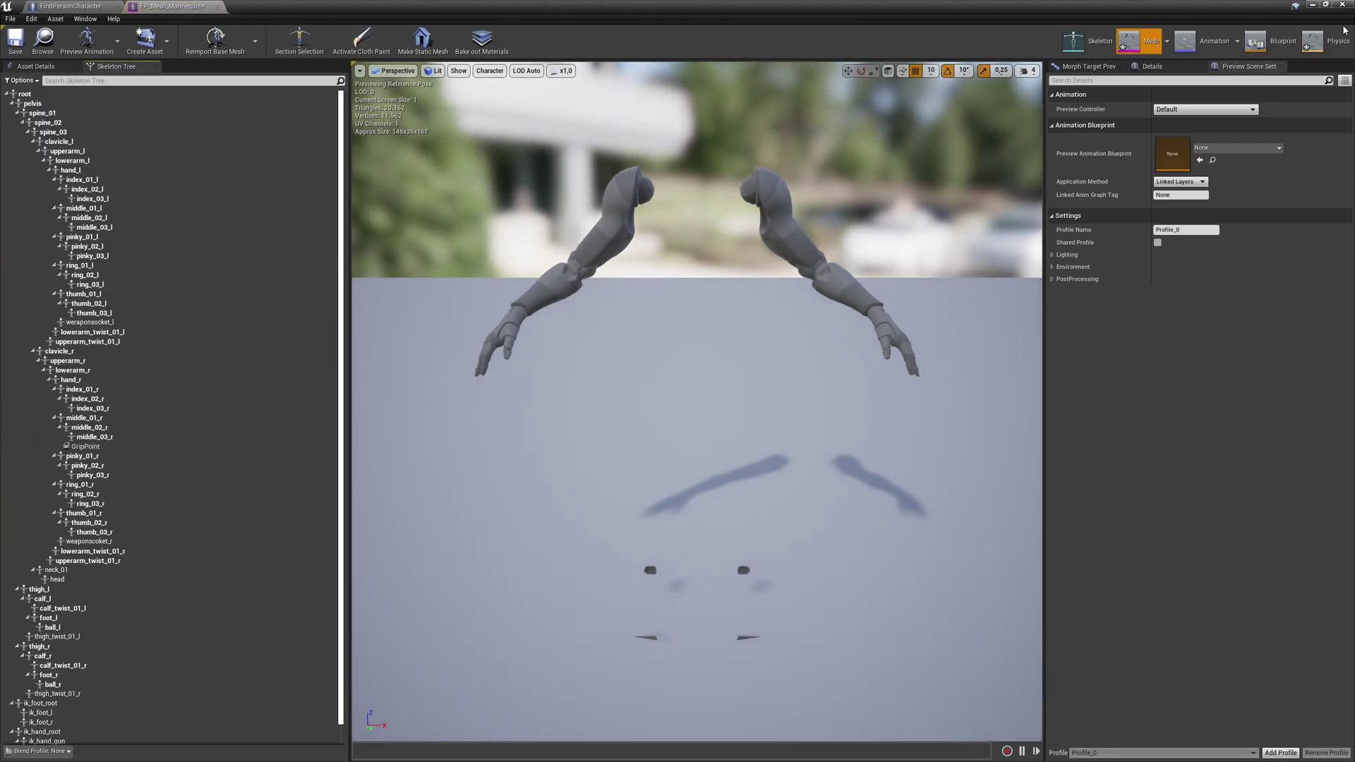
click(1313, 5)
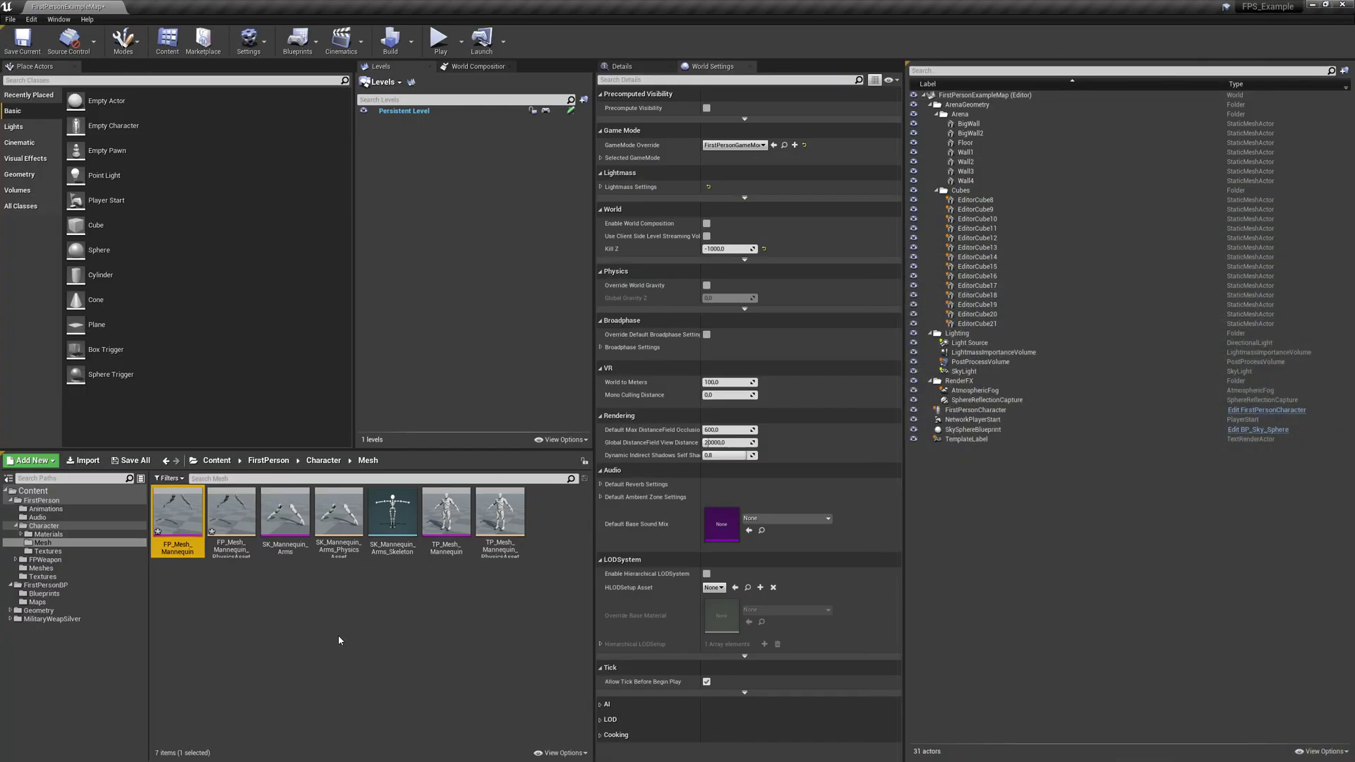
- Assign the M_UE4Man_Body material to Element 0 of FP_Mesh_Mannequin
double_click(177, 522)
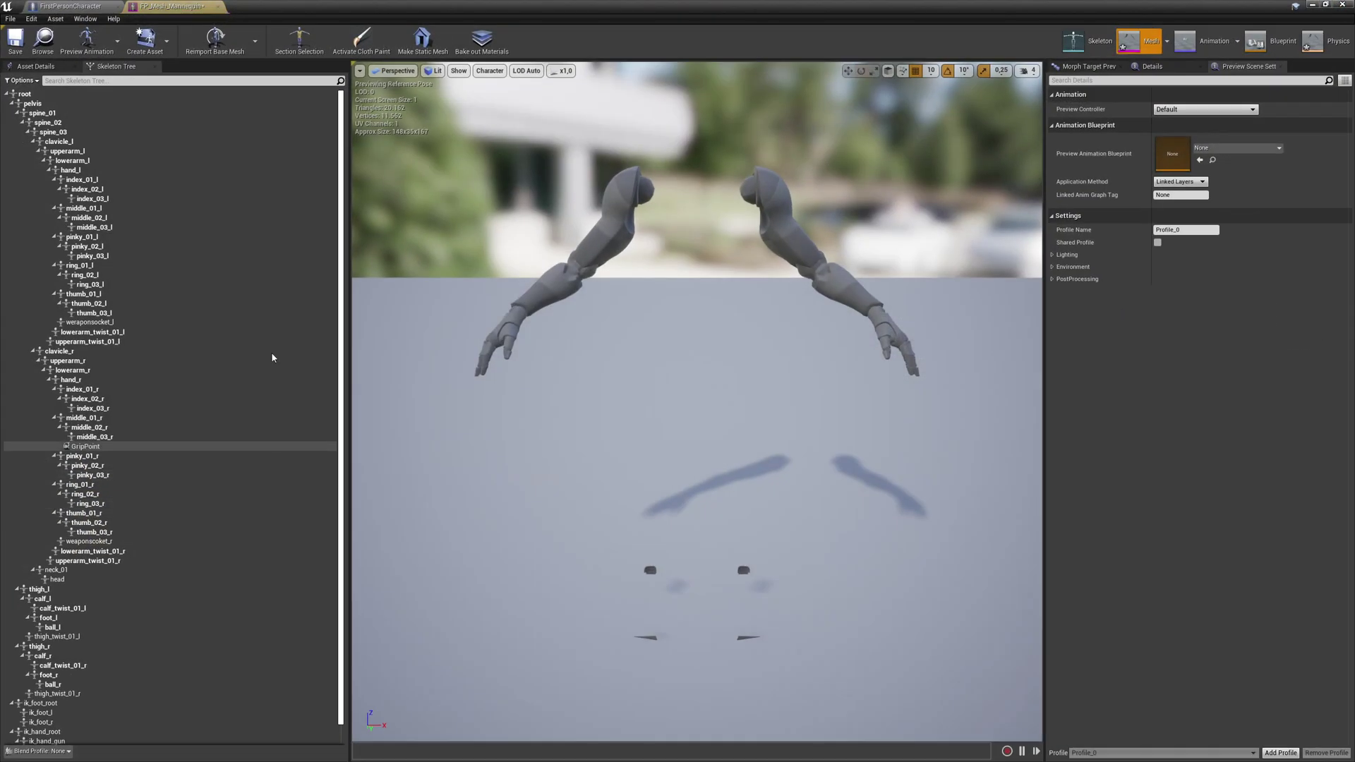
click(25, 65)
click(226, 132)
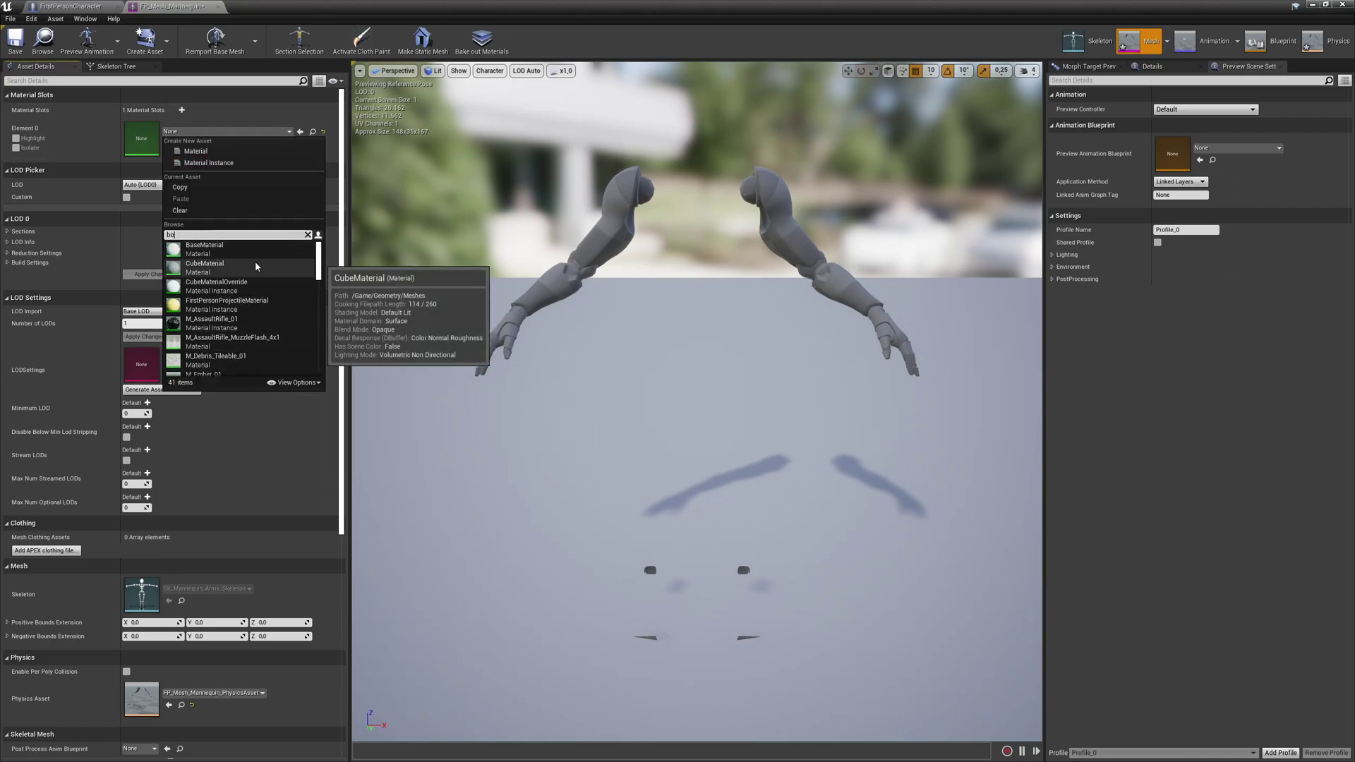
text(bo)
click(240, 258)
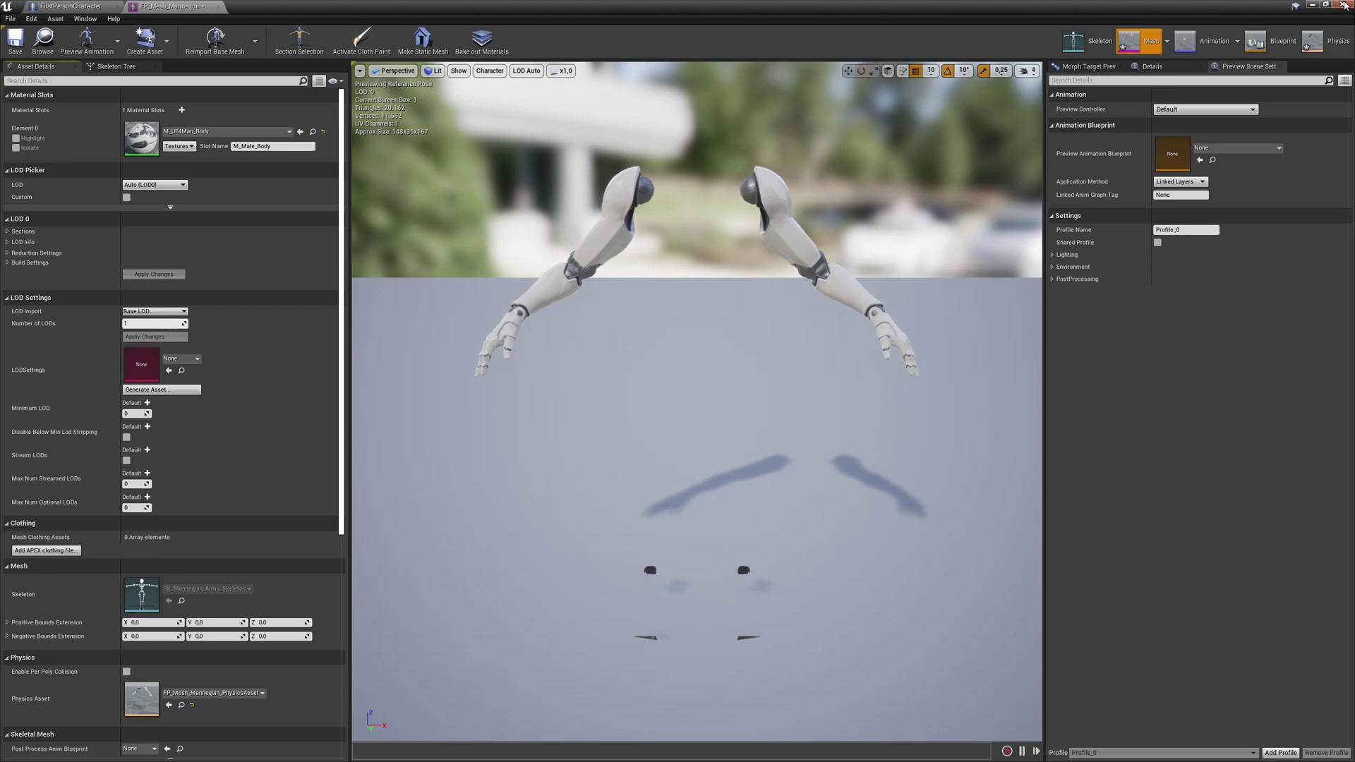
click(1316, 6)
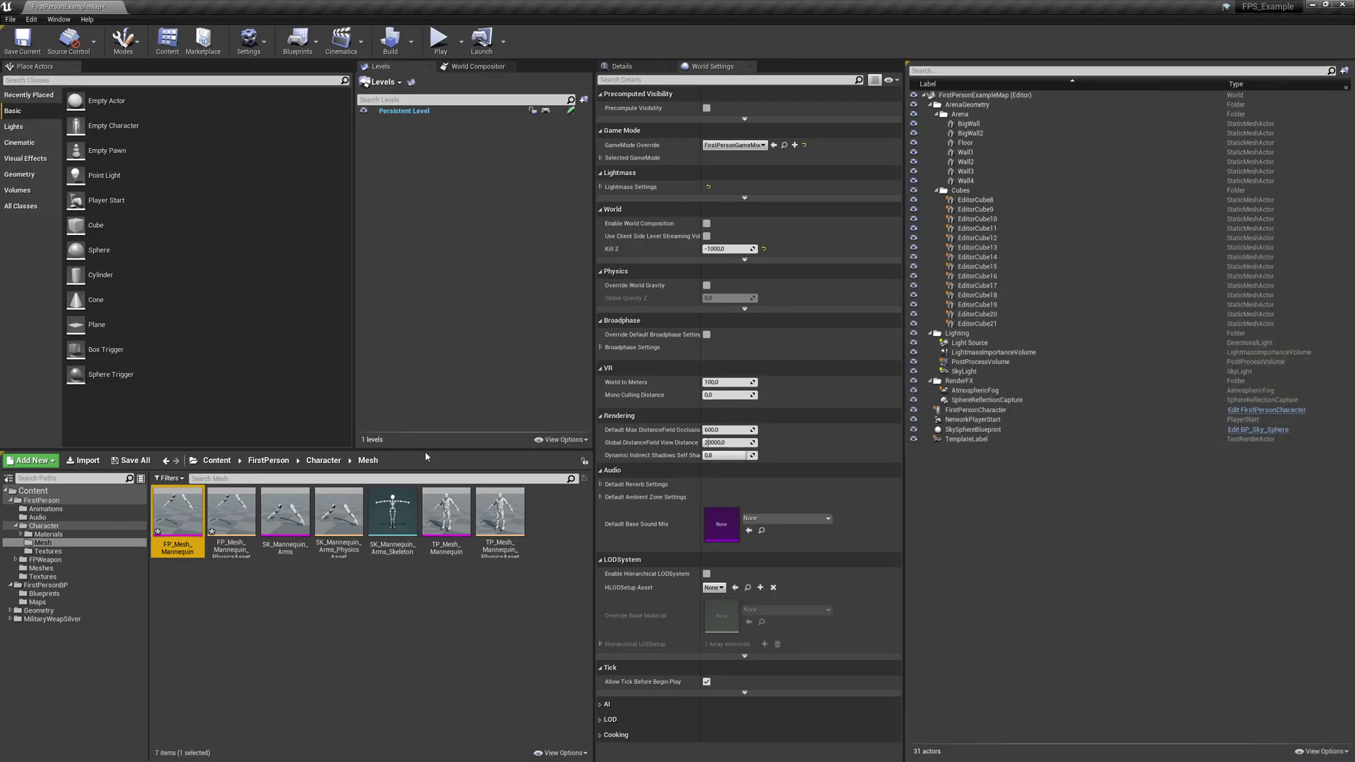
- Import FP_Rifle_Pose.fbx into the FirstPerson/Animations folder with SK_Mannequin_Arms_Skeleton as its skeleton
click(44, 525)
click(46, 509)
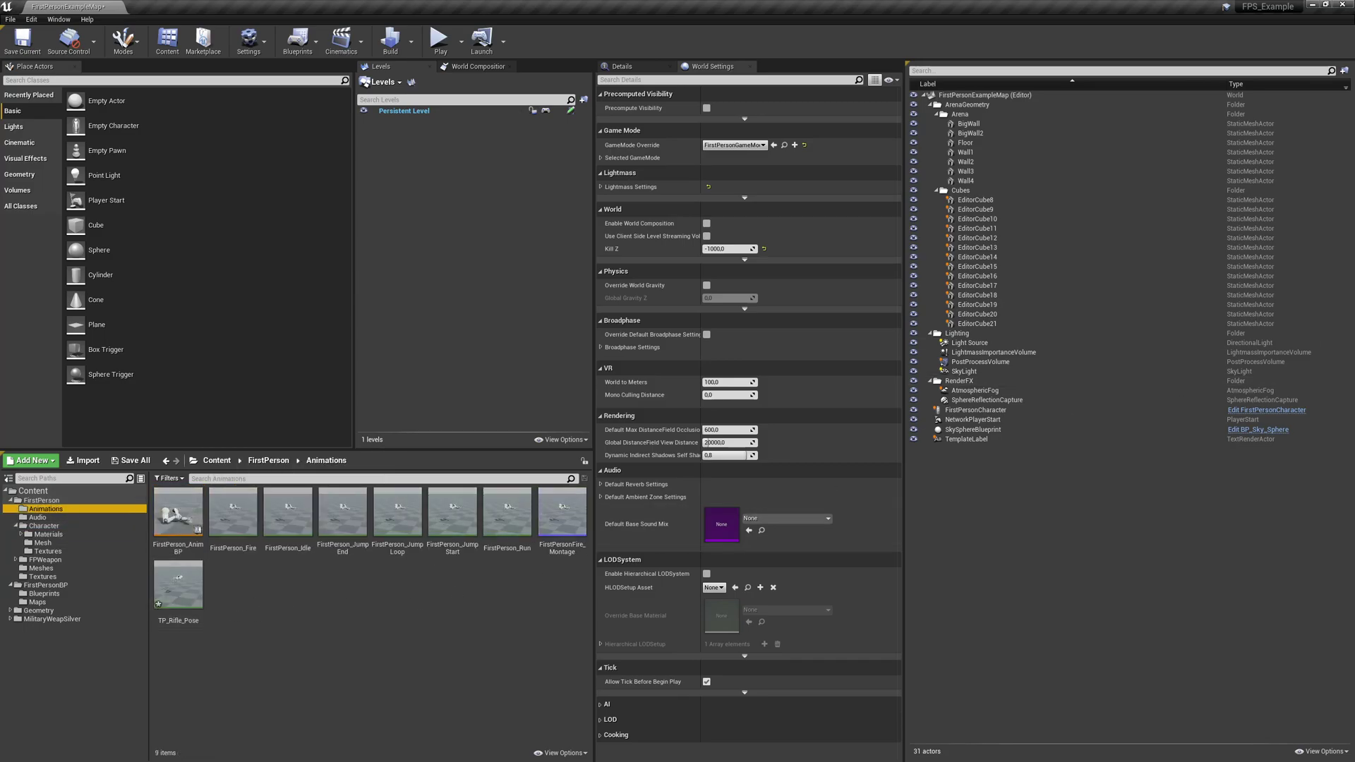
key(alt+Tab)
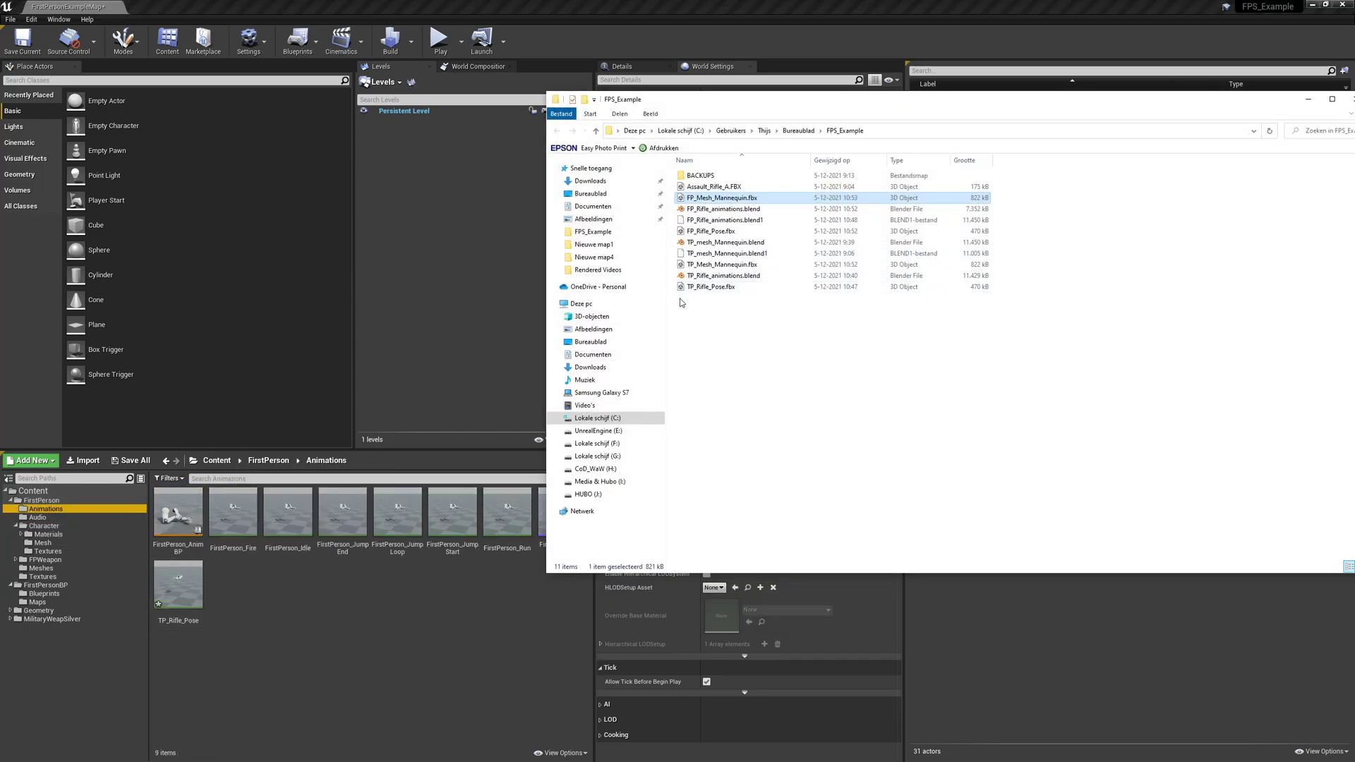
drag(710, 231, 386, 665)
click(1308, 99)
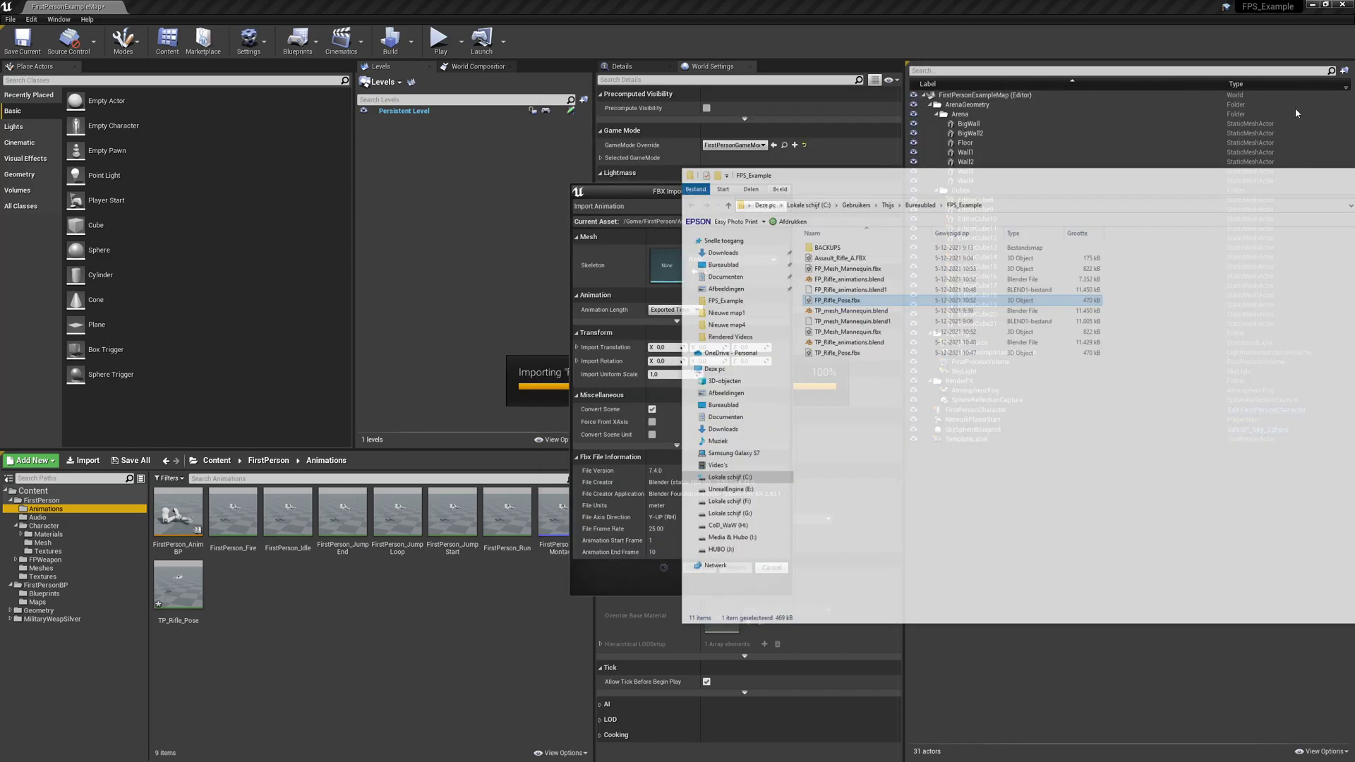
click(748, 256)
scroll(739, 382, down, 2)
scroll(739, 383, down, 2)
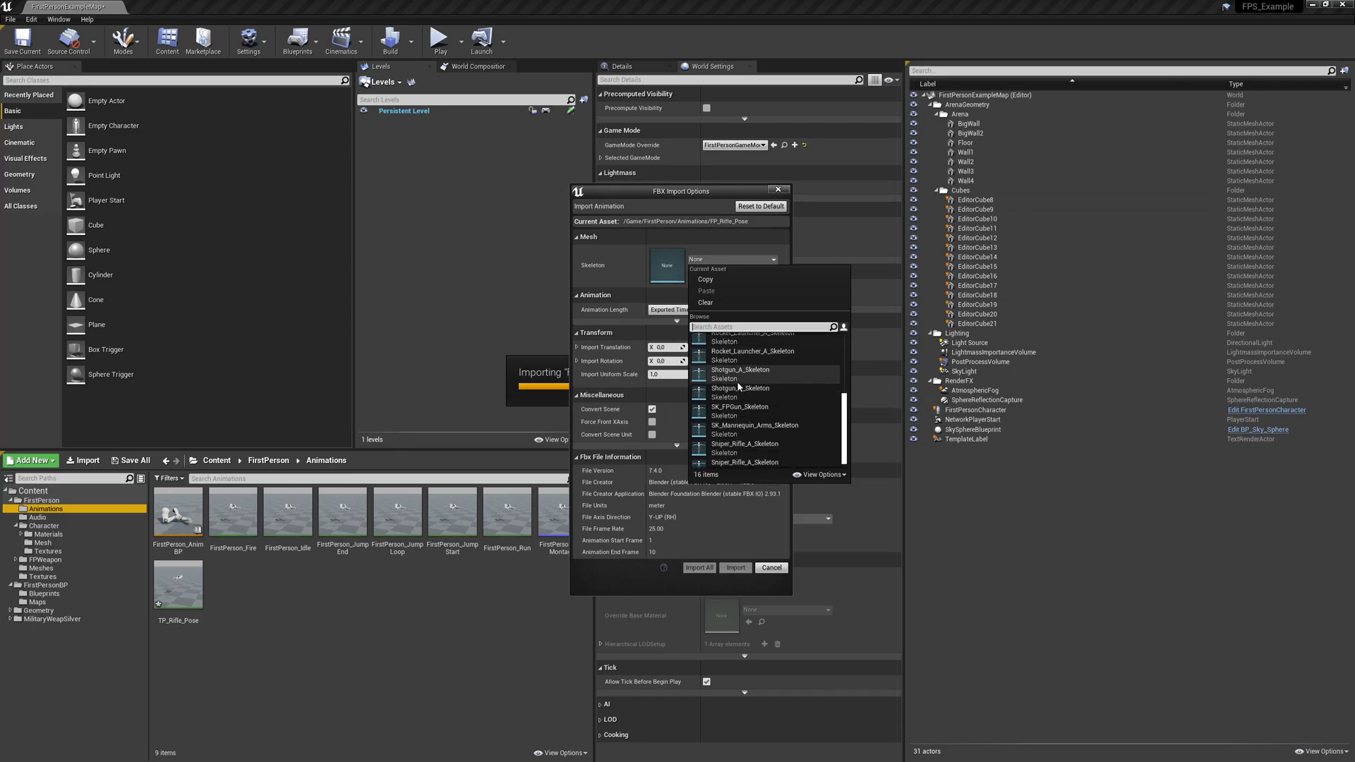
click(759, 436)
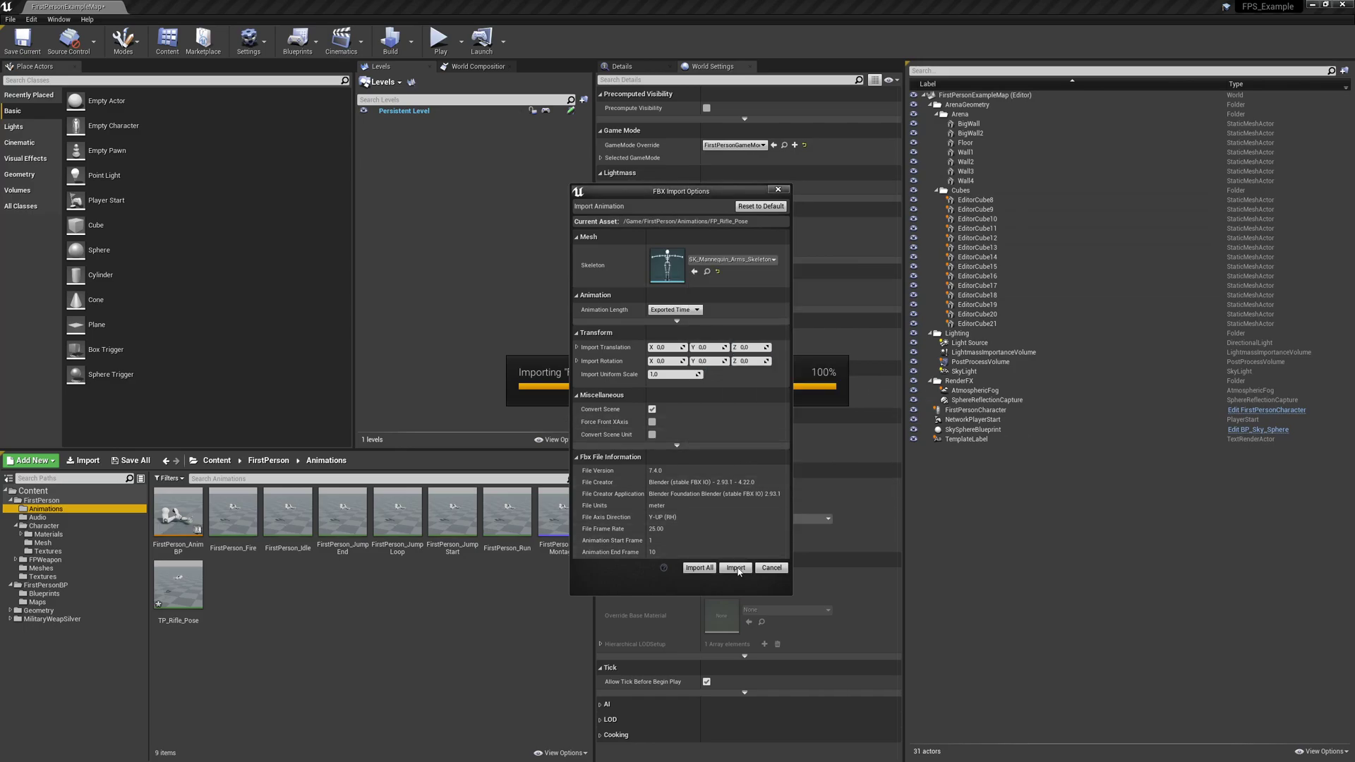
click(735, 568)
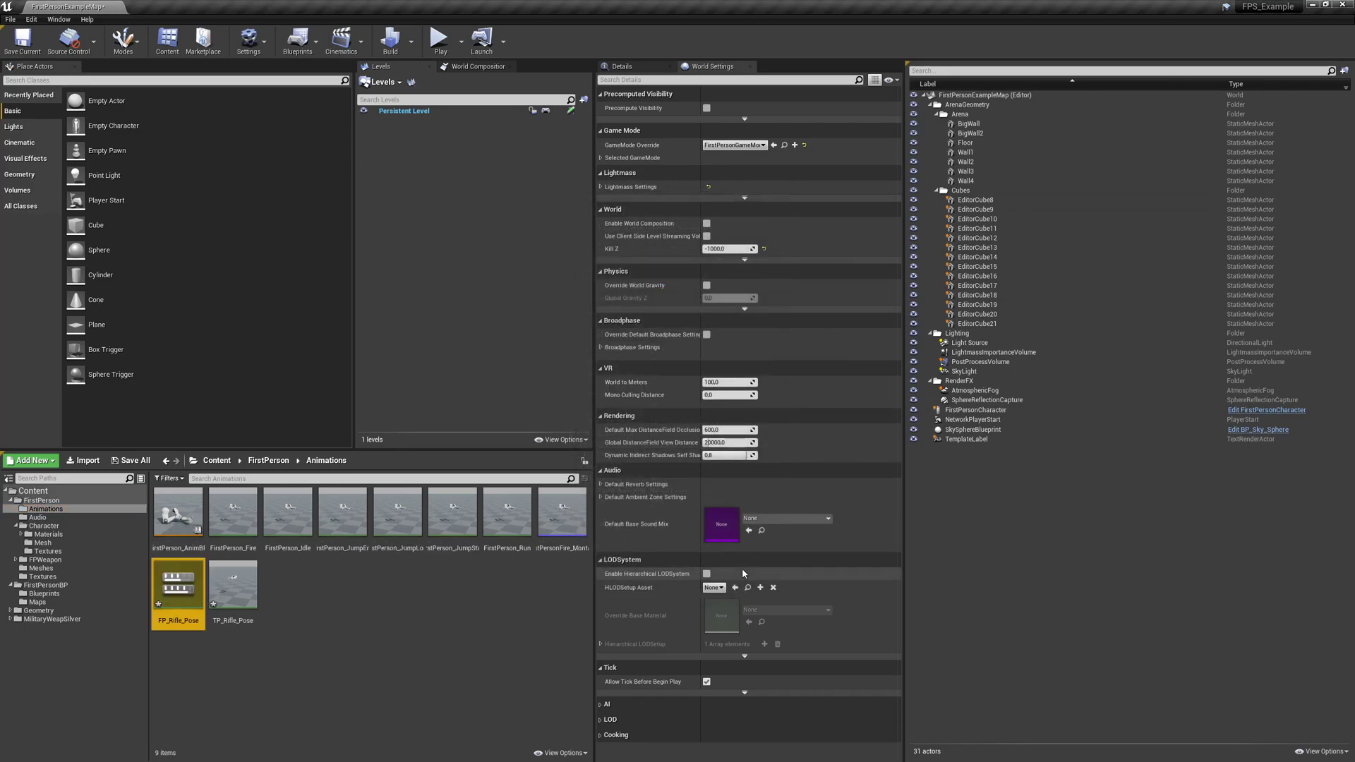
- Open the FirstPersonCharacter blueprint and set the Mesh2P component's skeletal mesh to FP_Mesh_Mannequin
click(44, 593)
double_click(177, 514)
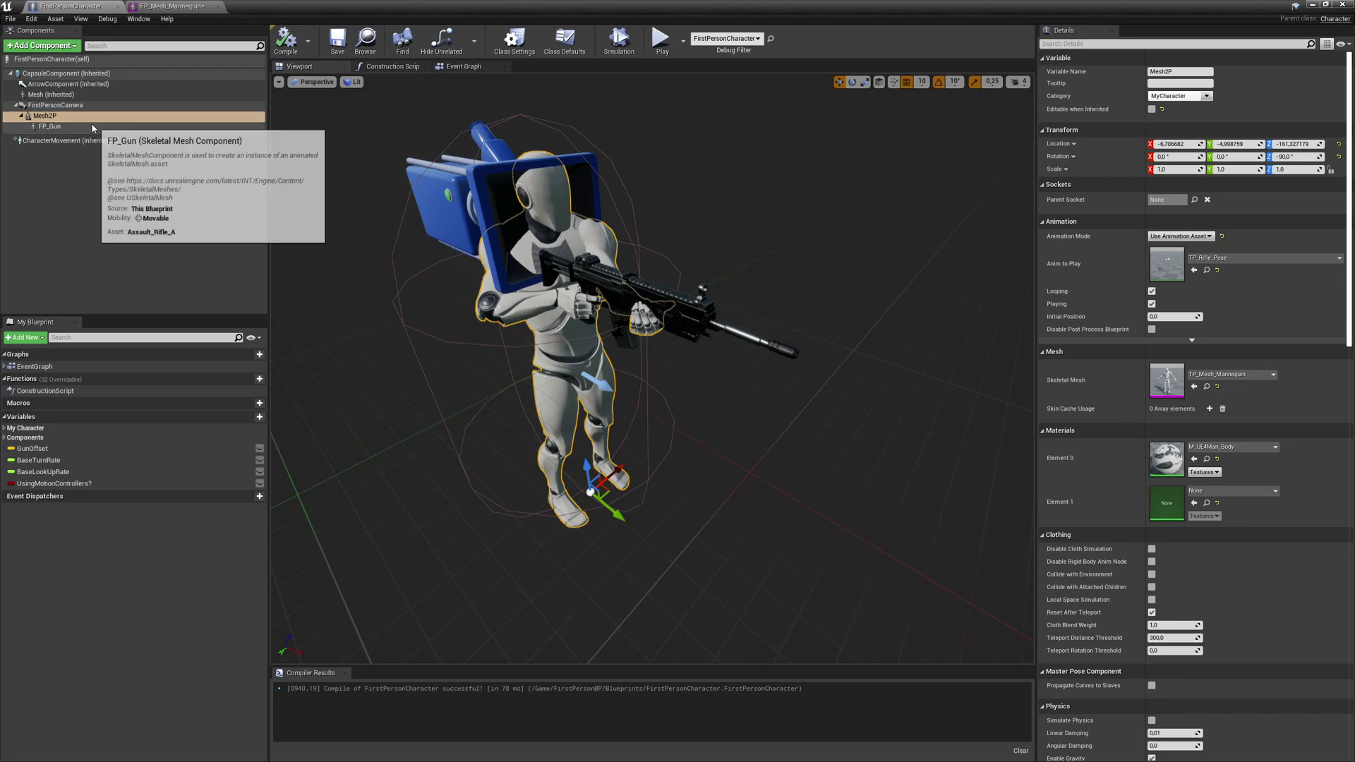
click(44, 116)
click(1228, 375)
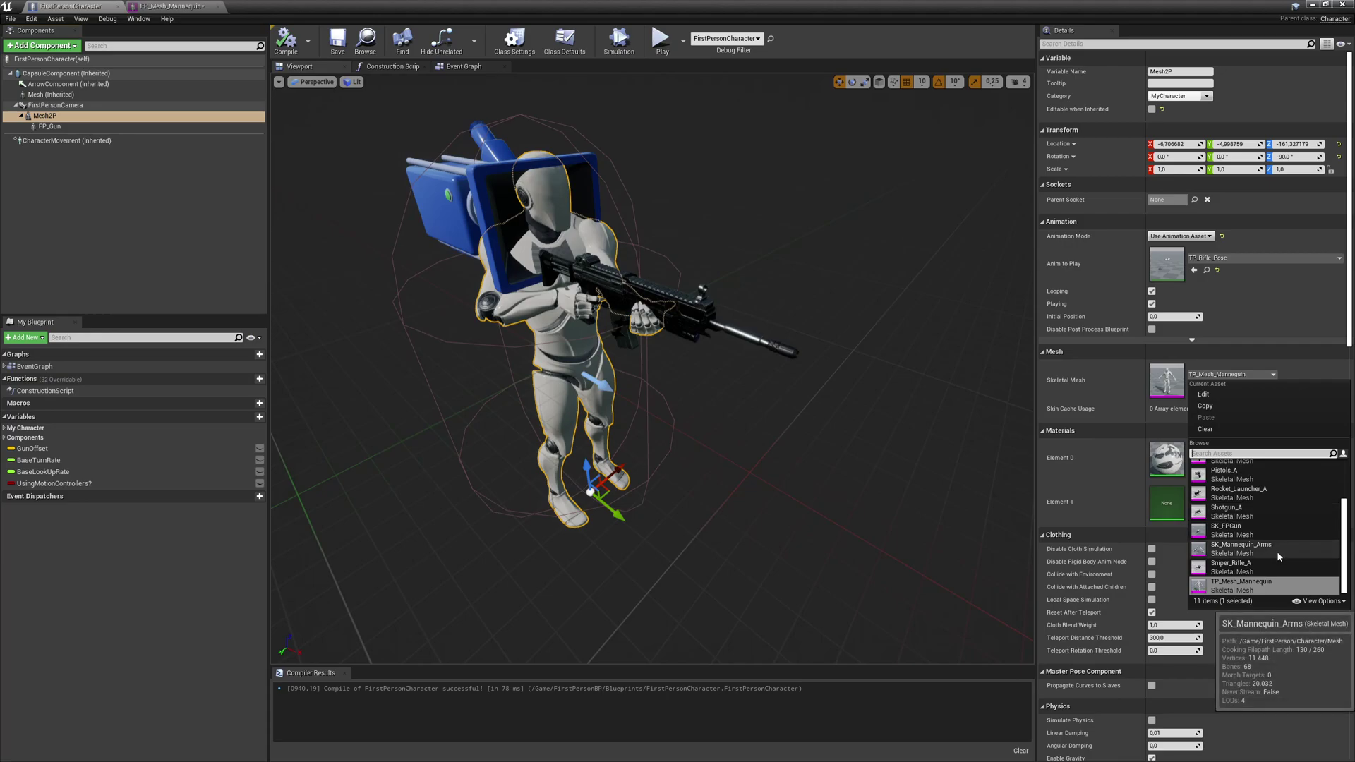
scroll(1277, 550, up, 3)
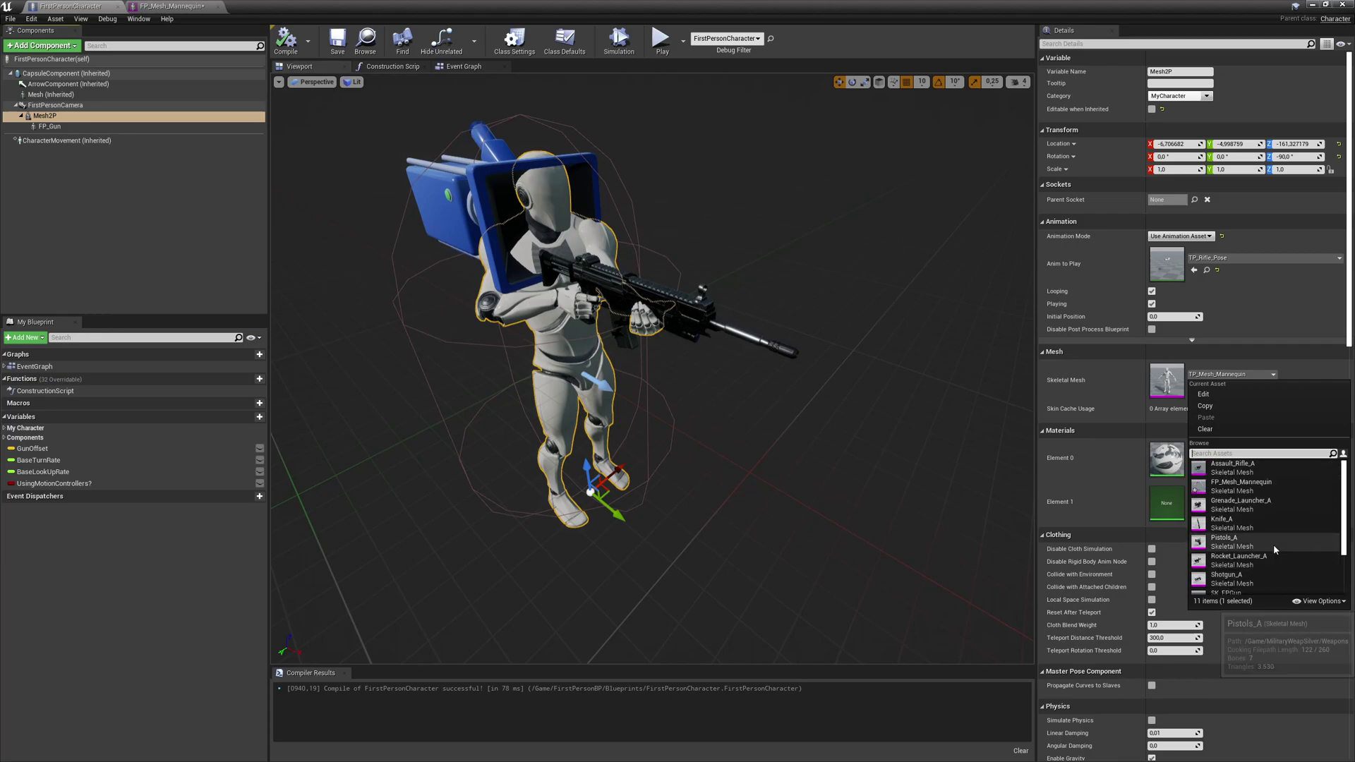
click(1231, 483)
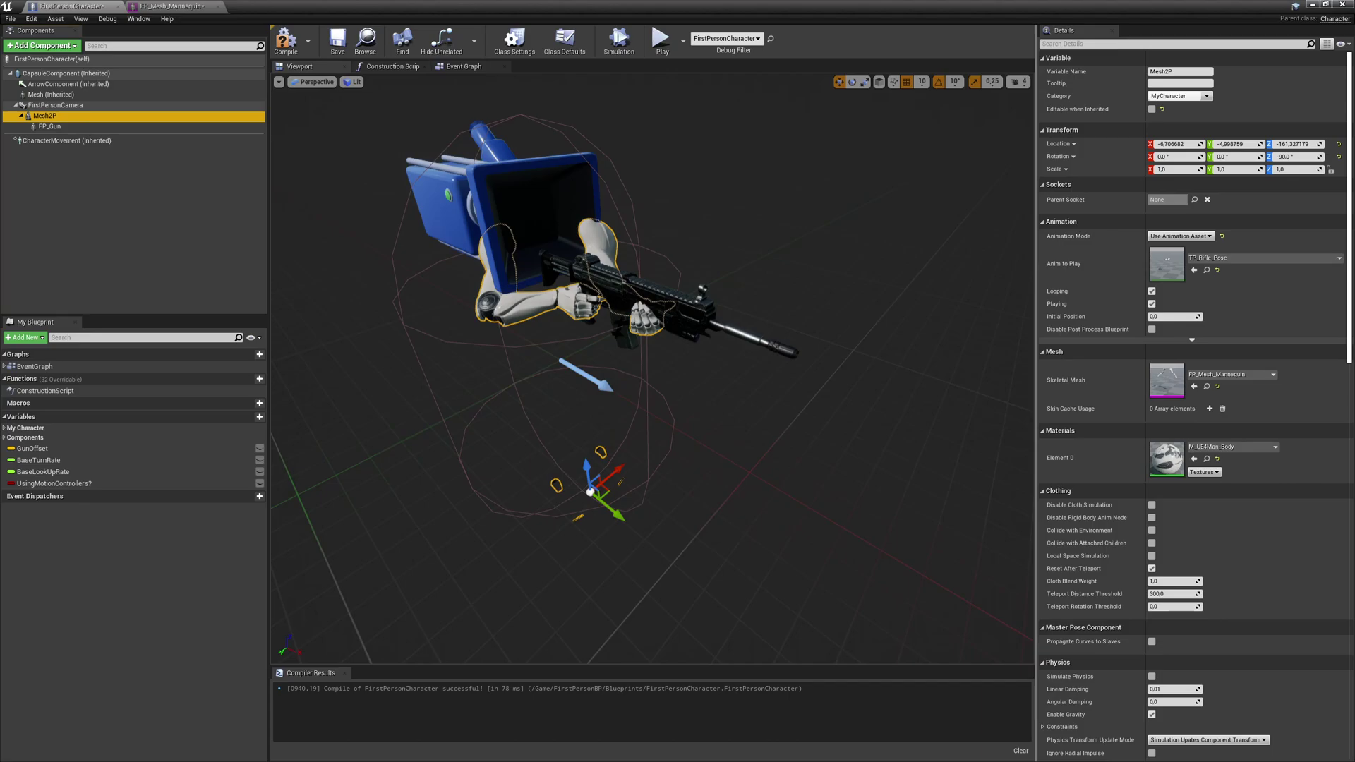
- Set Mesh2P's animation to play to FP_Rifle_Pose, and compile and save the blueprint
right_drag(591, 530, 636, 500)
scroll(586, 417, down, 4)
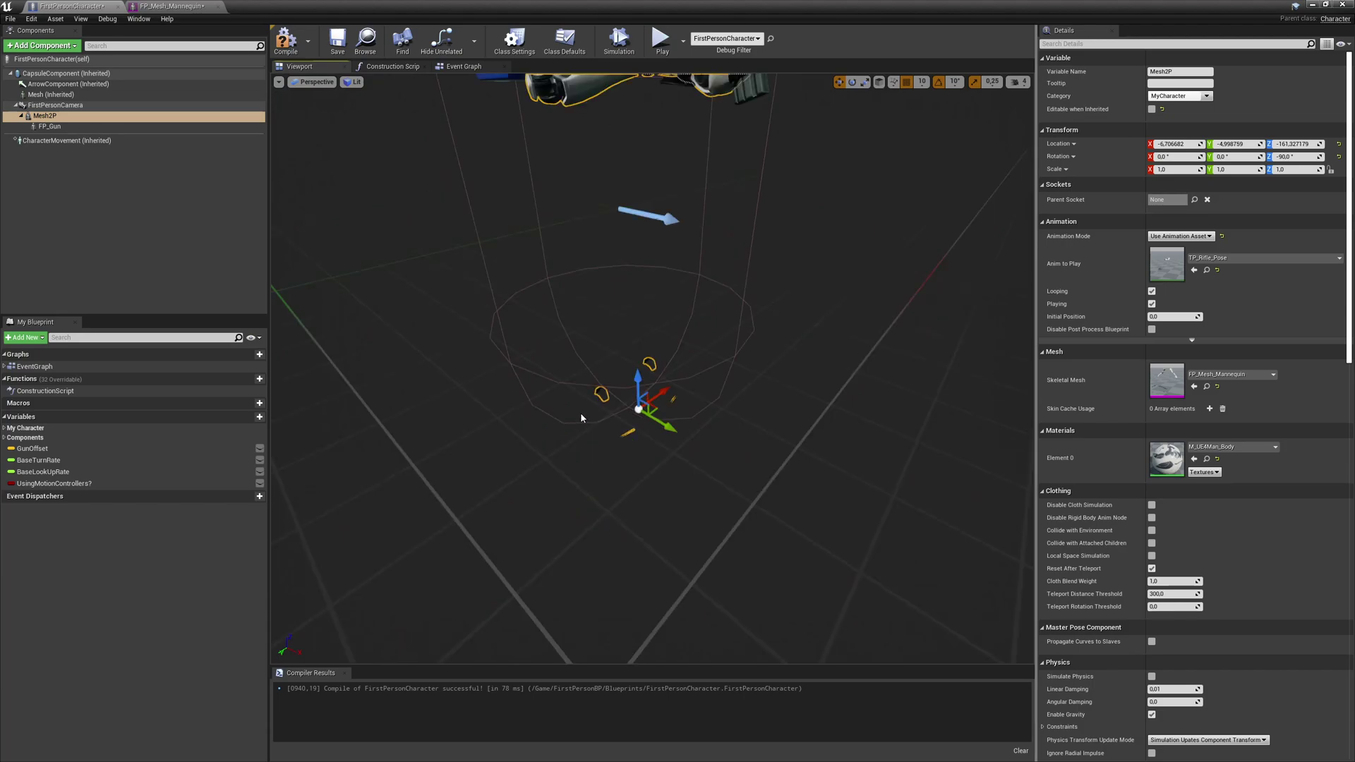
mouse_move(632, 383)
right_down()
mouse_move(631, 396)
mouse_move(628, 356)
right_up()
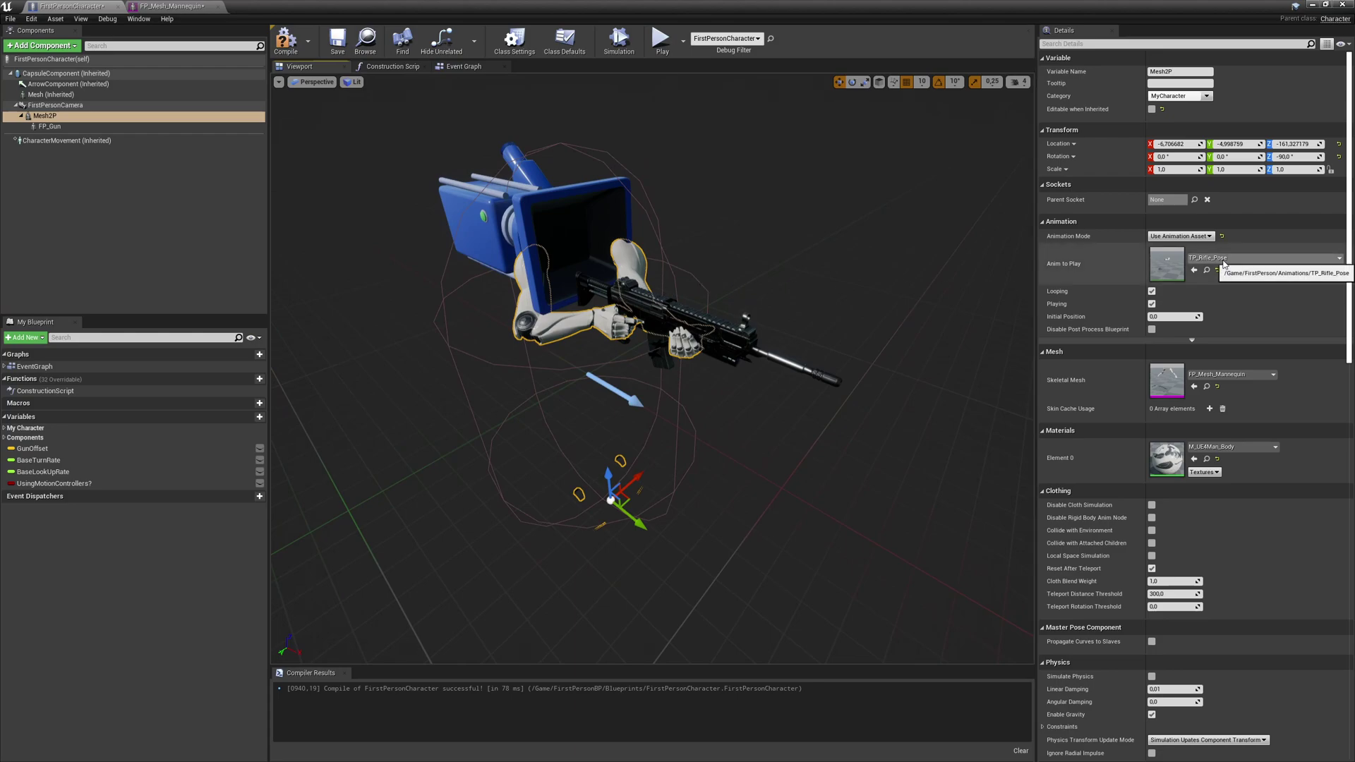
click(1242, 258)
click(1236, 547)
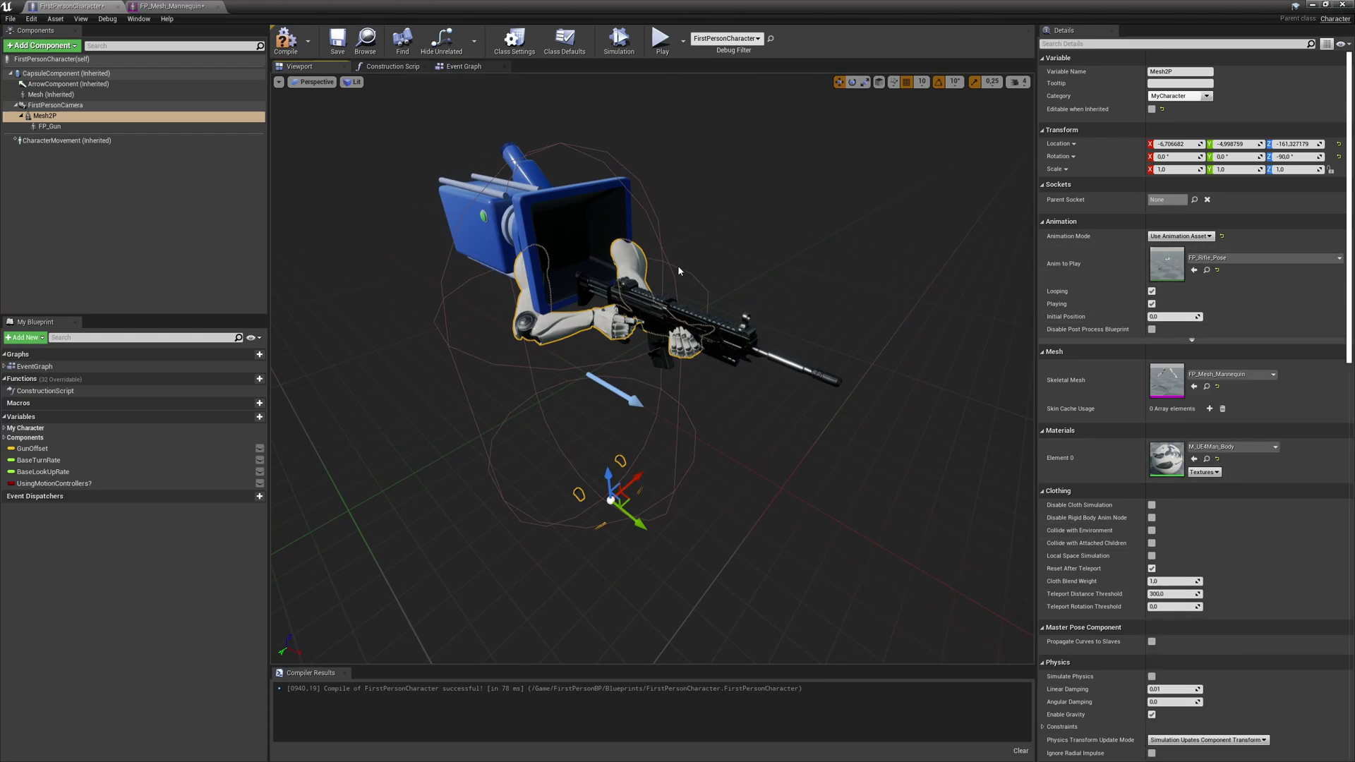
click(285, 40)
click(338, 40)
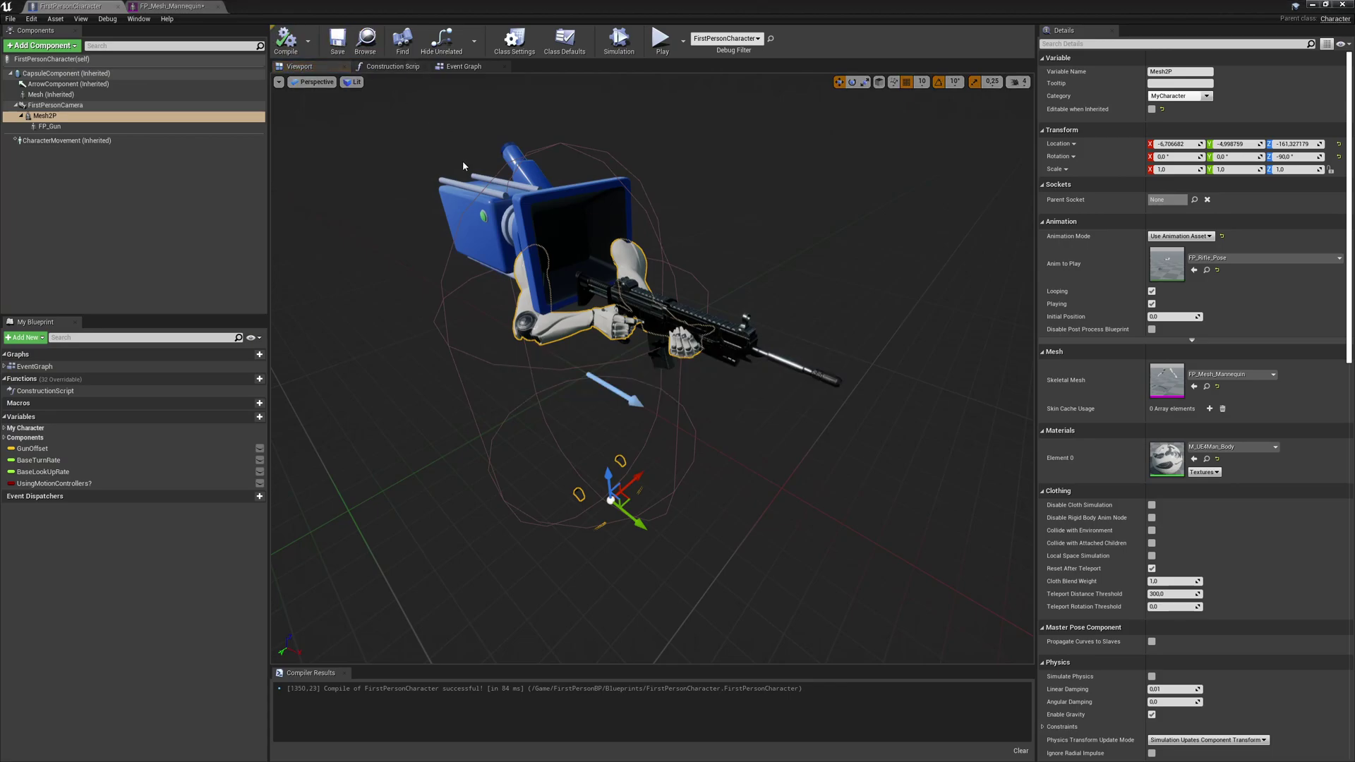
- Play-test the level and examine the arms and rifle in first person and from outside the character
click(661, 41)
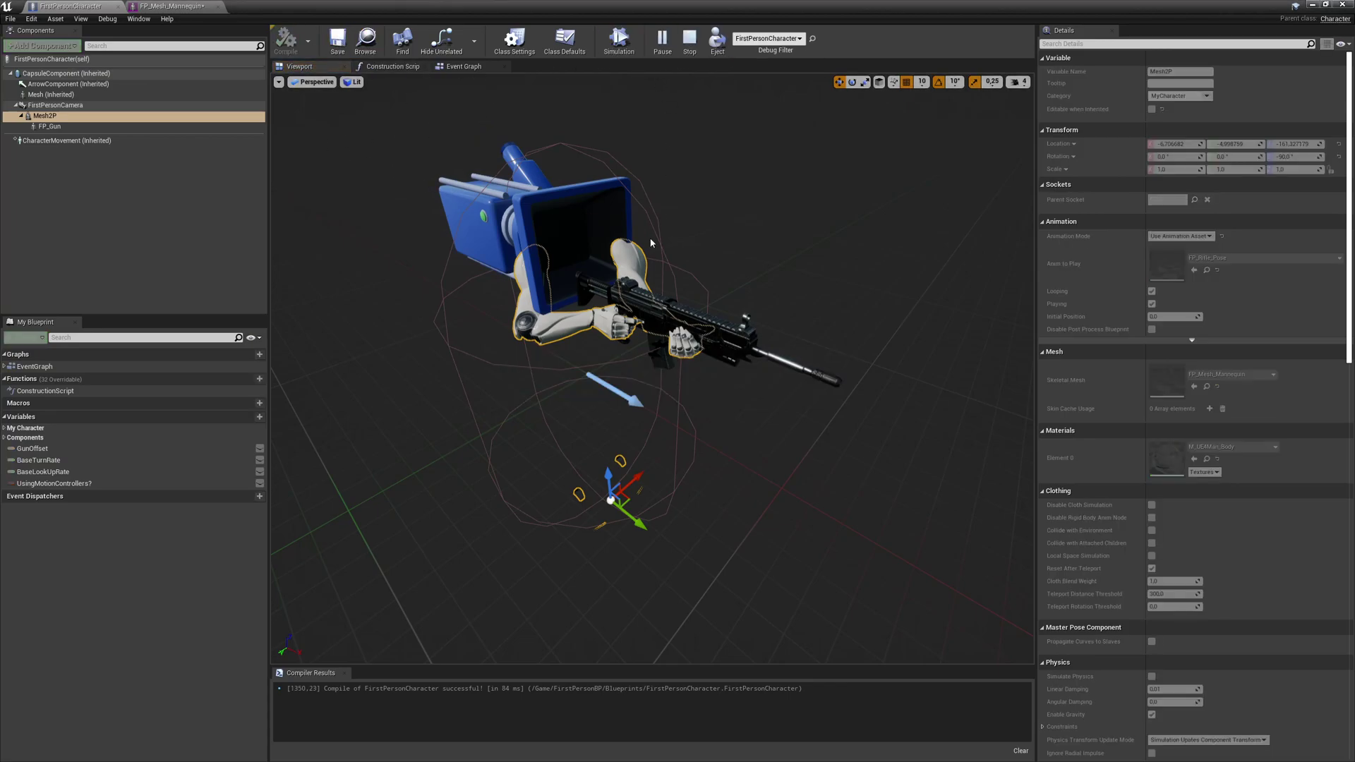
key(alt+Tab)
click(784, 397)
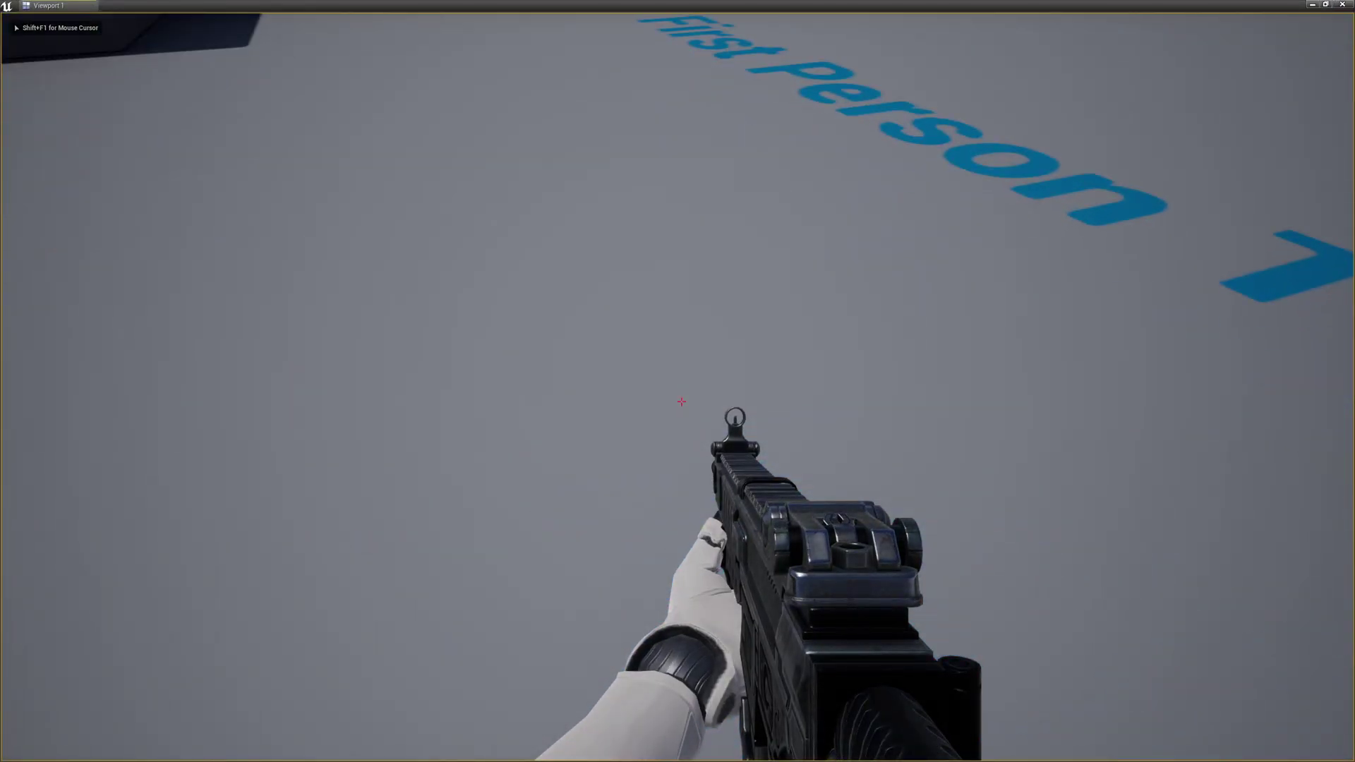
key(F8)
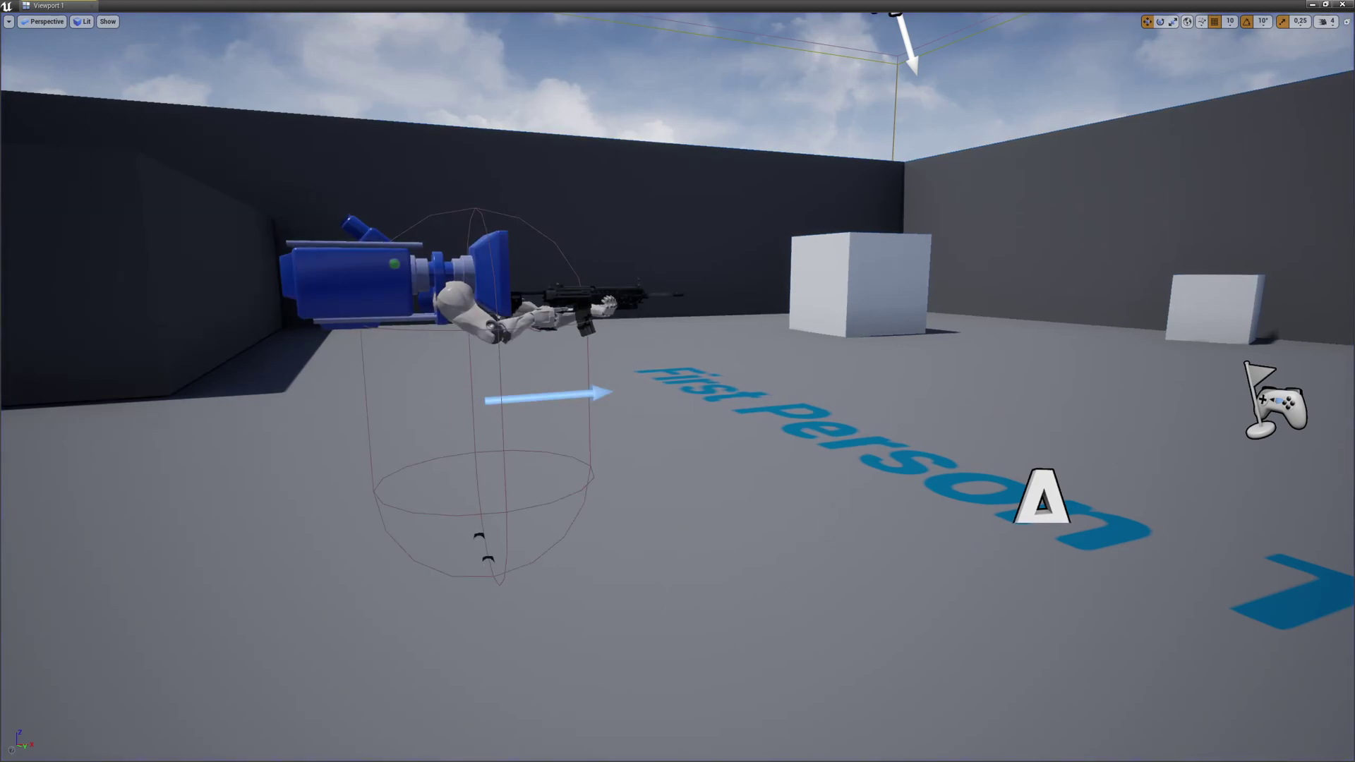
key(Escape)
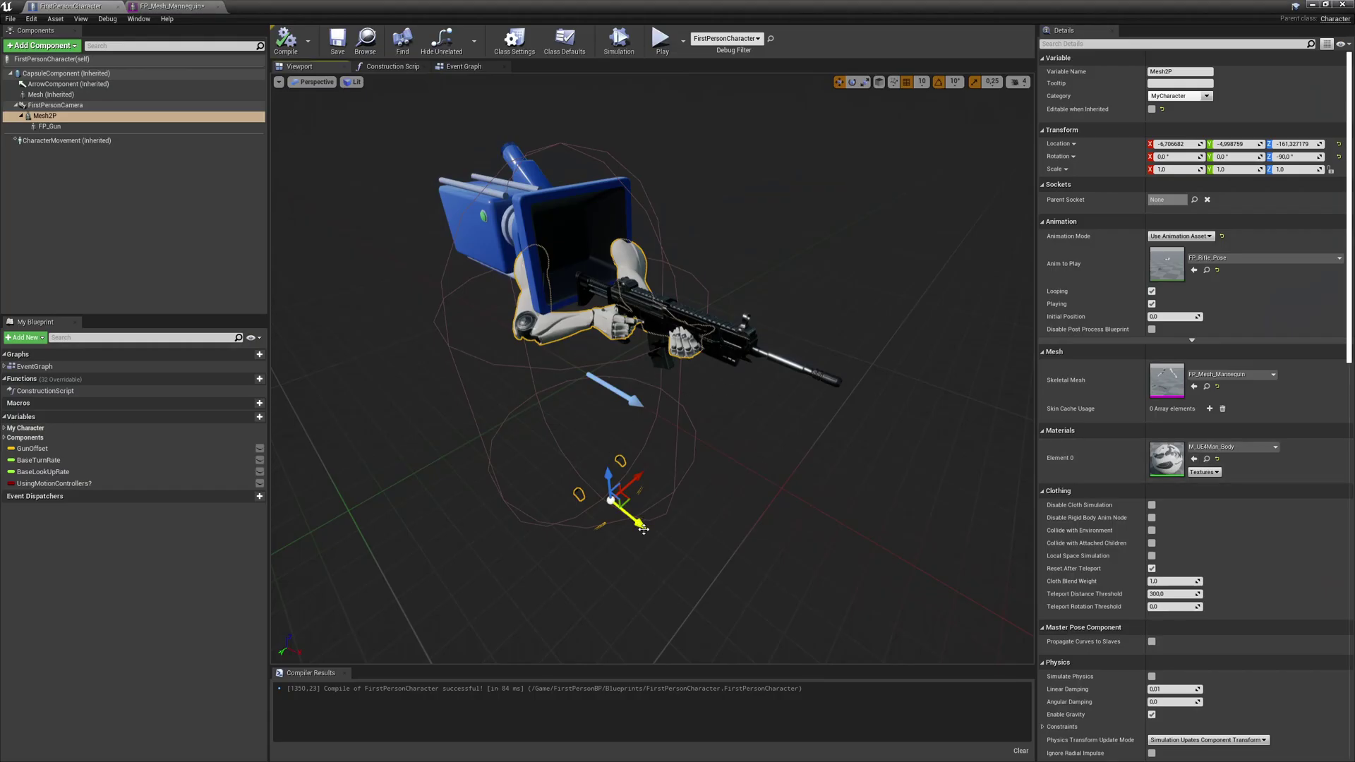
- Move the Mesh2P component about 10 units forward along X and compile the blueprint
drag(643, 530, 657, 534)
click(282, 42)
- Play the level and walk and look around to check the arms and rifle placement in first person
click(673, 48)
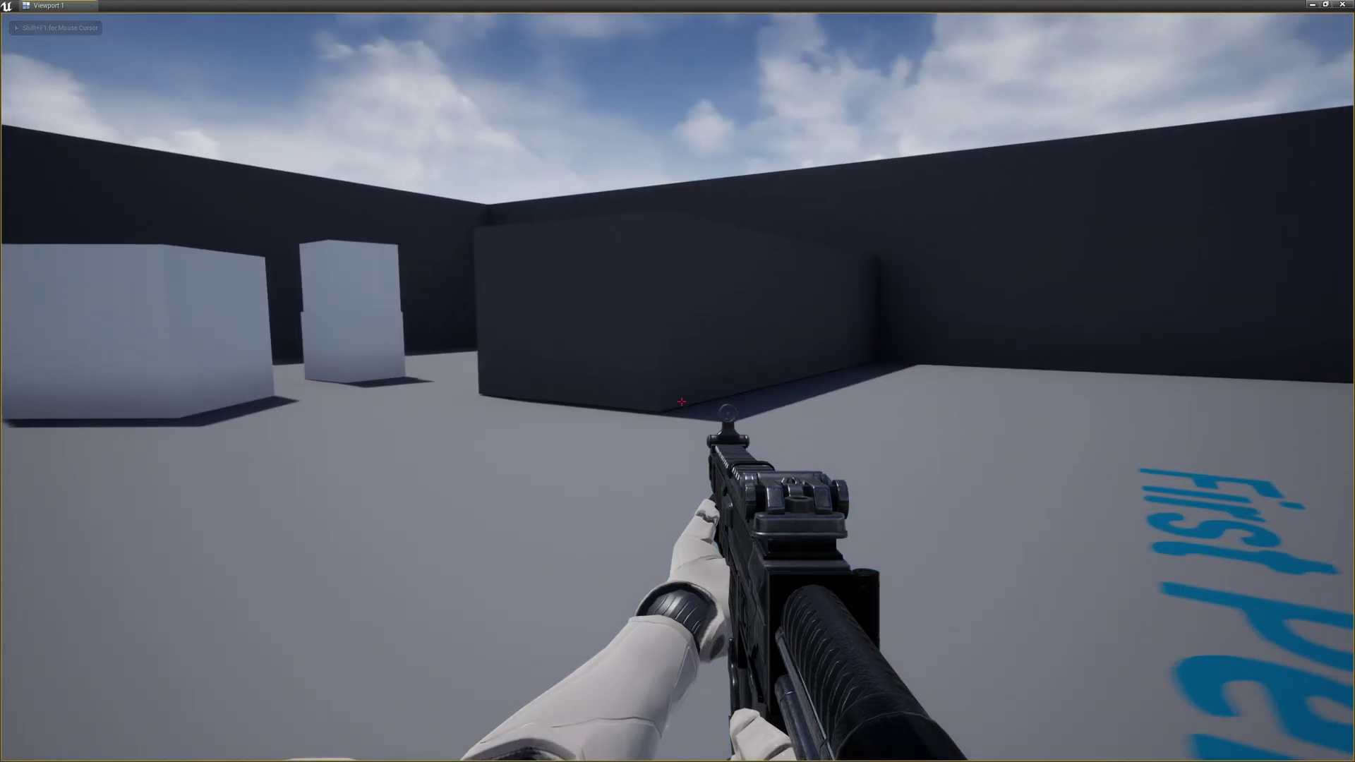
key(s)
key(d)
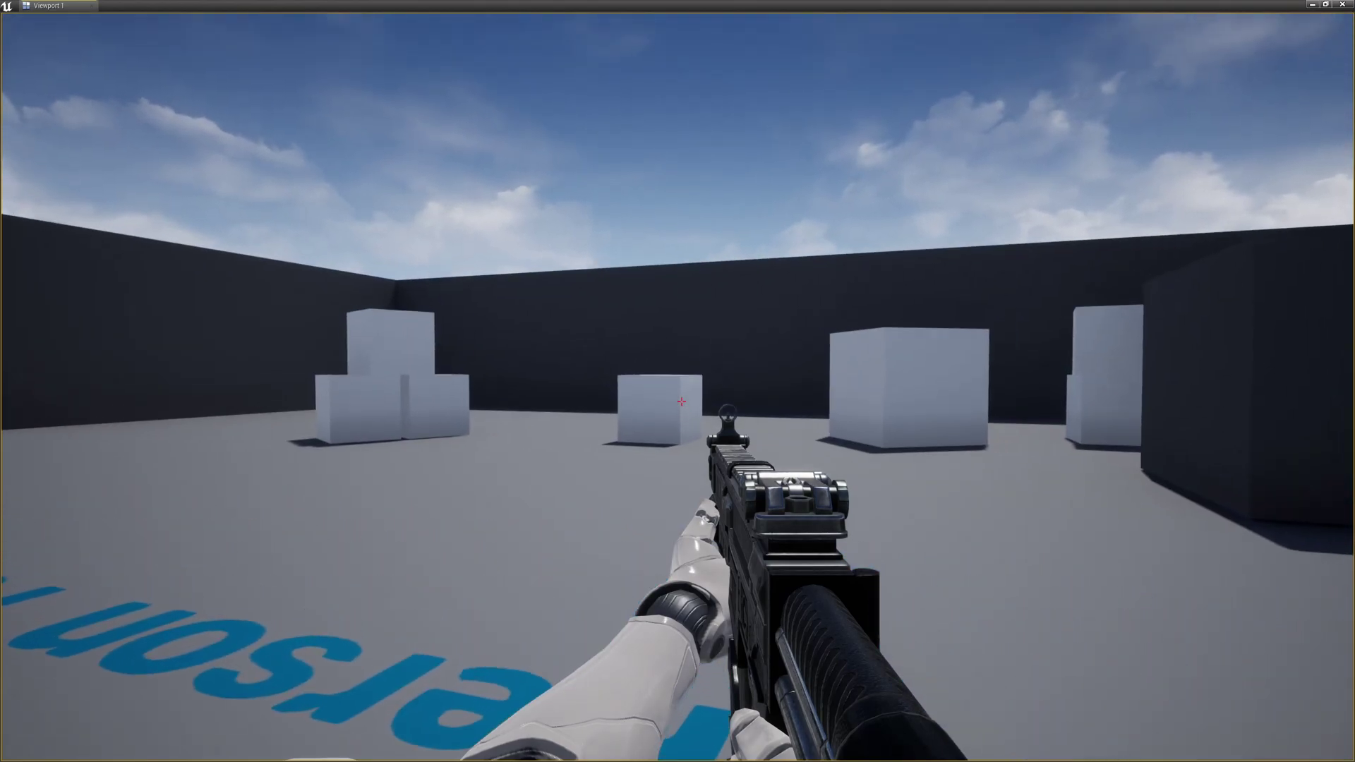
key(s)
key(d)
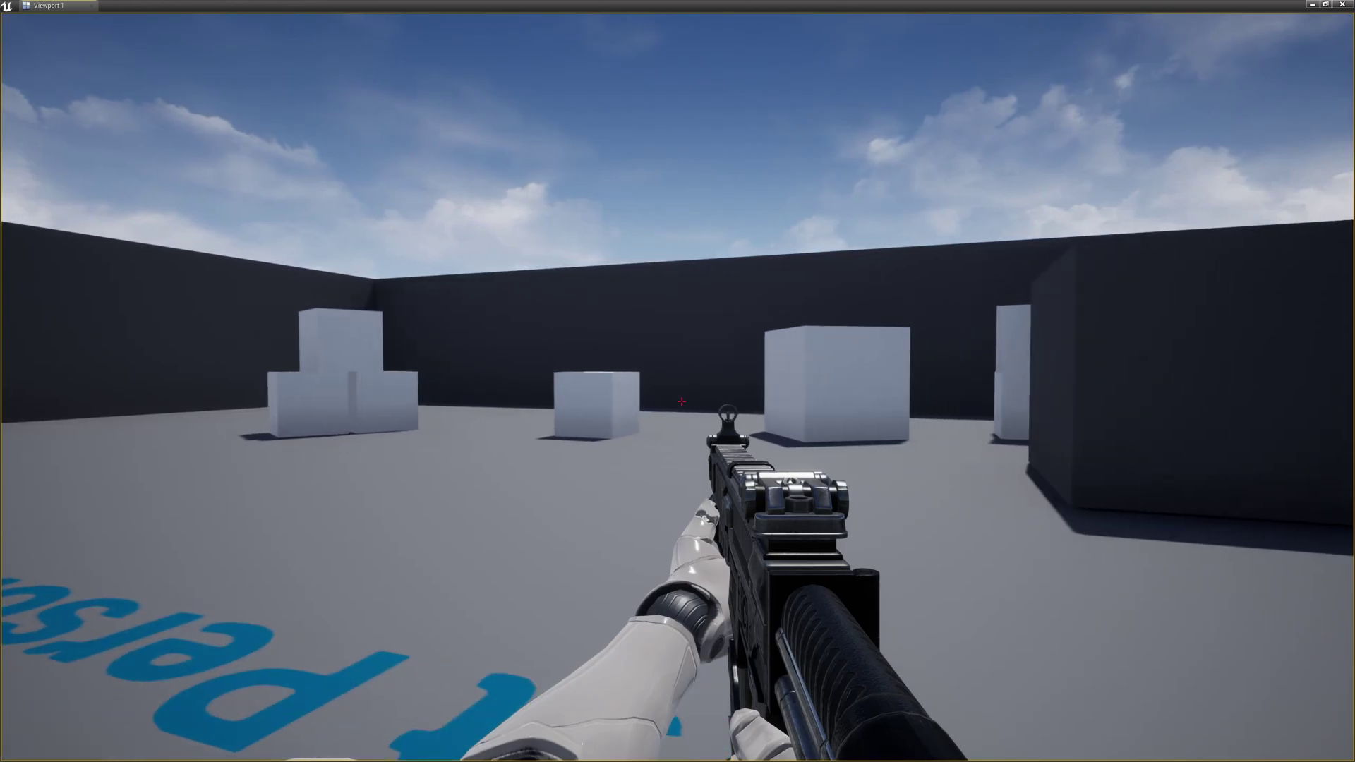
key(a)
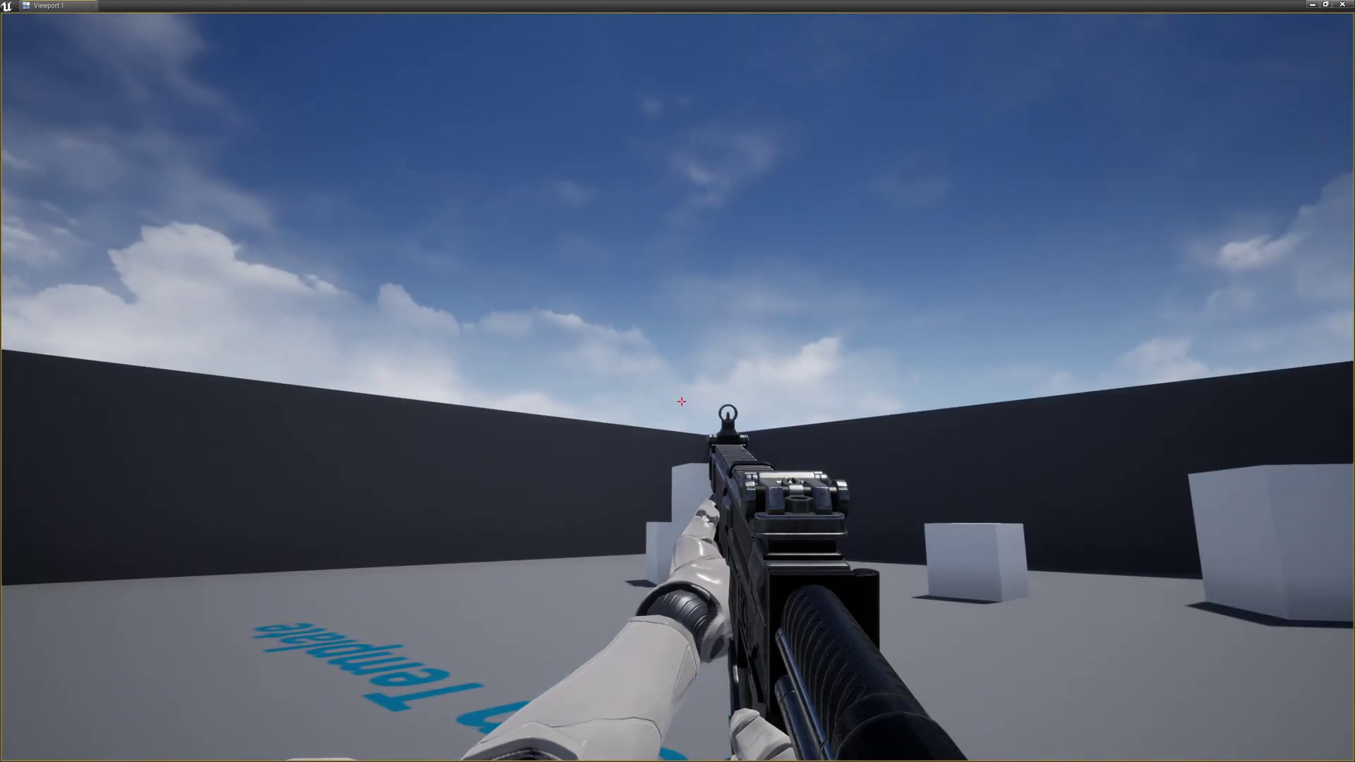
key(s)
key(d)
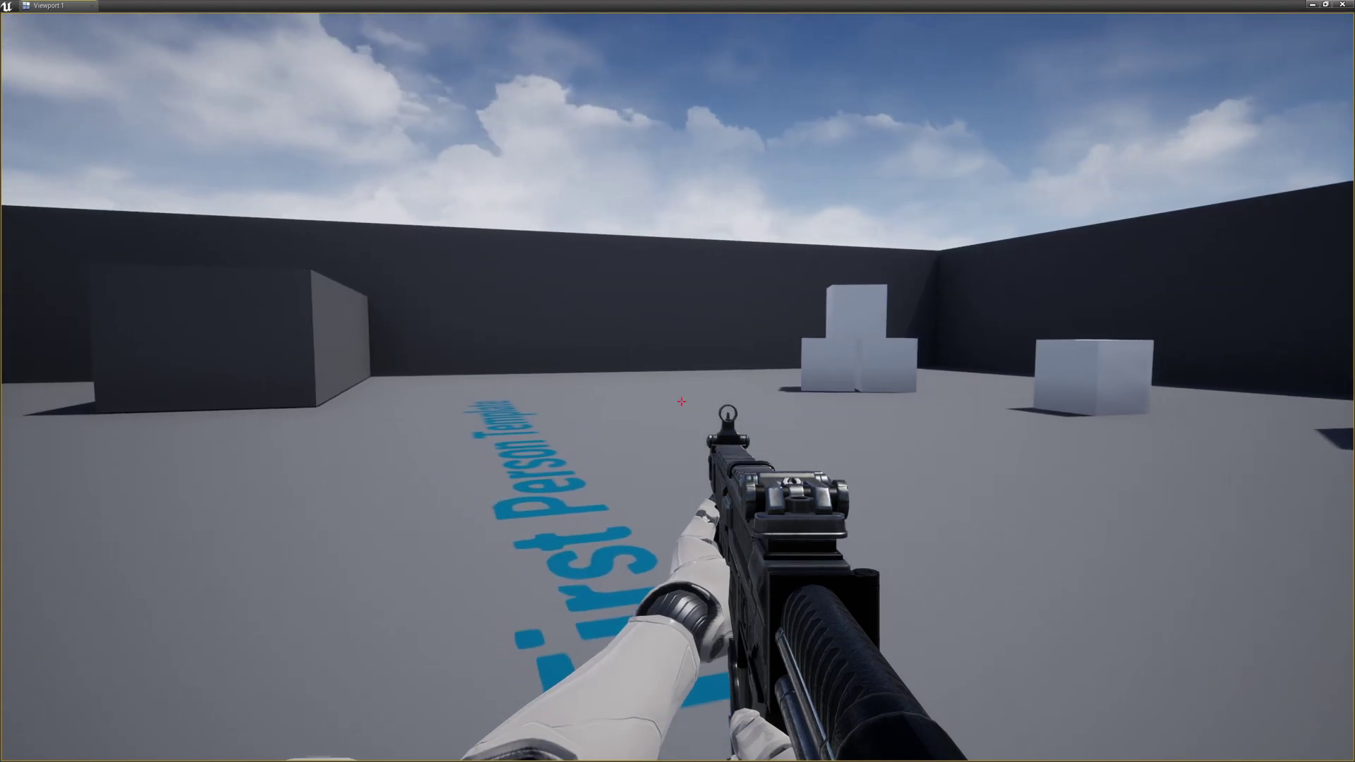
key(w)
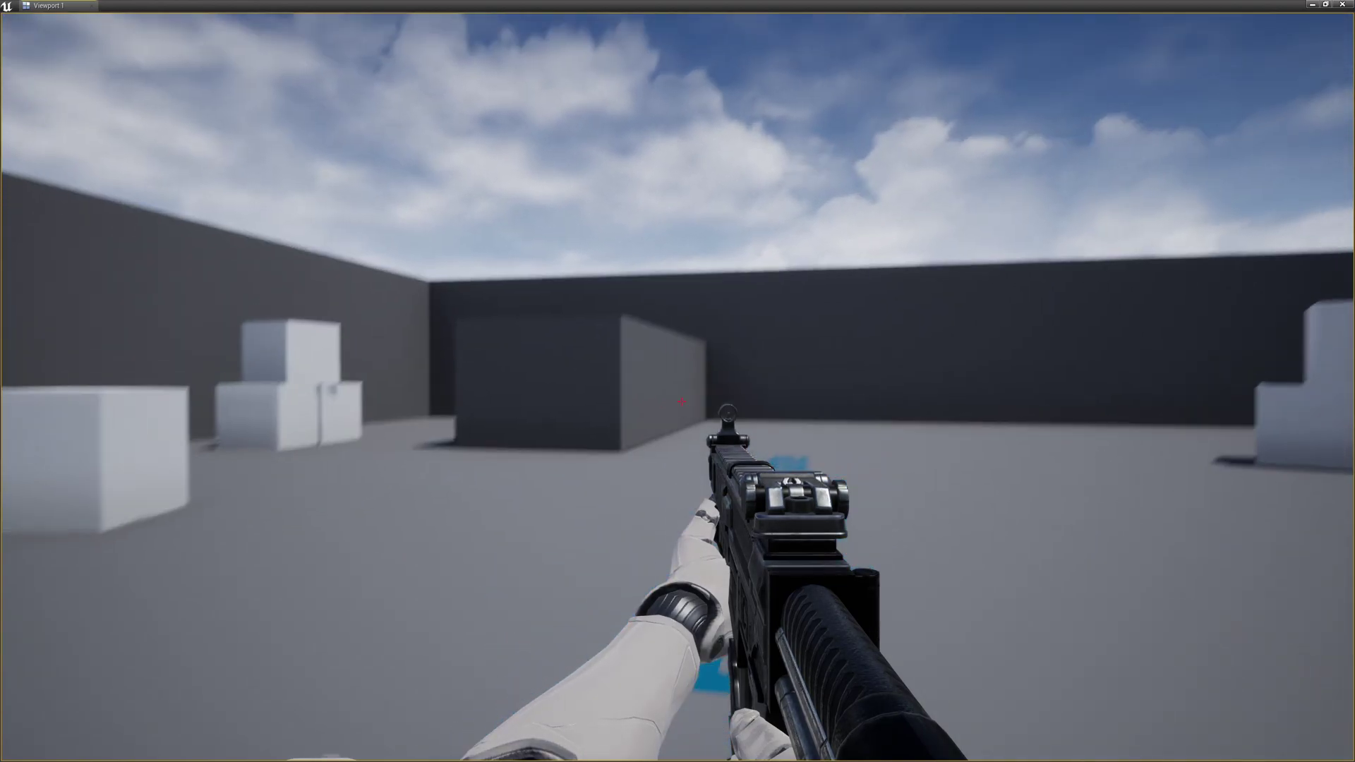
key(w)
key(d)
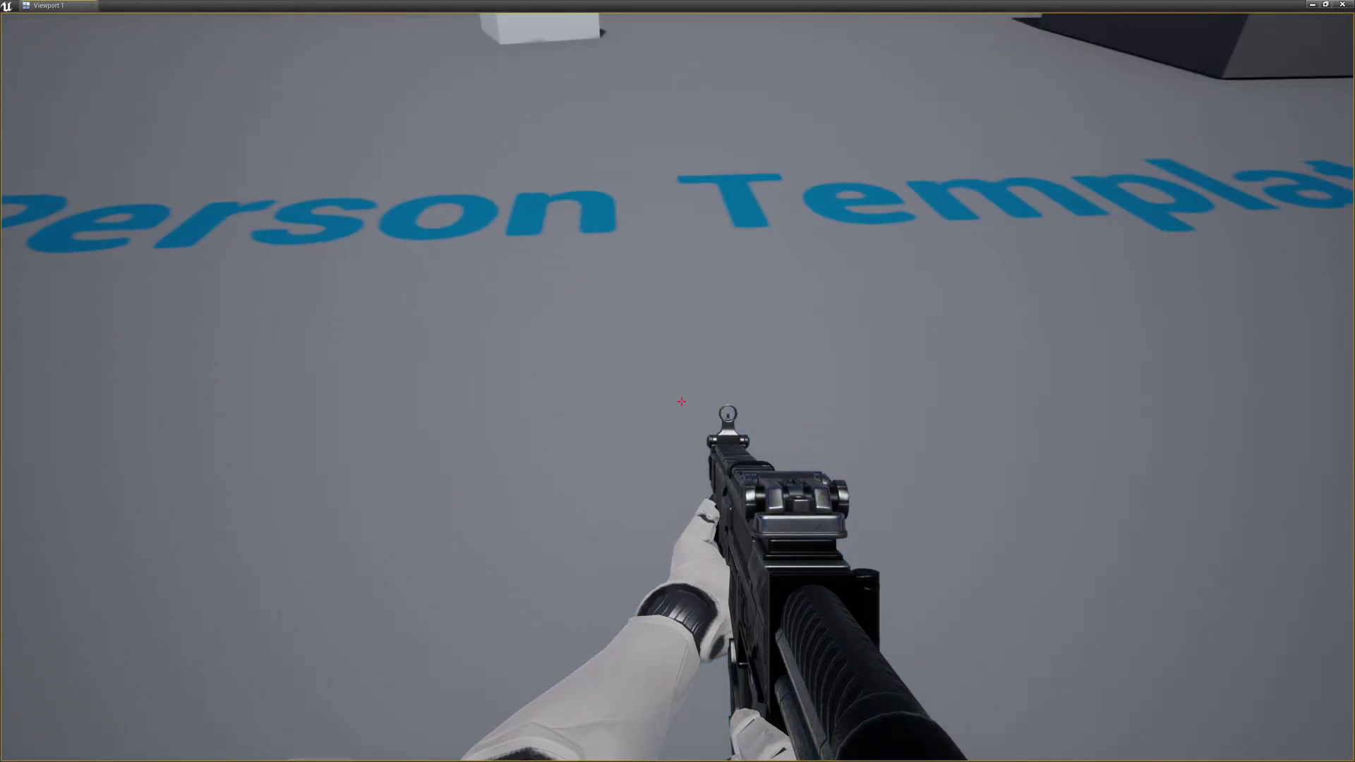
- Shrink the game window, detach from the player, and examine the character's arms and rifle from outside
drag(294, 4, 351, 92)
click(720, 52)
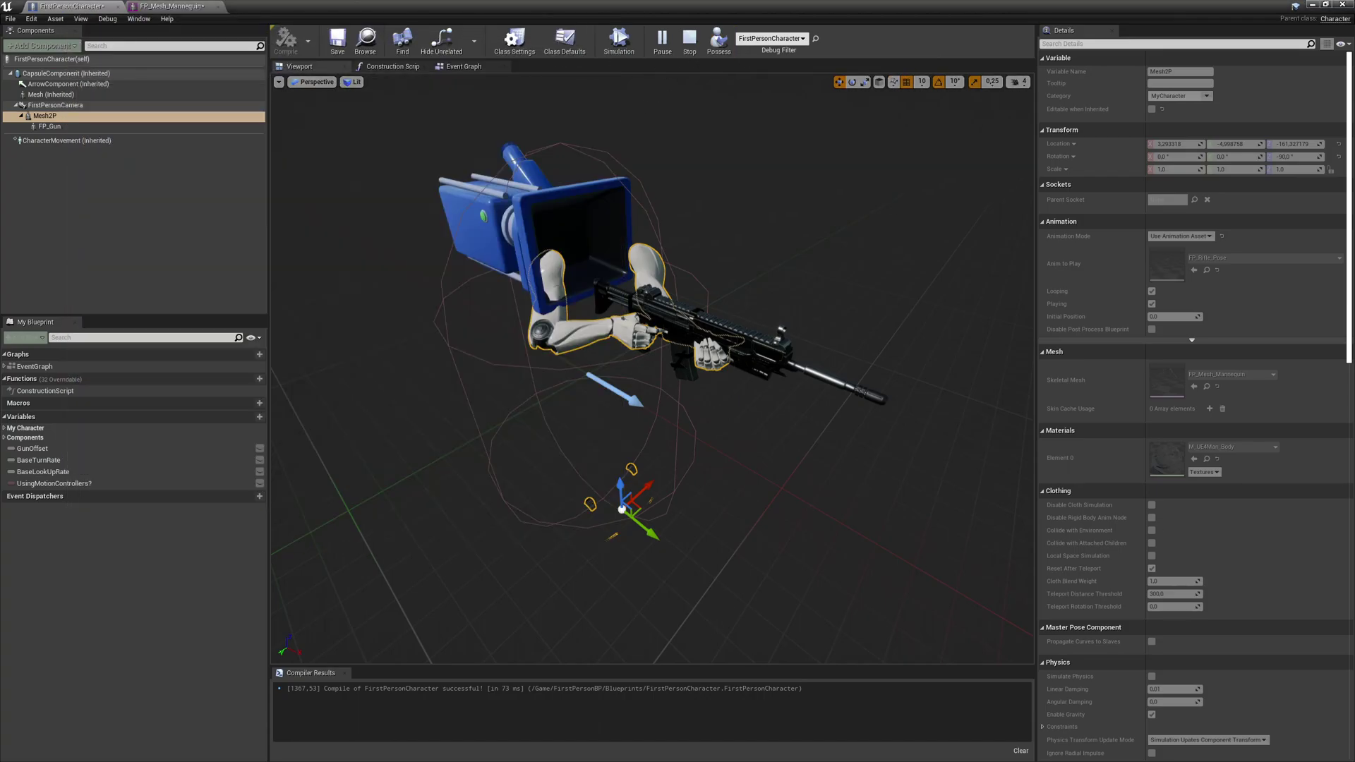
key(alt+Tab)
right_drag(517, 454, 457, 401)
key(s)
key(w)
key(s)
key(w)
key(s)
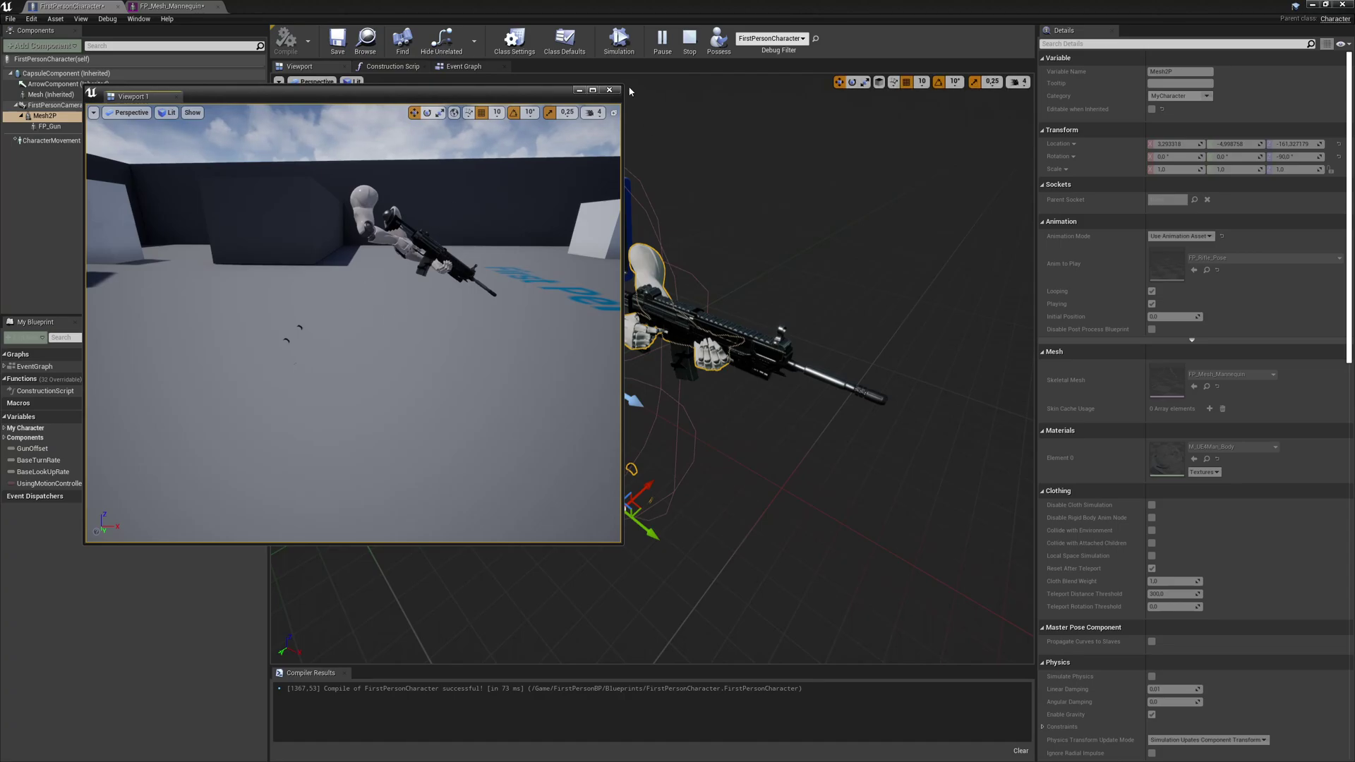
- Possess the character again and maximize the game window
click(719, 40)
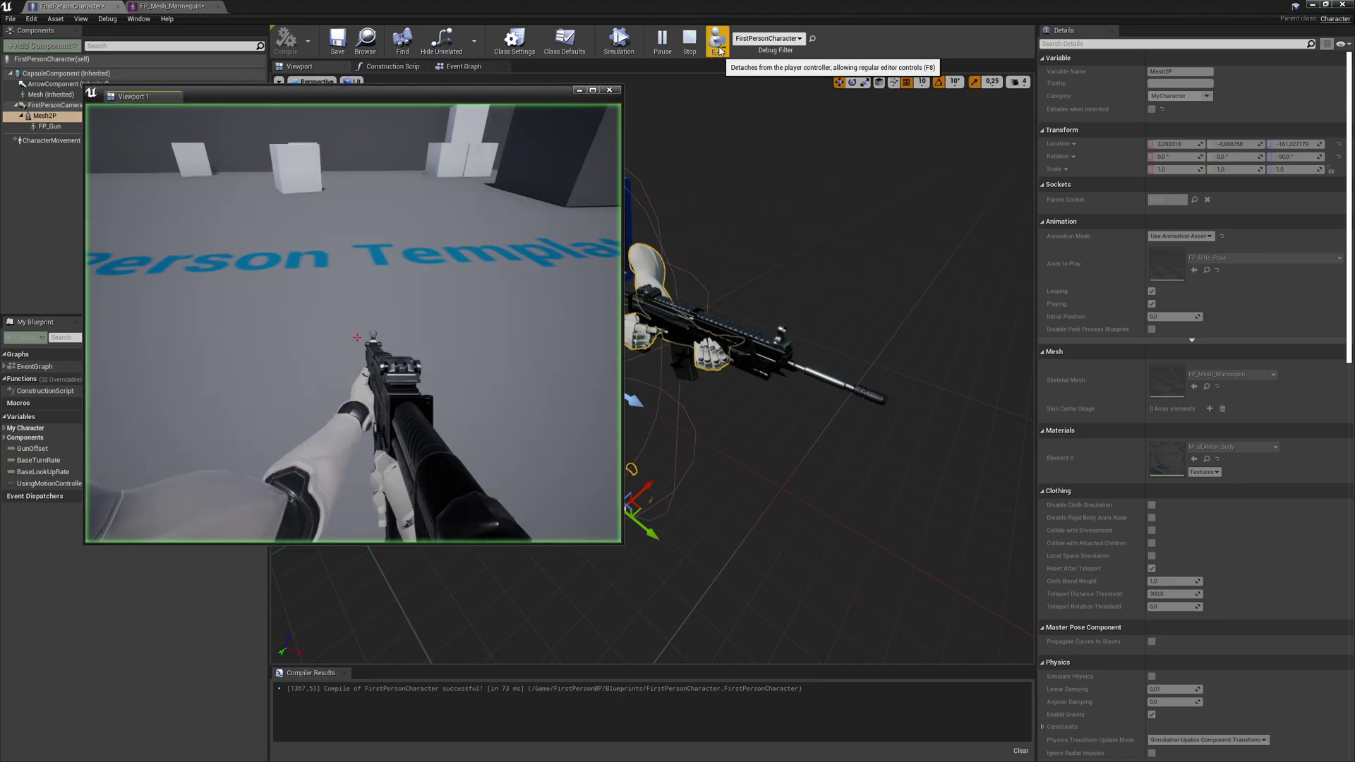
click(593, 92)
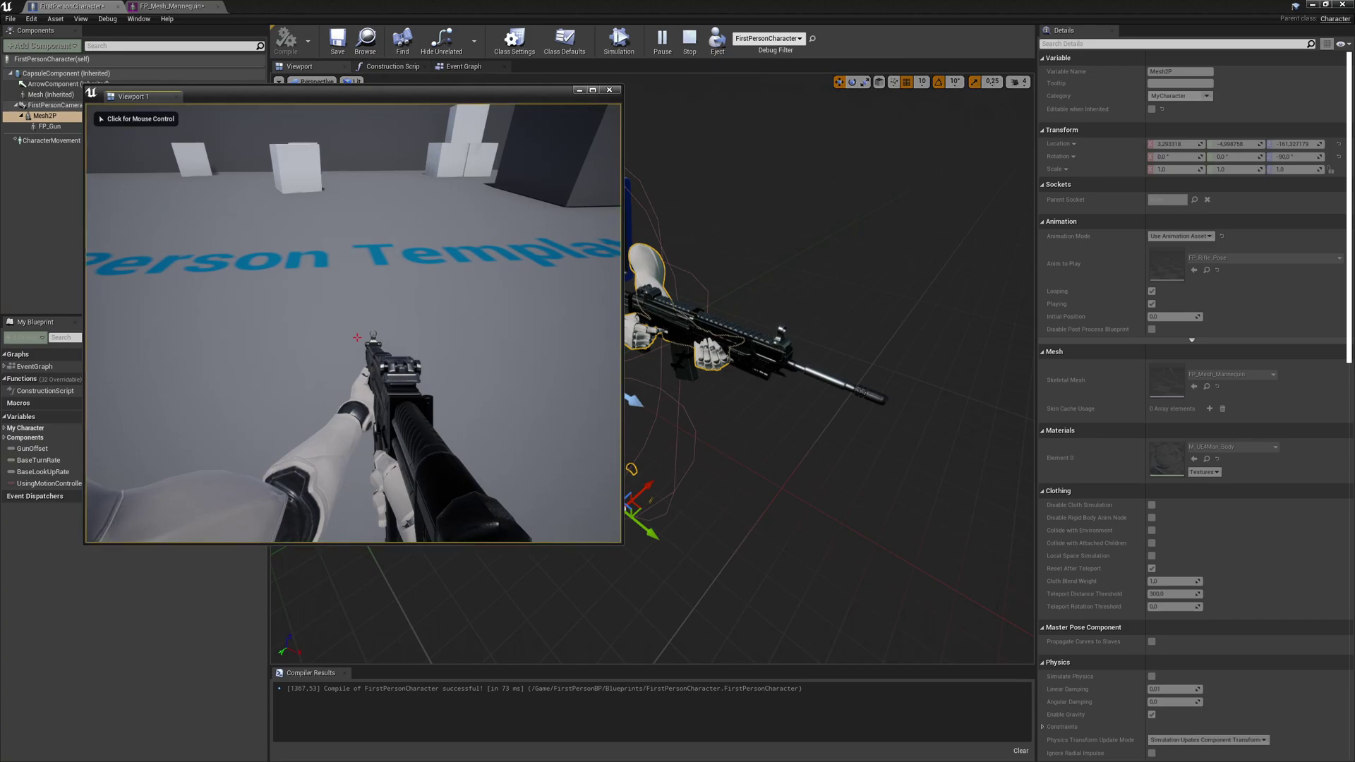
drag(458, 97, 669, 85)
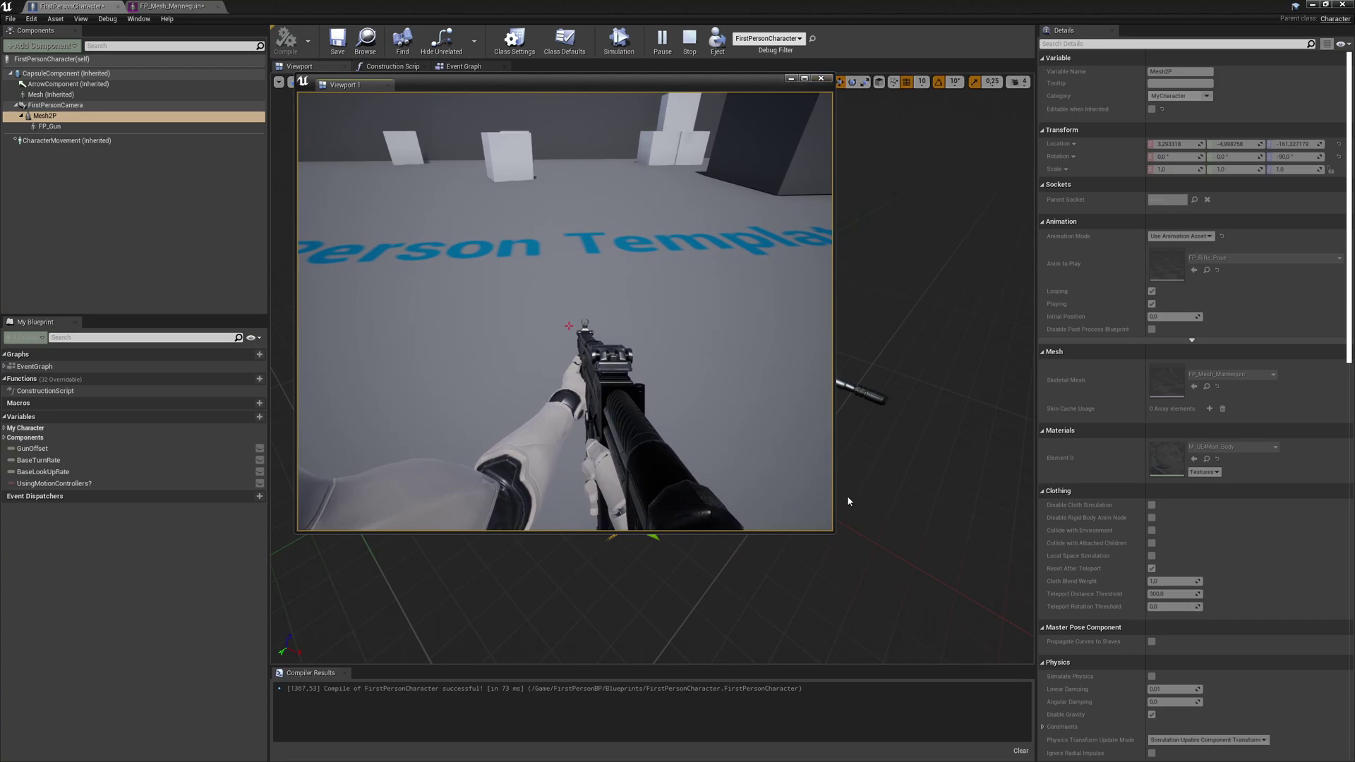
drag(830, 542, 850, 641)
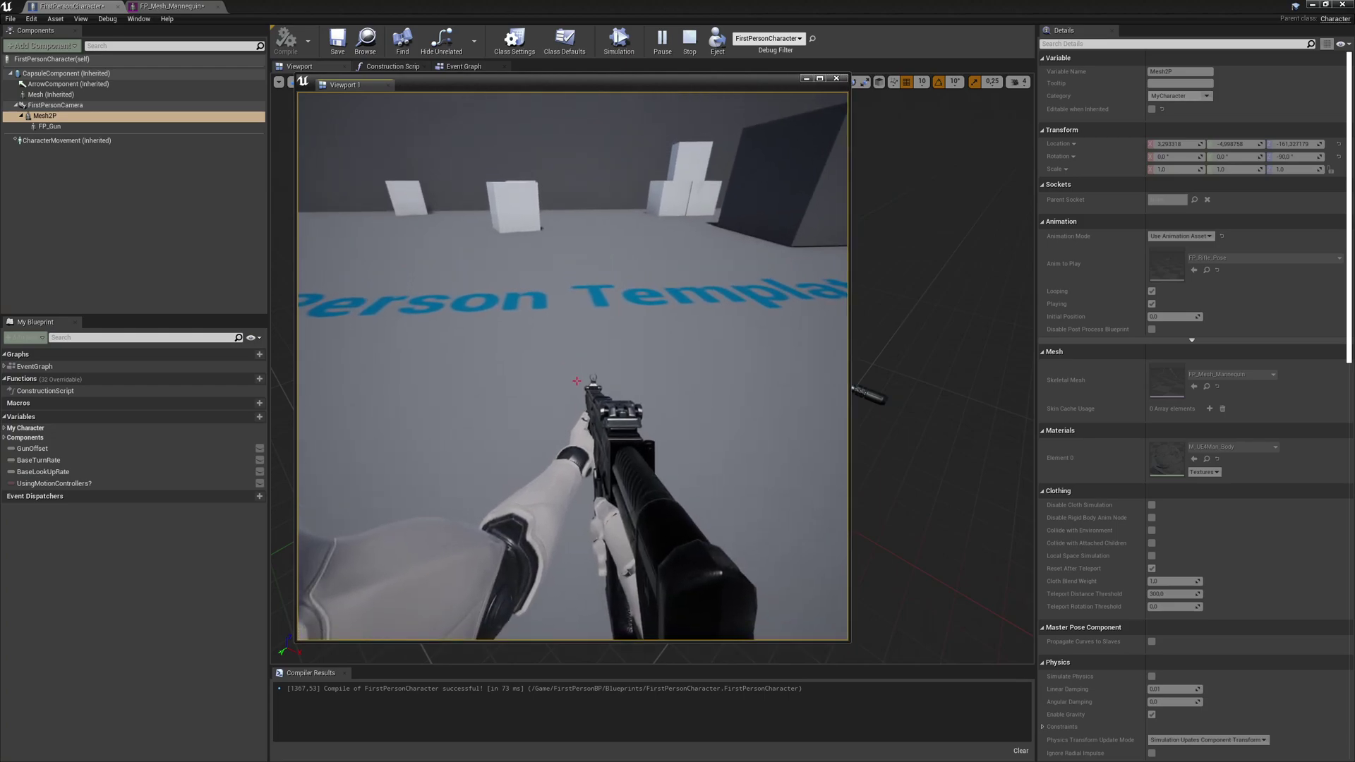
click(819, 78)
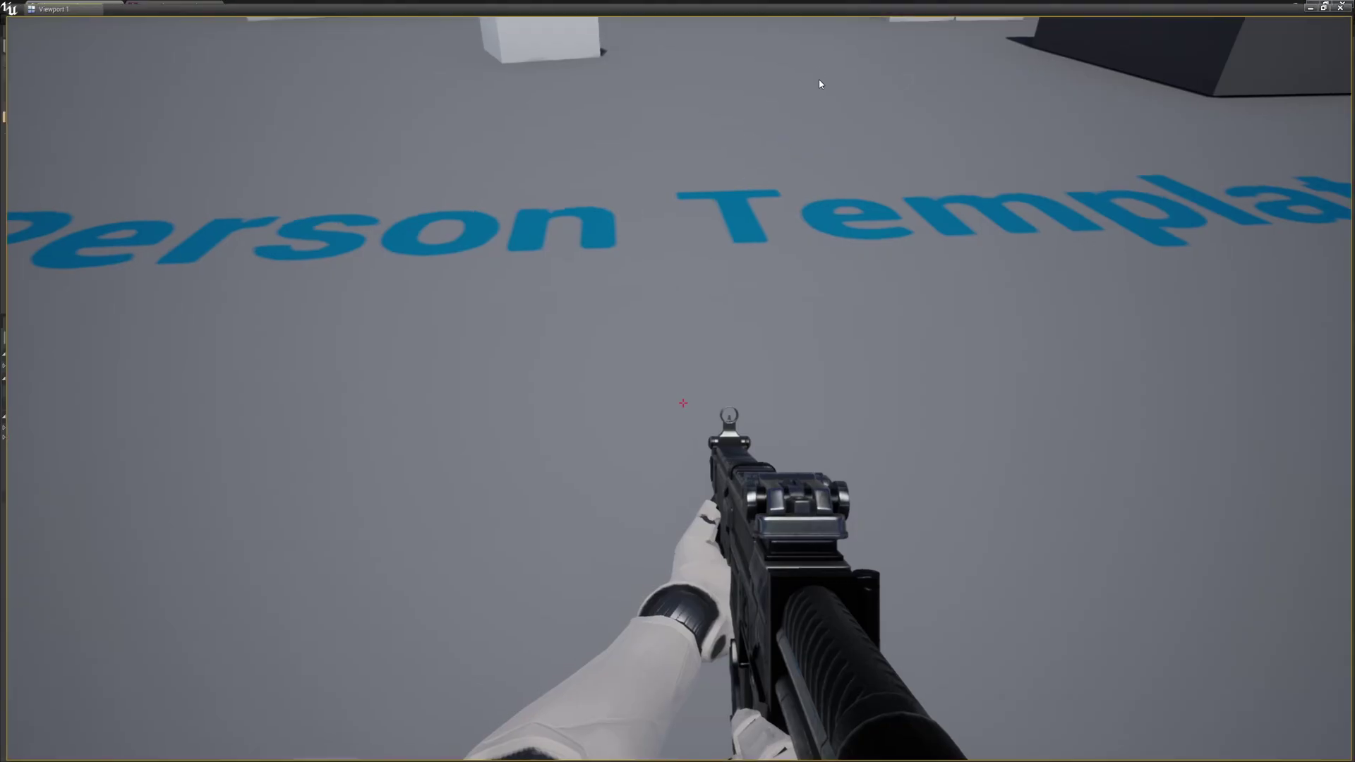
- Walk around the arena to recheck the first-person arms view, and detach from the character
click(955, 253)
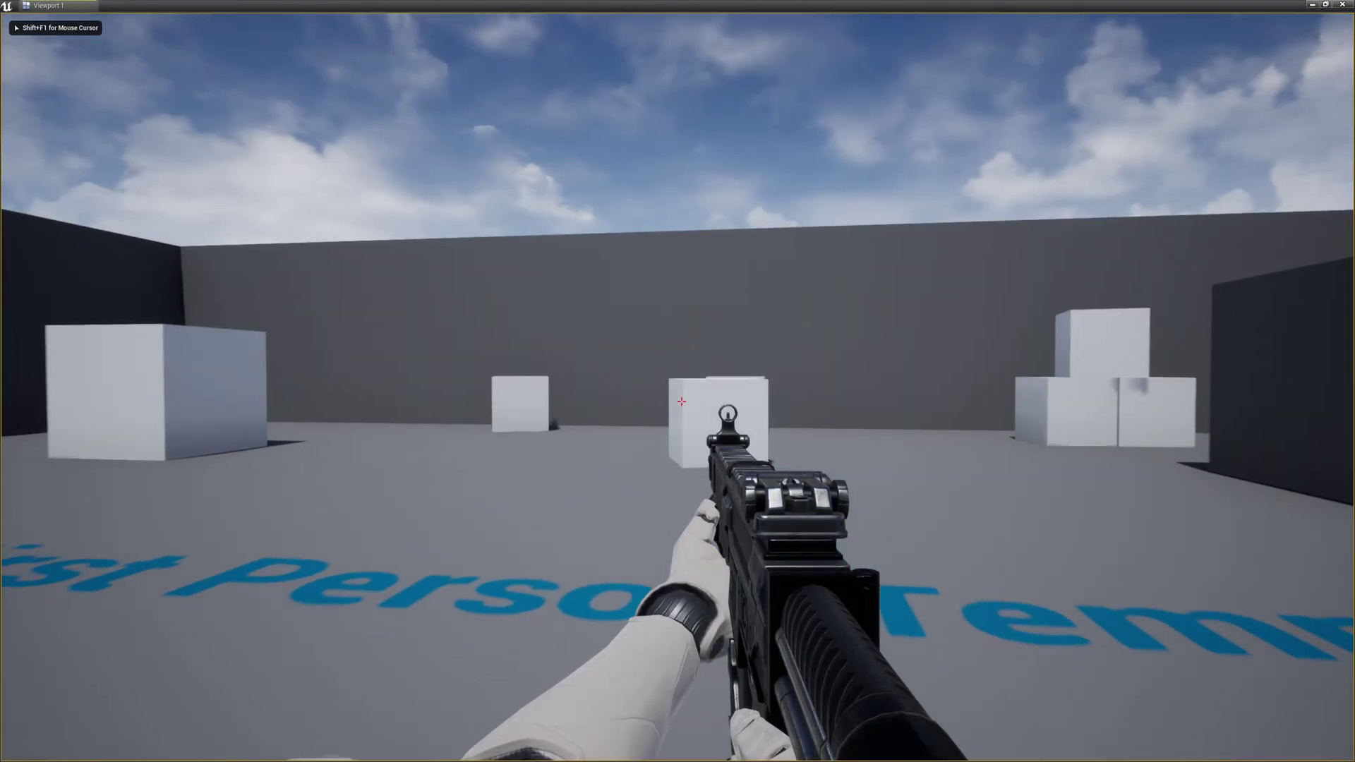
key(a)
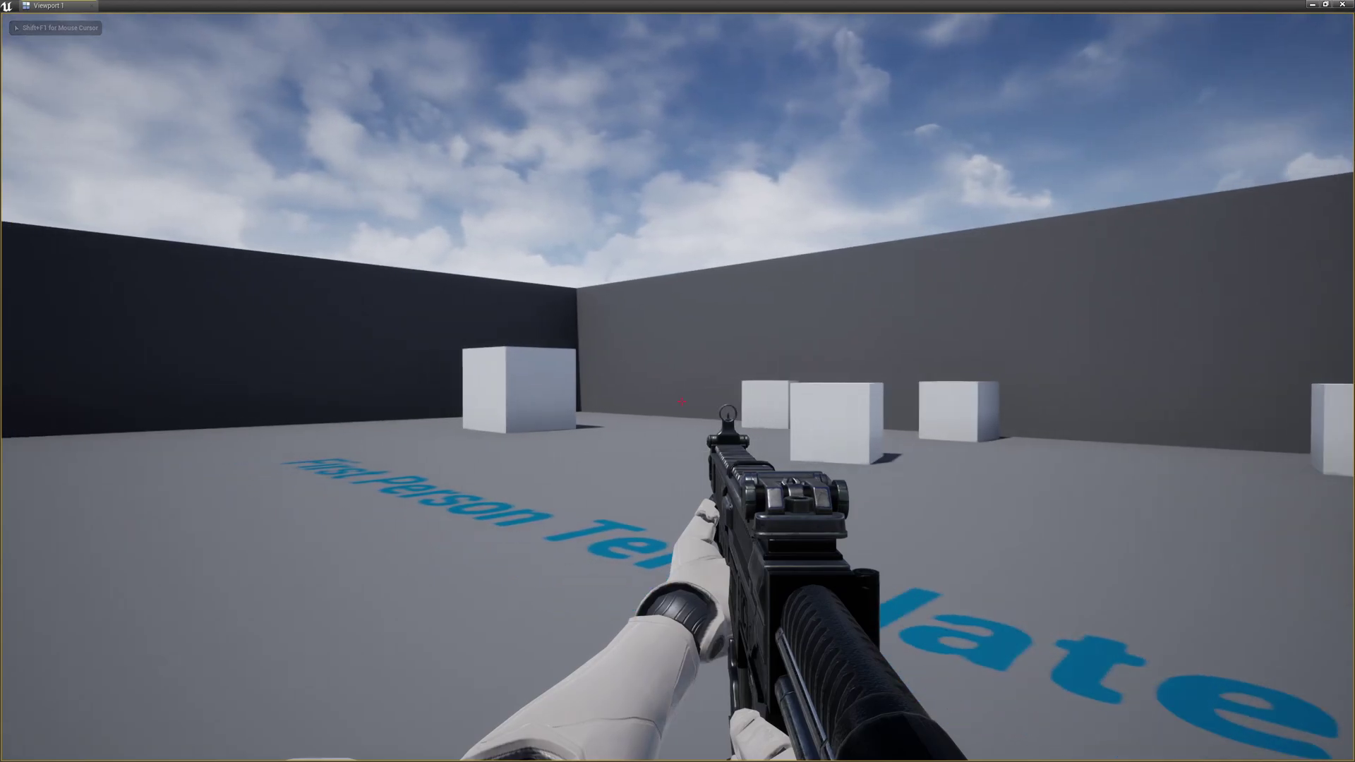
key(w)
key(a)
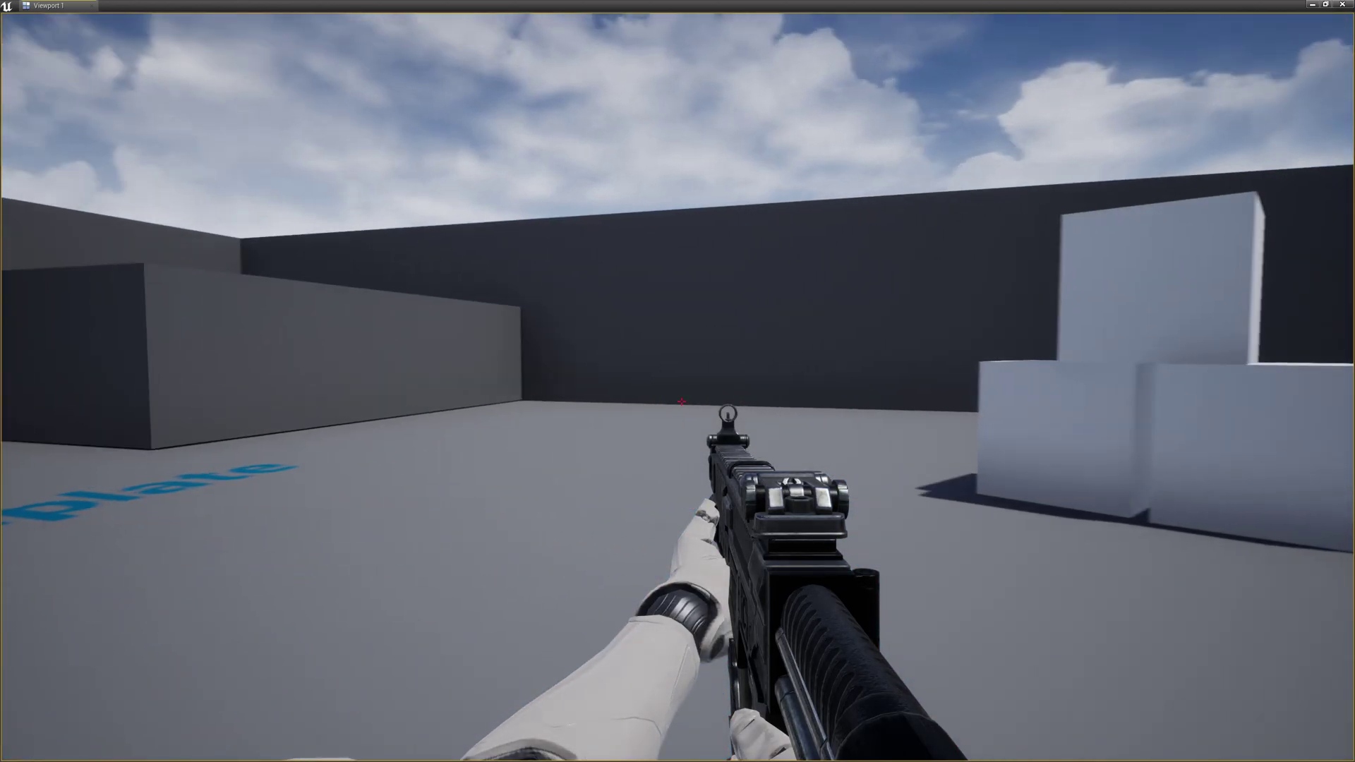
key(s)
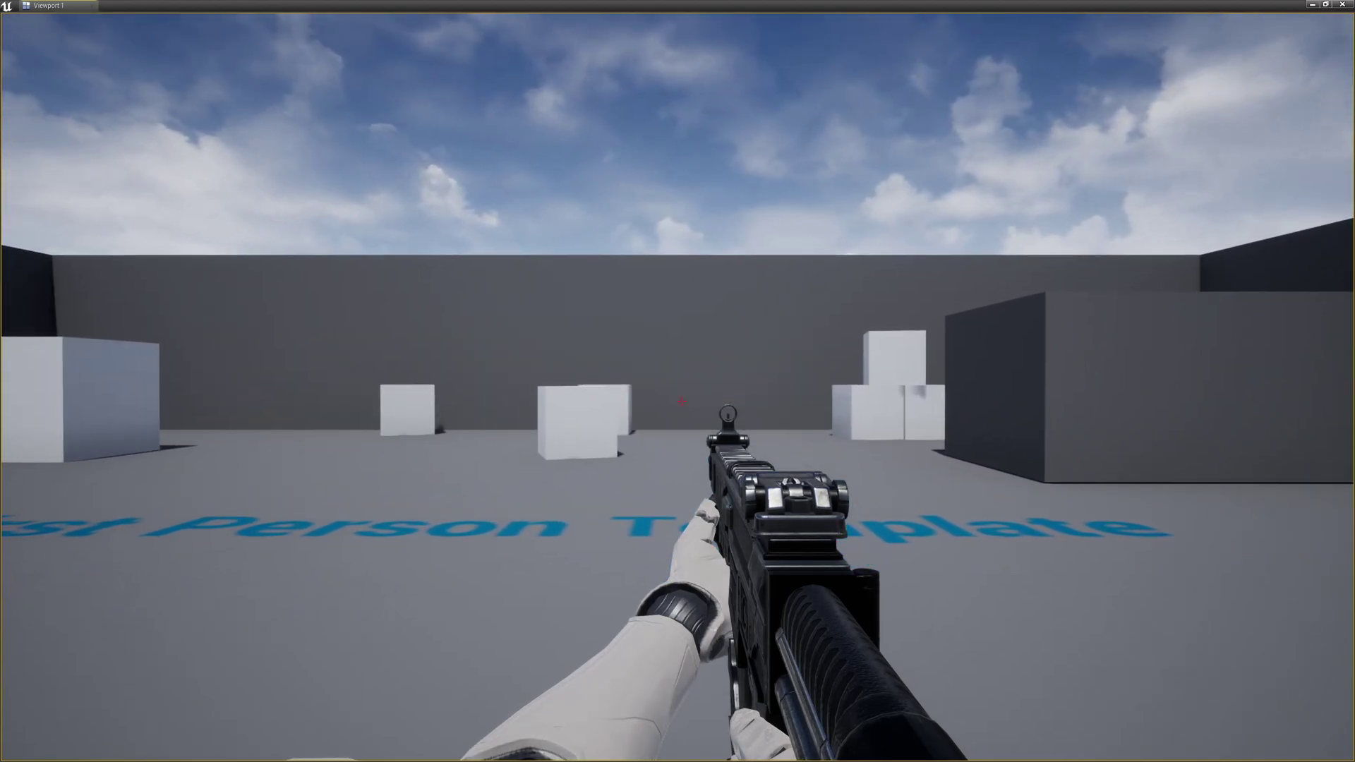
key(Escape)
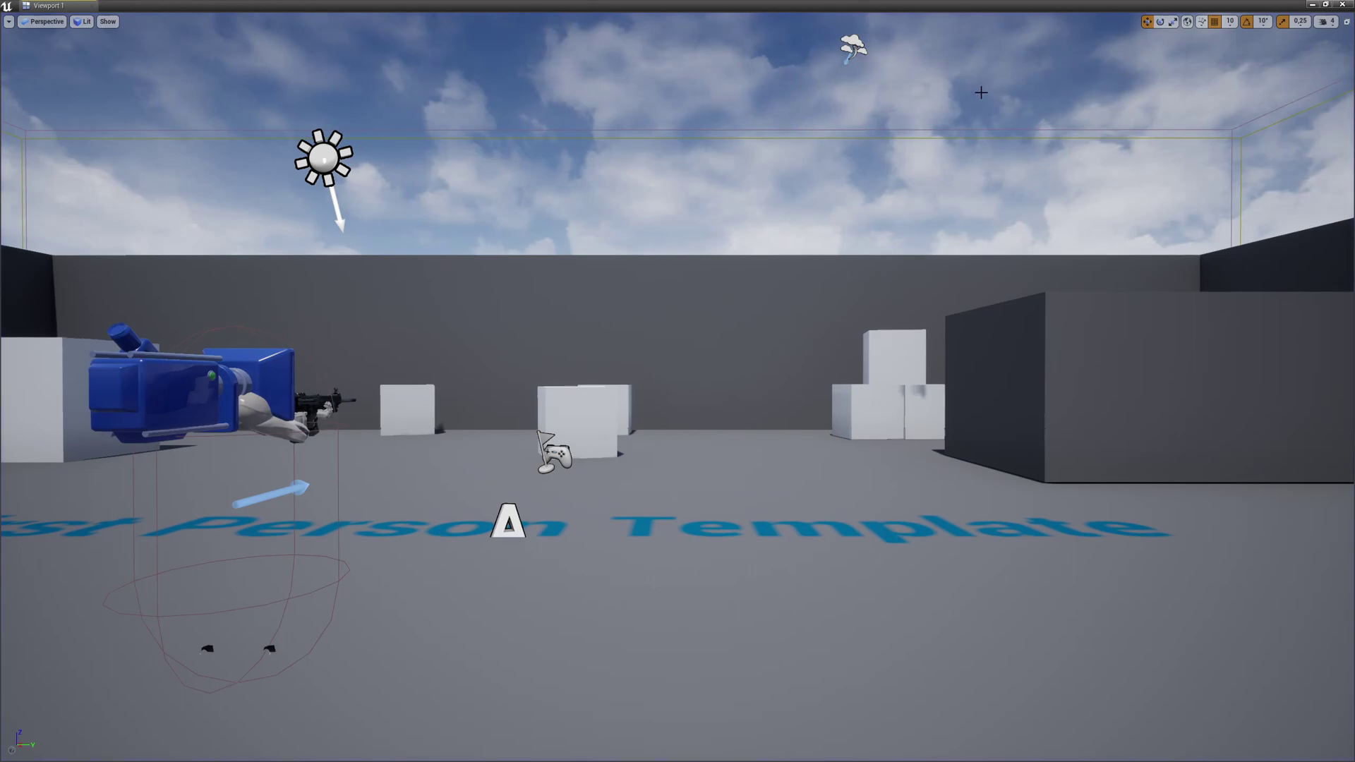